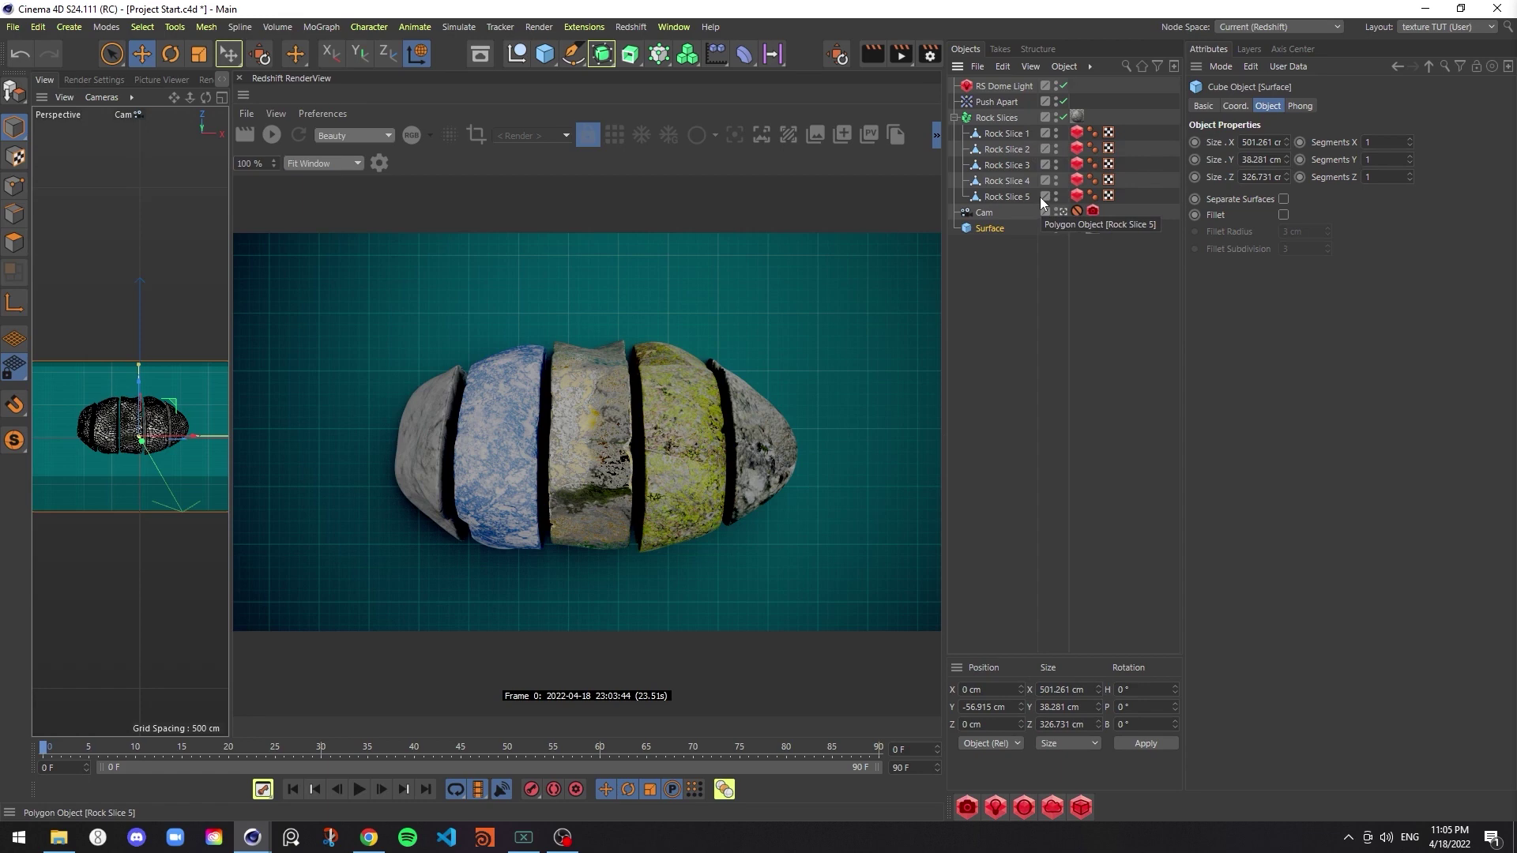
Review the settings of the Push Apart effector, the RS Dome Light, and the Cam object with its protection tag
left_click(997, 101)
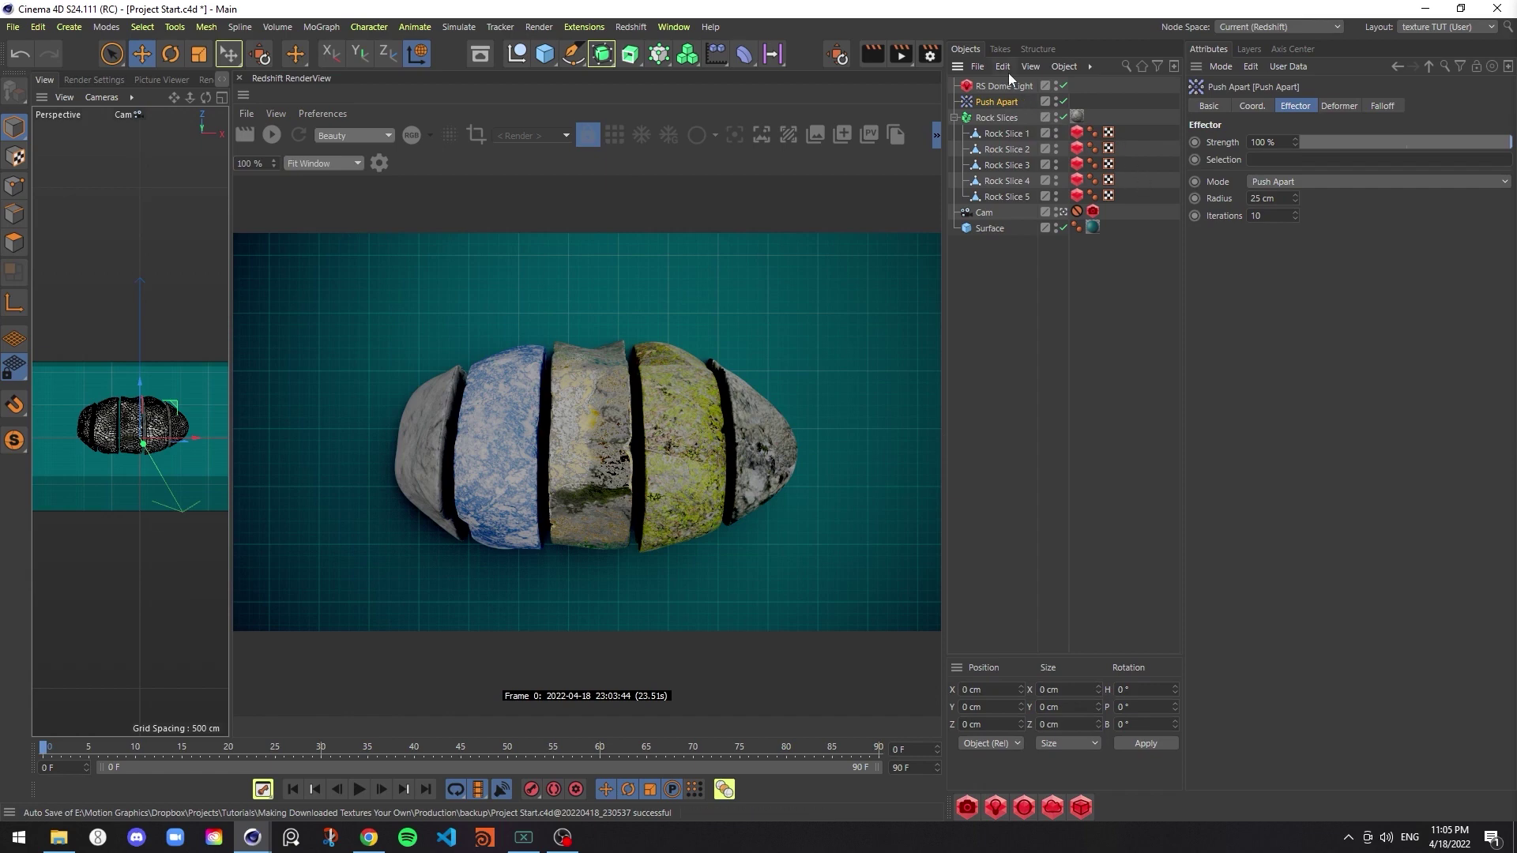
left_click(1011, 86)
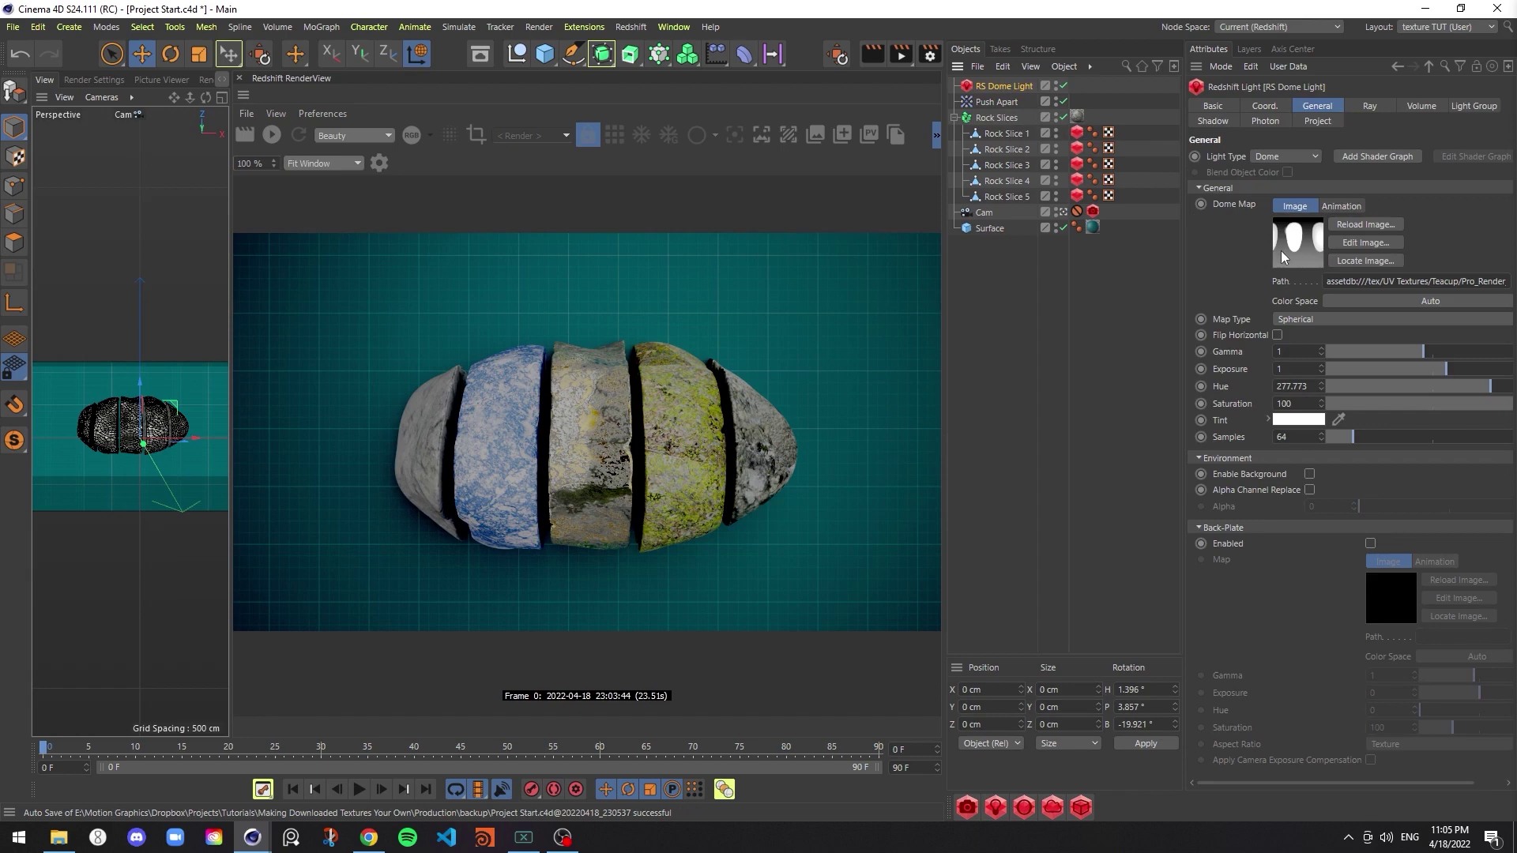
left_click(985, 213)
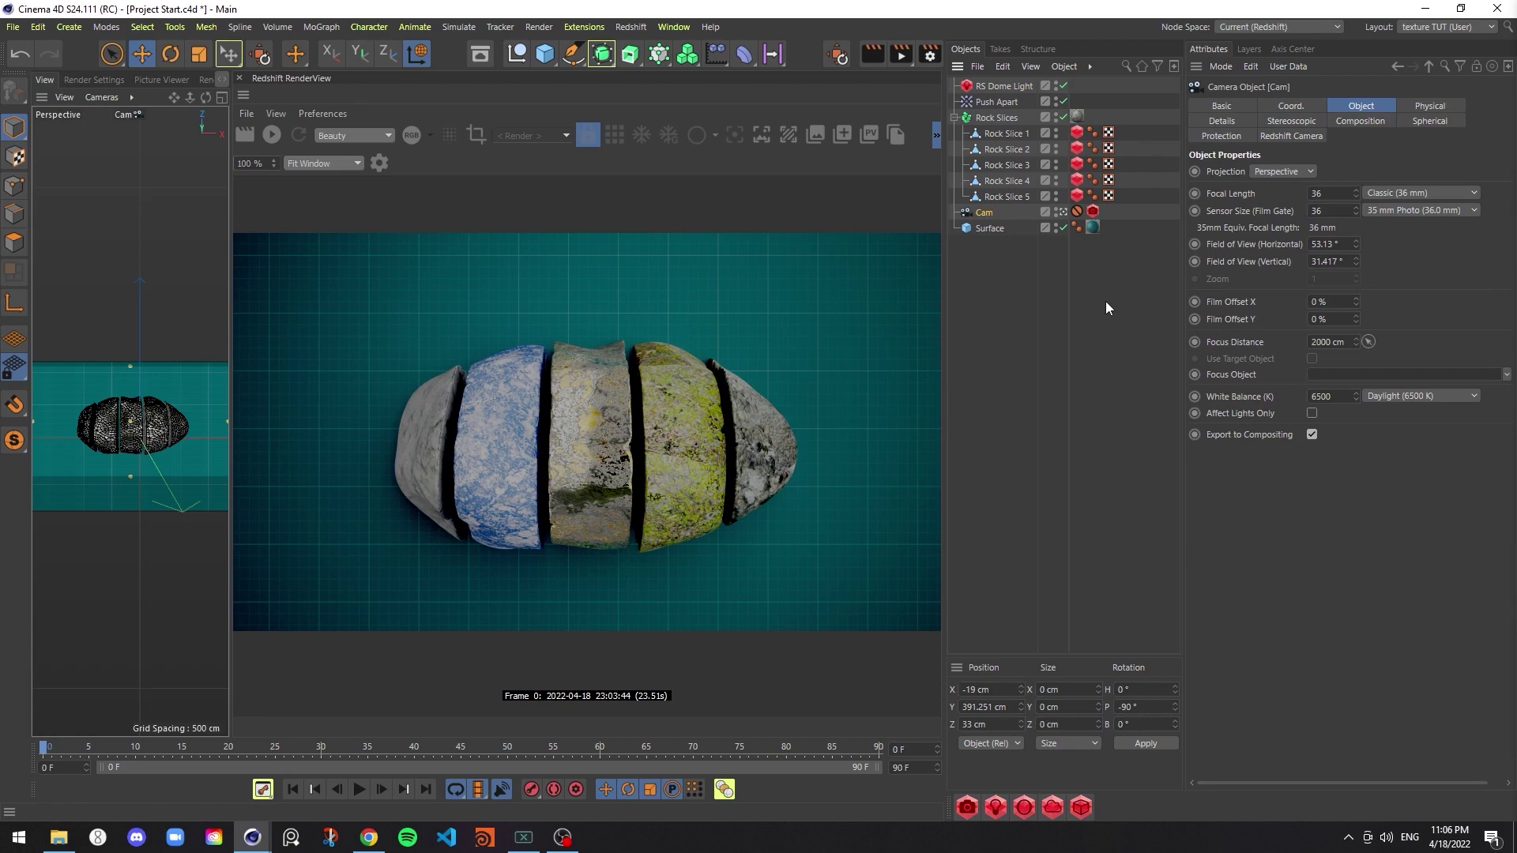
left_click(1076, 212)
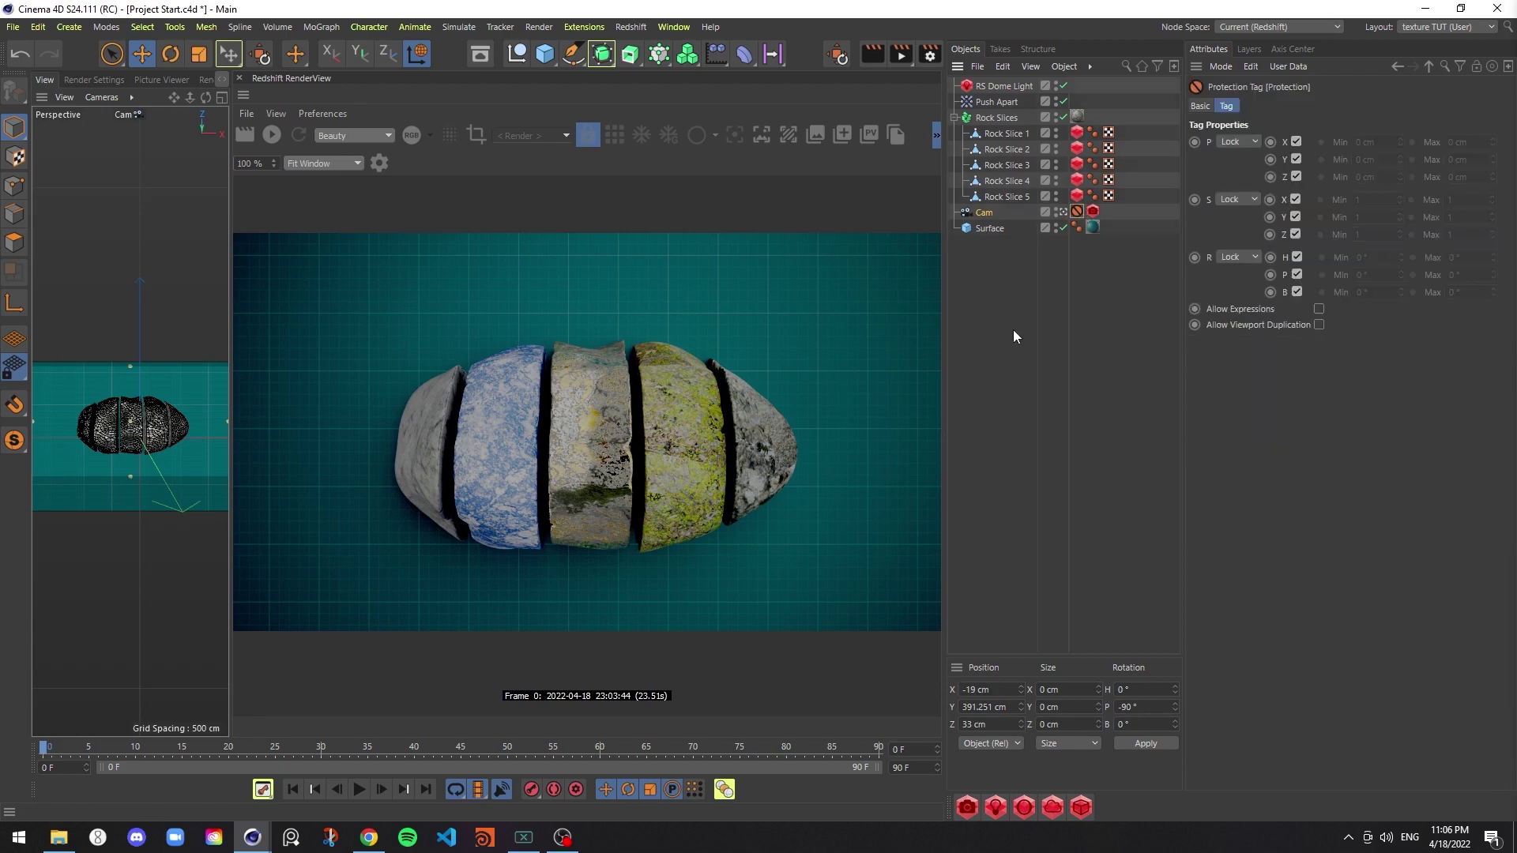
left_click(1013, 212)
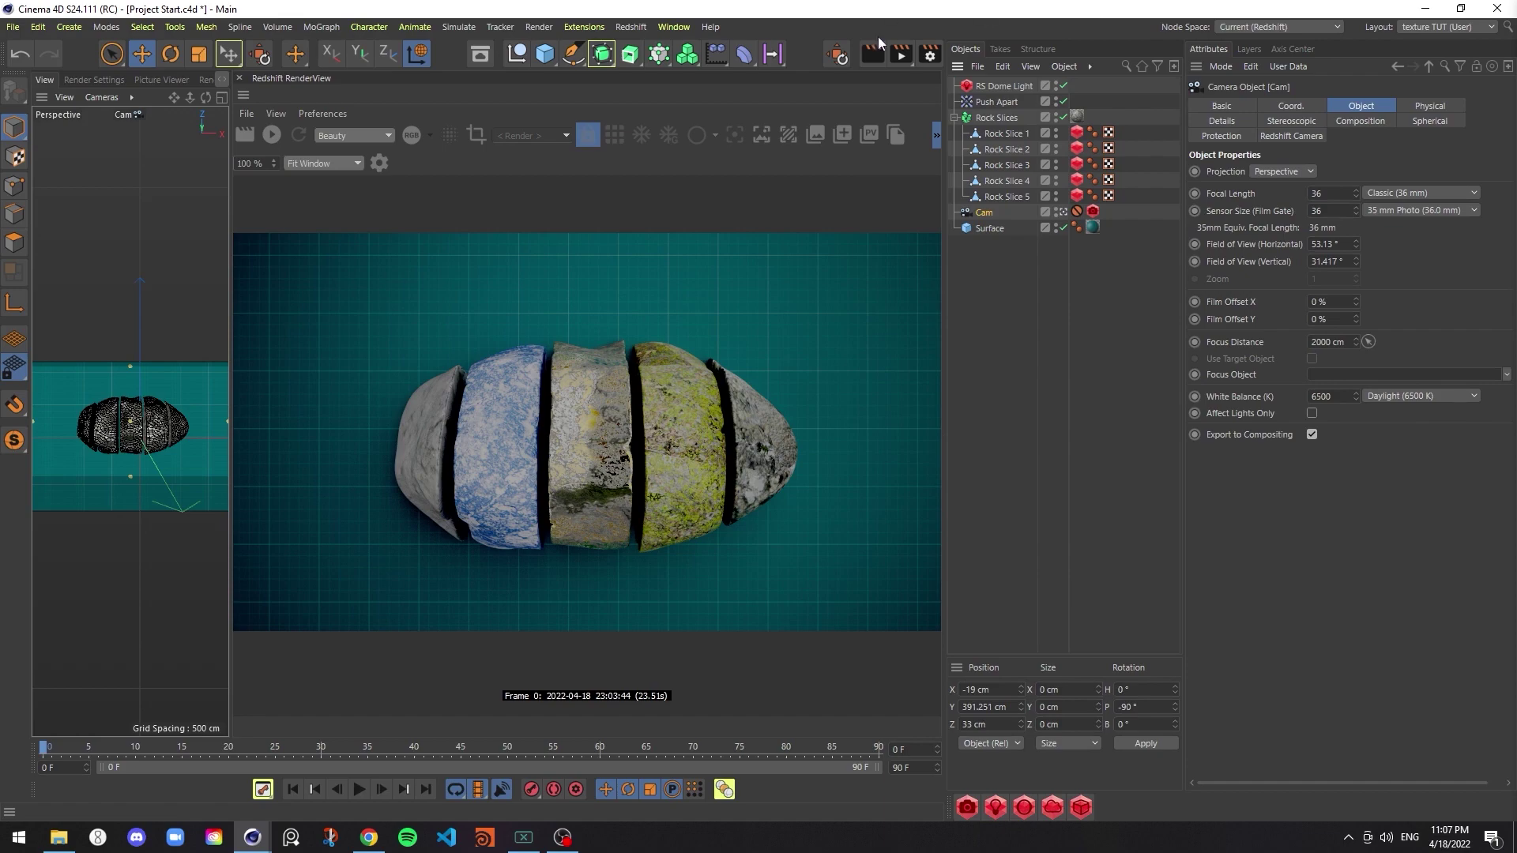
Start the interactive Redshift render preview of the rock slices
left_click(269, 135)
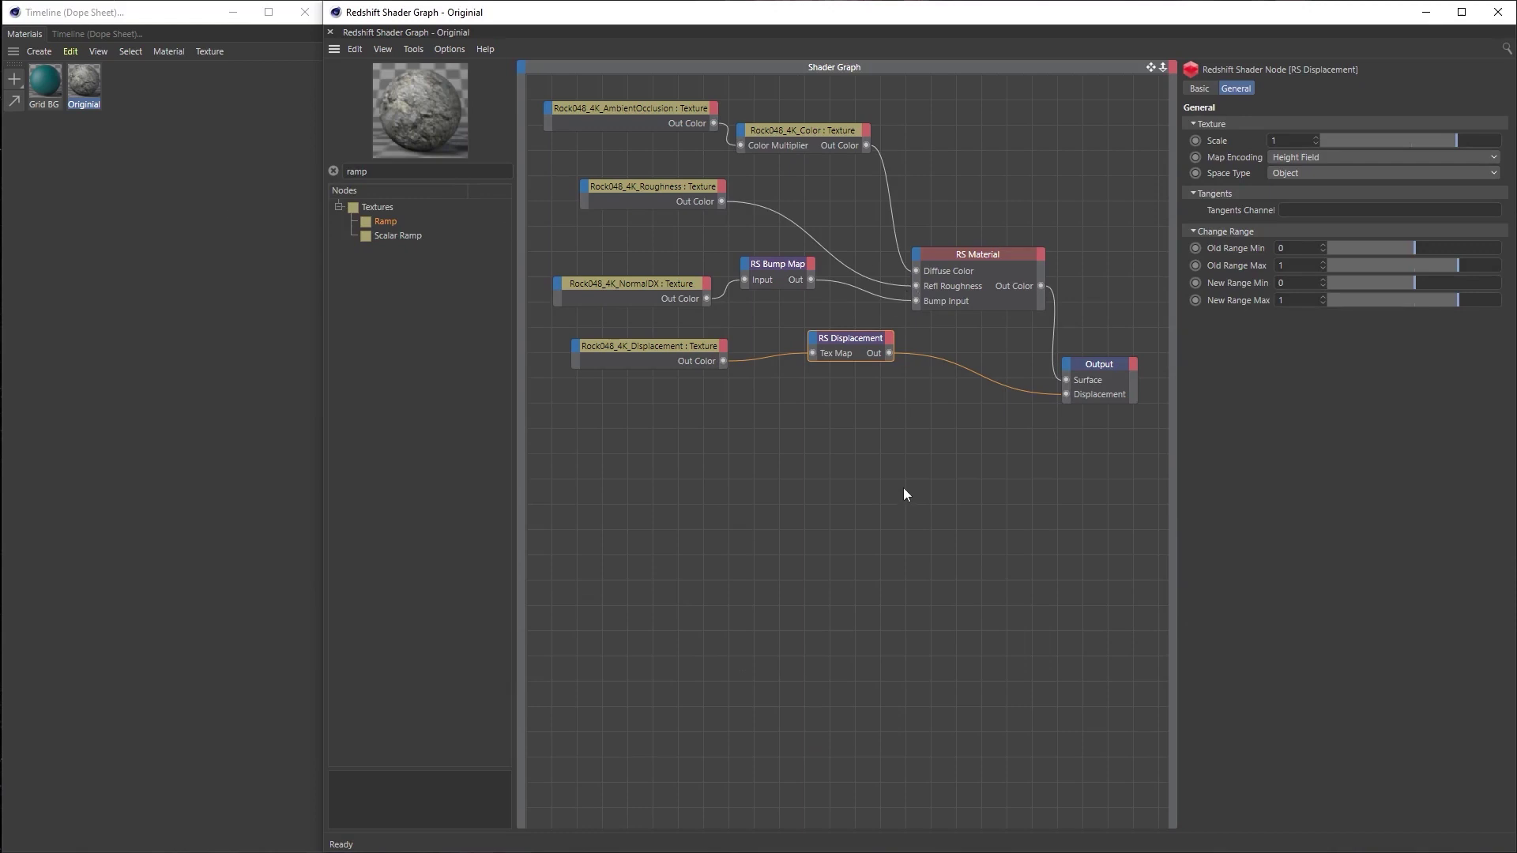
Examine the Originial material's texture, bump, displacement and RS Material nodes, plus the Redshift object tag on Rock Slice 1
left_click(956, 258)
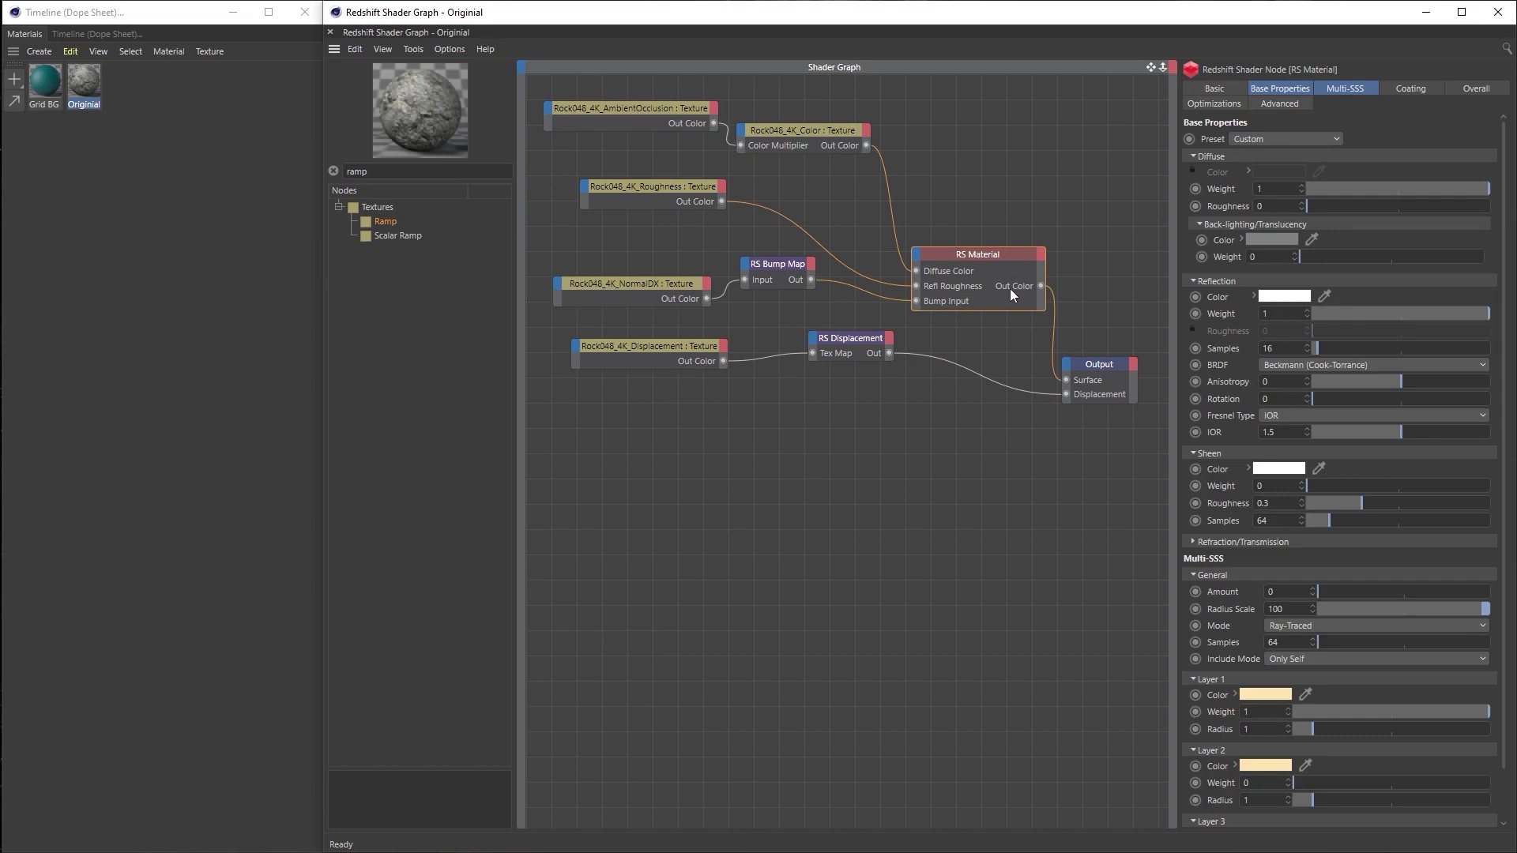
left_click(825, 134)
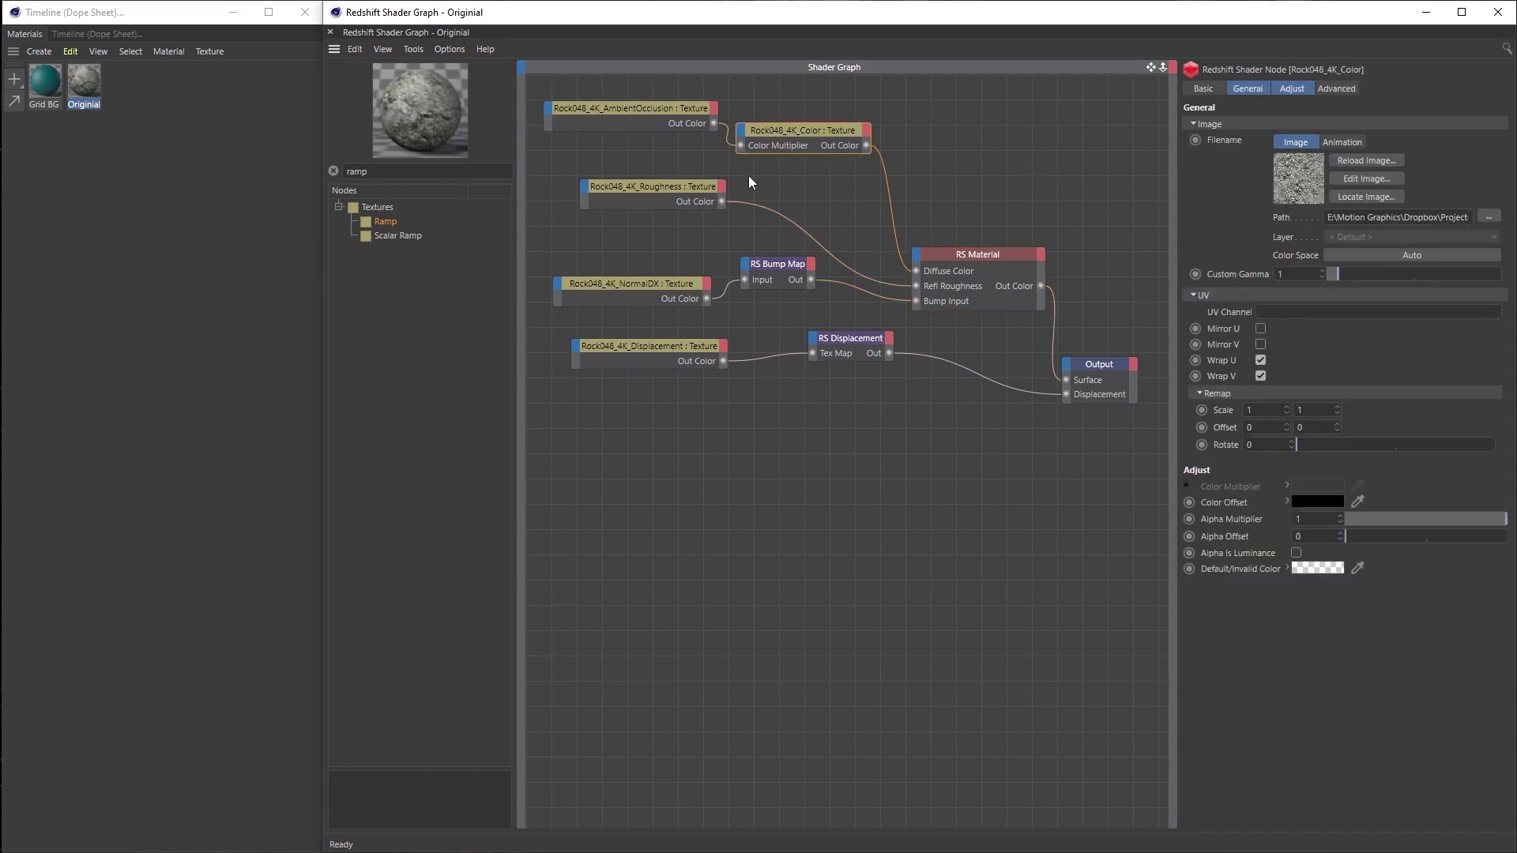
left_click(656, 123)
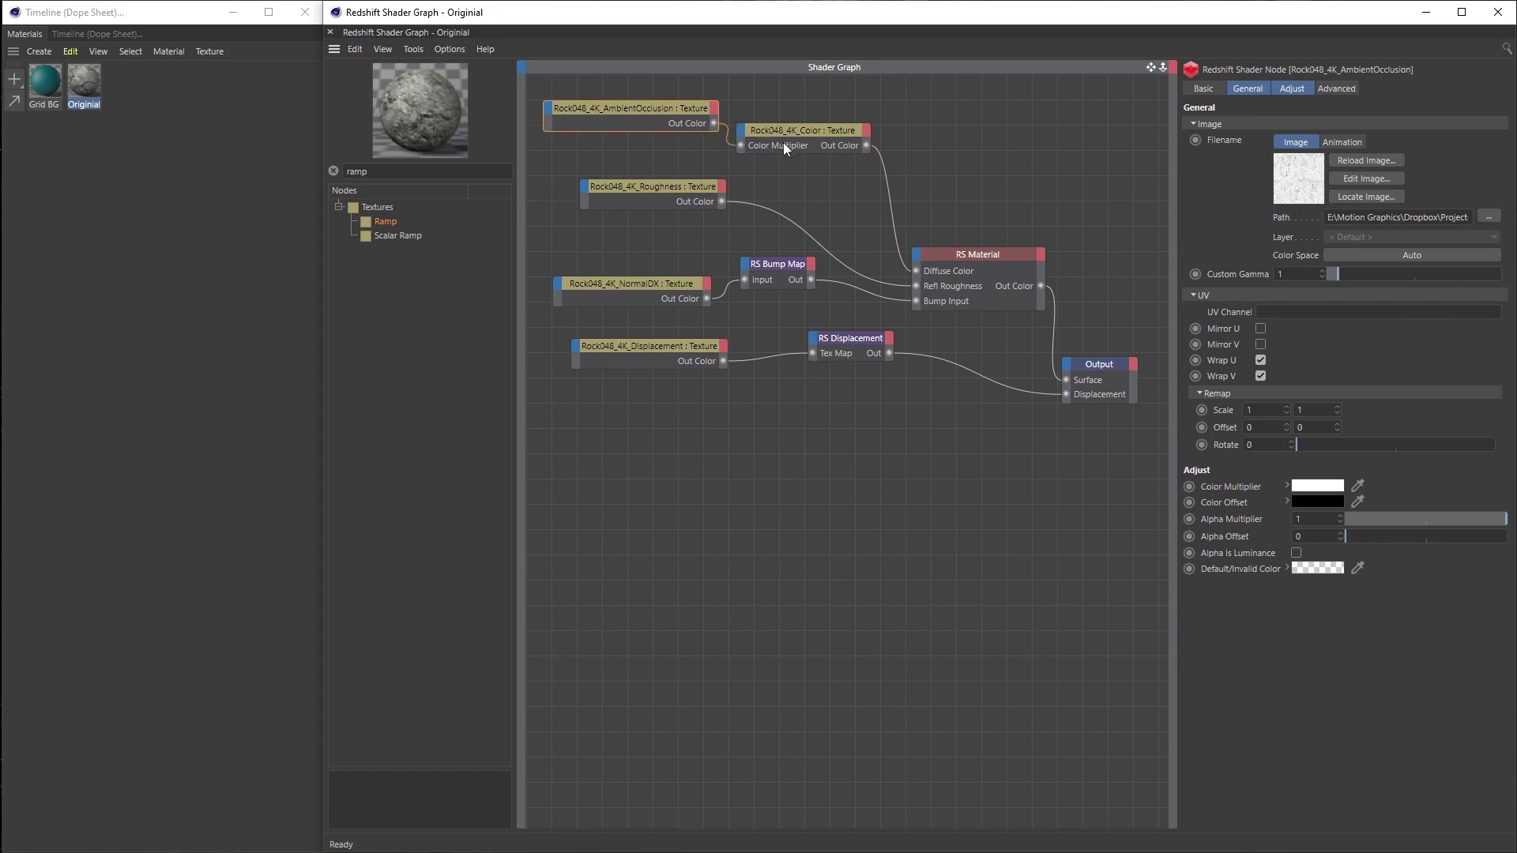
left_click(683, 187)
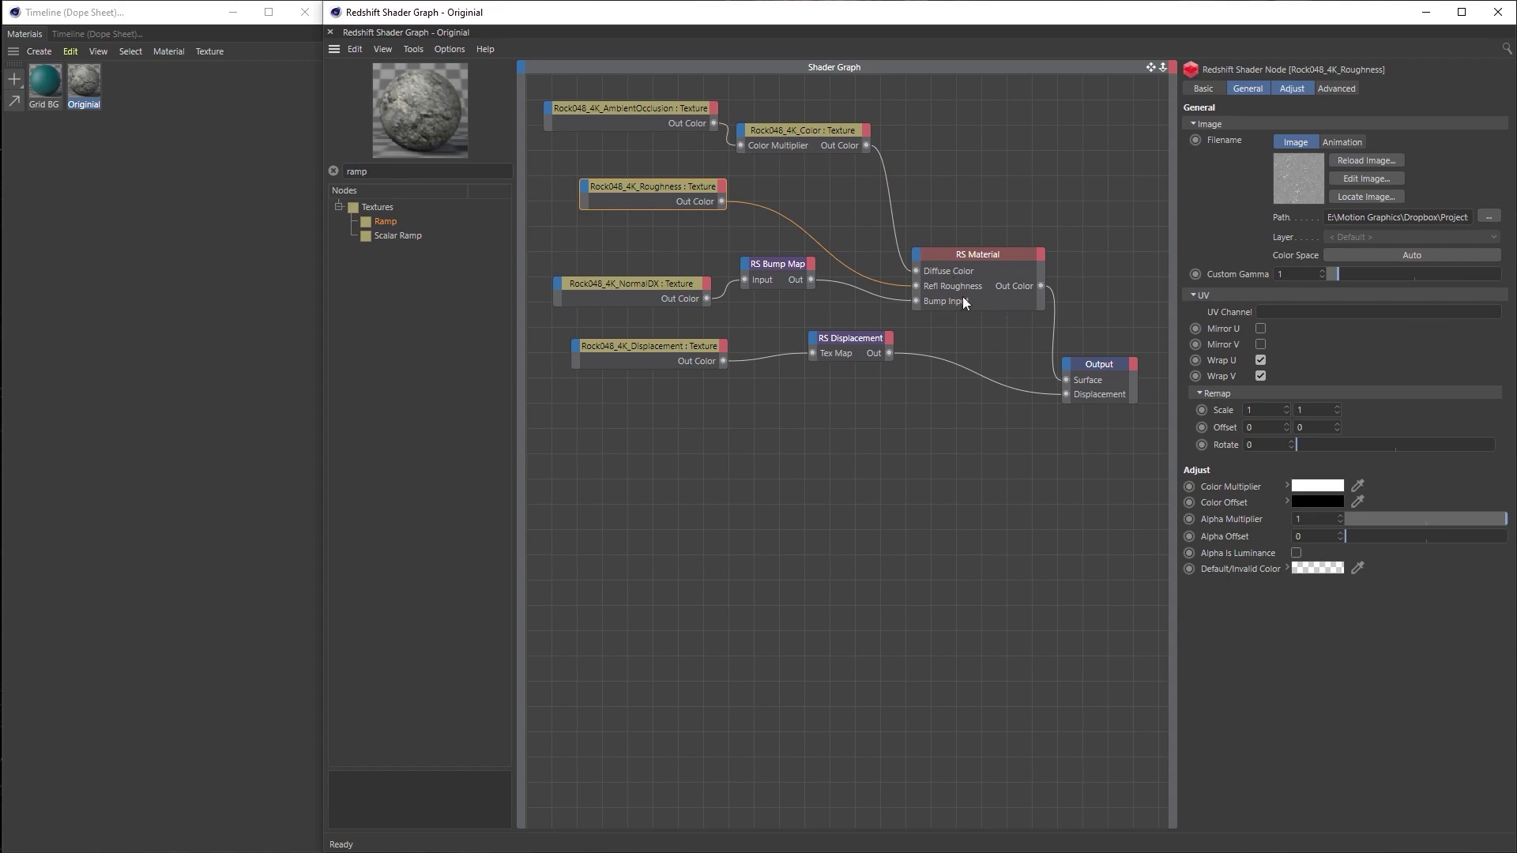
left_click(668, 291)
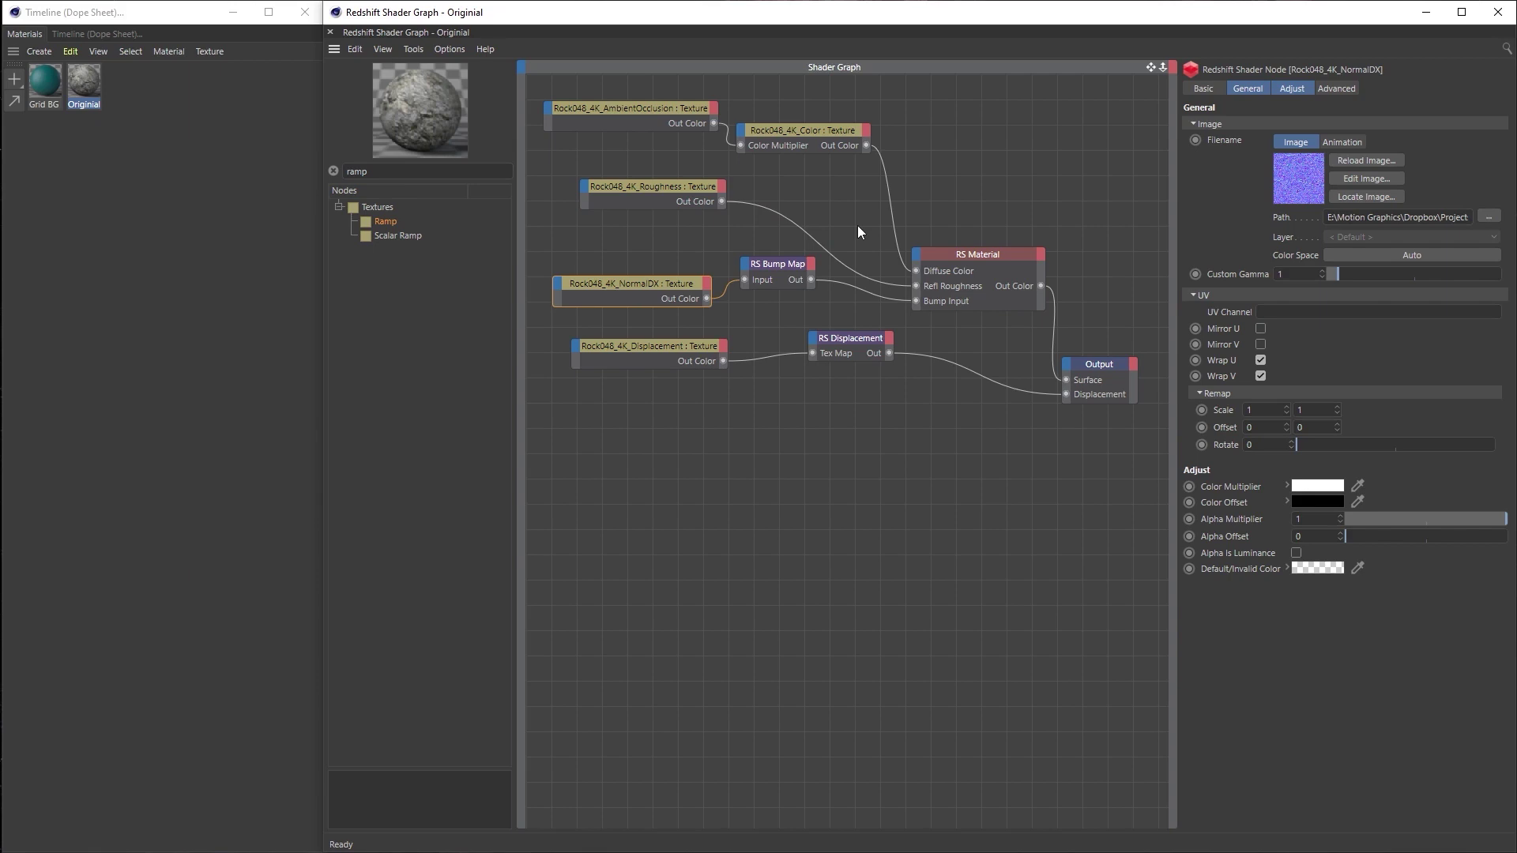
left_click(782, 267)
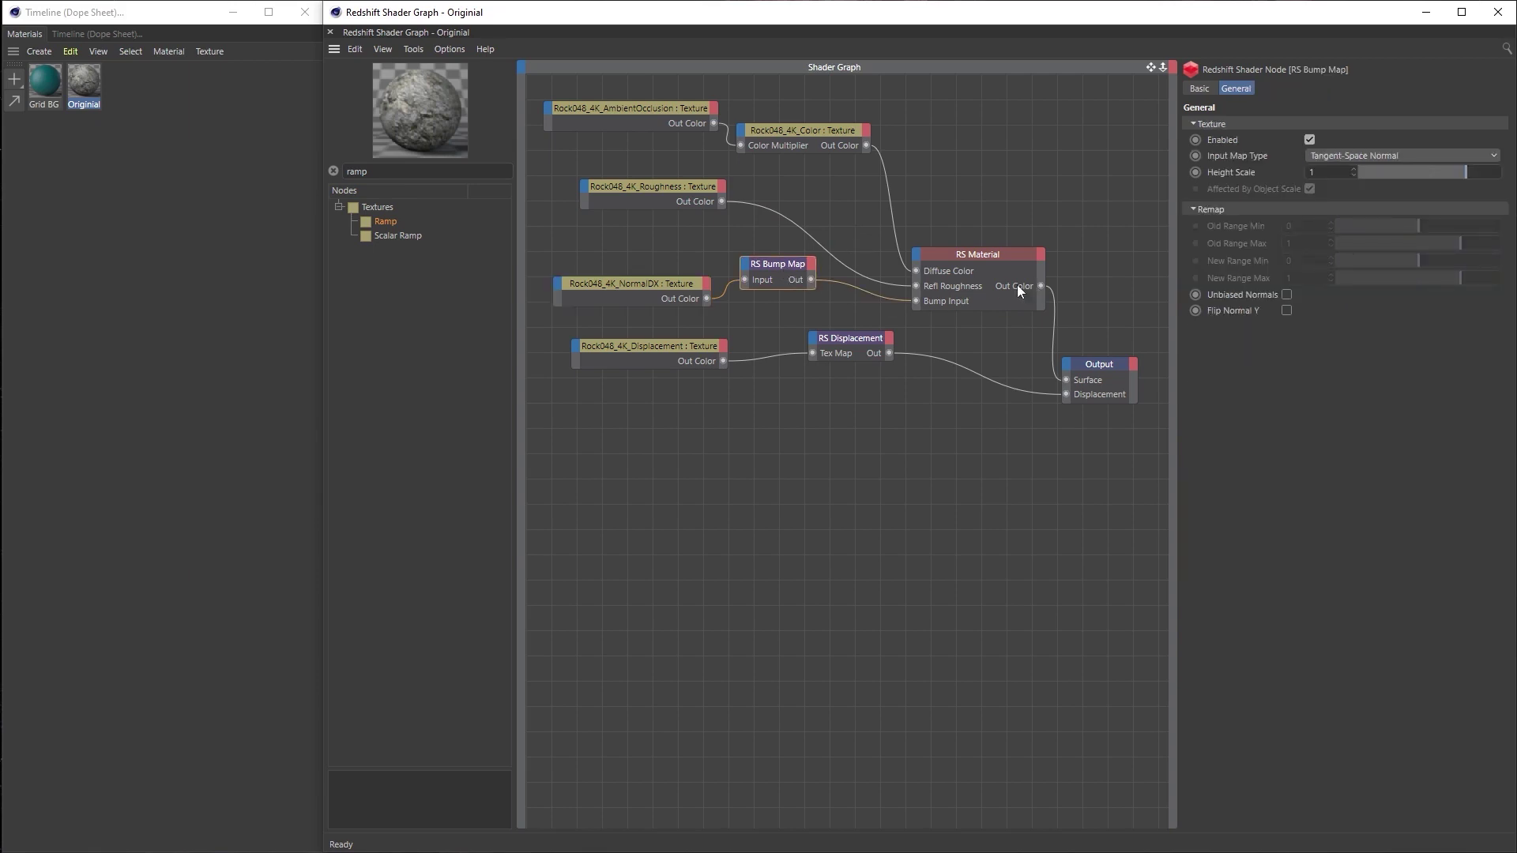
left_click(658, 289)
left_click(782, 276)
left_click(664, 362)
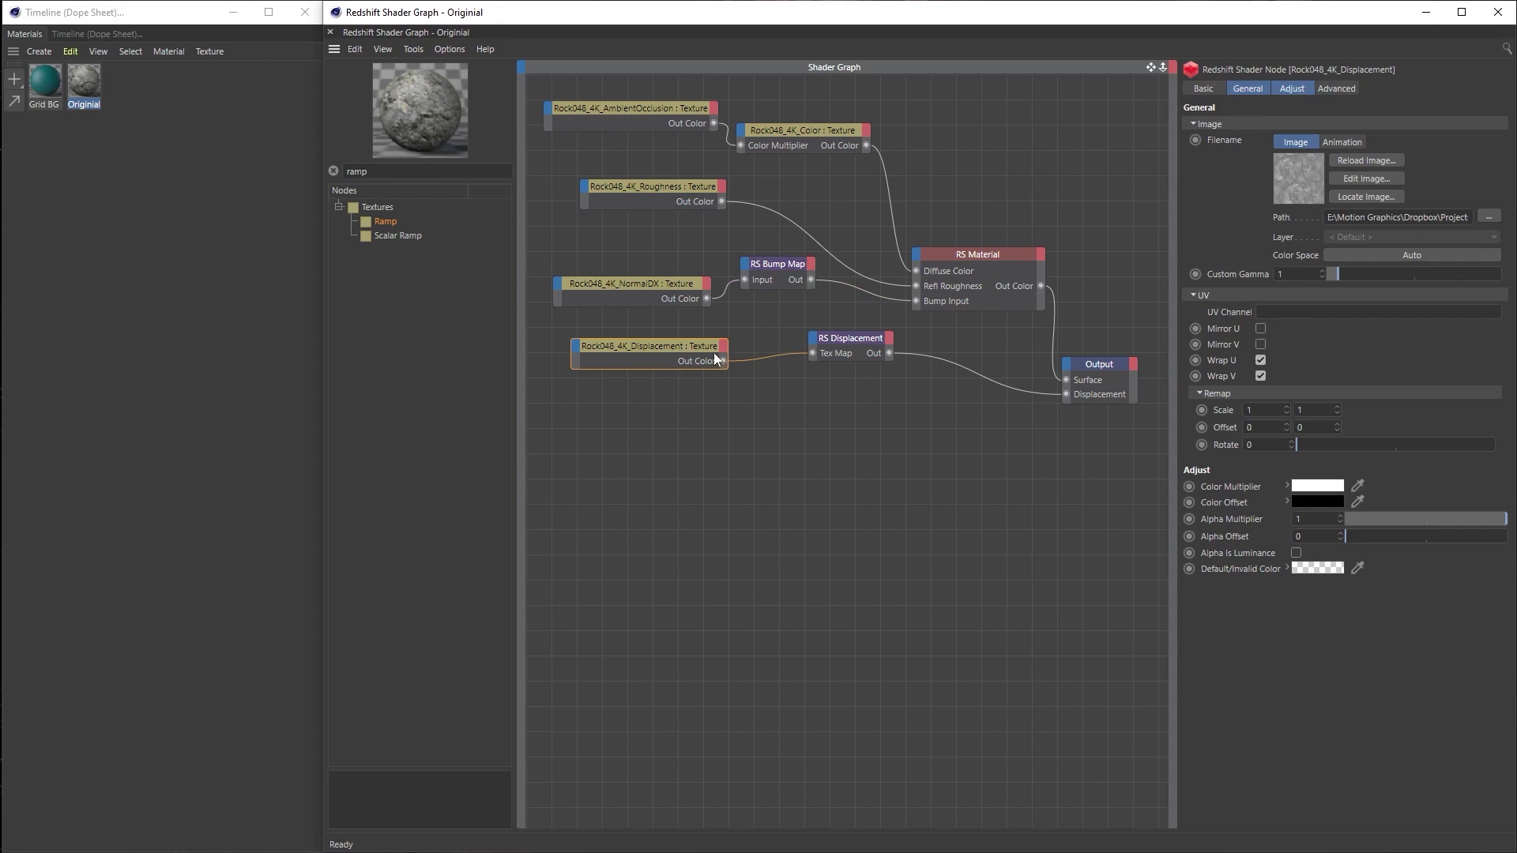
left_click(876, 338)
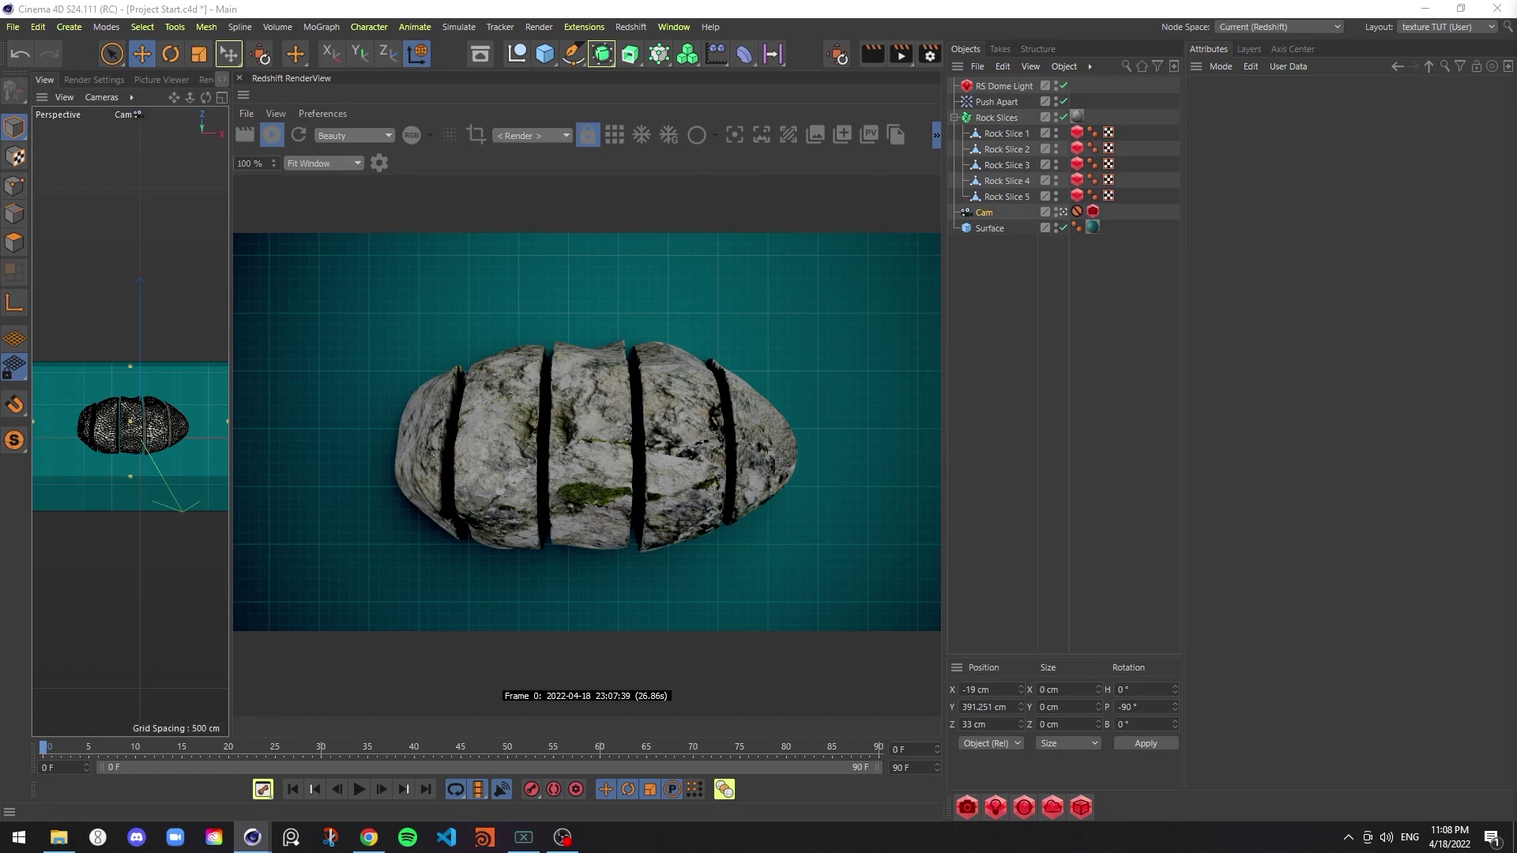
left_click(1077, 133)
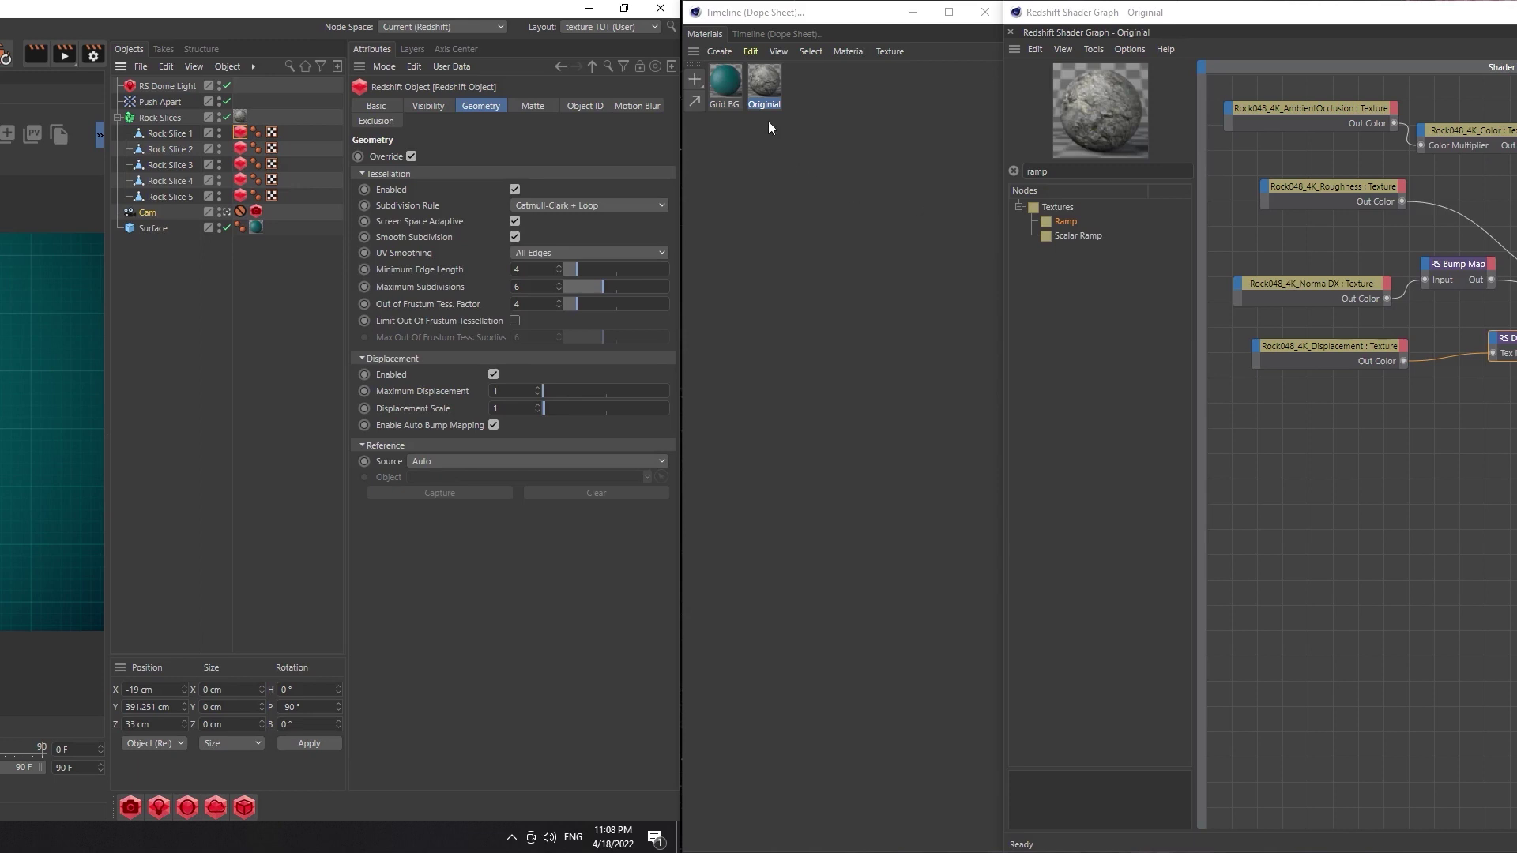
Duplicate the Originial material as "Color Correct" and assign the copy to Rock Slice 1
left_click_drag(766, 78, 818, 89, "ctrl")
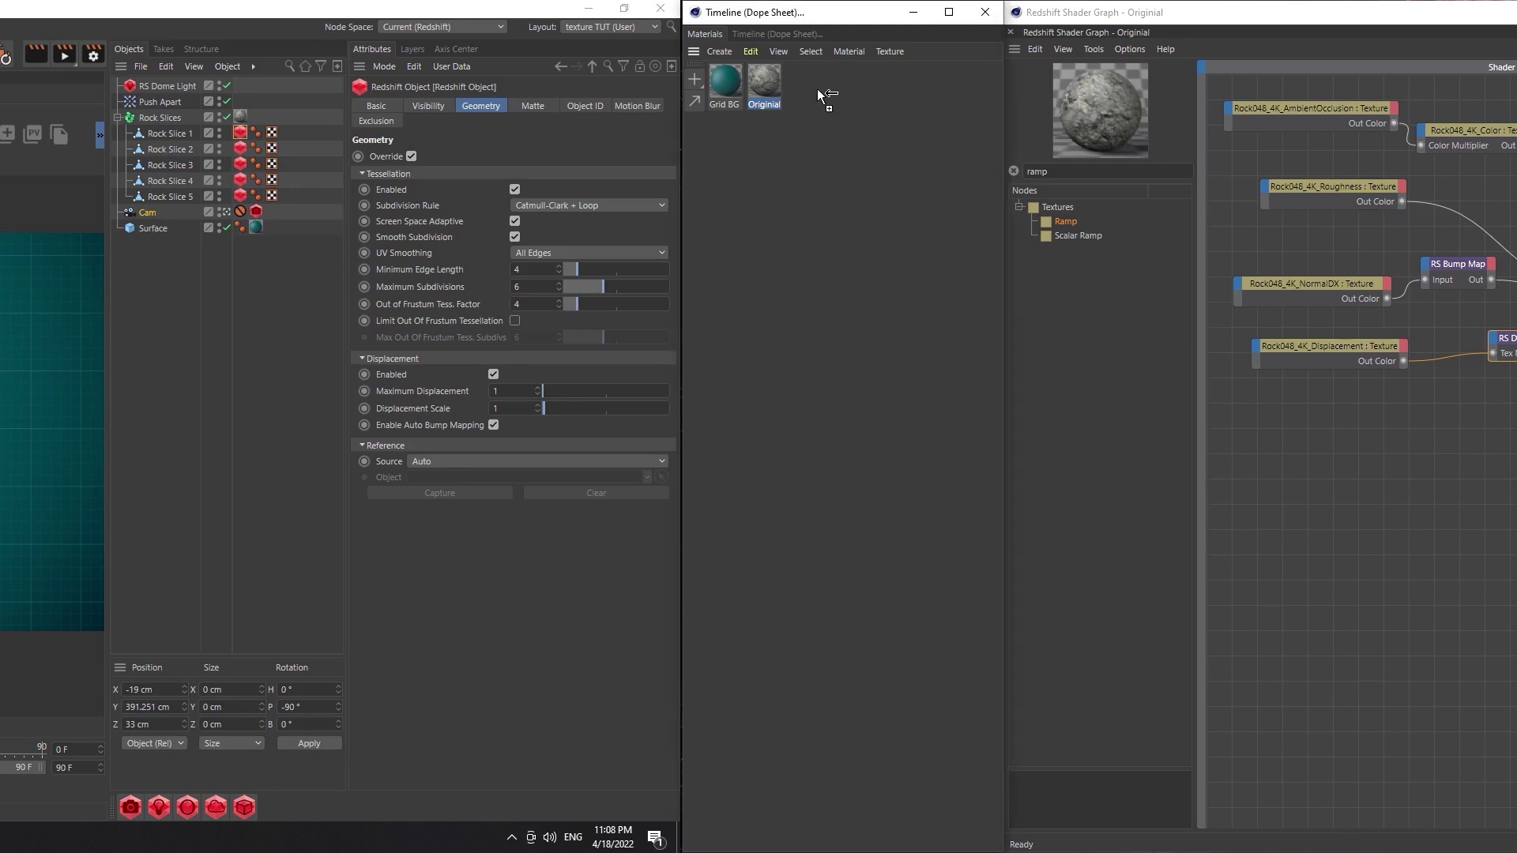
double_click(814, 108)
type("Color Co")
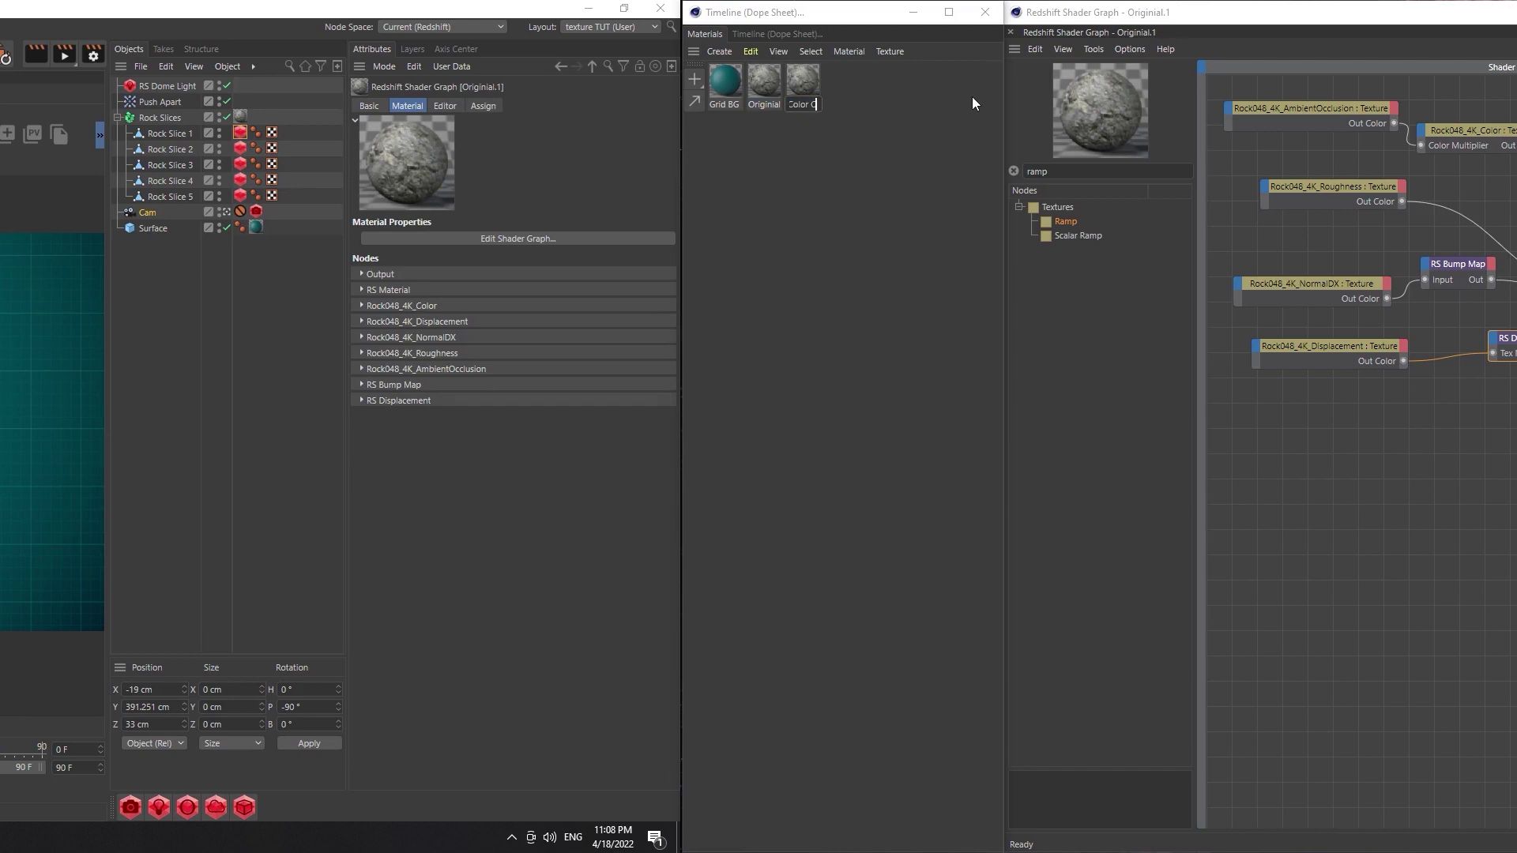
type("rrect")
key("Return")
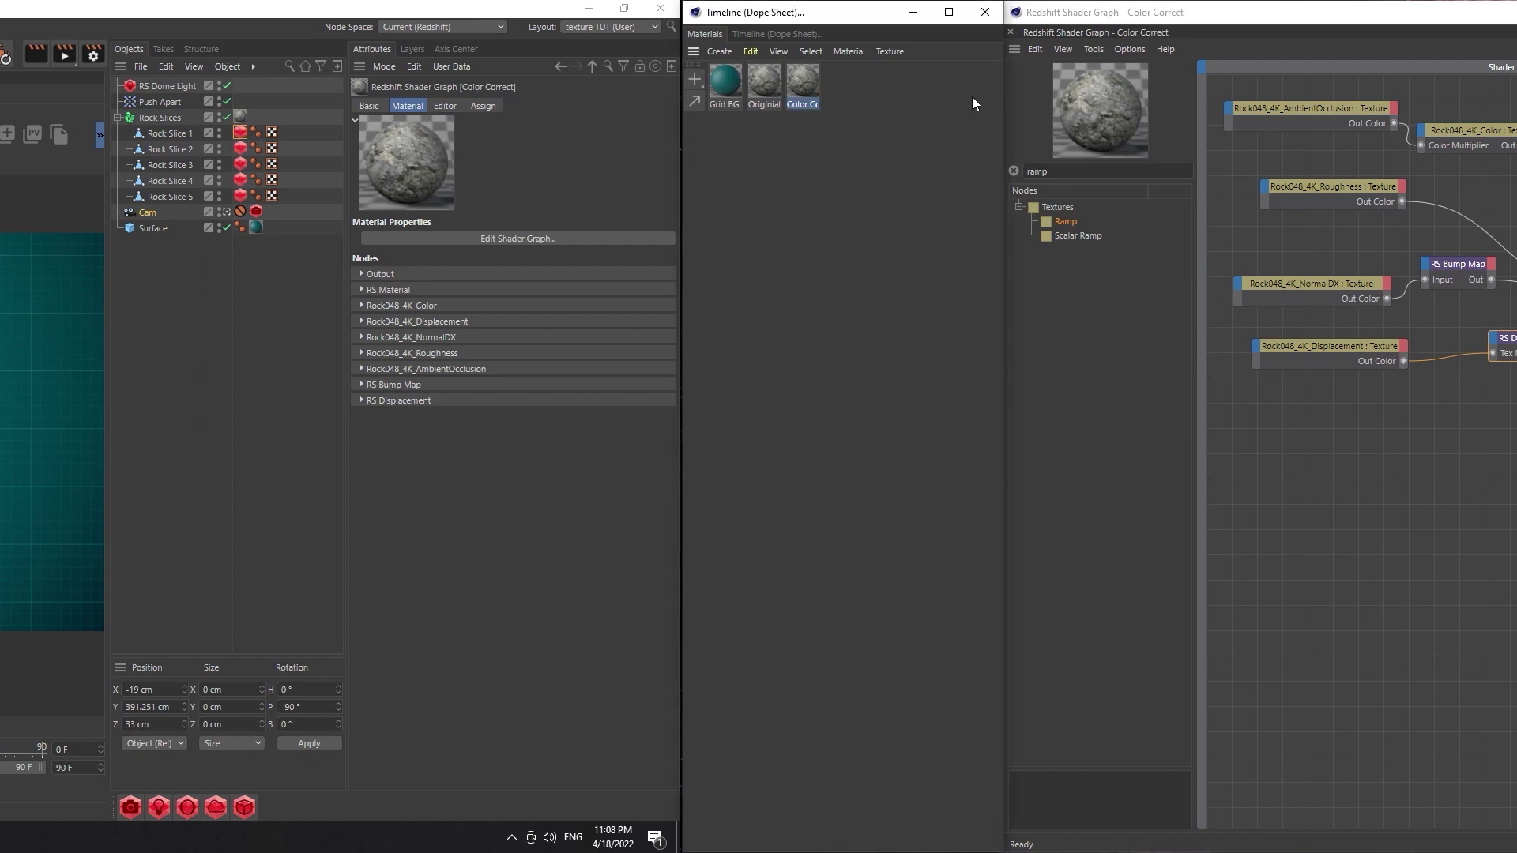
left_click_drag(809, 90, 180, 130)
Insert an RS Color Correct node between the Rock048_4K_Color texture and the RS Material's Diffuse Color
left_click(665, 193)
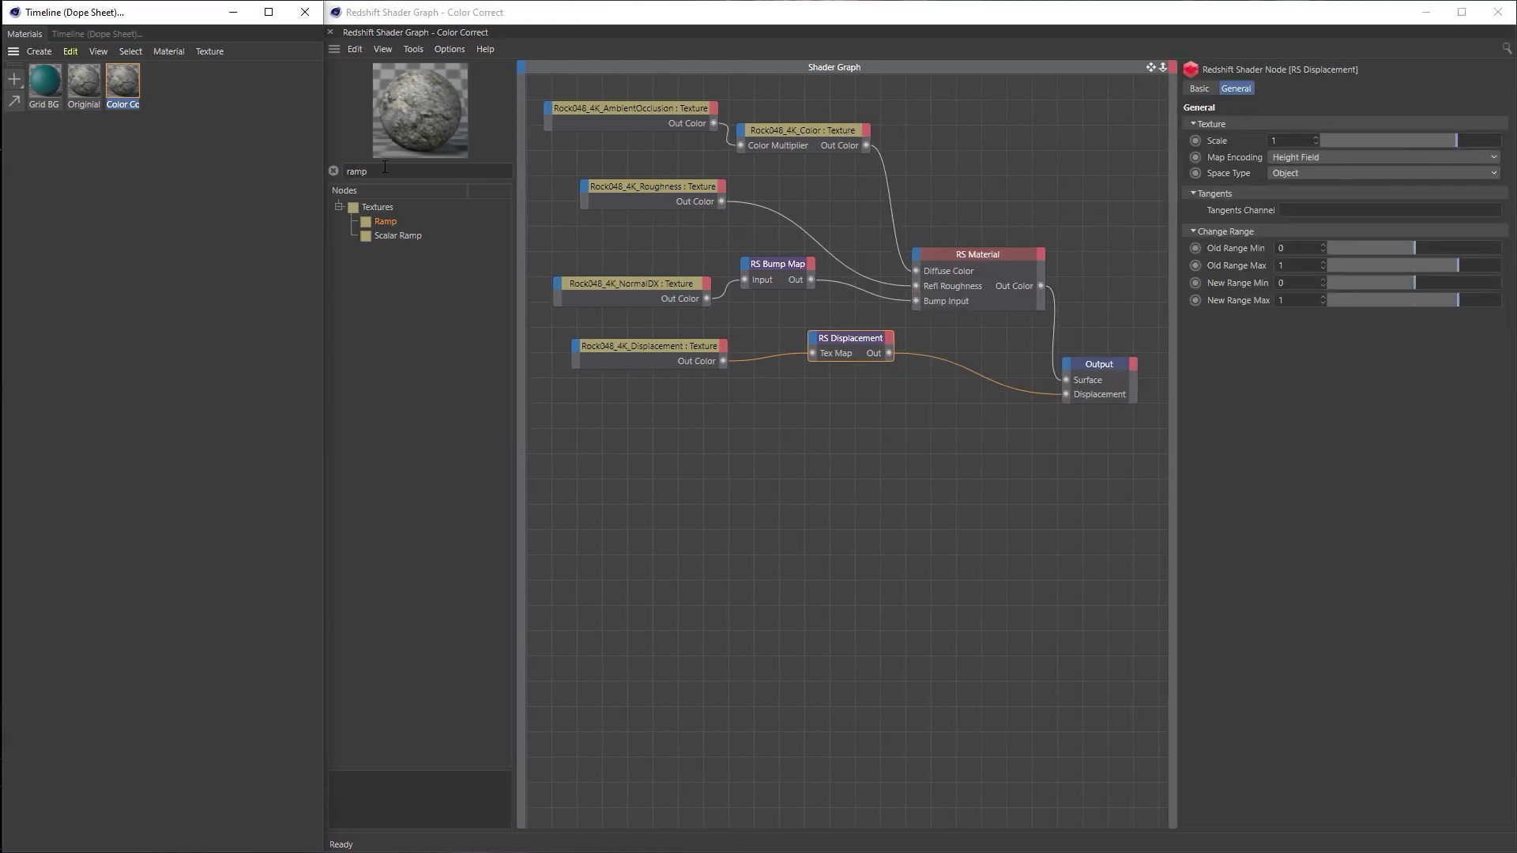
type("color")
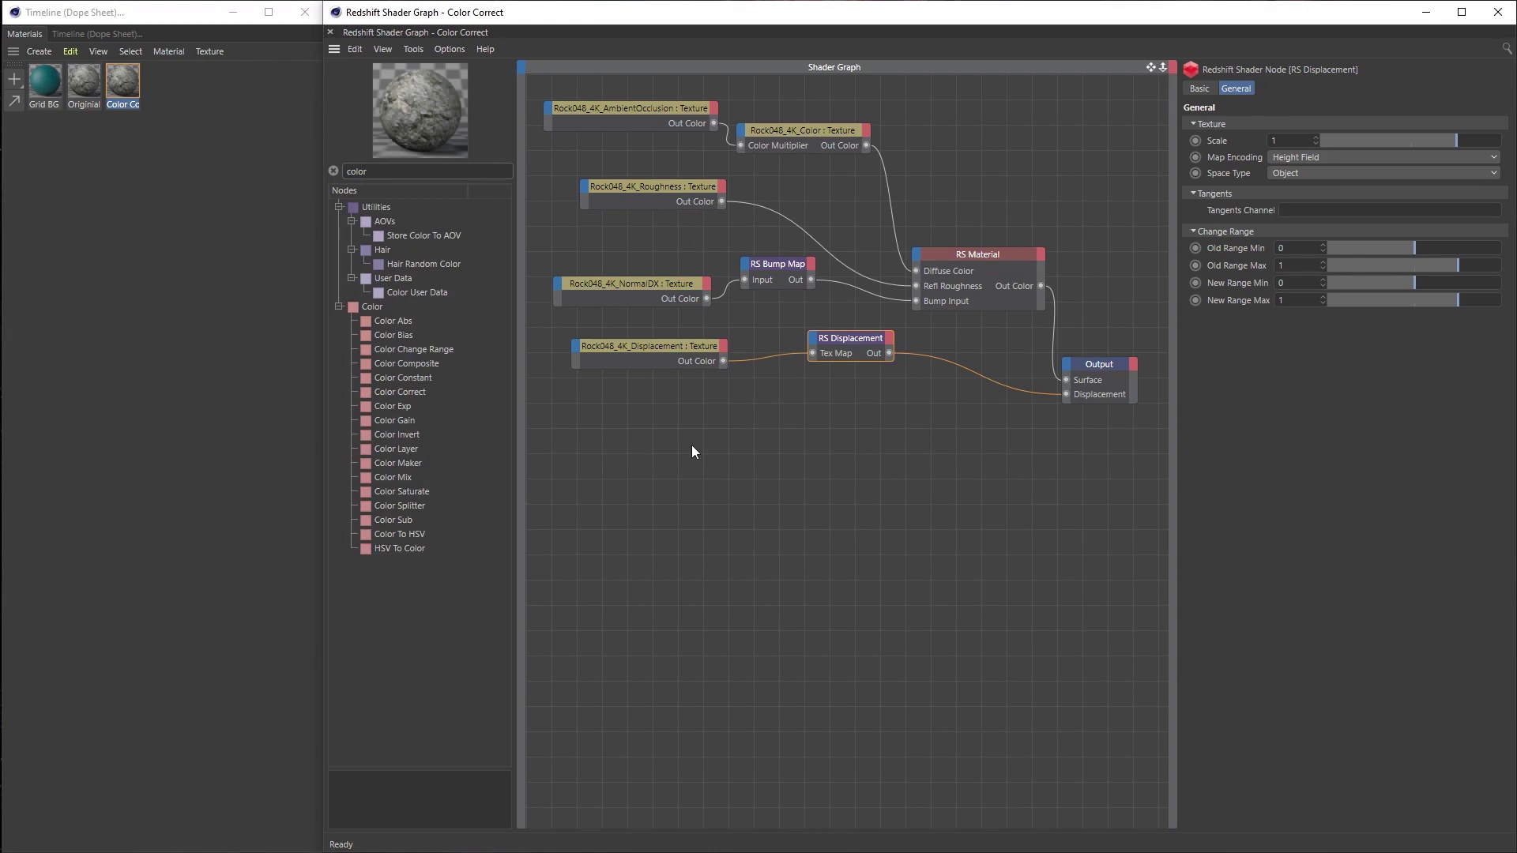
type(" corr")
left_click_drag(399, 221, 997, 122)
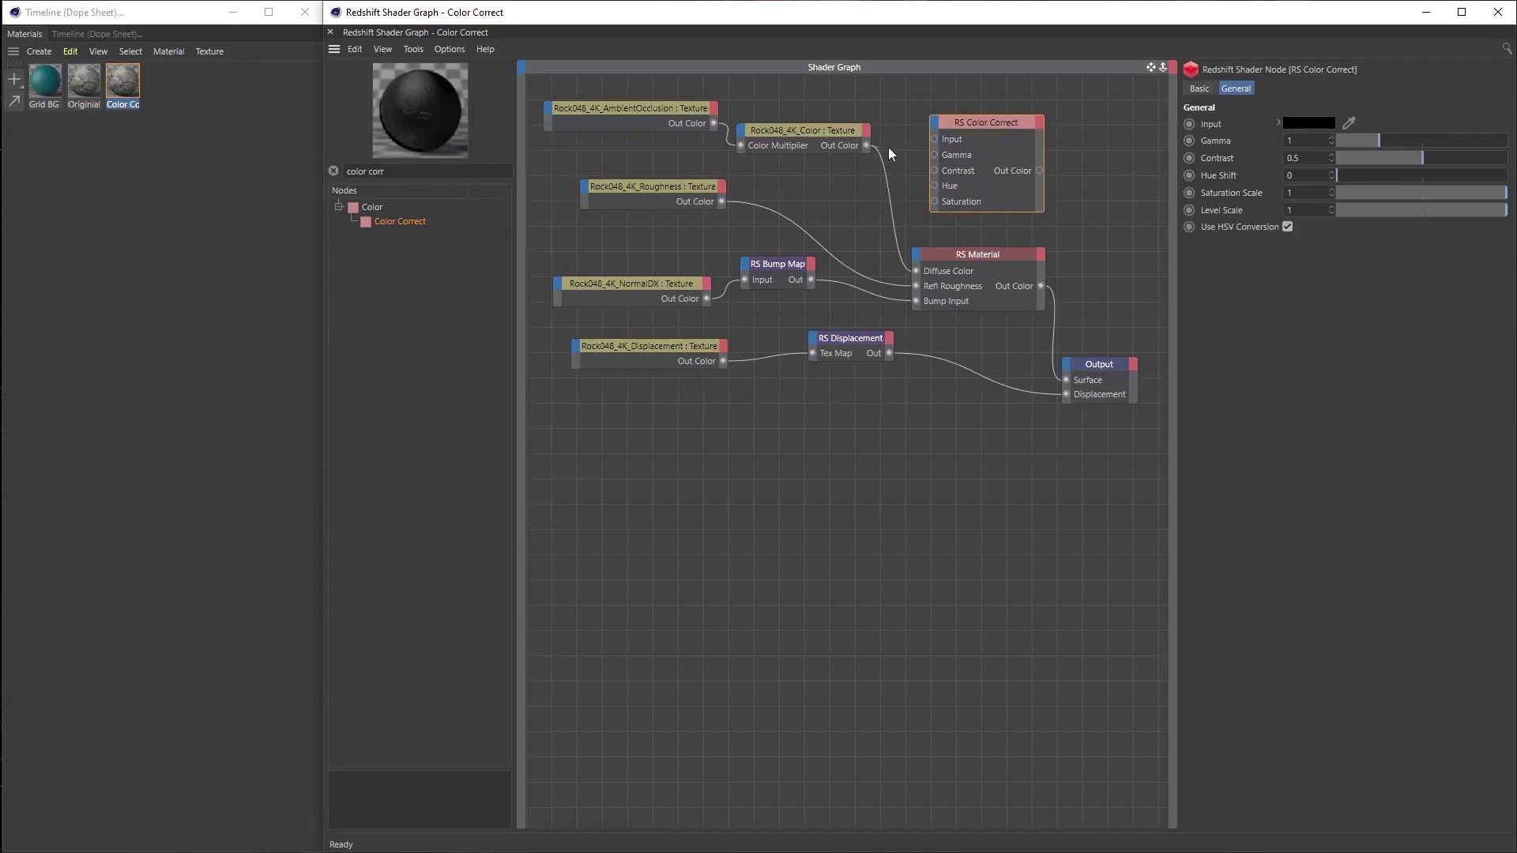
left_click_drag(934, 138, 933, 140)
left_click_drag(1040, 171, 917, 270)
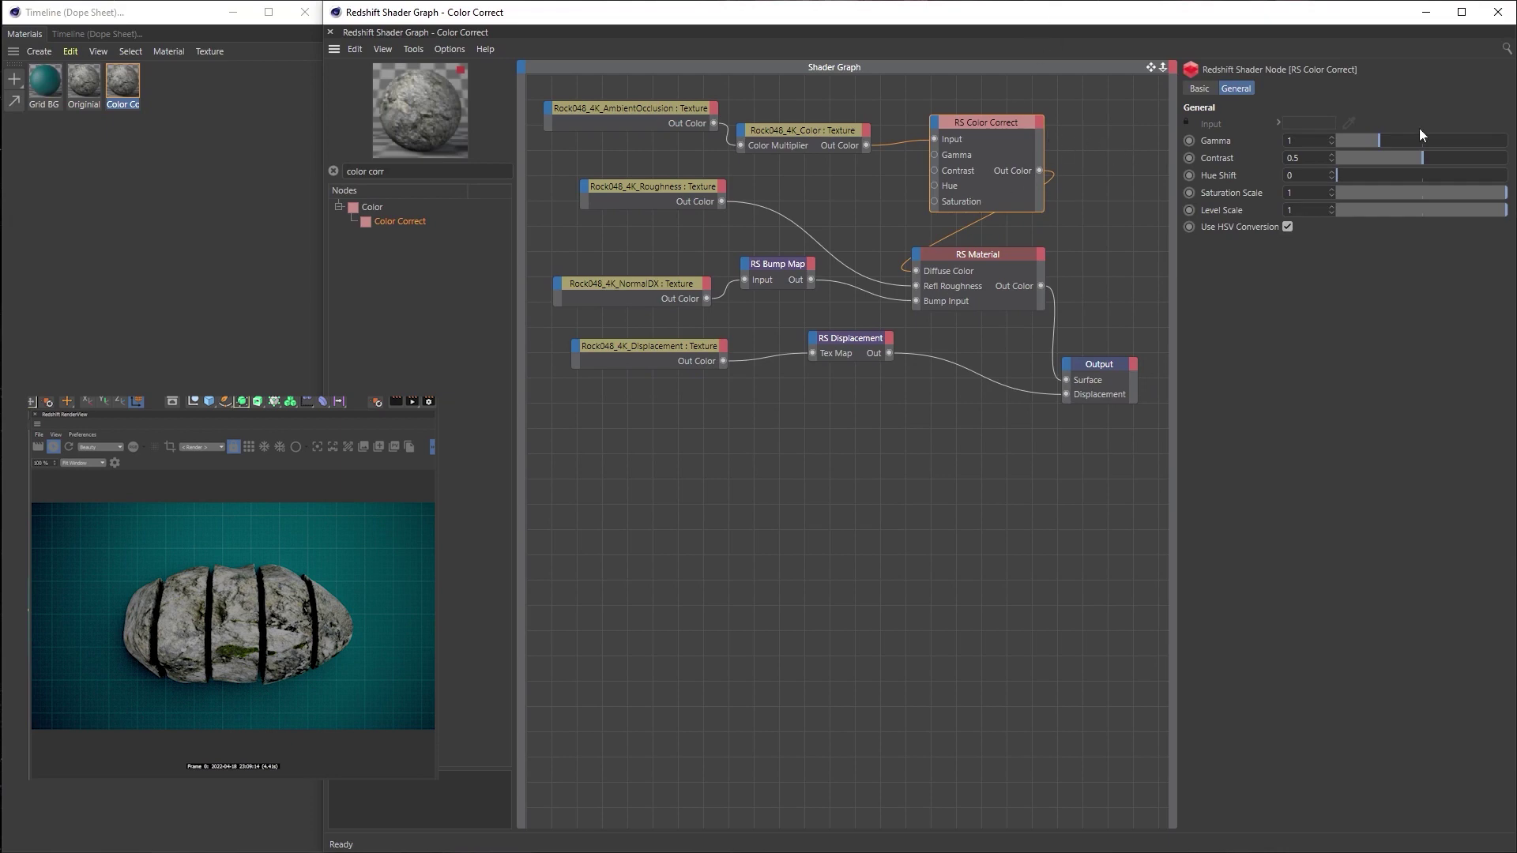
Try the Color Correct node with gamma 1.172 and contrast 0.629, and test its hue shift, saturation and level scale
left_click_drag(1378, 144, 1451, 166)
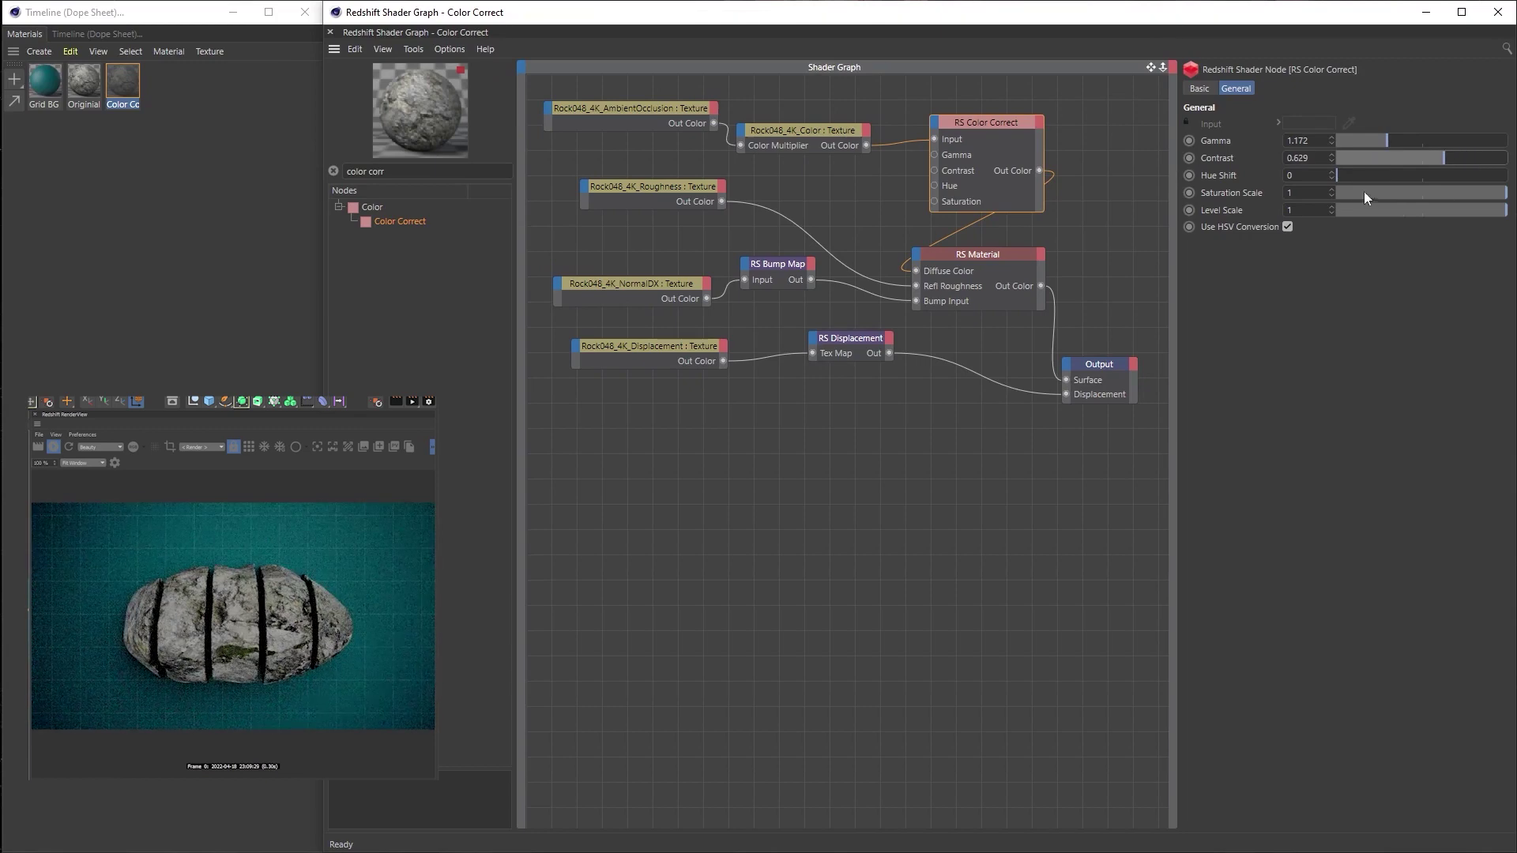
left_click_drag(1347, 175, 1316, 163)
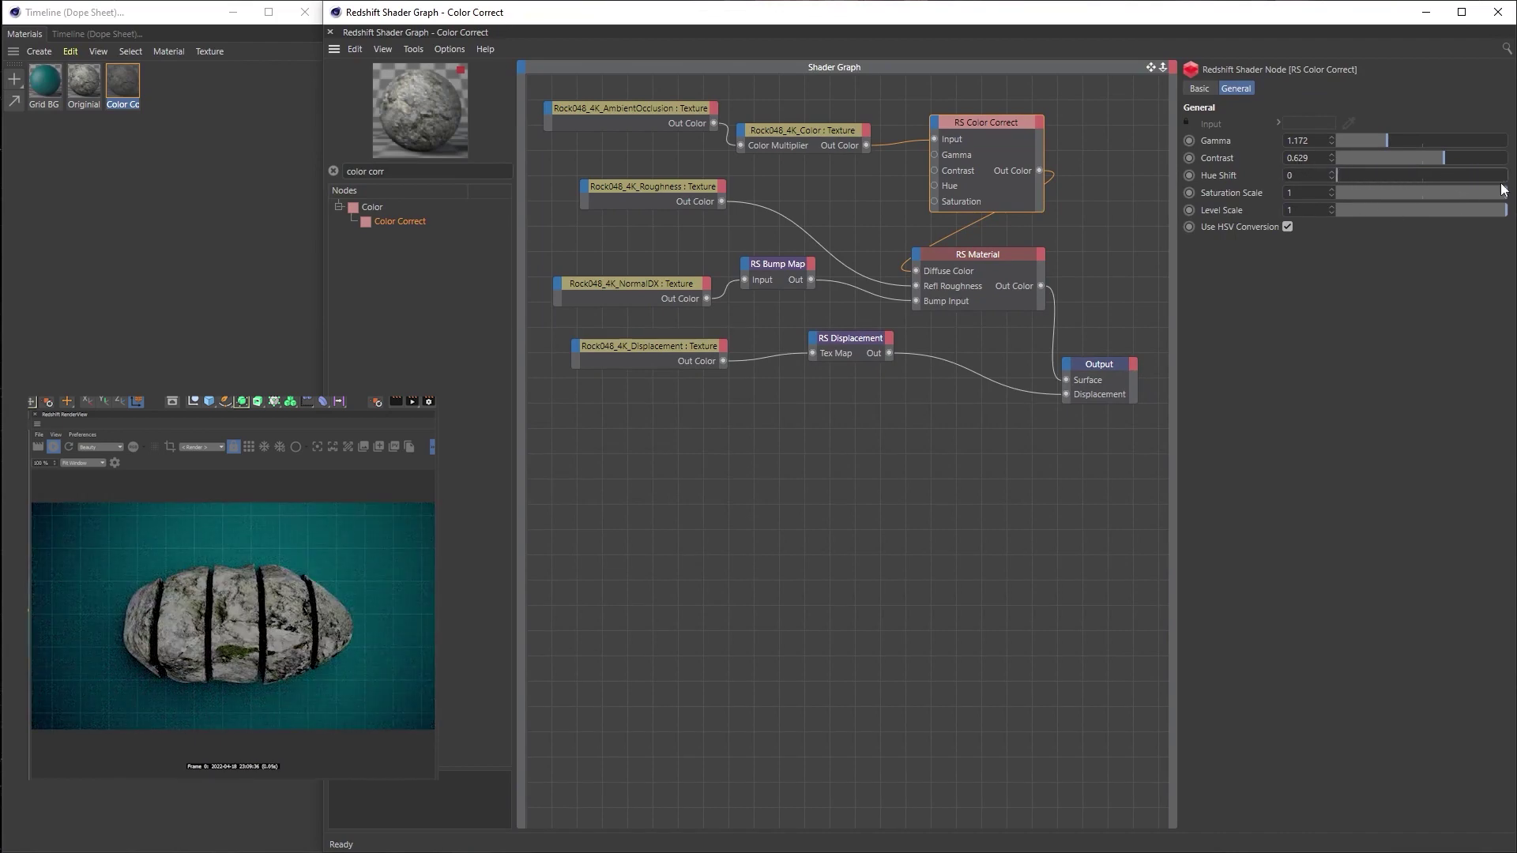
mouse_move(1496, 197)
left_mouse_down()
mouse_move(1329, 207)
mouse_move(1505, 194)
left_mouse_up()
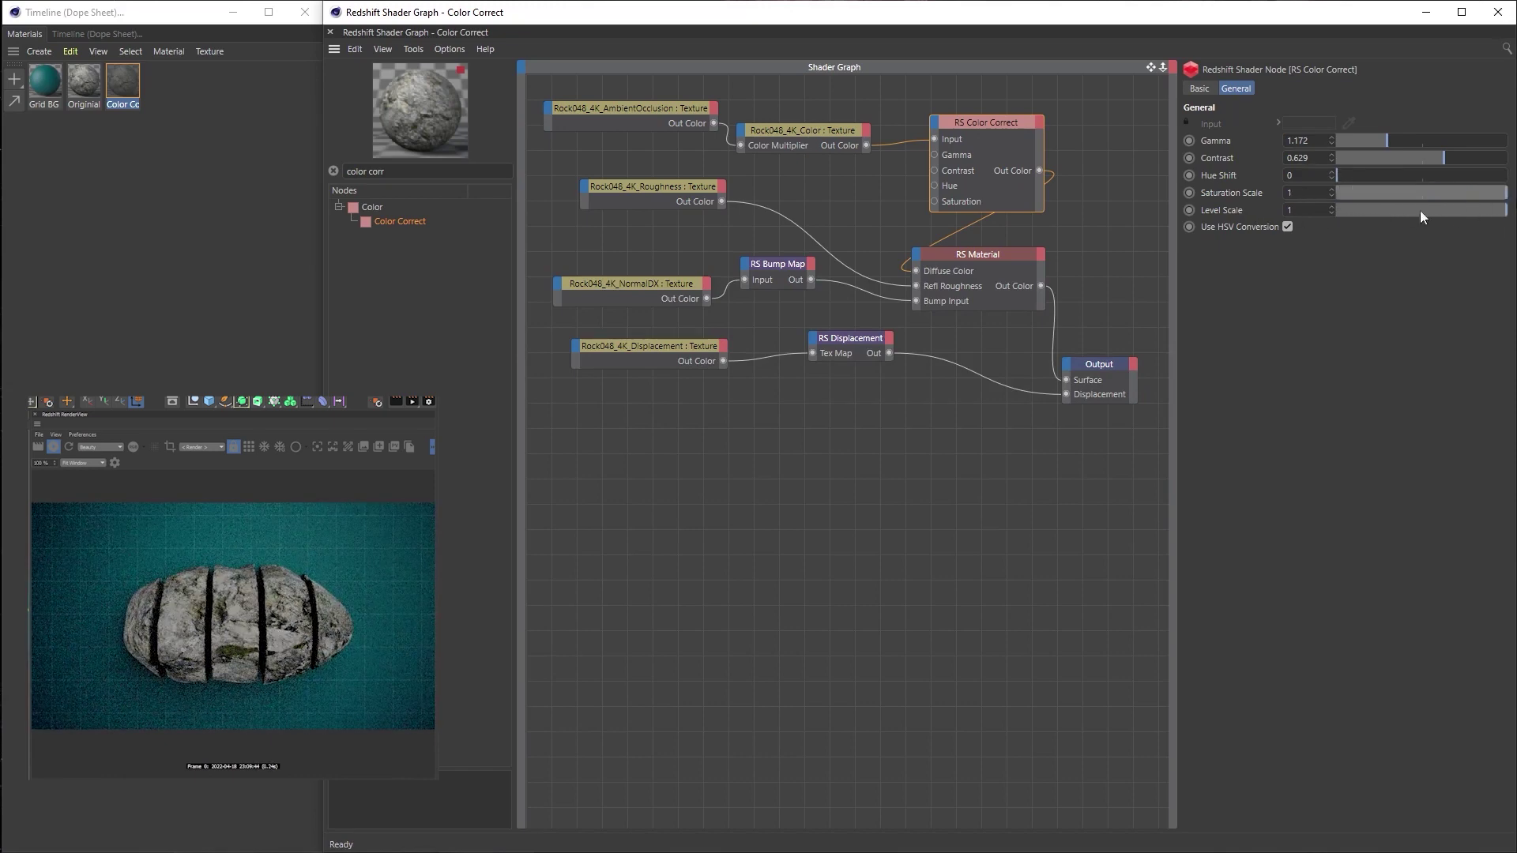
mouse_move(1503, 210)
left_mouse_down()
mouse_move(1364, 210)
mouse_move(1509, 208)
left_mouse_up()
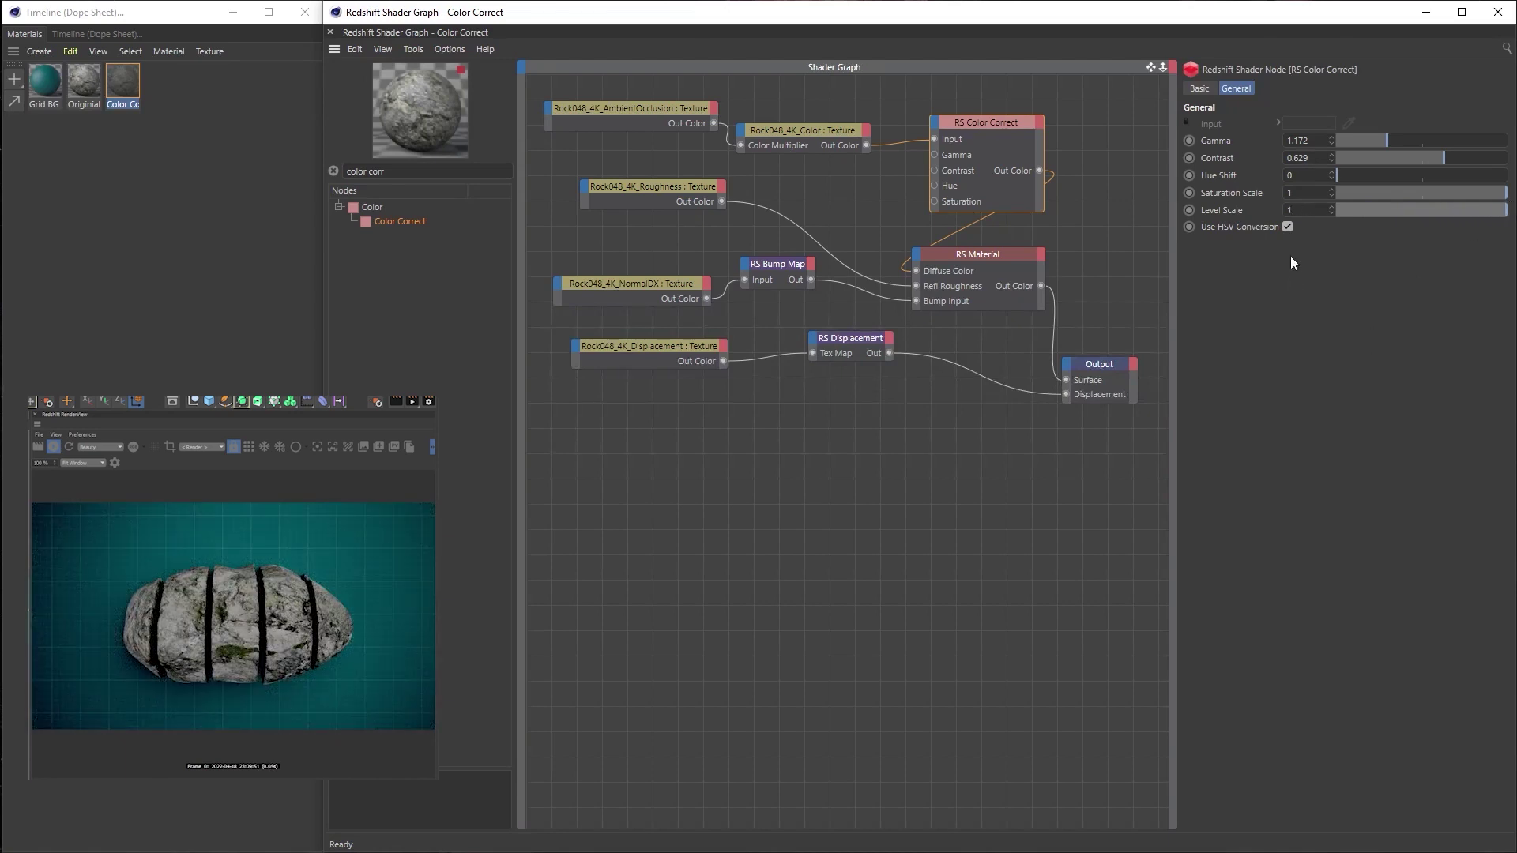
Set the Color Correct node's gamma to 1.576, contrast and saturation scale to 0.339, and level scale to about 0.65
left_click_drag(1396, 140, 1404, 142)
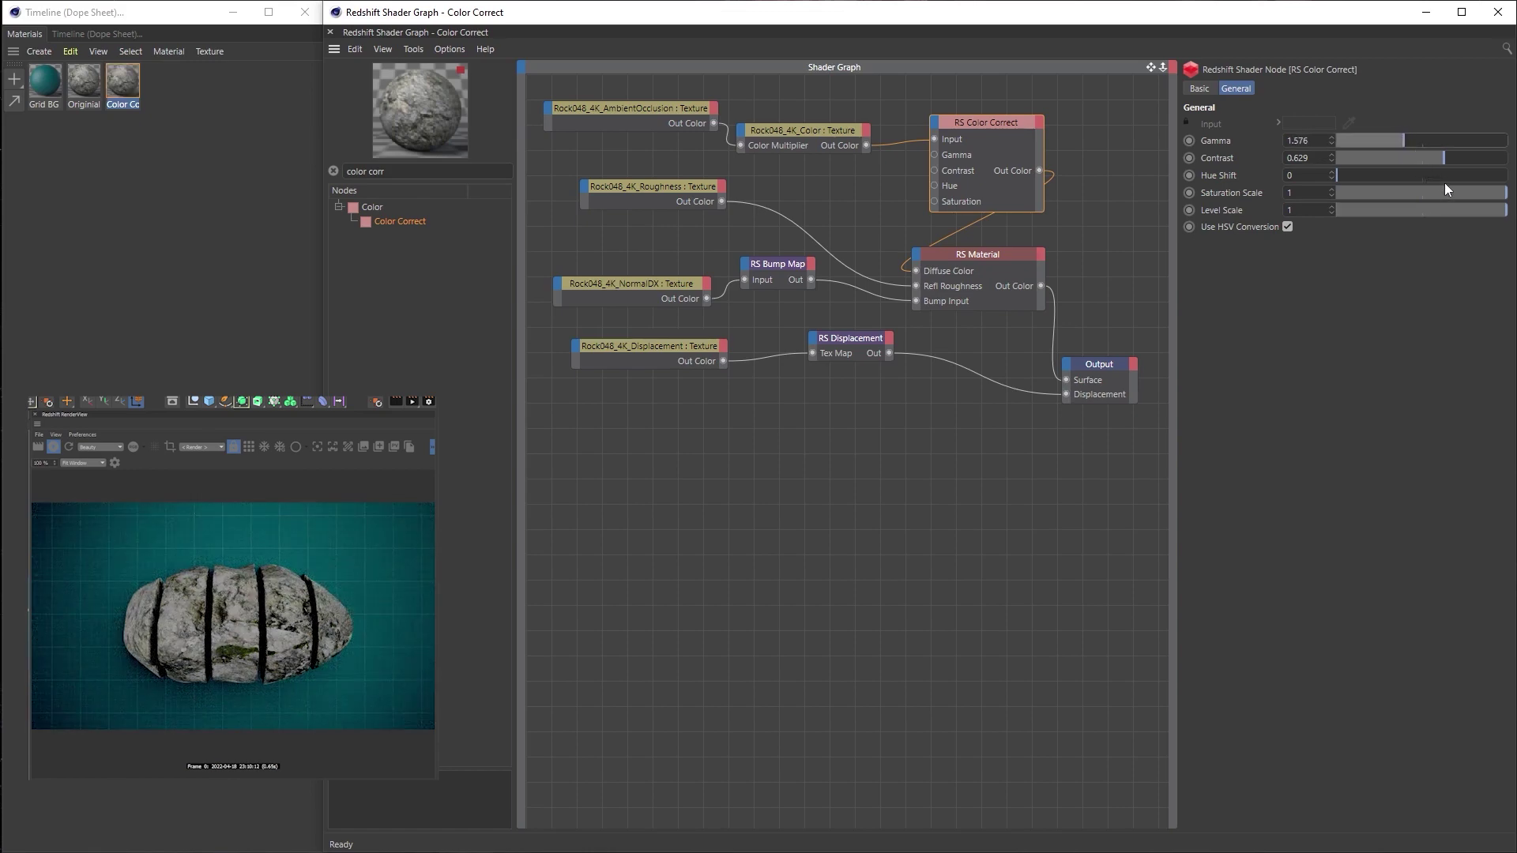
left_click_drag(1443, 152, 1390, 153)
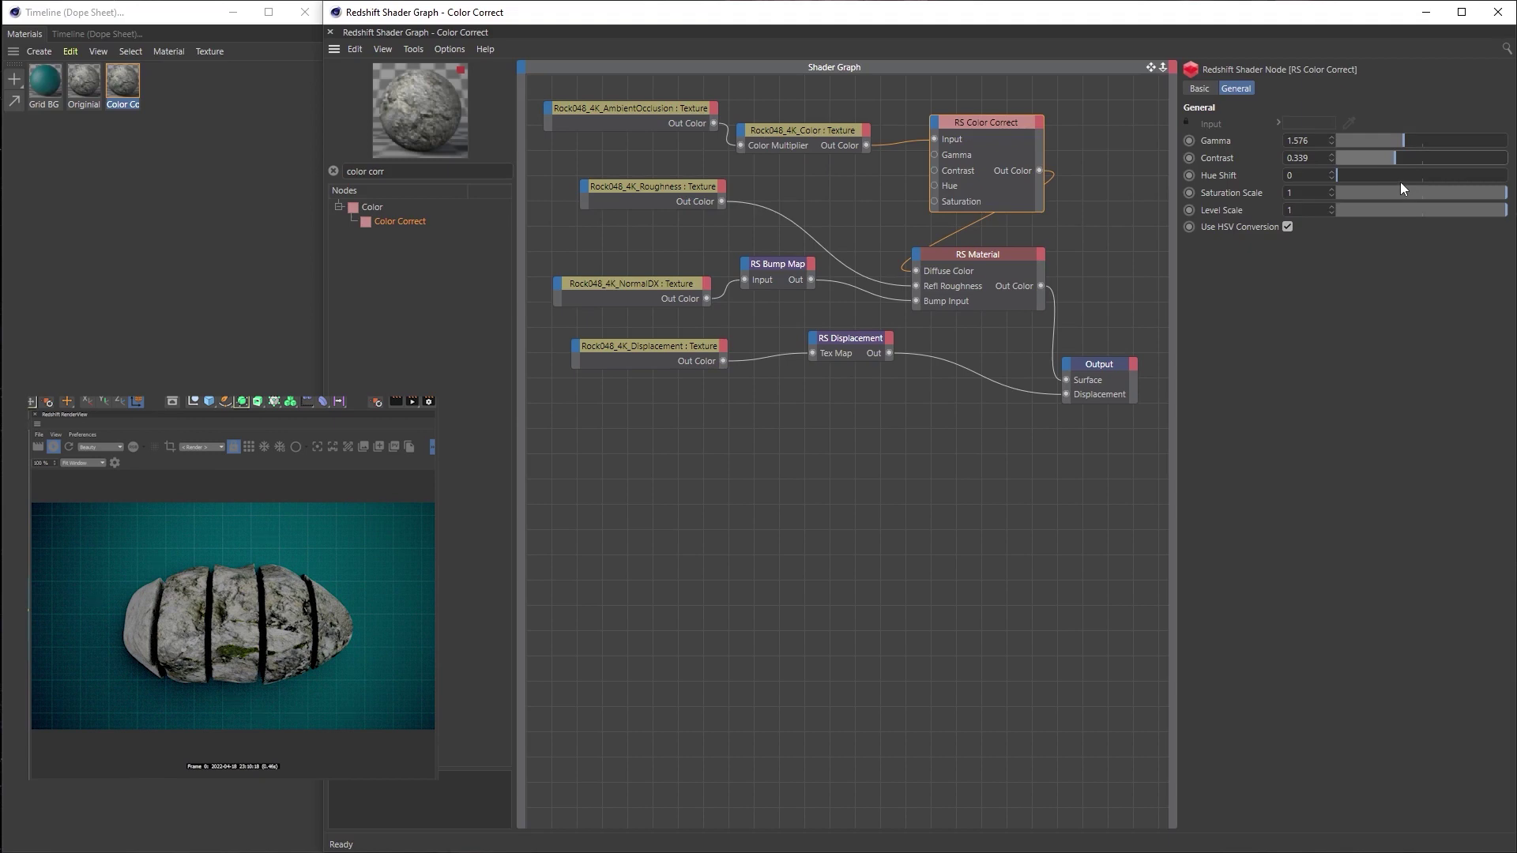
left_click_drag(1464, 198, 1388, 192)
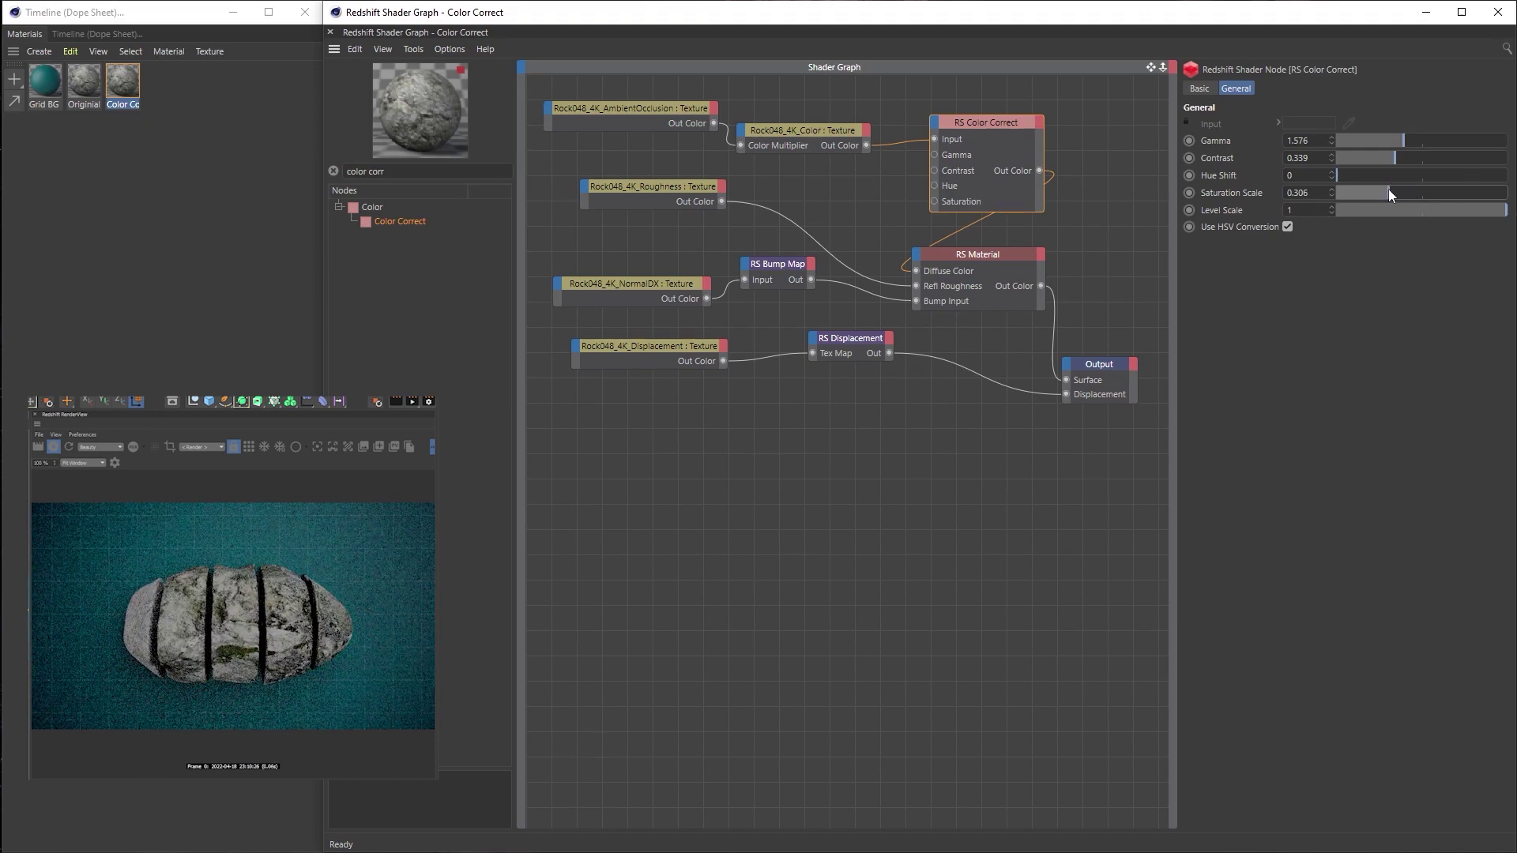
left_click(1395, 192)
left_click_drag(1502, 216, 1449, 210)
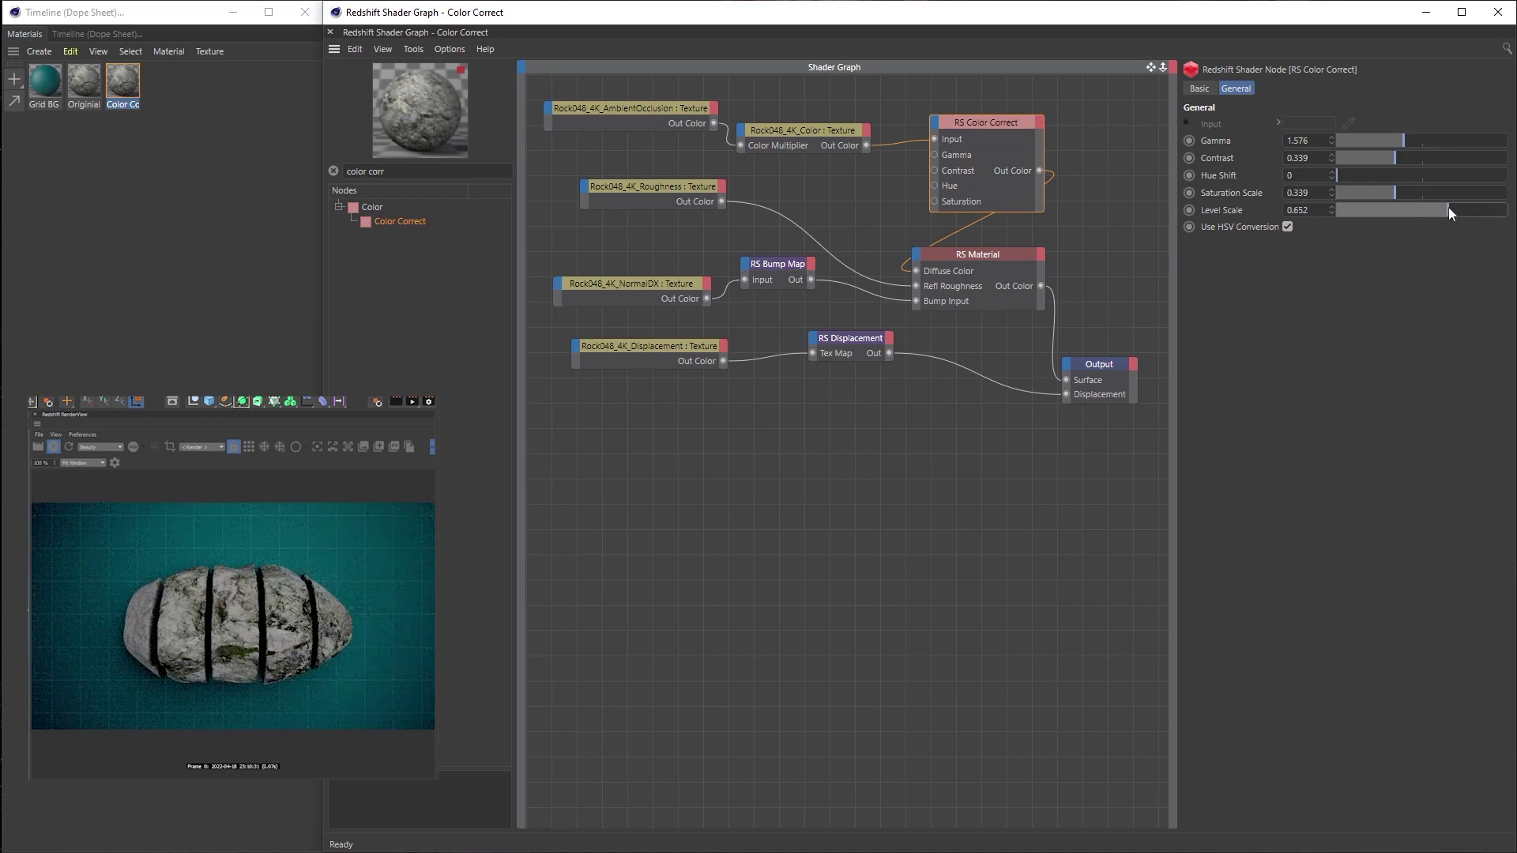
left_click_drag(1448, 210, 1444, 210)
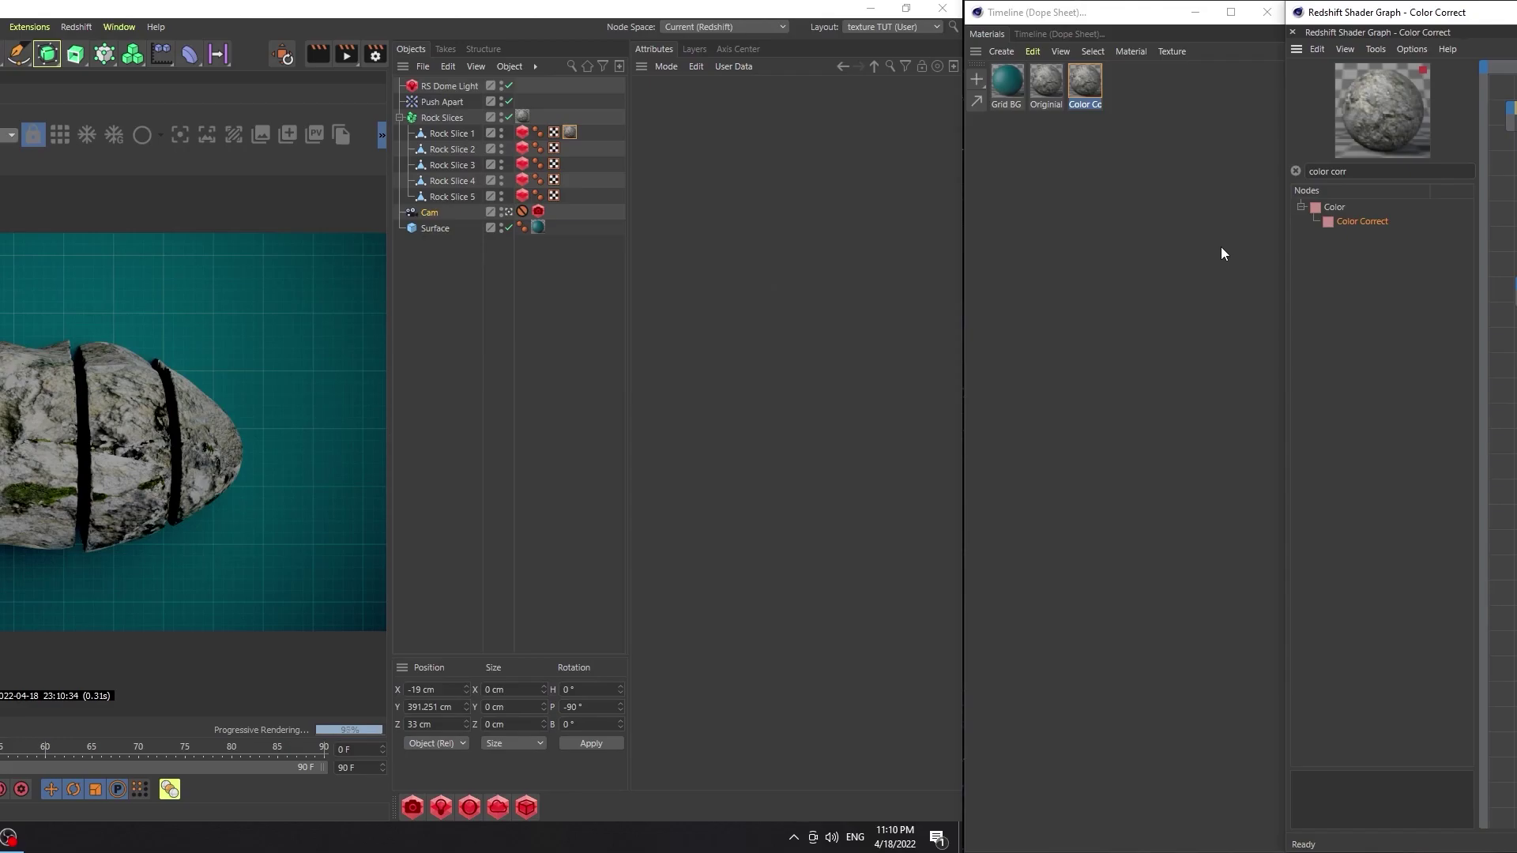
Duplicate the Originial material again and rename the copy "Ramp"
left_click(1041, 82)
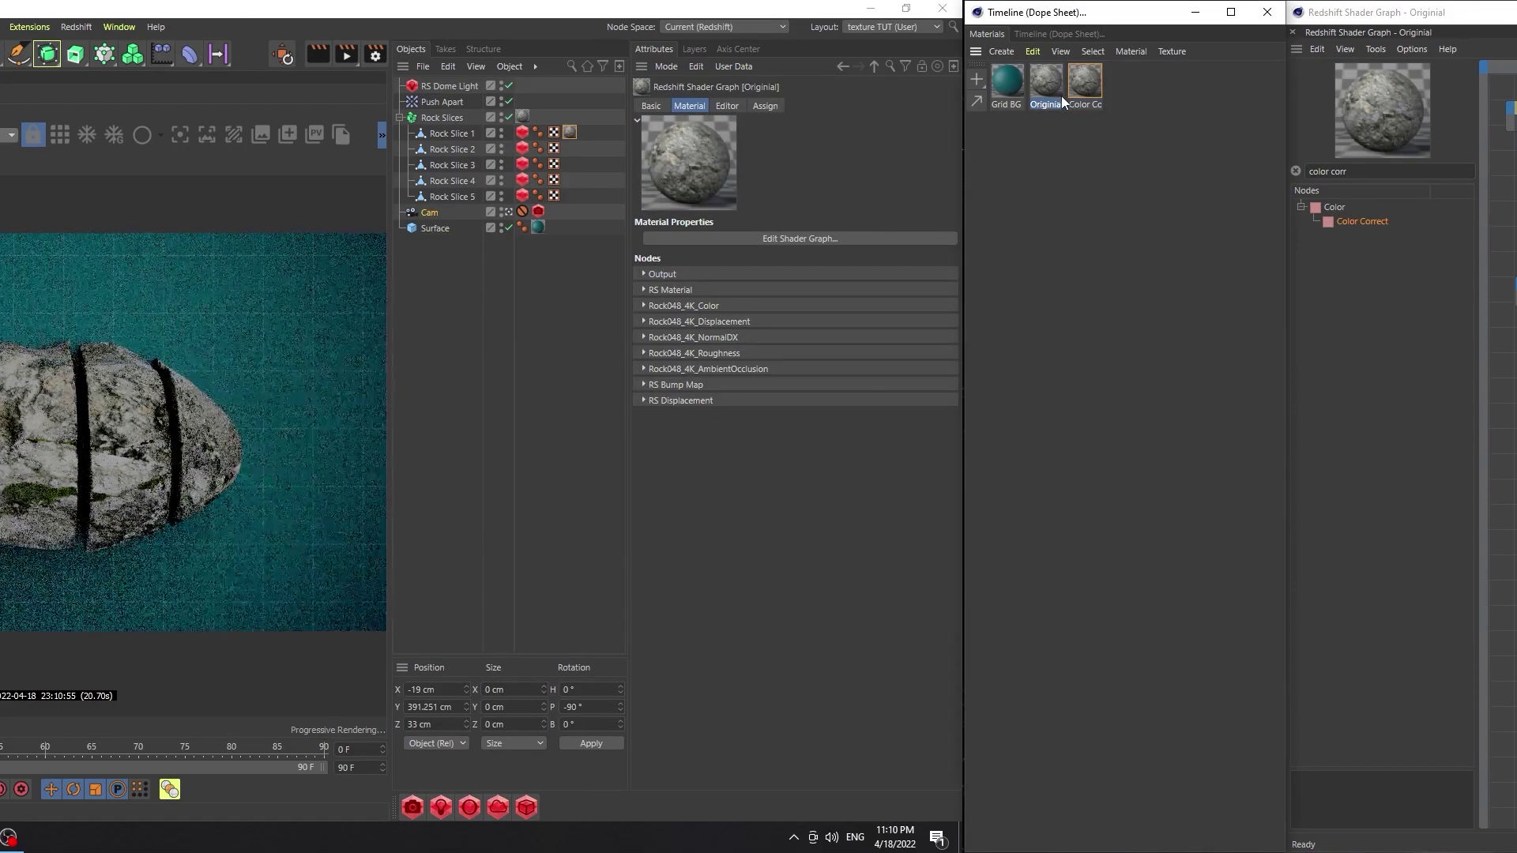
left_click_drag(1050, 92, 1144, 120, "ctrl")
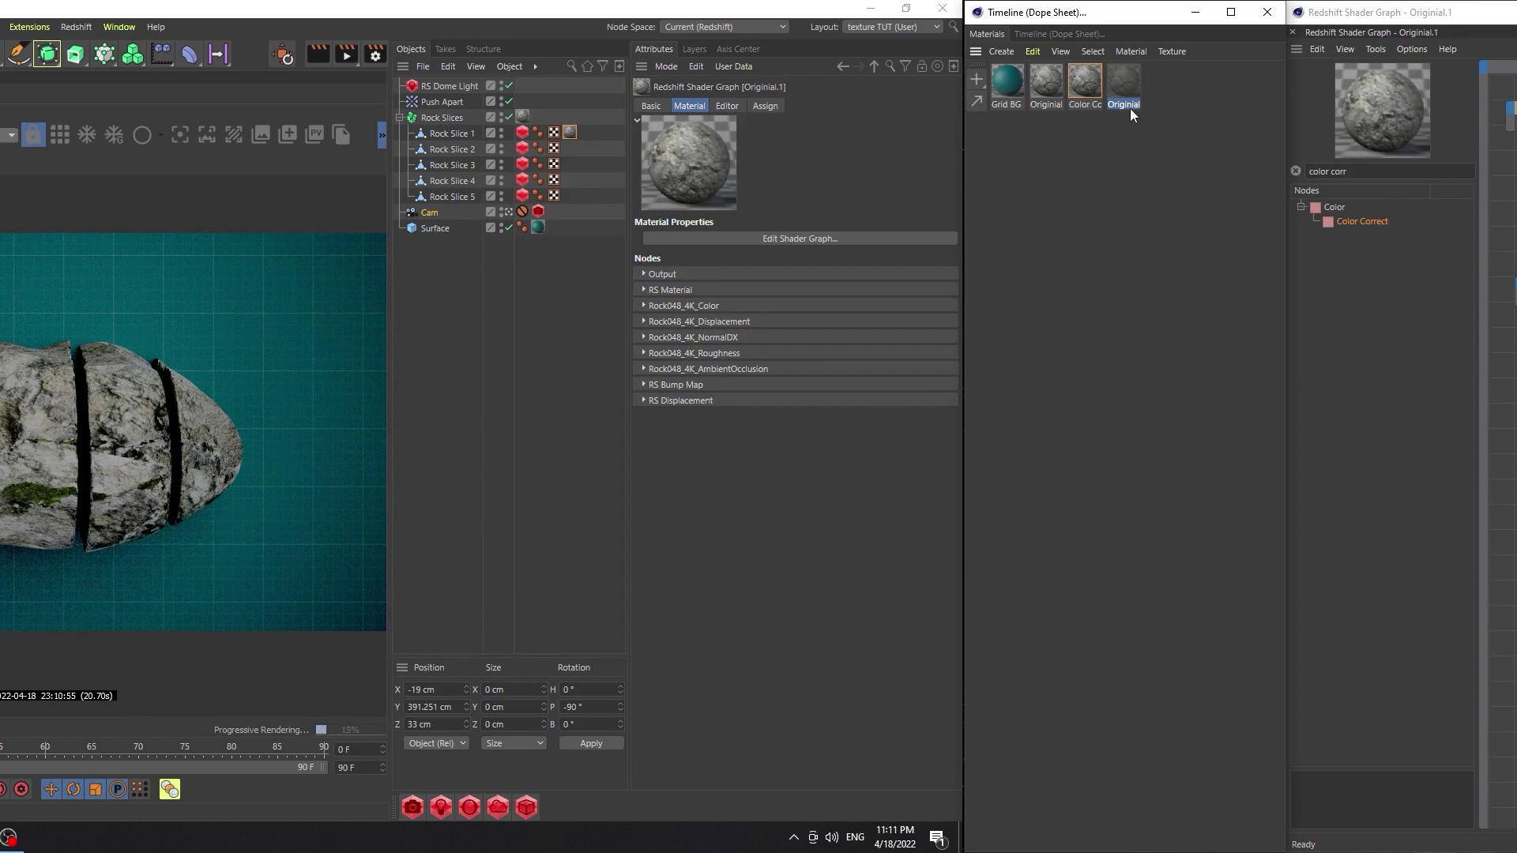
double_click(1123, 105)
key("BackSpace")
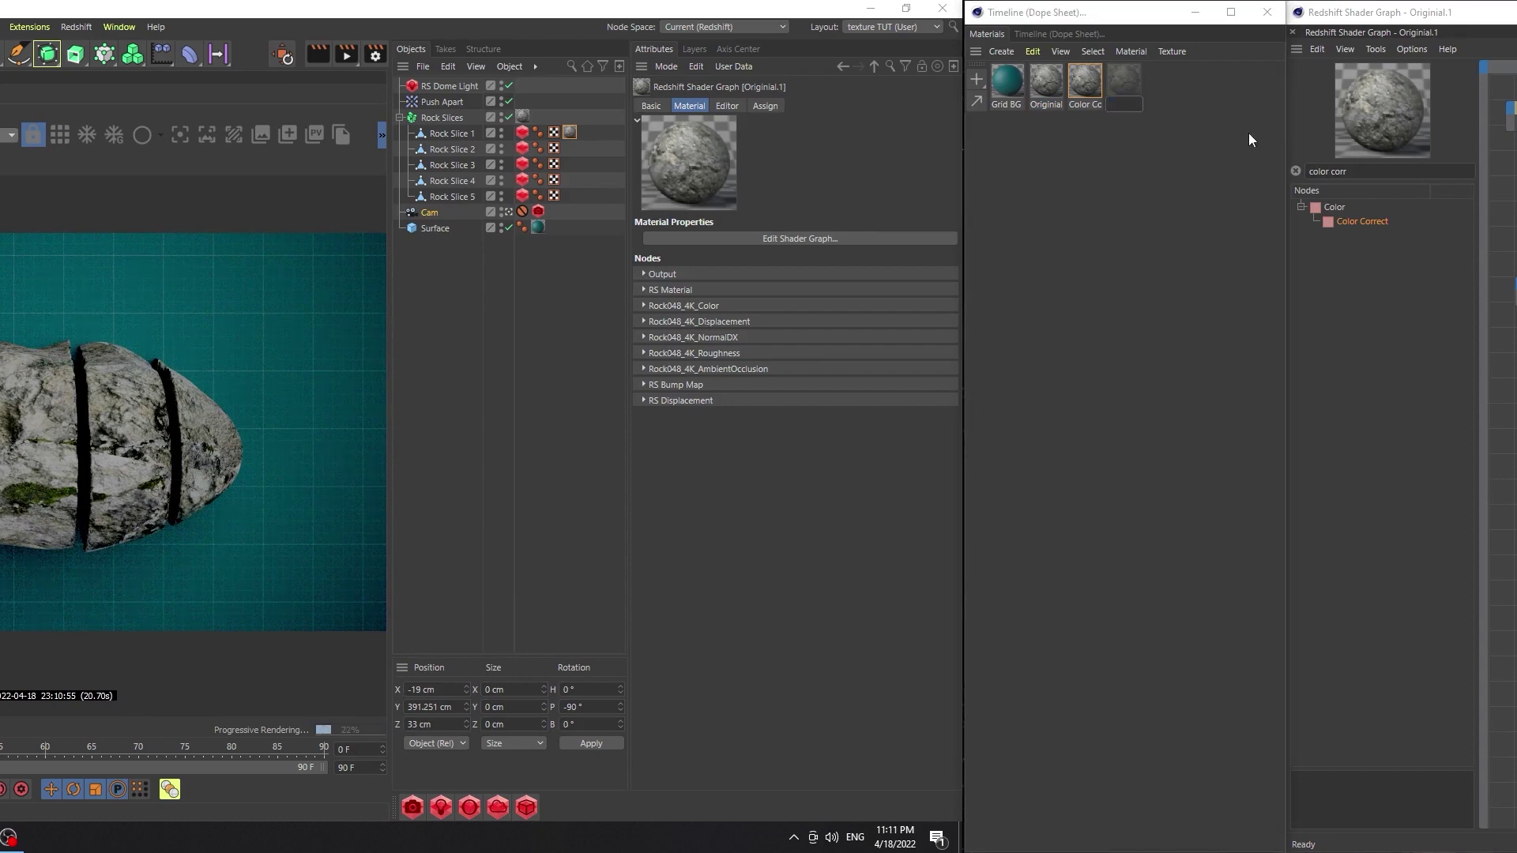
type("Ramp")
key("Return")
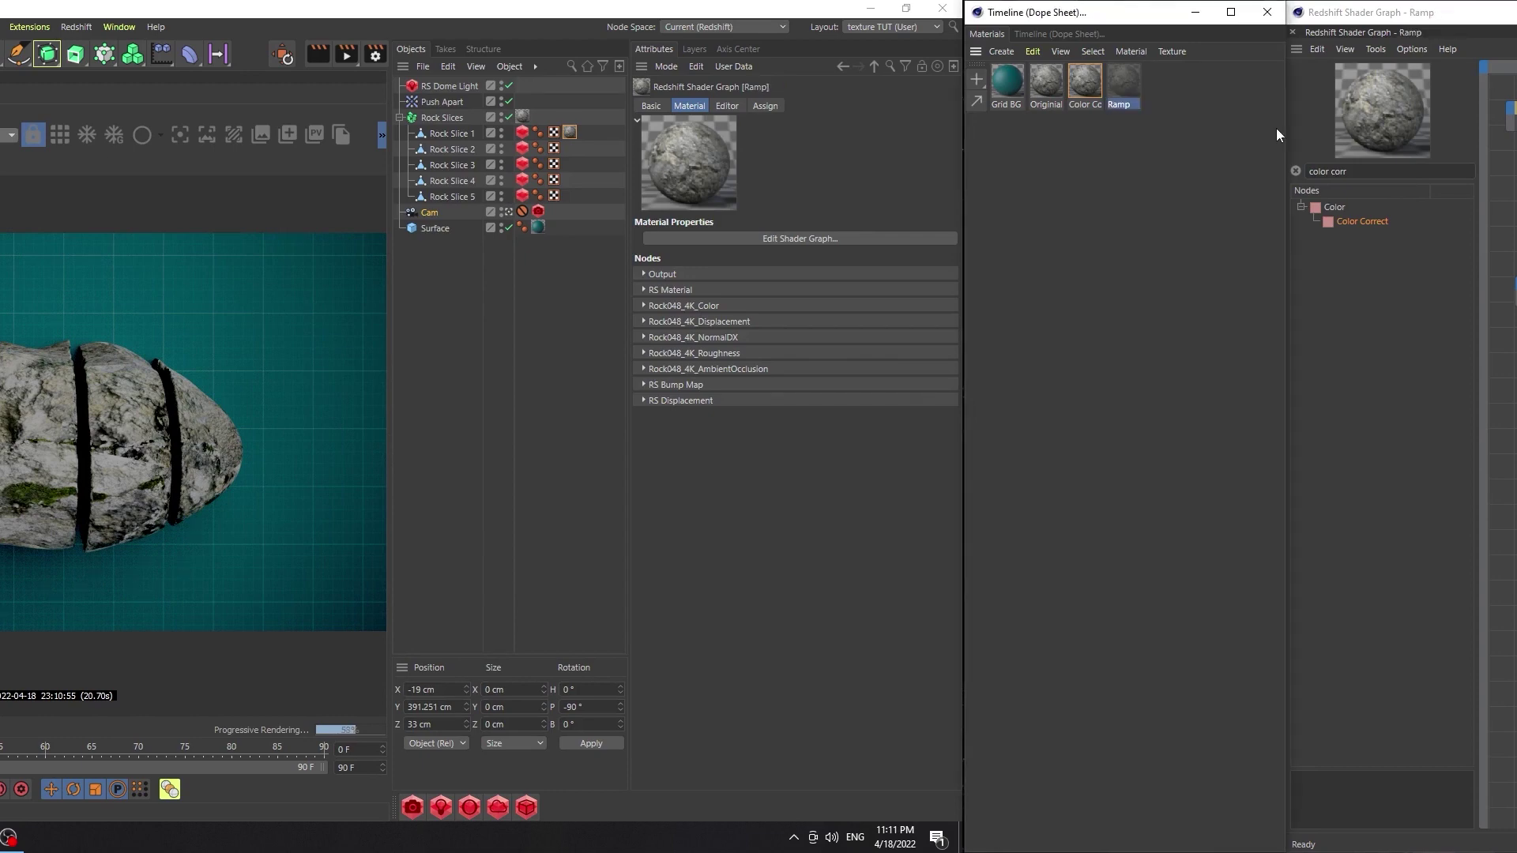
Assign the Ramp material to Rock Slice 2 and add an RS Ramp node to its shader graph
left_click_drag(1135, 90, 458, 153)
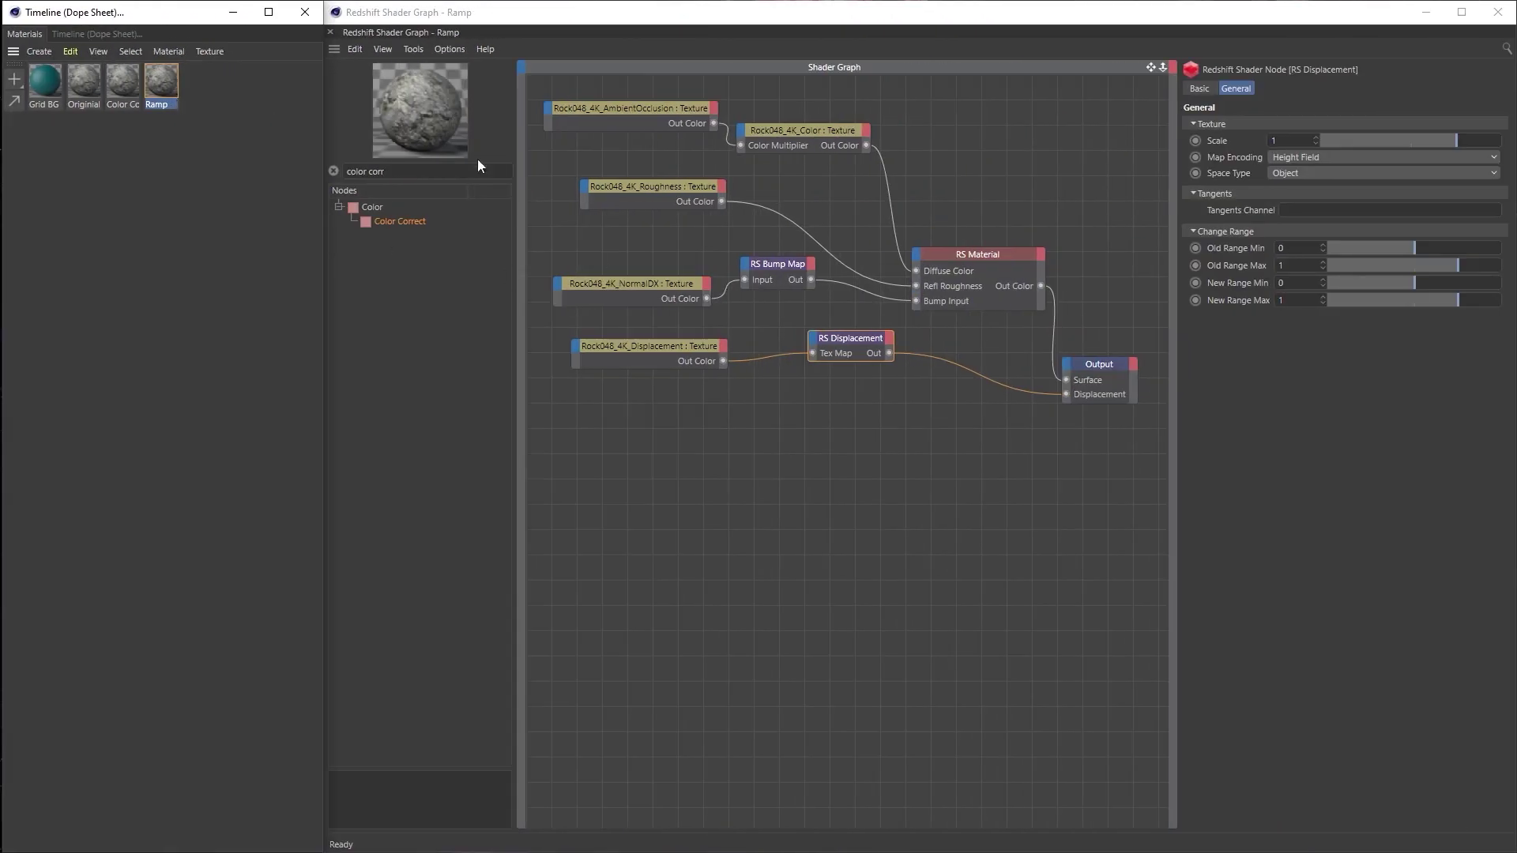
triple_click(406, 168)
type("ramp")
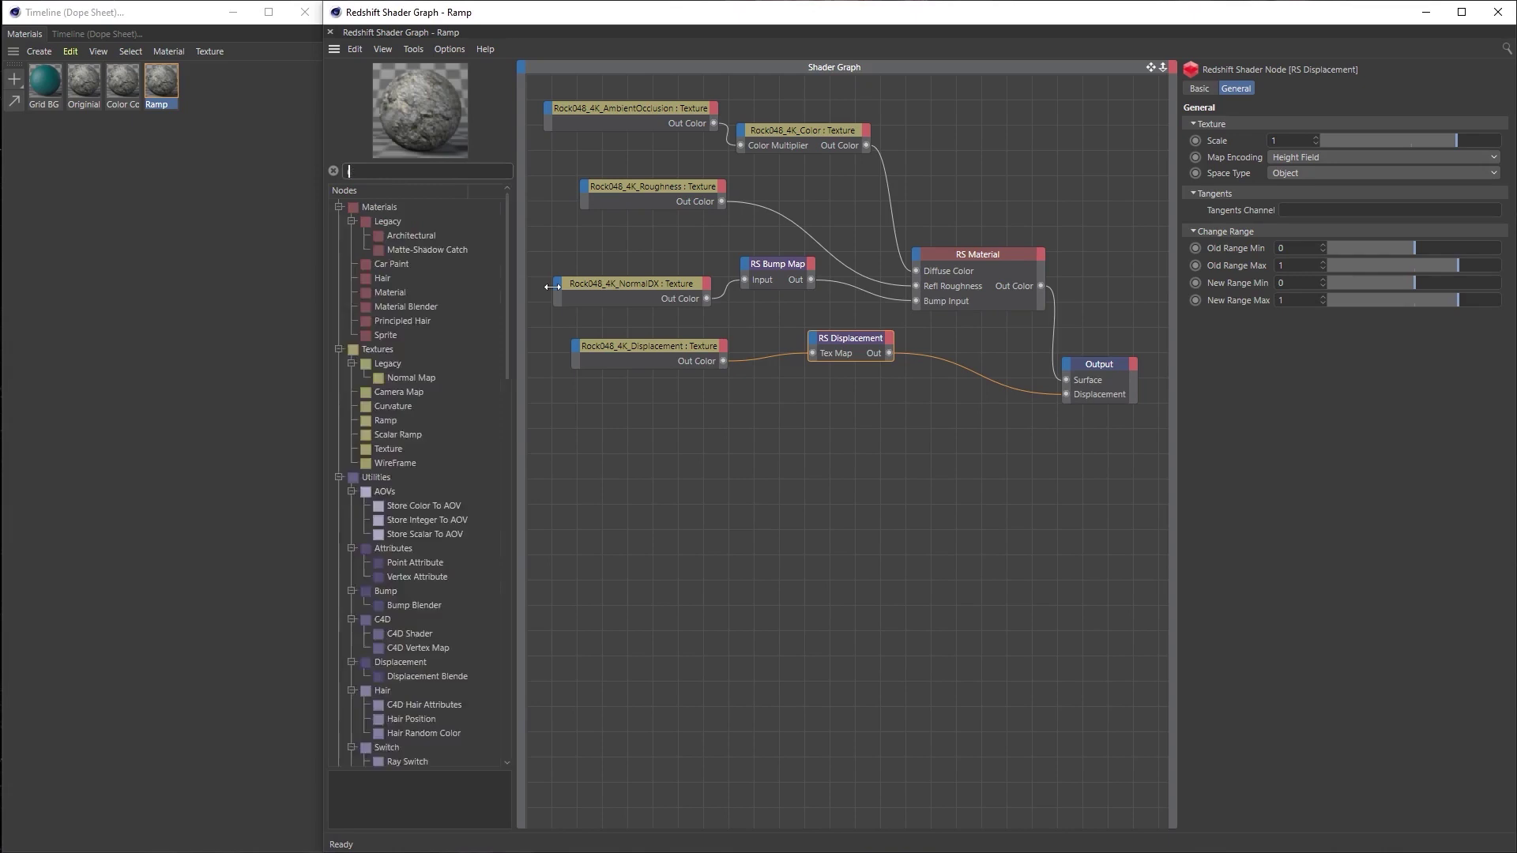
left_click_drag(386, 221, 958, 168)
Route the Rock048_4K_Color texture through the RS Ramp's Input and on into the RS Material's Diffuse Color
left_click(868, 149)
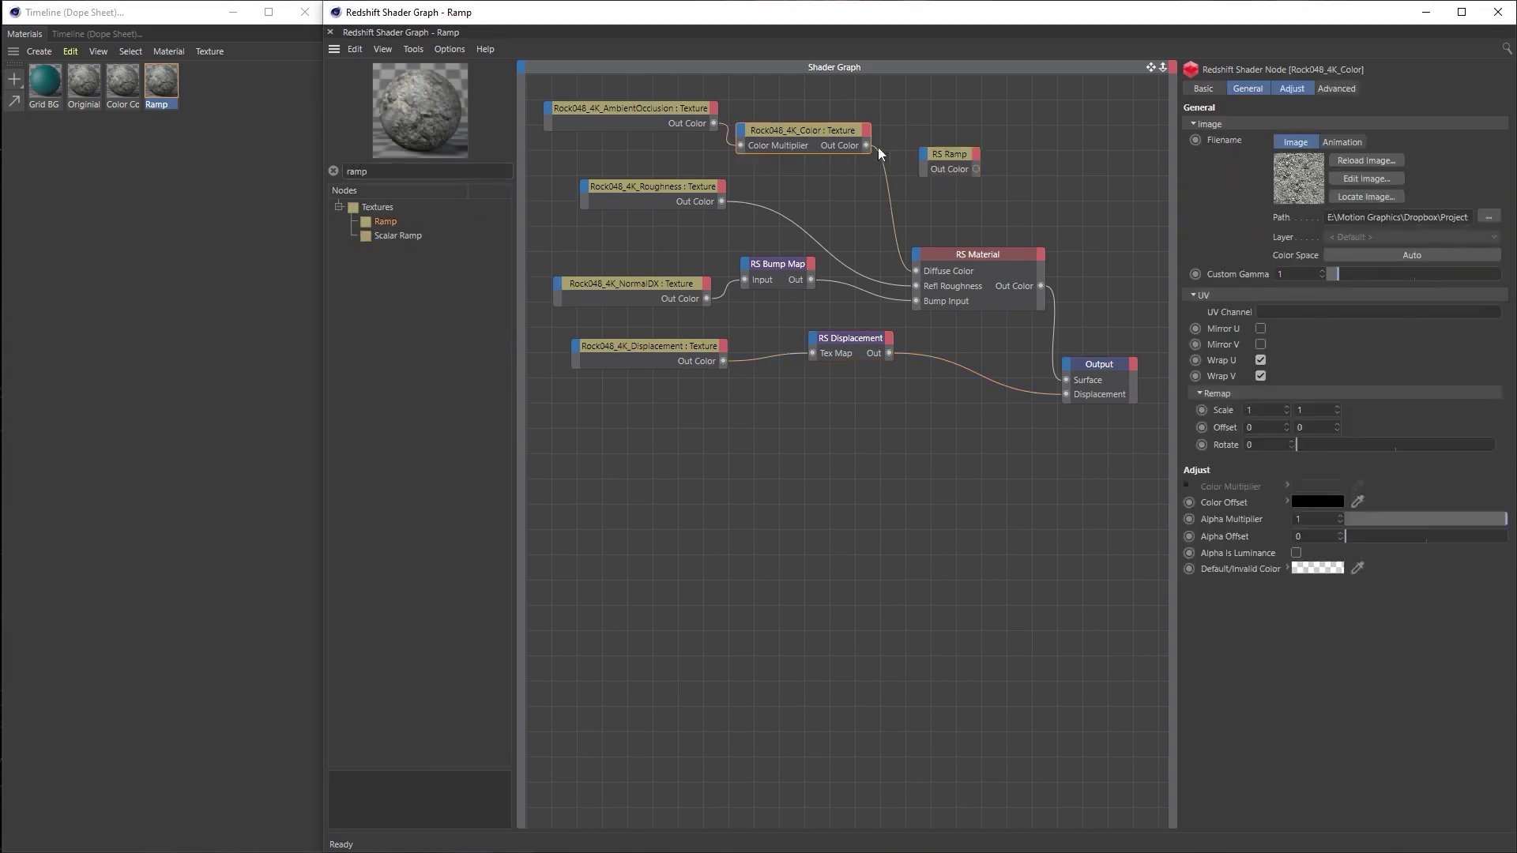
left_click_drag(926, 156, 931, 158)
left_click(1024, 165)
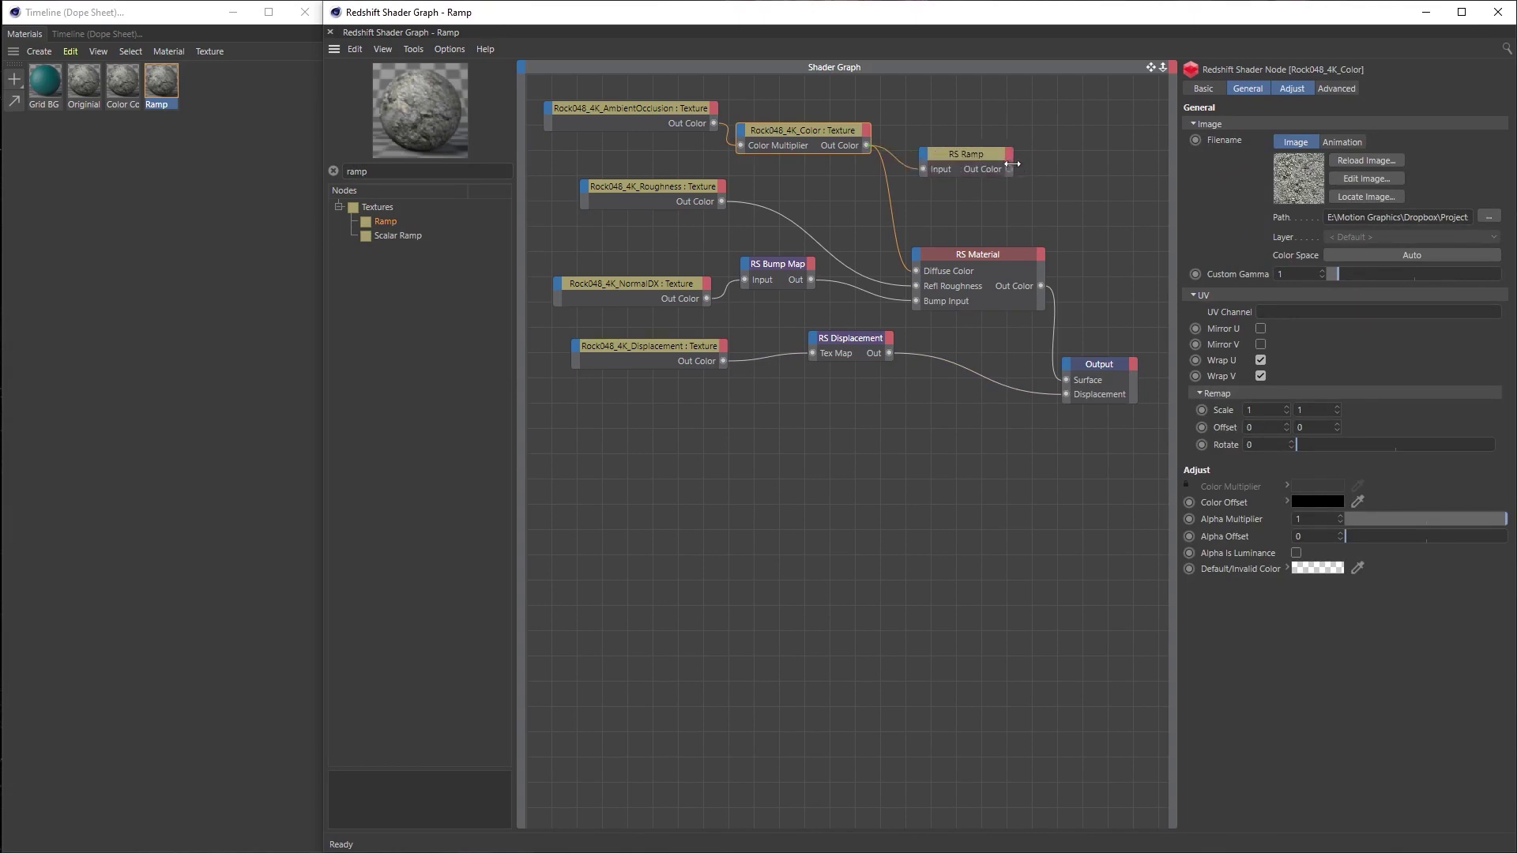
left_click_drag(1009, 169, 917, 270)
Tighten the RS Ramp's gradient by moving the black knot to about 50% and the white knot to about 60%
left_click(973, 158)
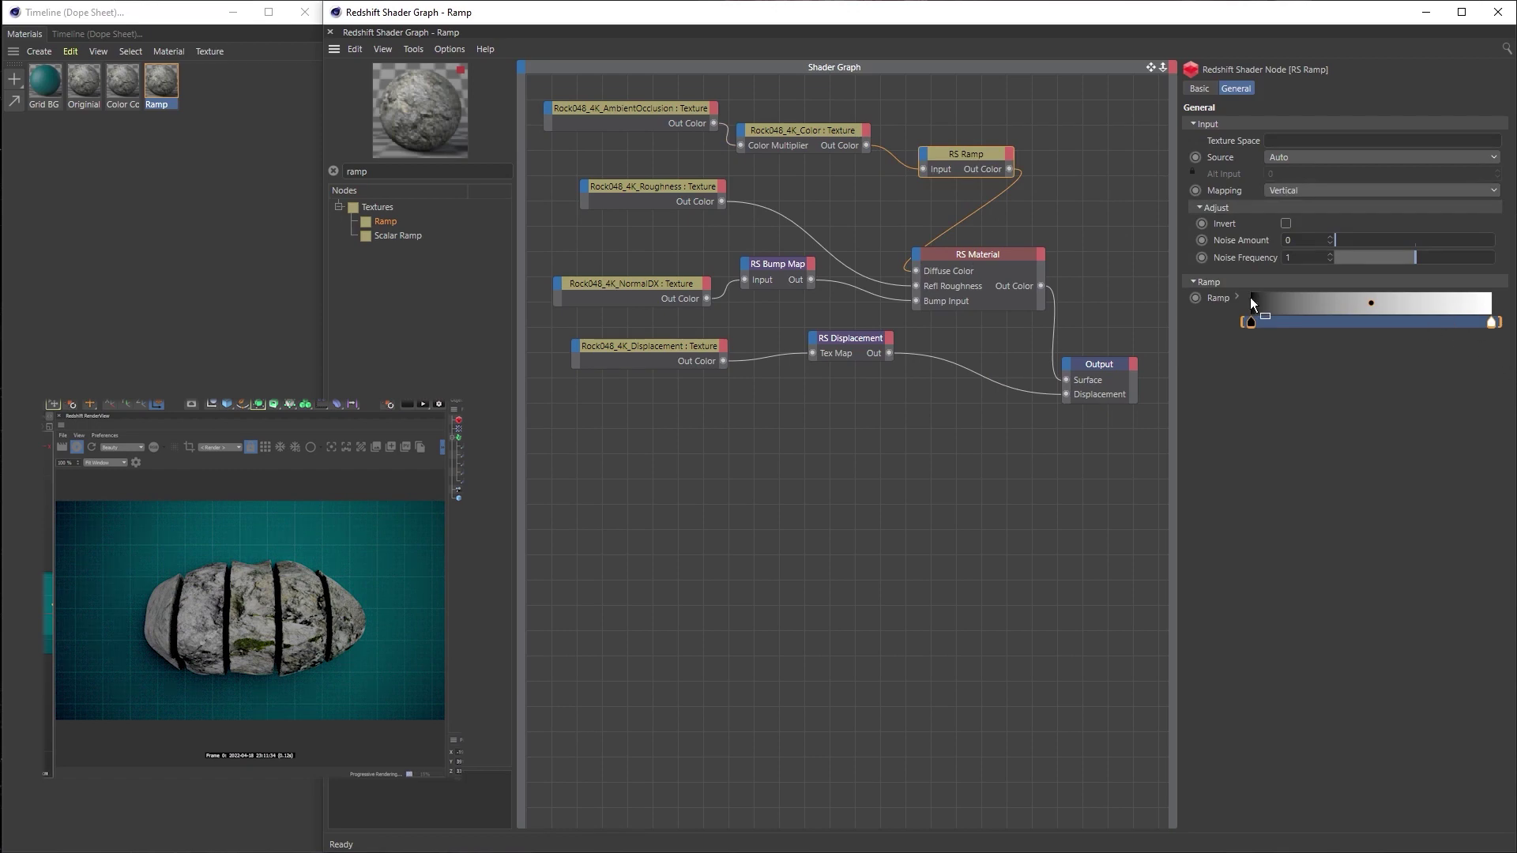
left_click_drag(1252, 322, 1326, 320)
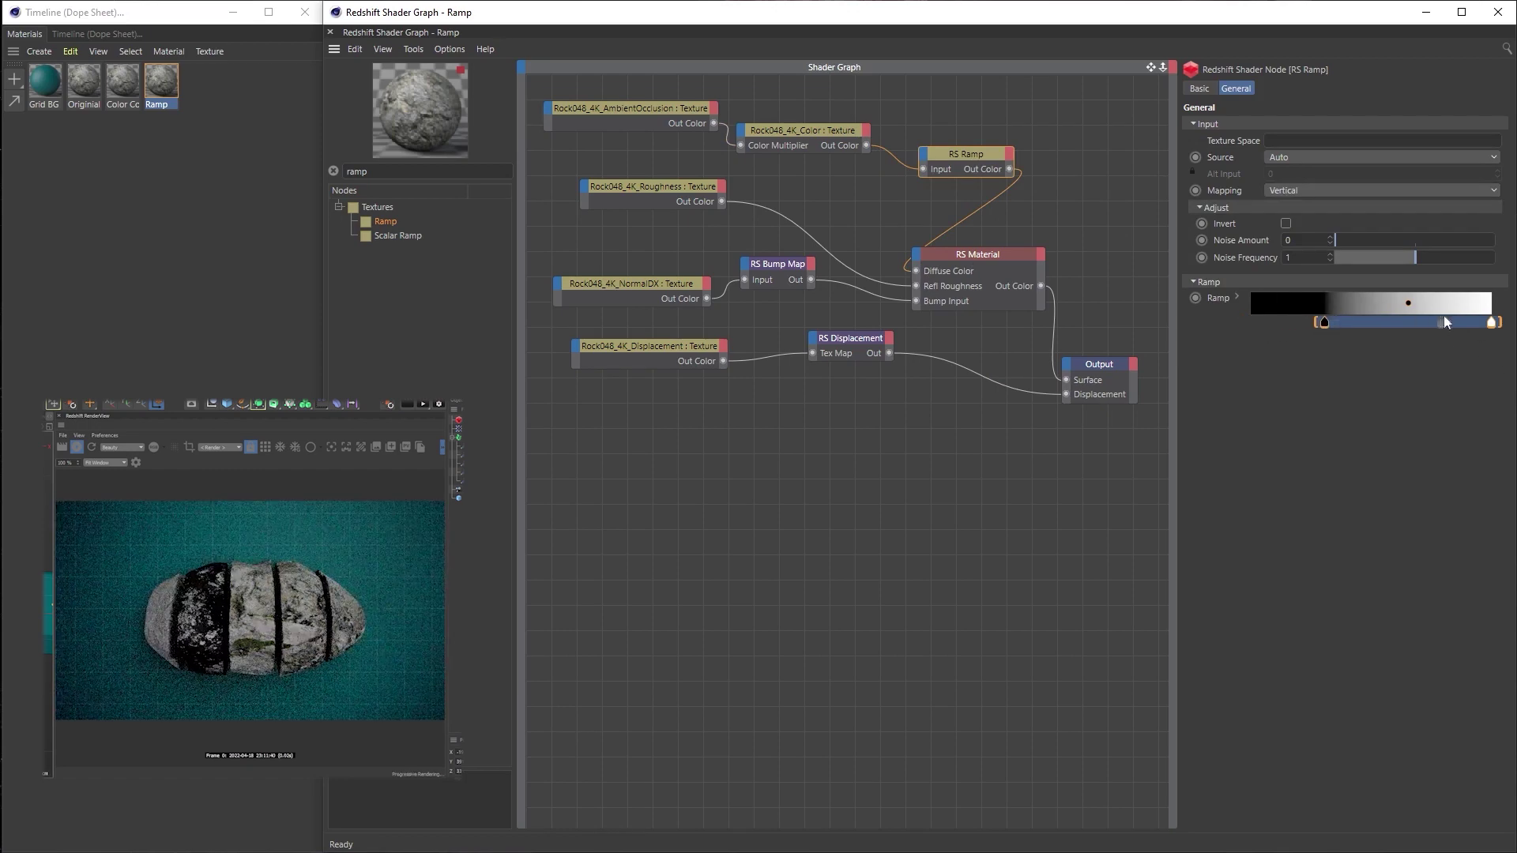
left_click_drag(1492, 323, 1448, 324)
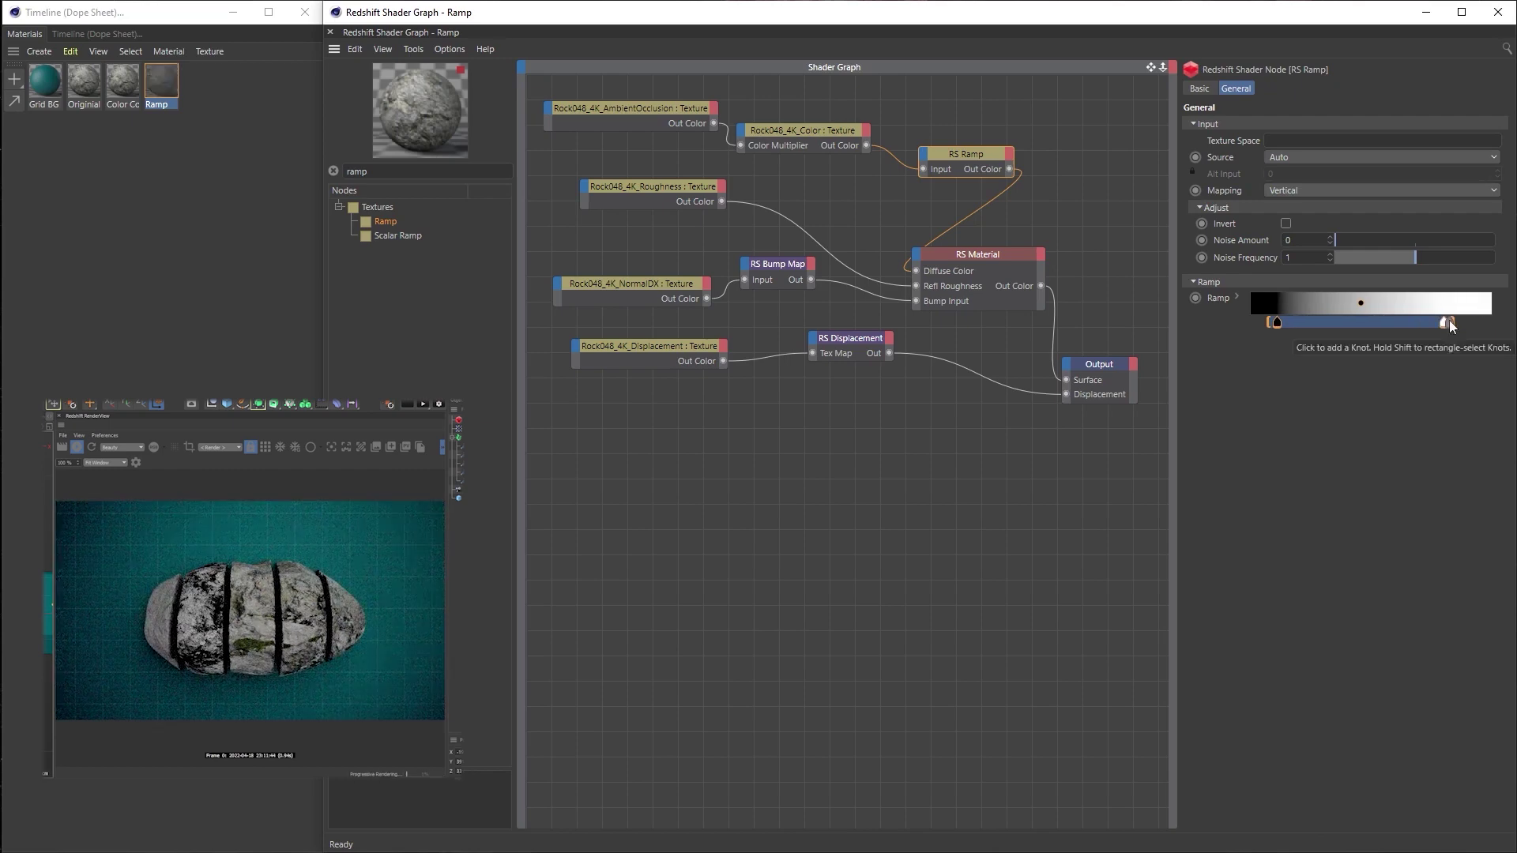
left_click_drag(1451, 324, 1371, 343)
Add a white knot to the ramp at 32.895% and move the black knot to 45.395%
left_click(1330, 324)
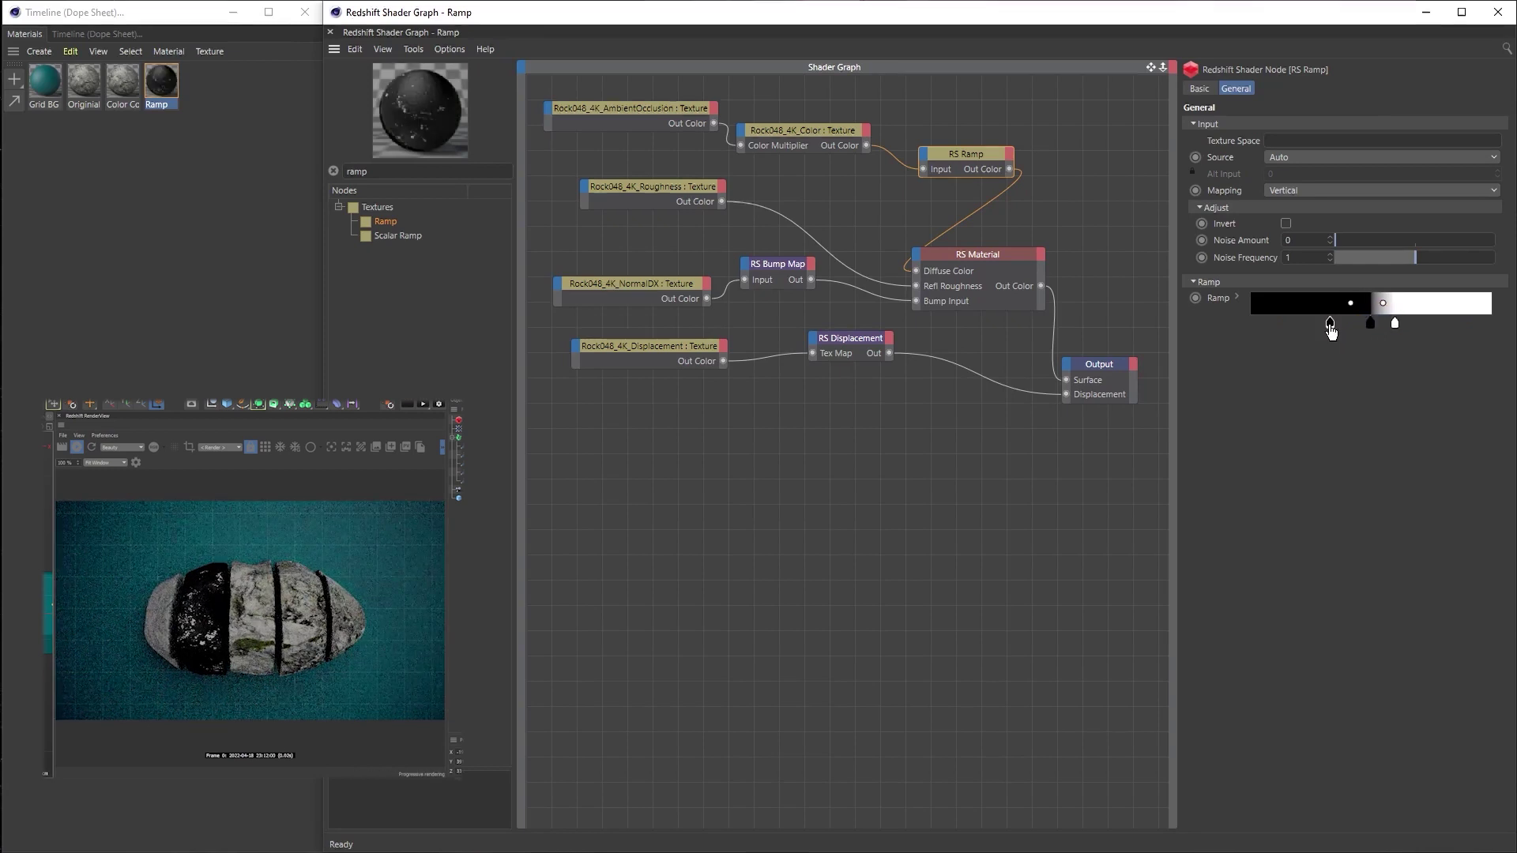
double_click(1330, 325)
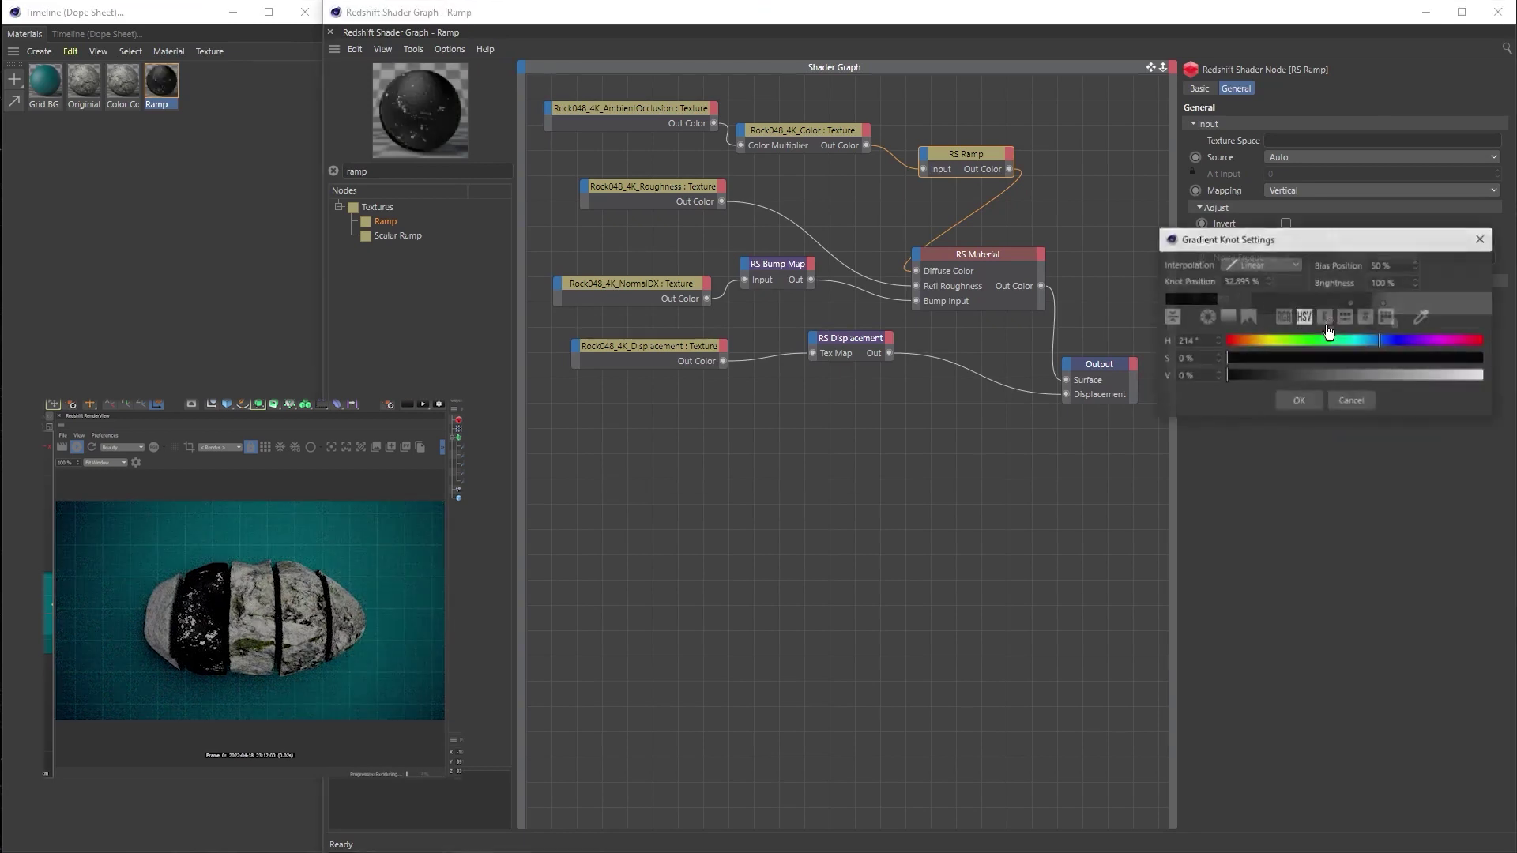
left_click(1340, 375)
left_click(1318, 400)
left_click_drag(1371, 322, 1361, 324)
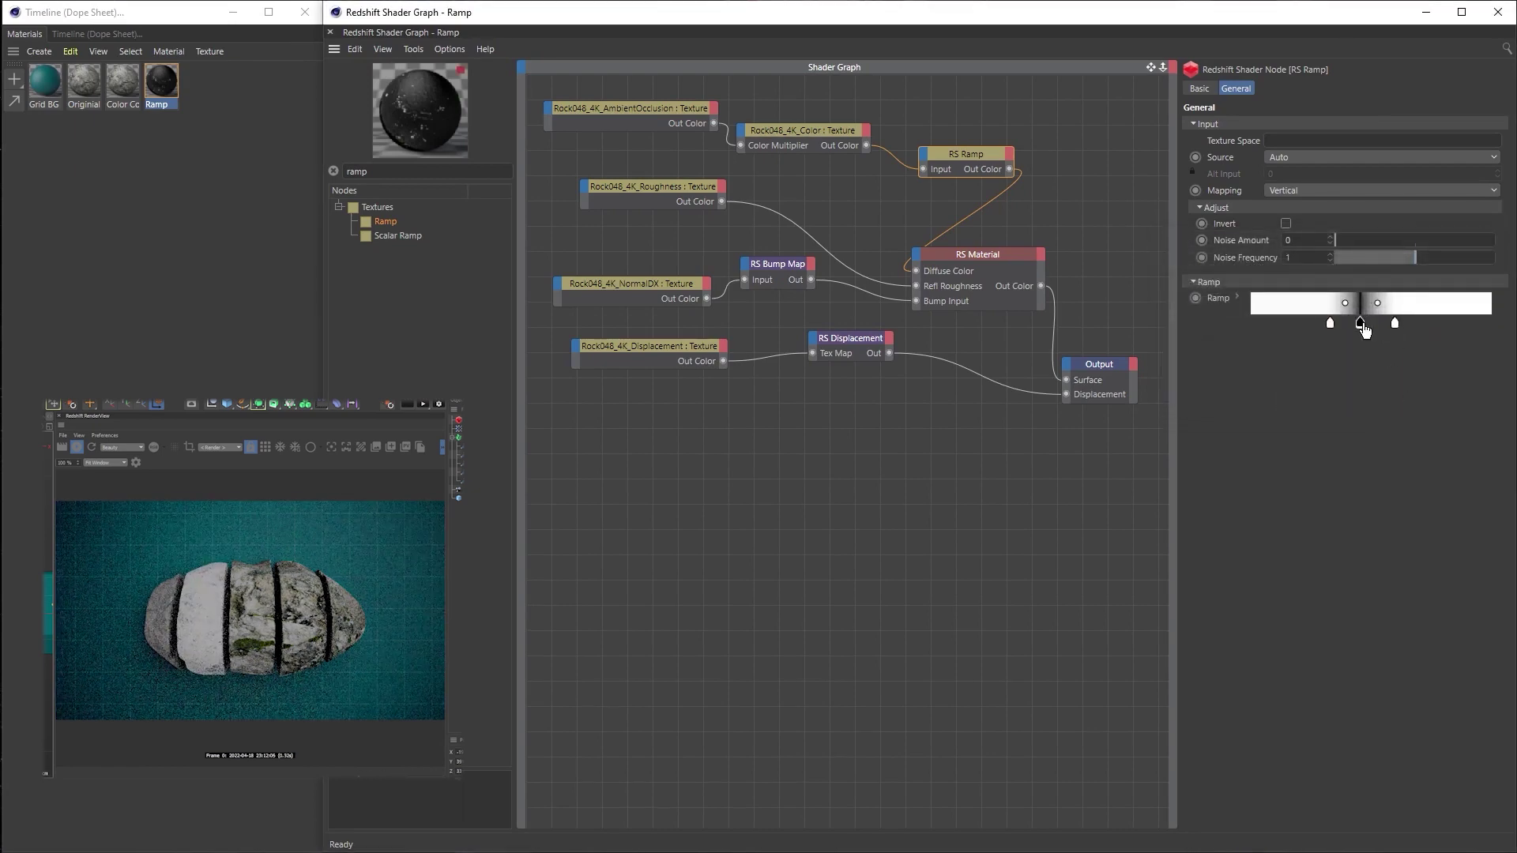
Slightly darken the ramp's white end knot and recolor the black middle knot blue with H 210°, S 74% and V 71%
double_click(1394, 324)
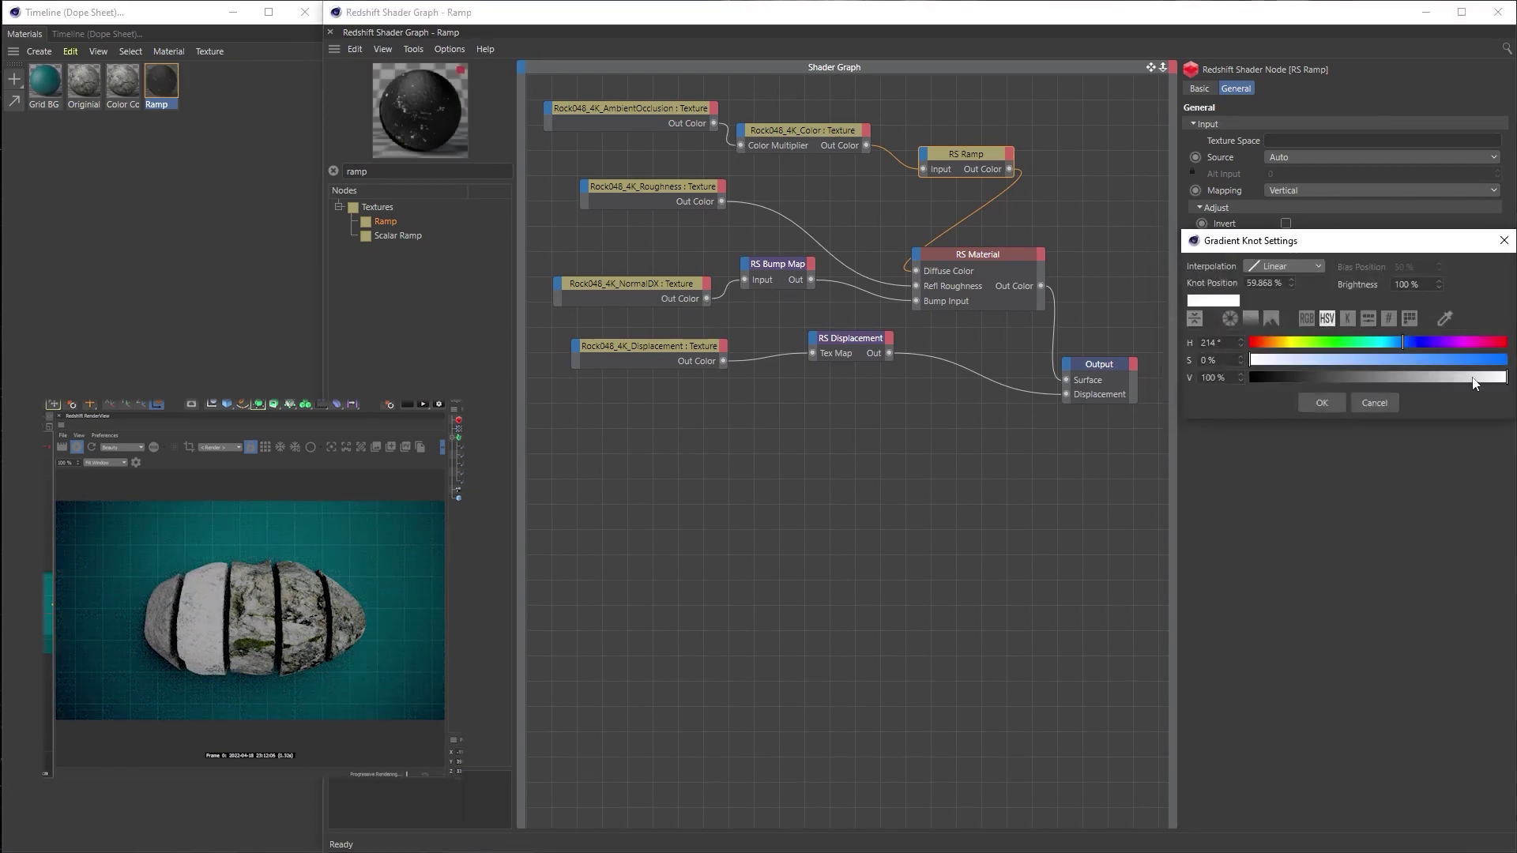
left_click(1343, 404)
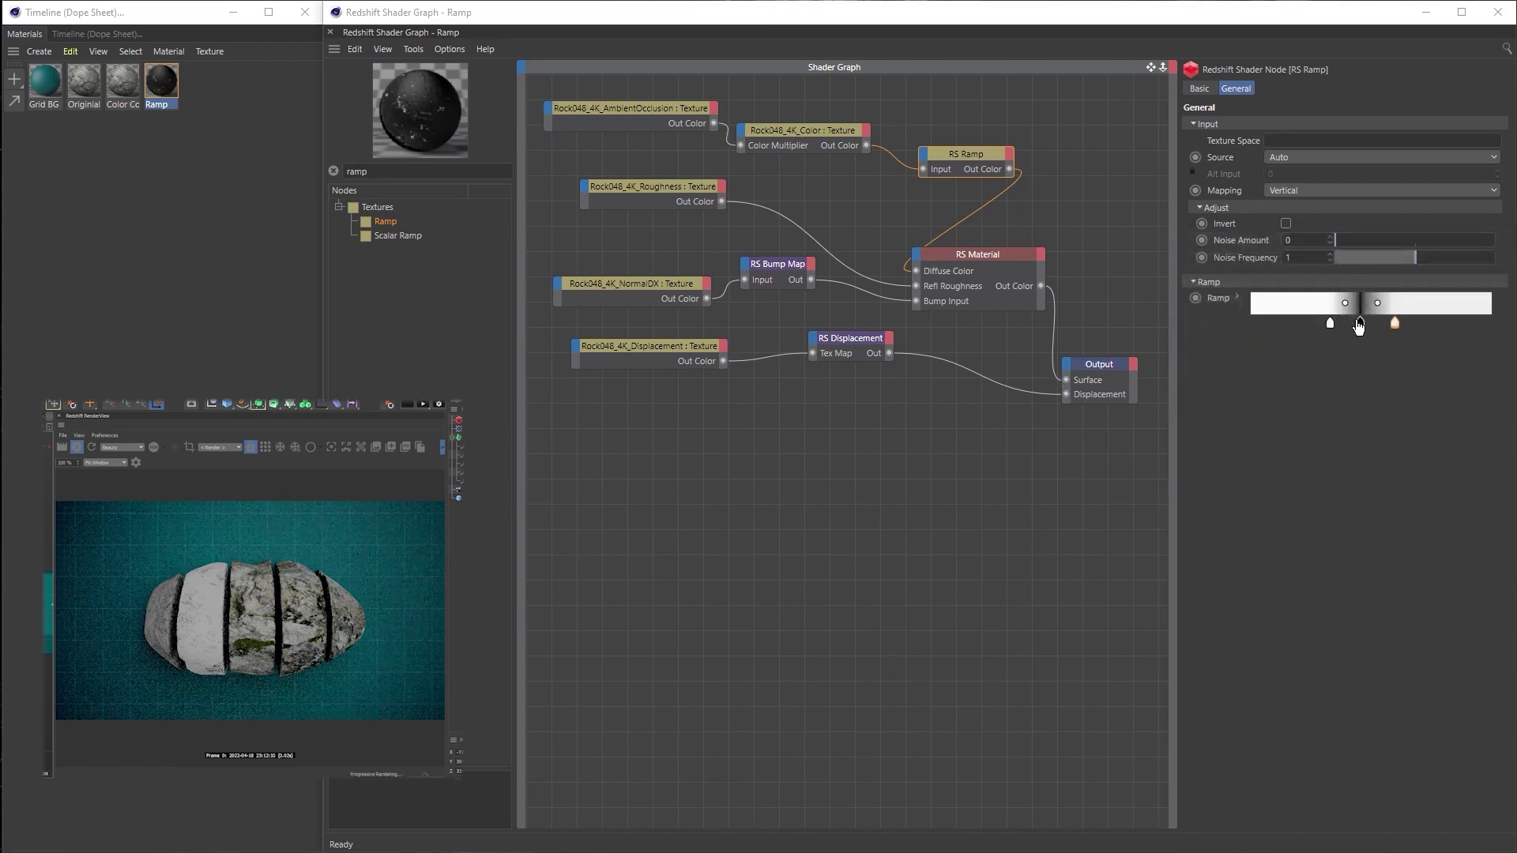
double_click(1357, 323)
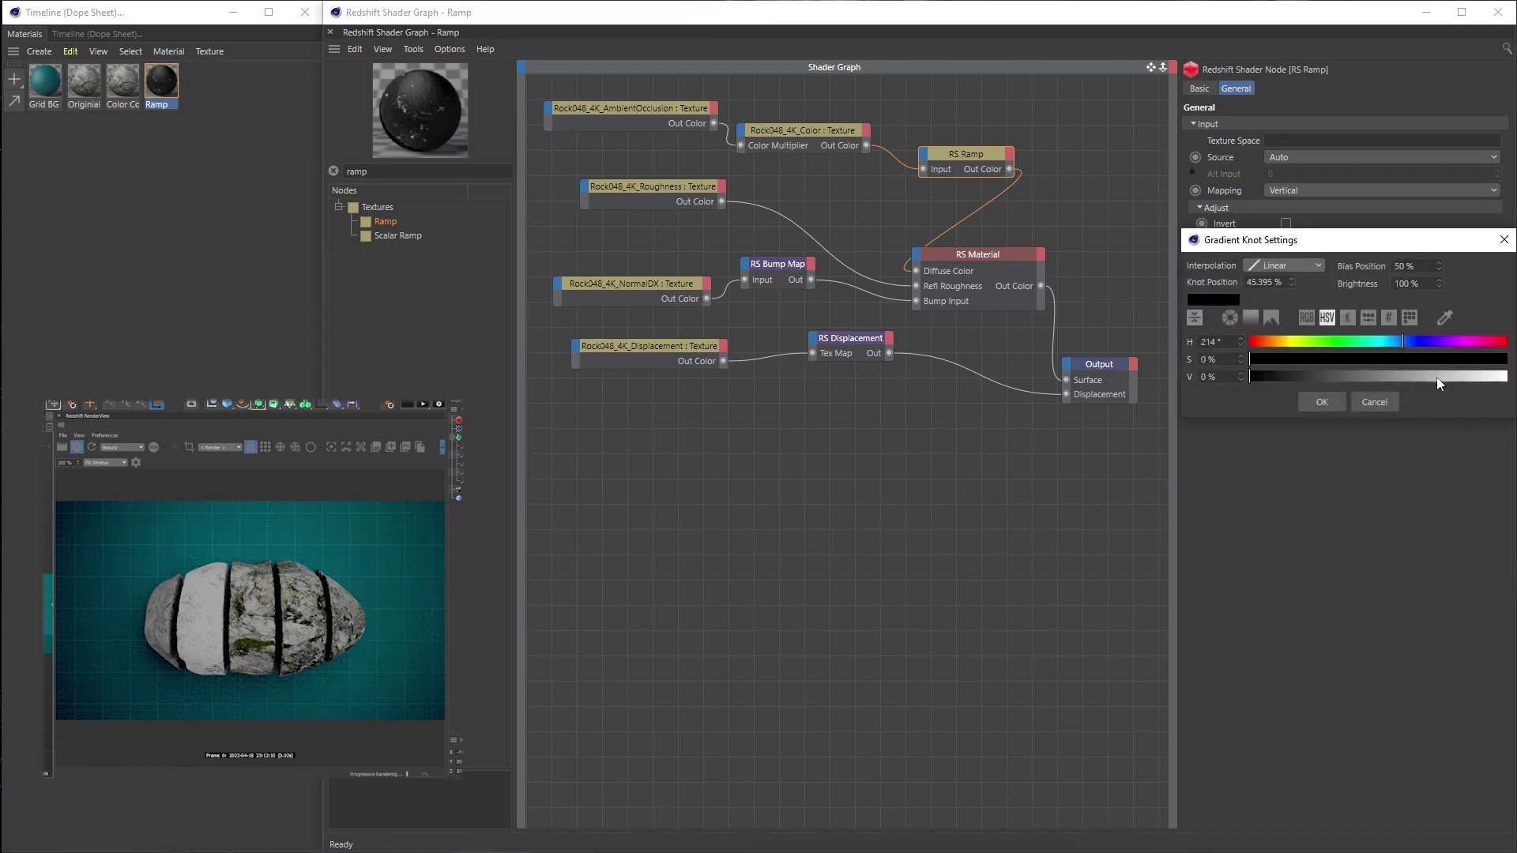
left_click(1406, 342)
left_click(1440, 359)
left_click_drag(1442, 377, 1432, 377)
left_click(1403, 341)
left_click(1399, 341)
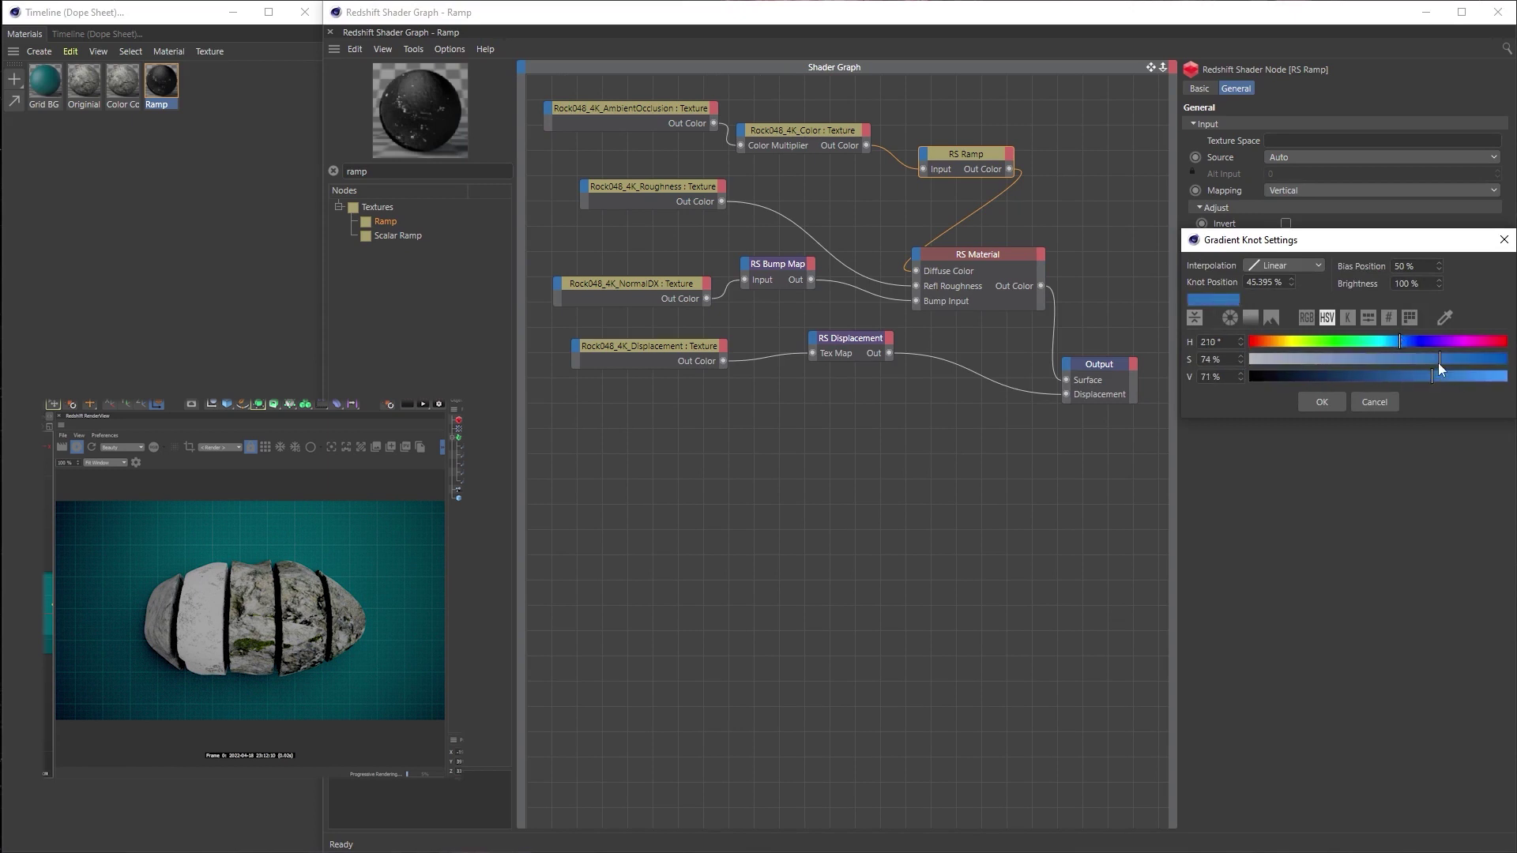
left_click(1336, 400)
Shift the ramp's knots toward the start, with the first at 0%, the blue one at about 12% and the last at about 36%
left_click_drag(1426, 325, 1253, 332)
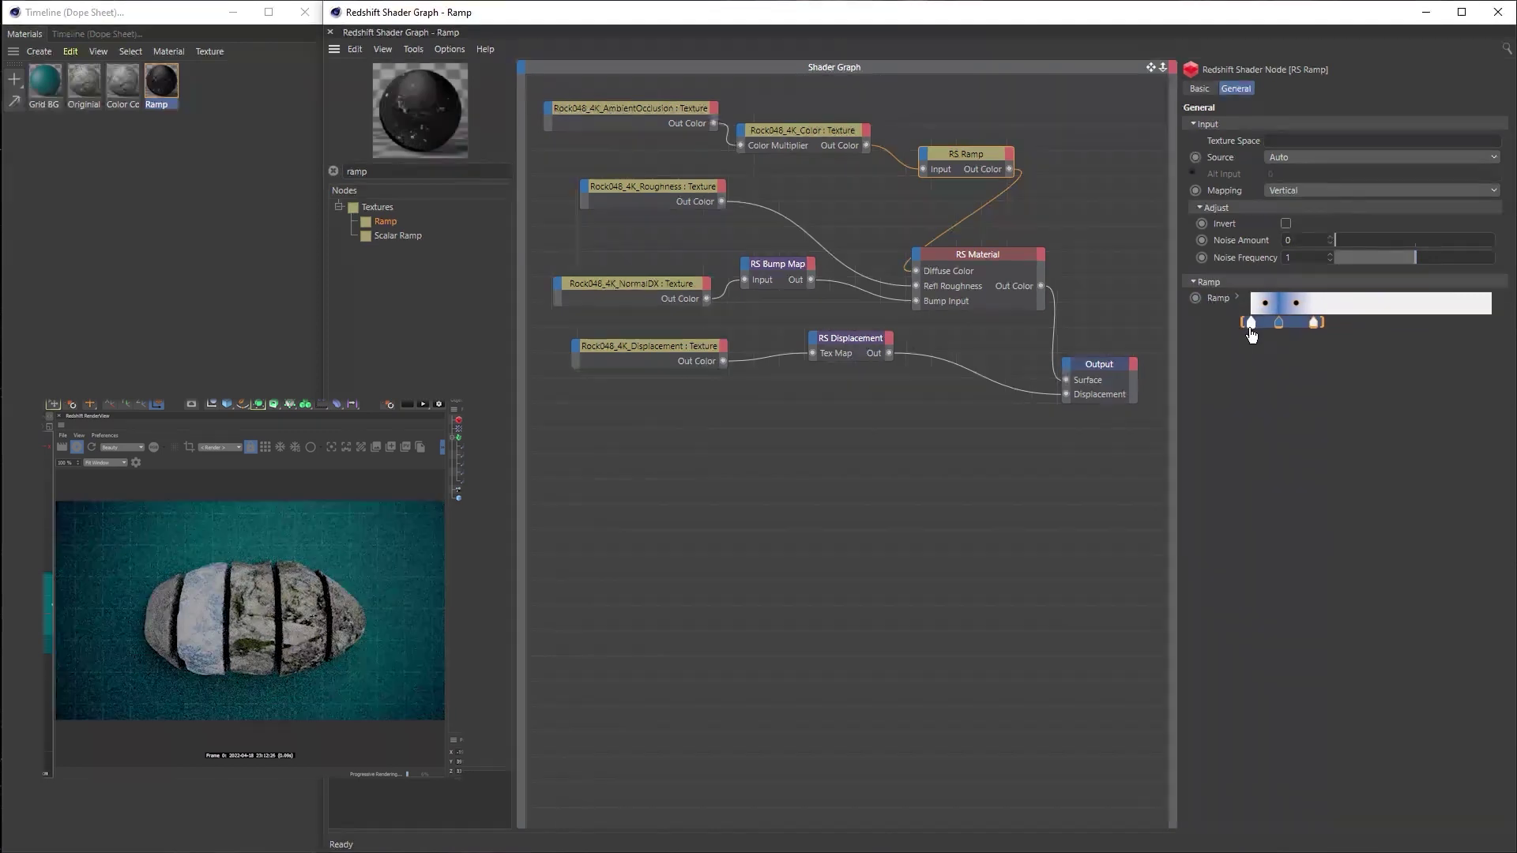
mouse_move(1314, 323)
left_mouse_down()
mouse_move(1359, 333)
mouse_move(1316, 340)
mouse_move(1341, 335)
left_mouse_up()
left_click(1314, 337)
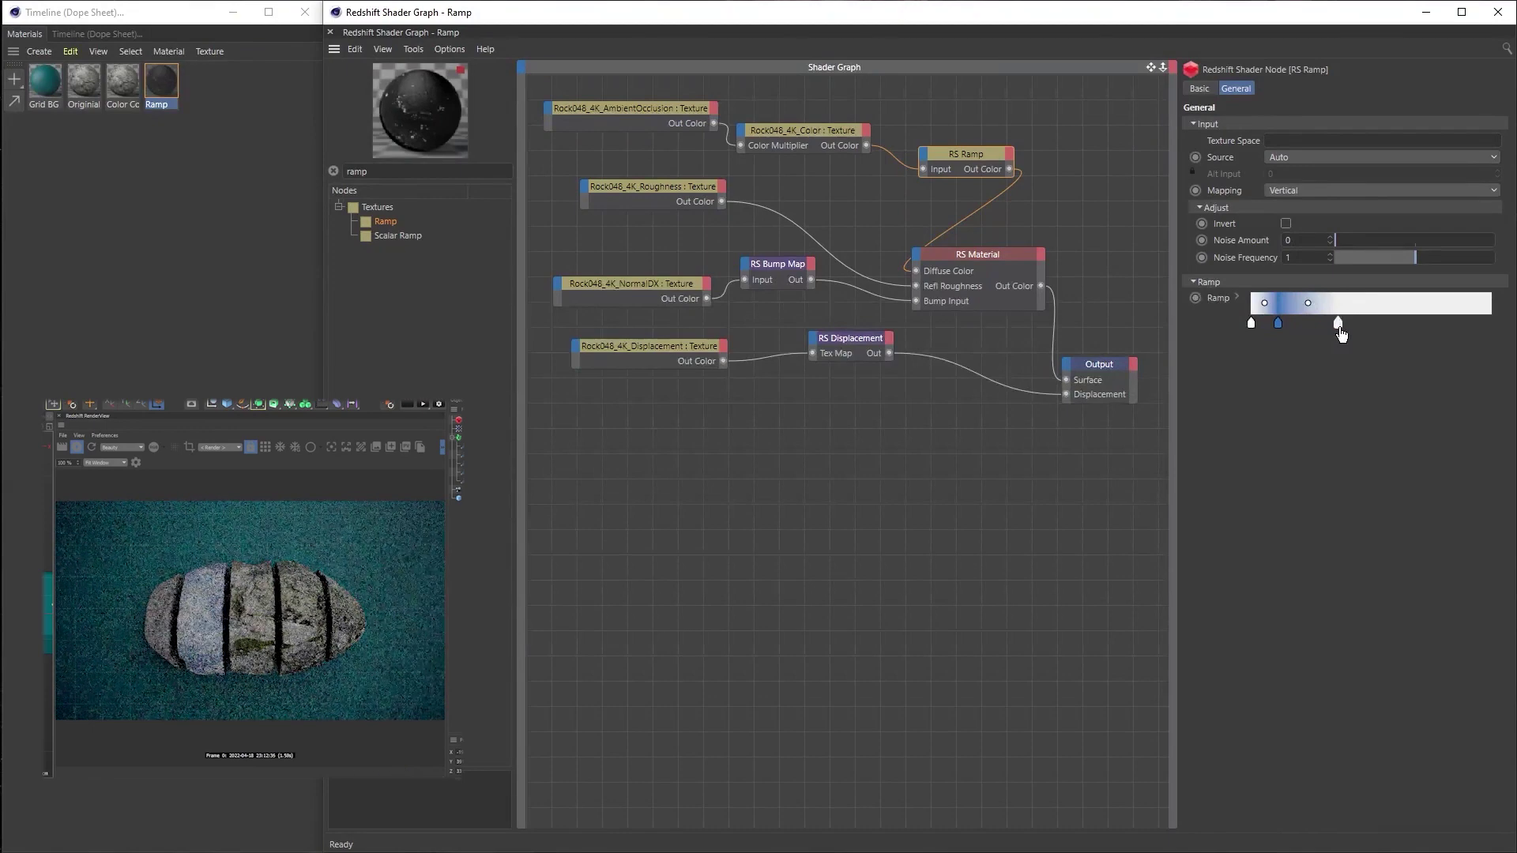
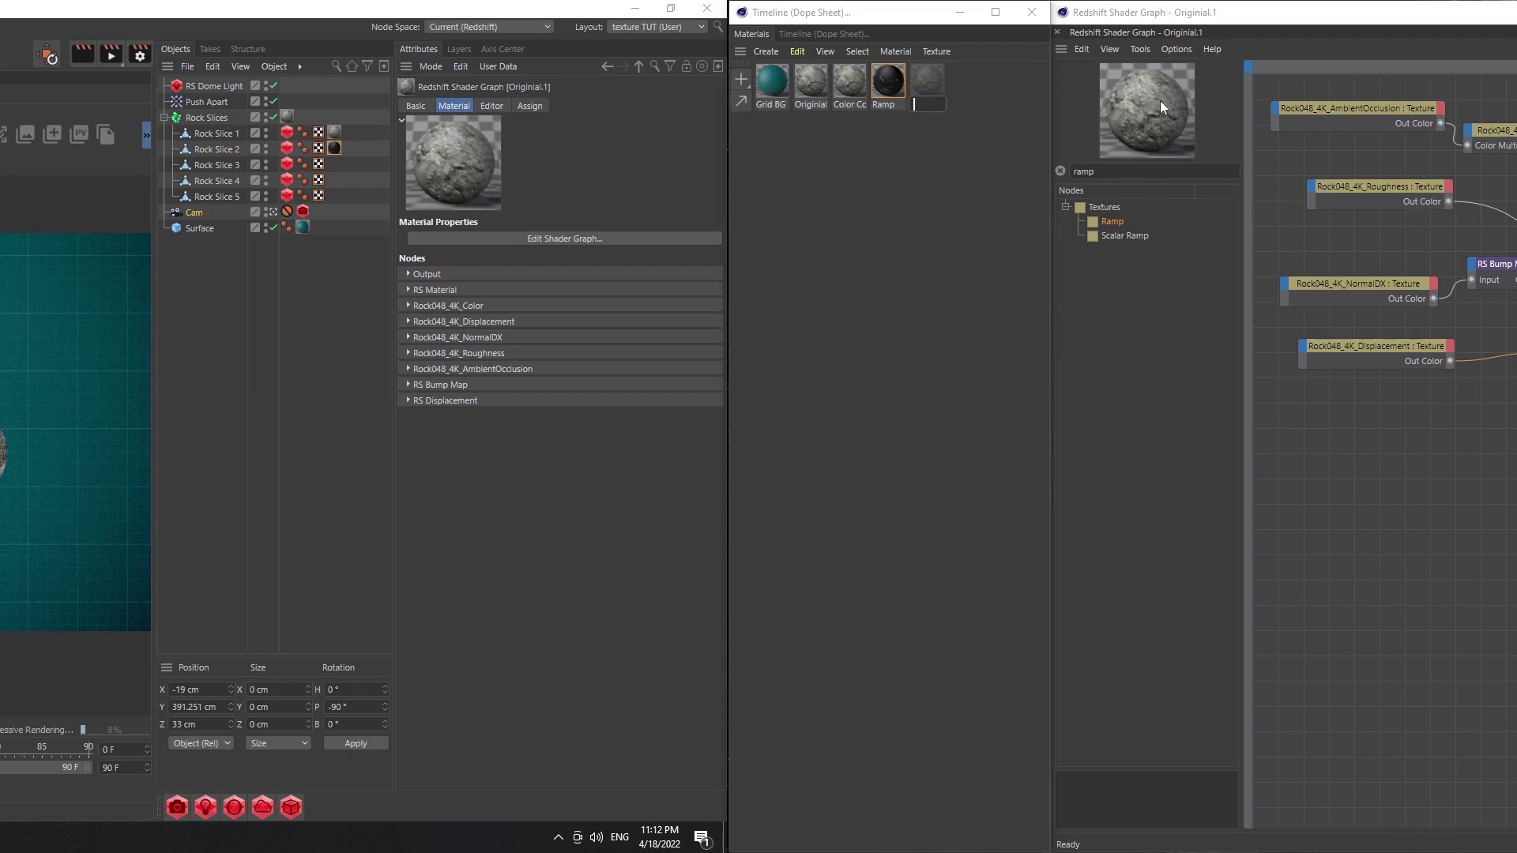
Rename the new copy of the Originial material "Masking" and assign it to Rock Slice 3
type("Masking")
key("Return")
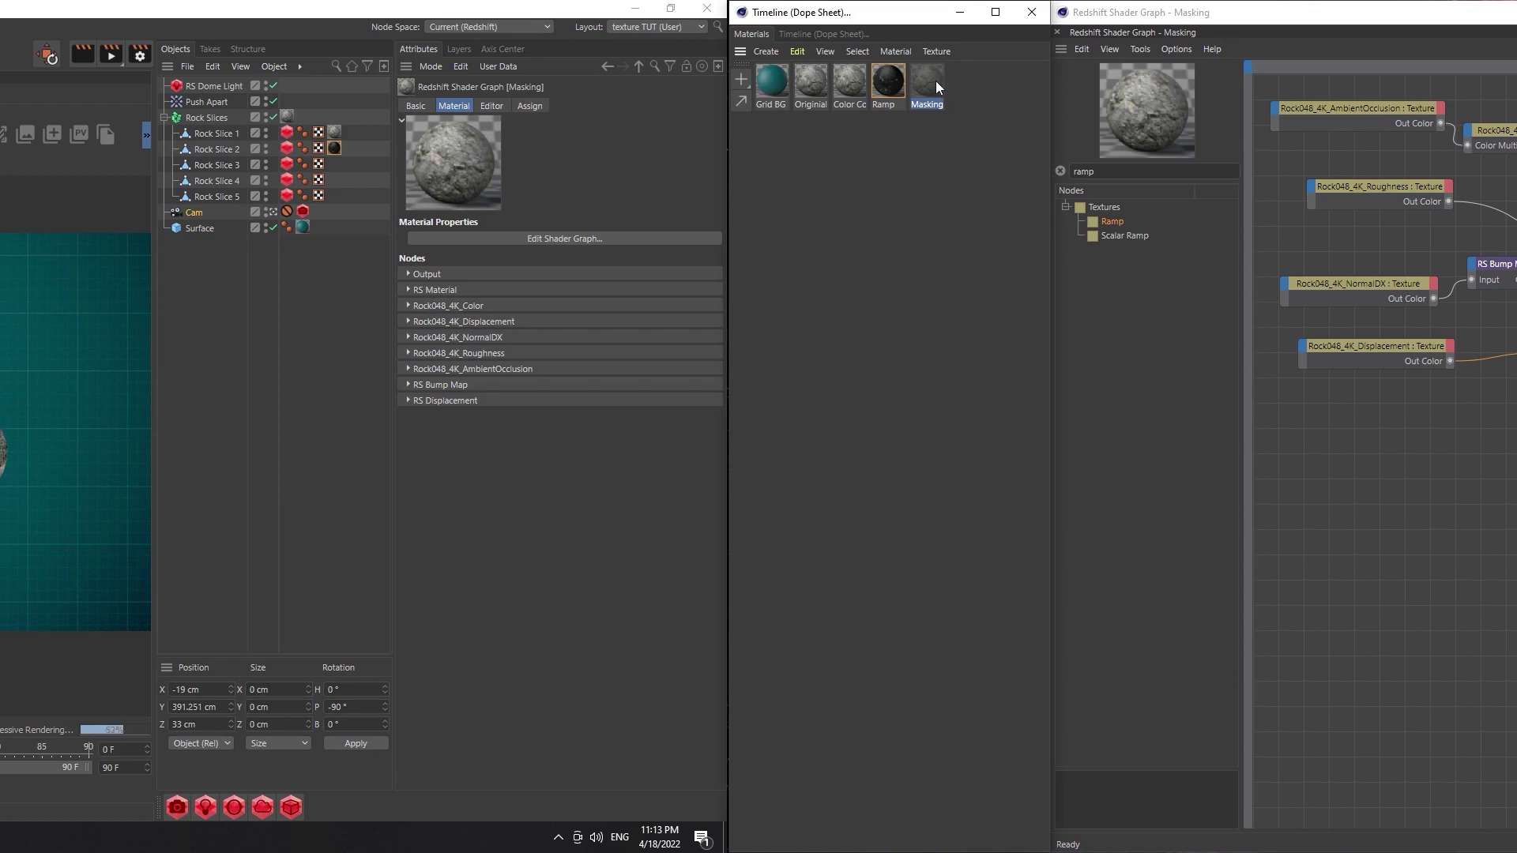
left_click_drag(935, 81, 224, 166)
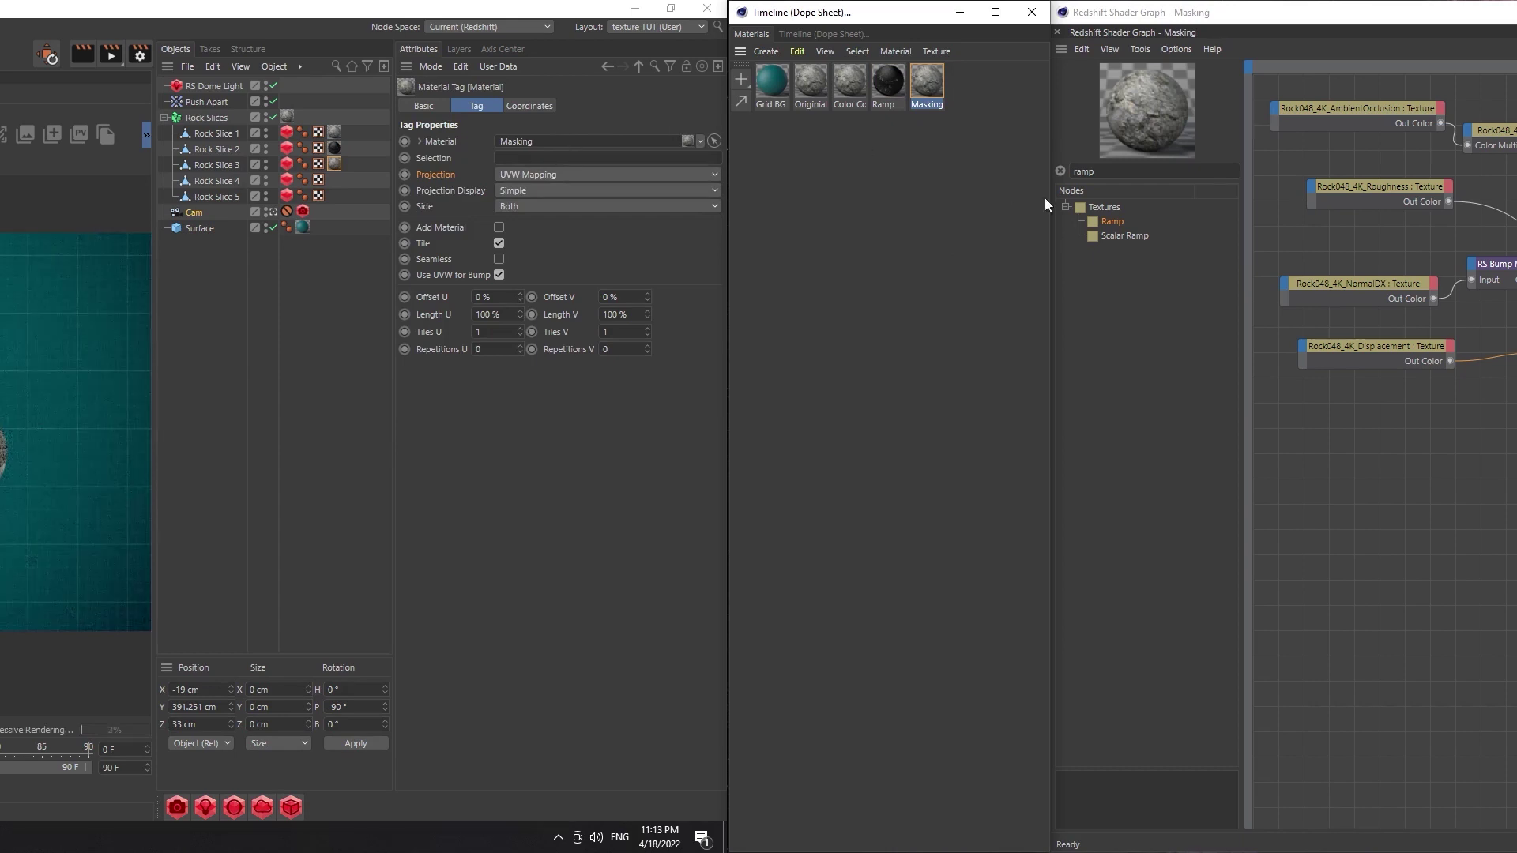
Add two RS Ramp nodes to the Masking material's graph below the texture nodes
left_click(1114, 214)
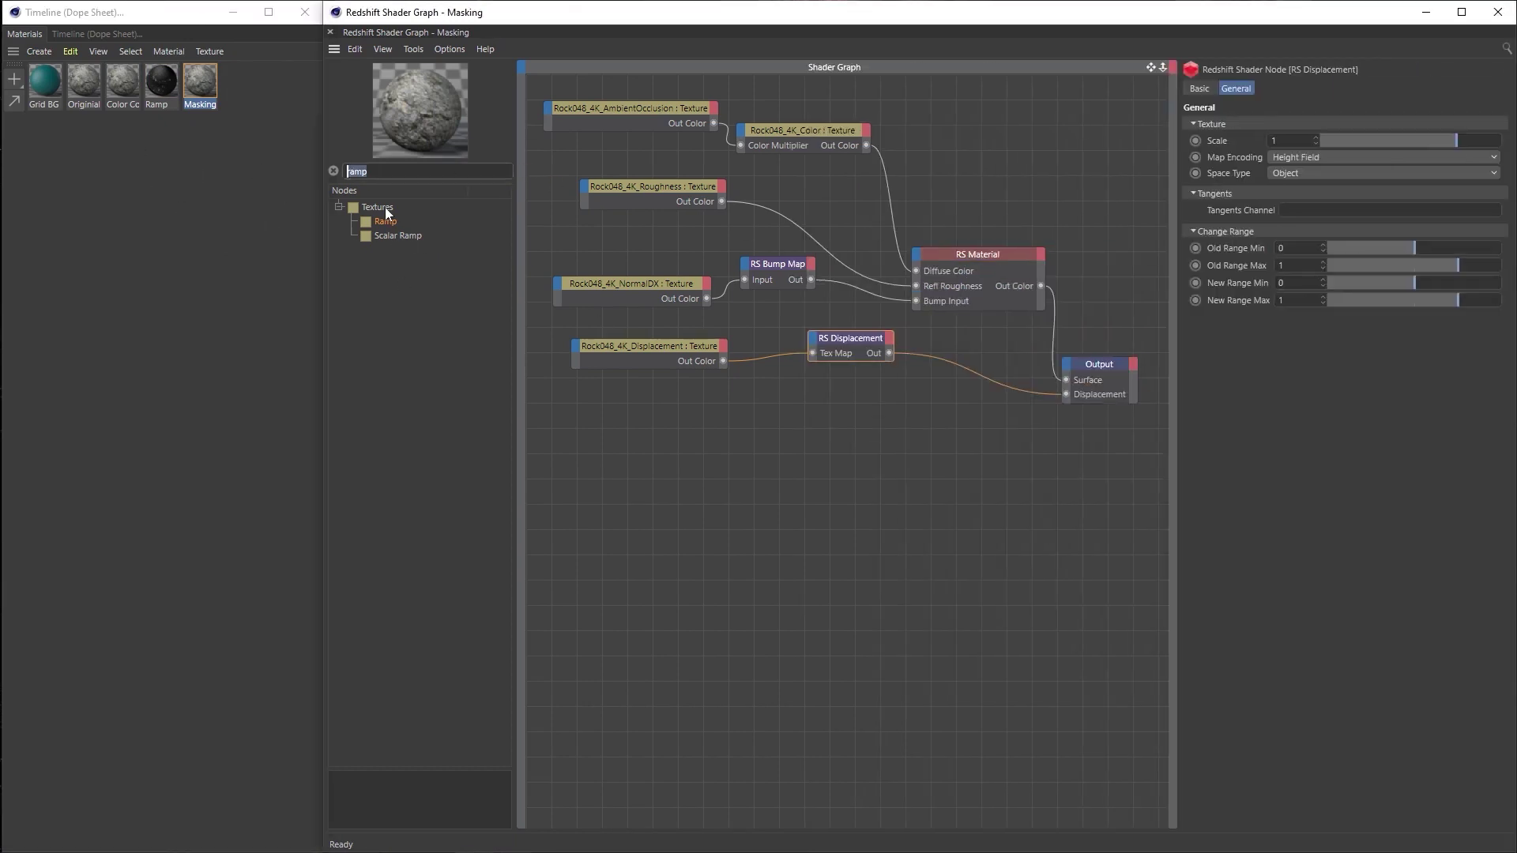
left_click_drag(385, 223, 760, 430)
left_click_drag(392, 220, 757, 496)
Add an RS Material Blender node and two new RS Material nodes beside the ramps
left_click(488, 168)
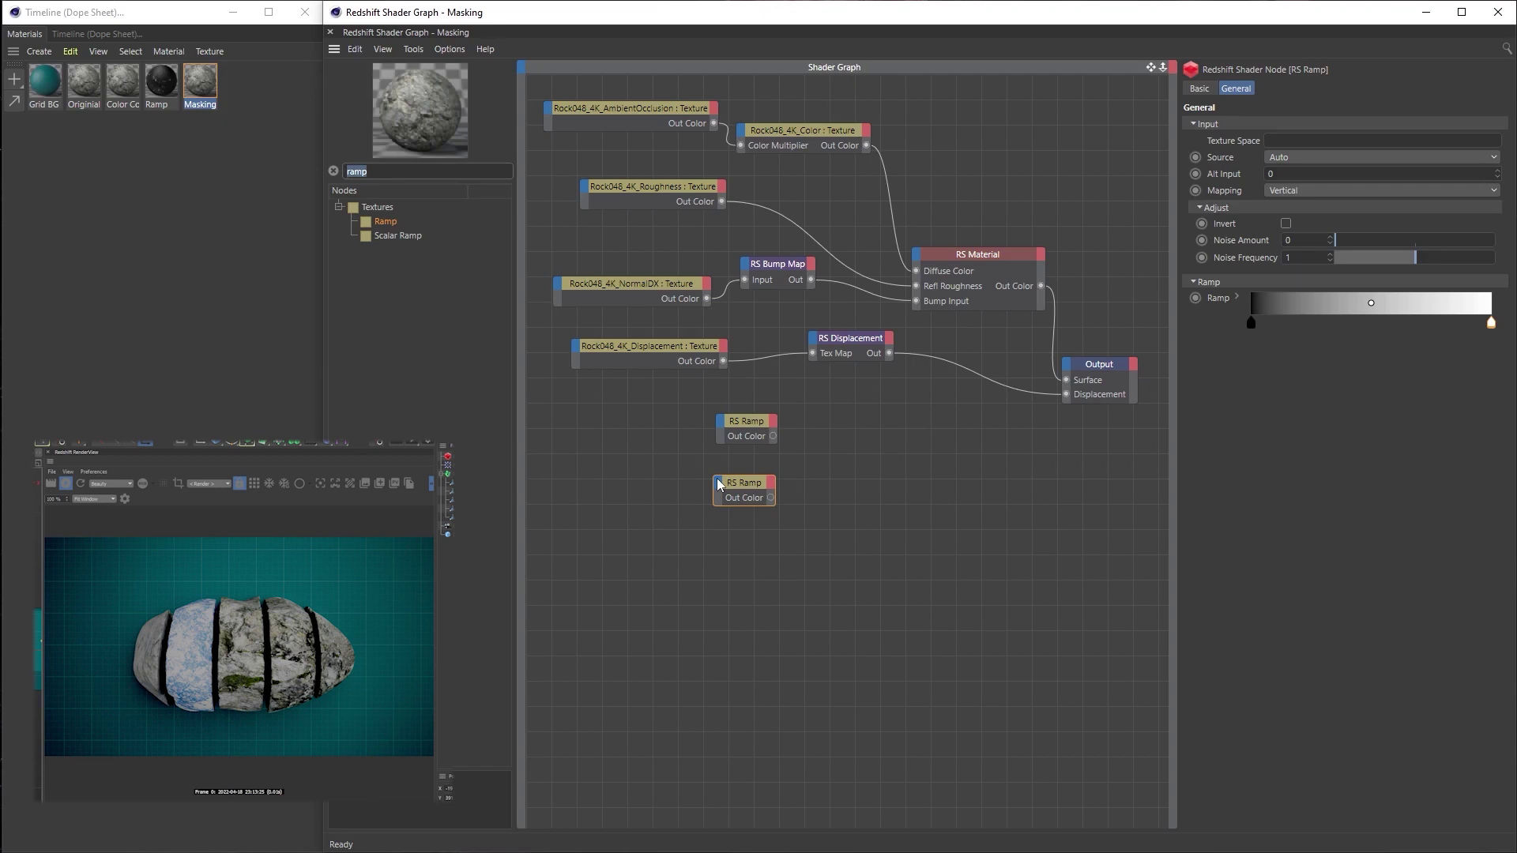
type("mat")
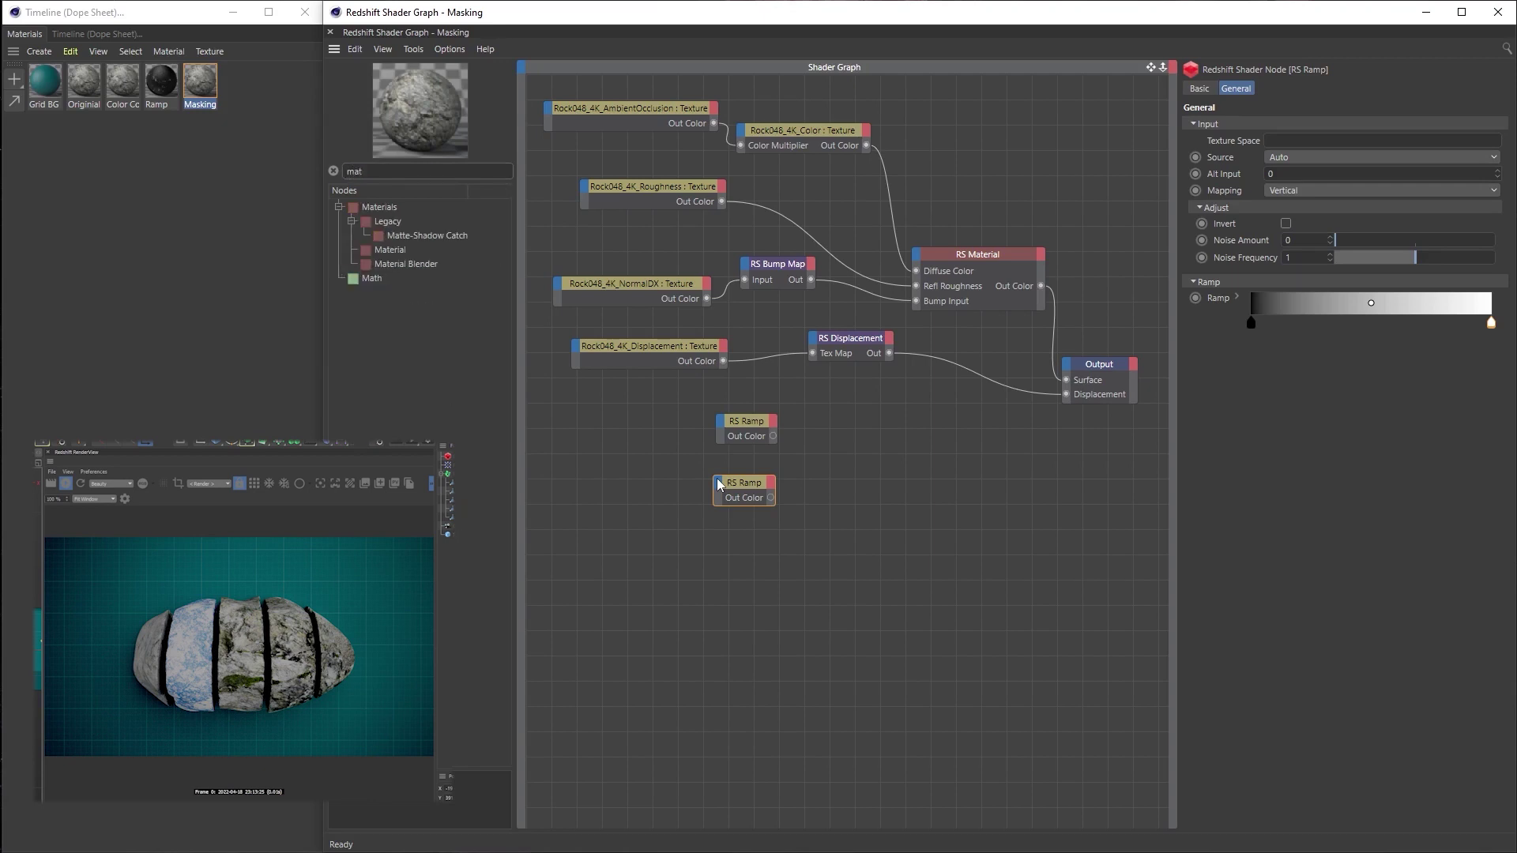
left_click(481, 268)
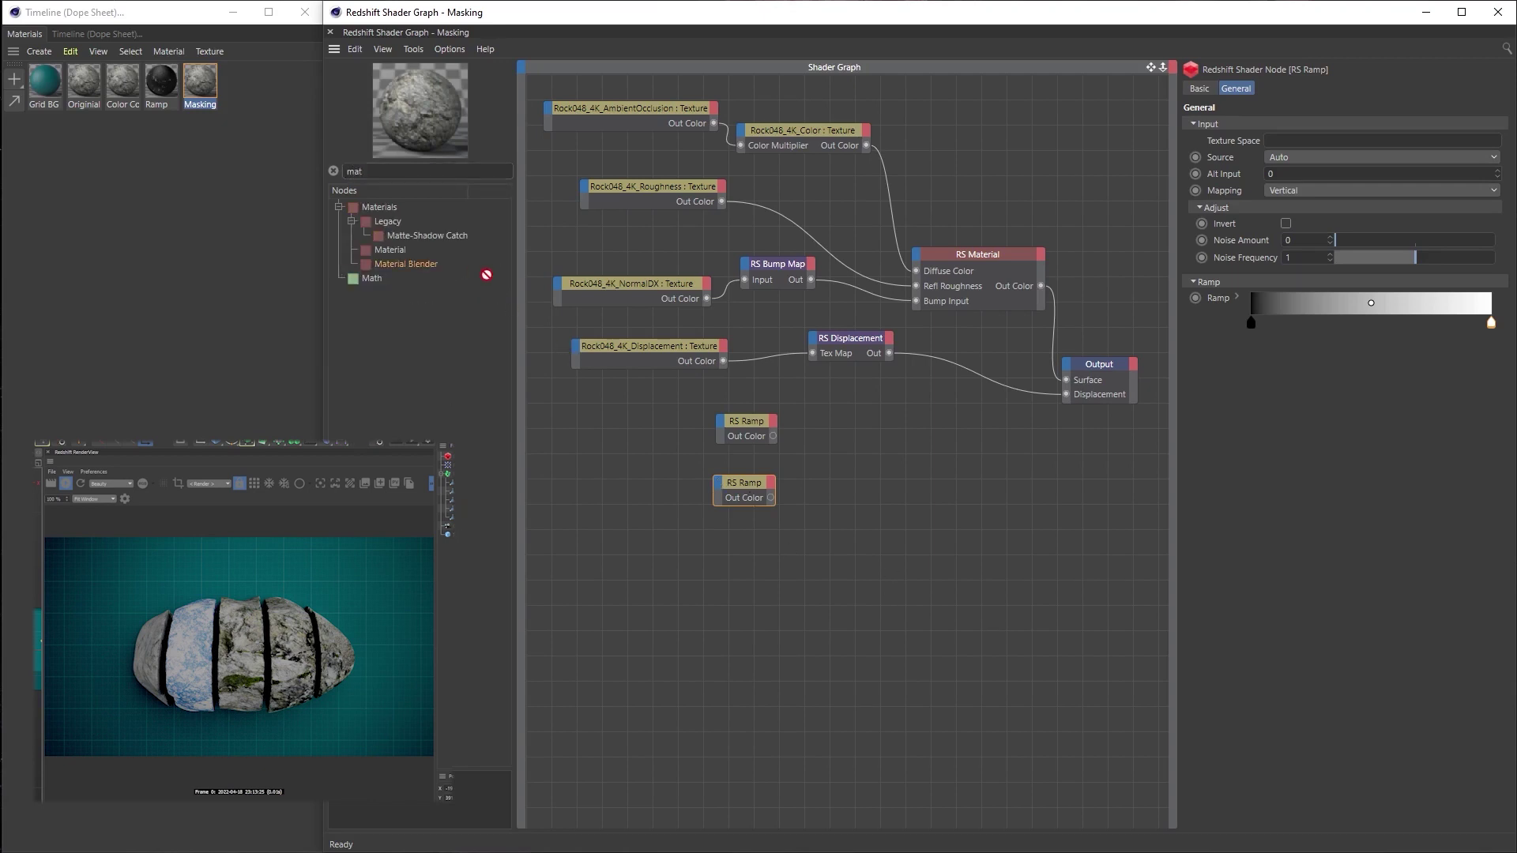
left_click(1001, 427)
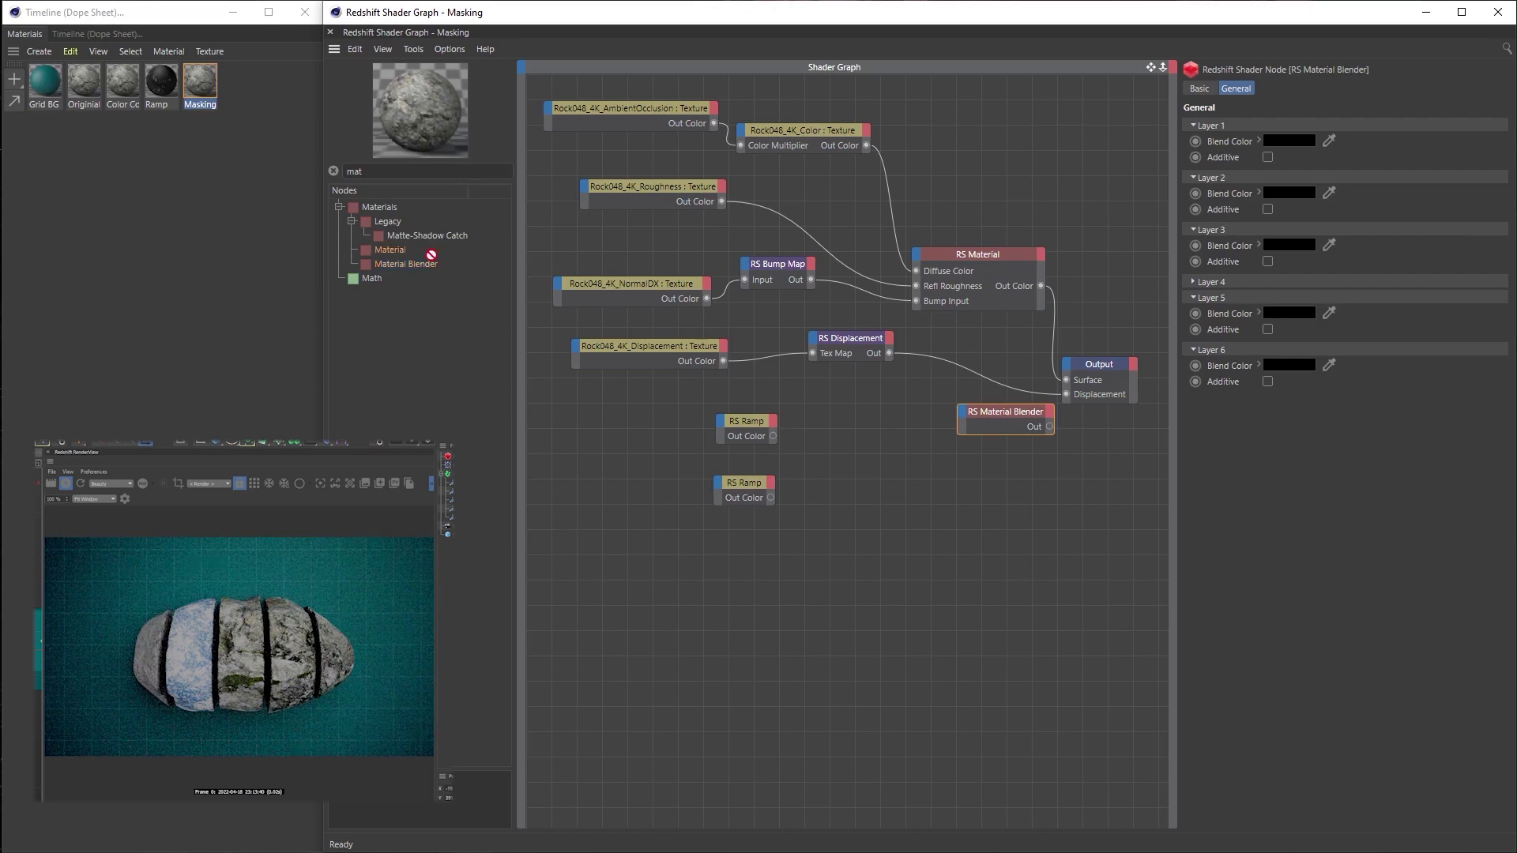
left_click(869, 422)
left_click(890, 496)
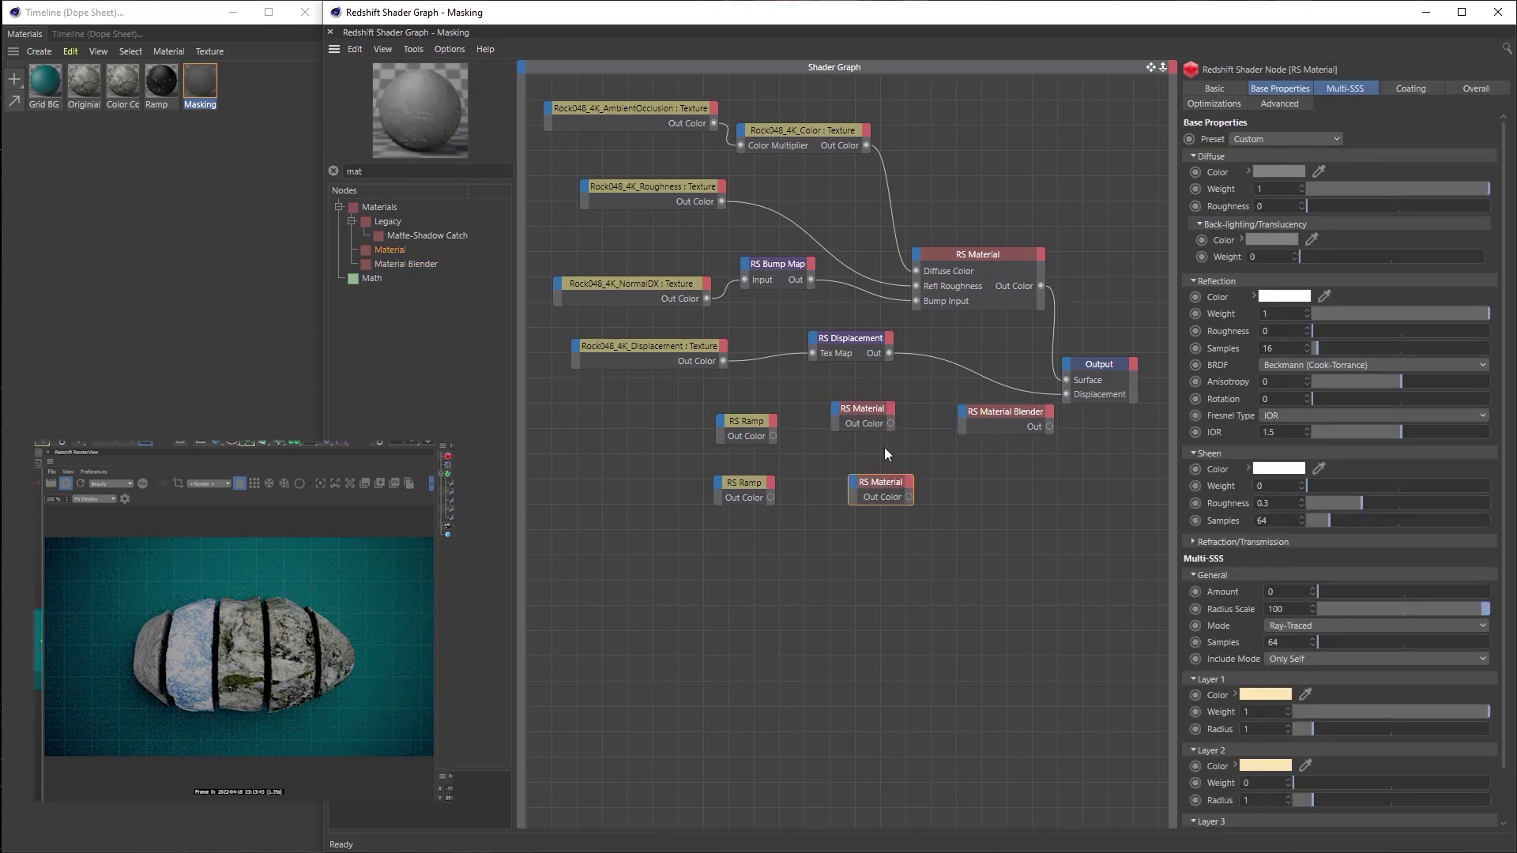
Apply the Gold preset to the upper new RS Material and the Silver preset to the lower one
left_click(1280, 140)
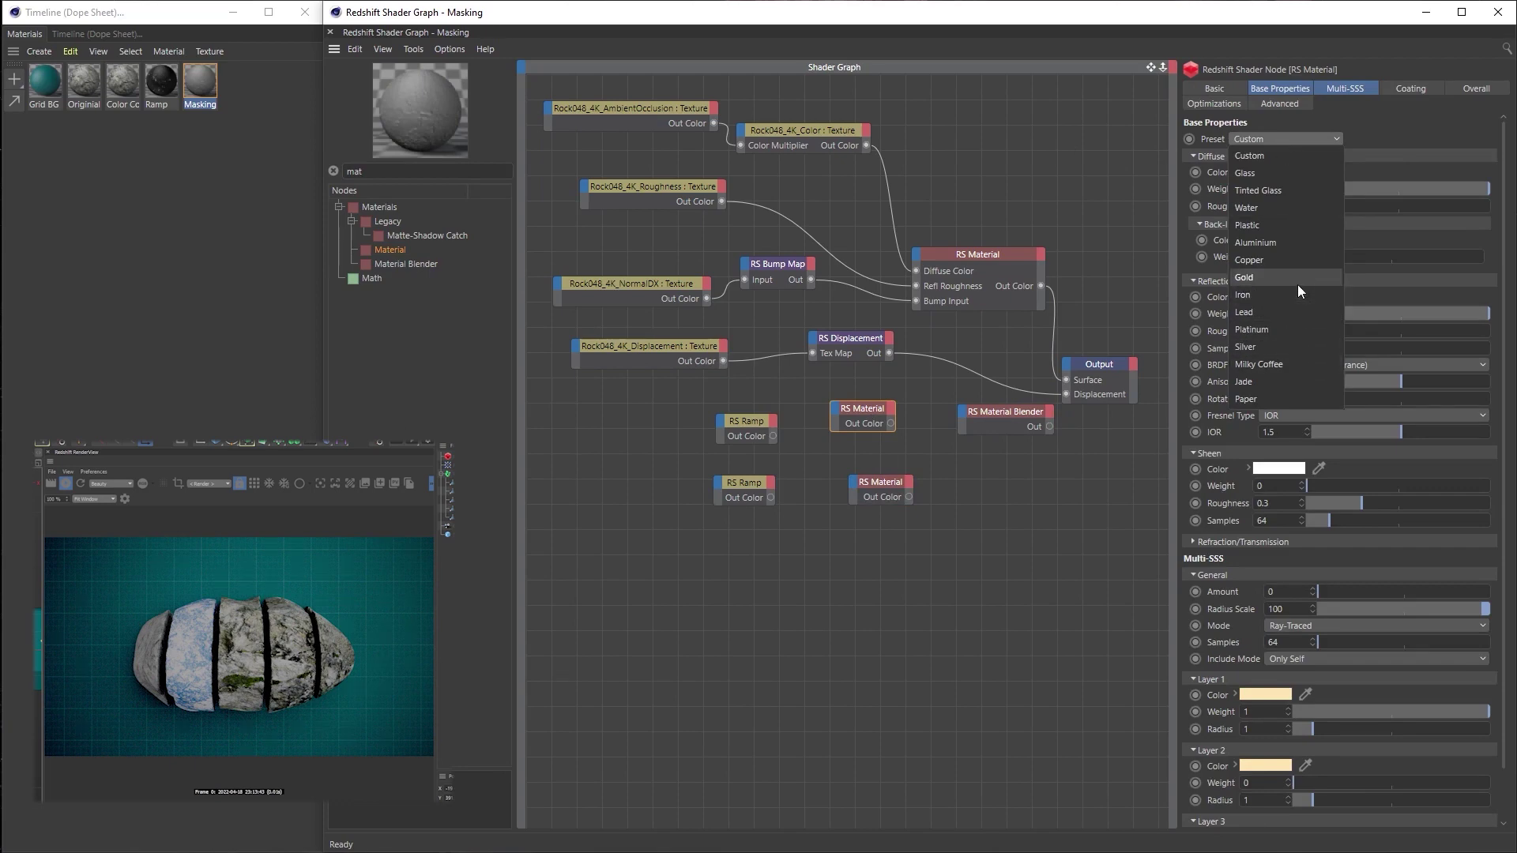
left_click(880, 484)
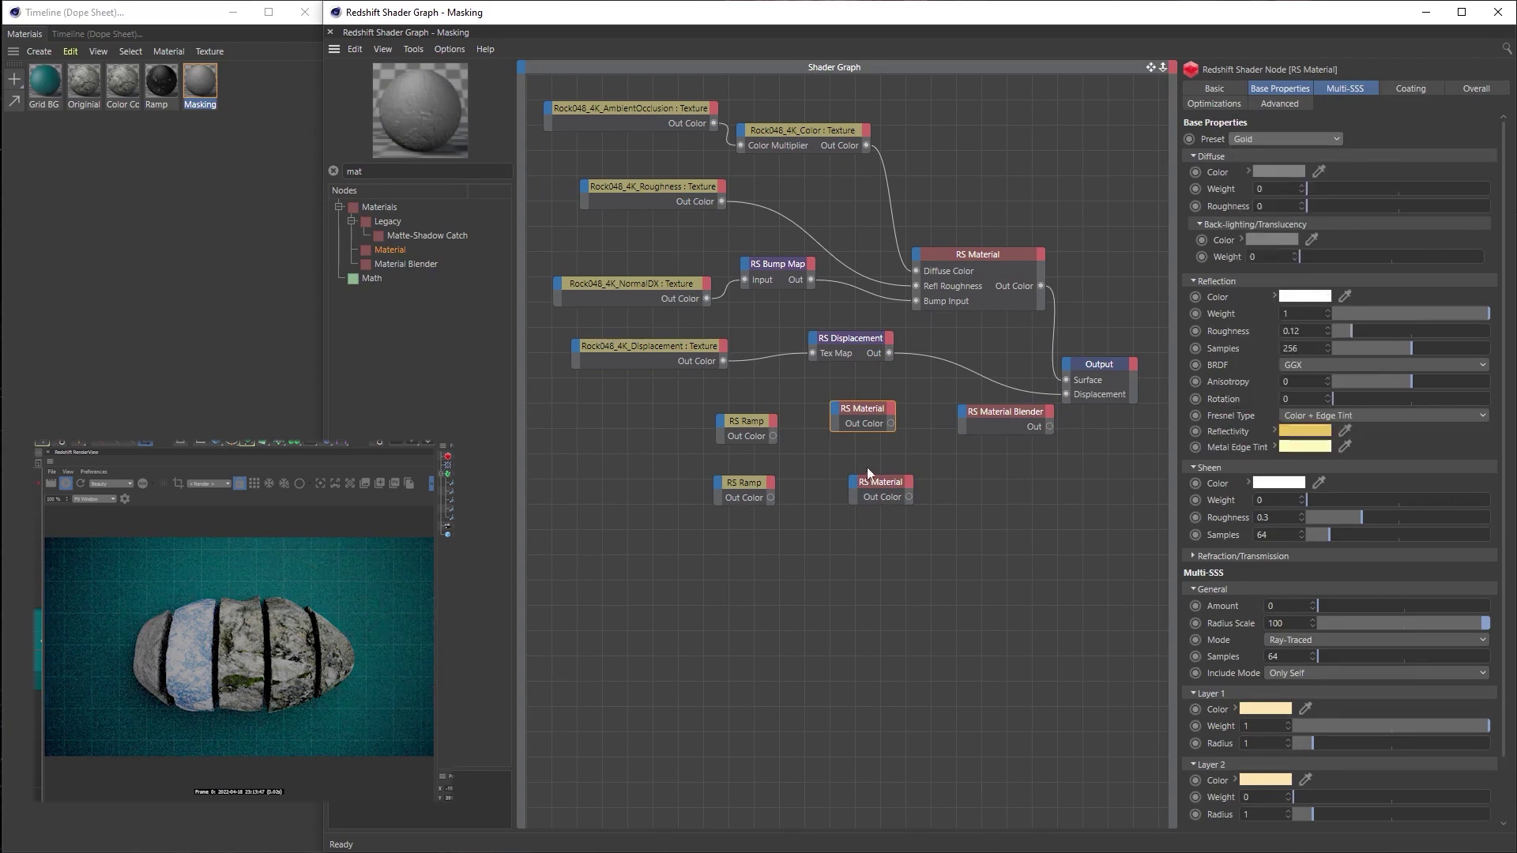
left_click(1282, 134)
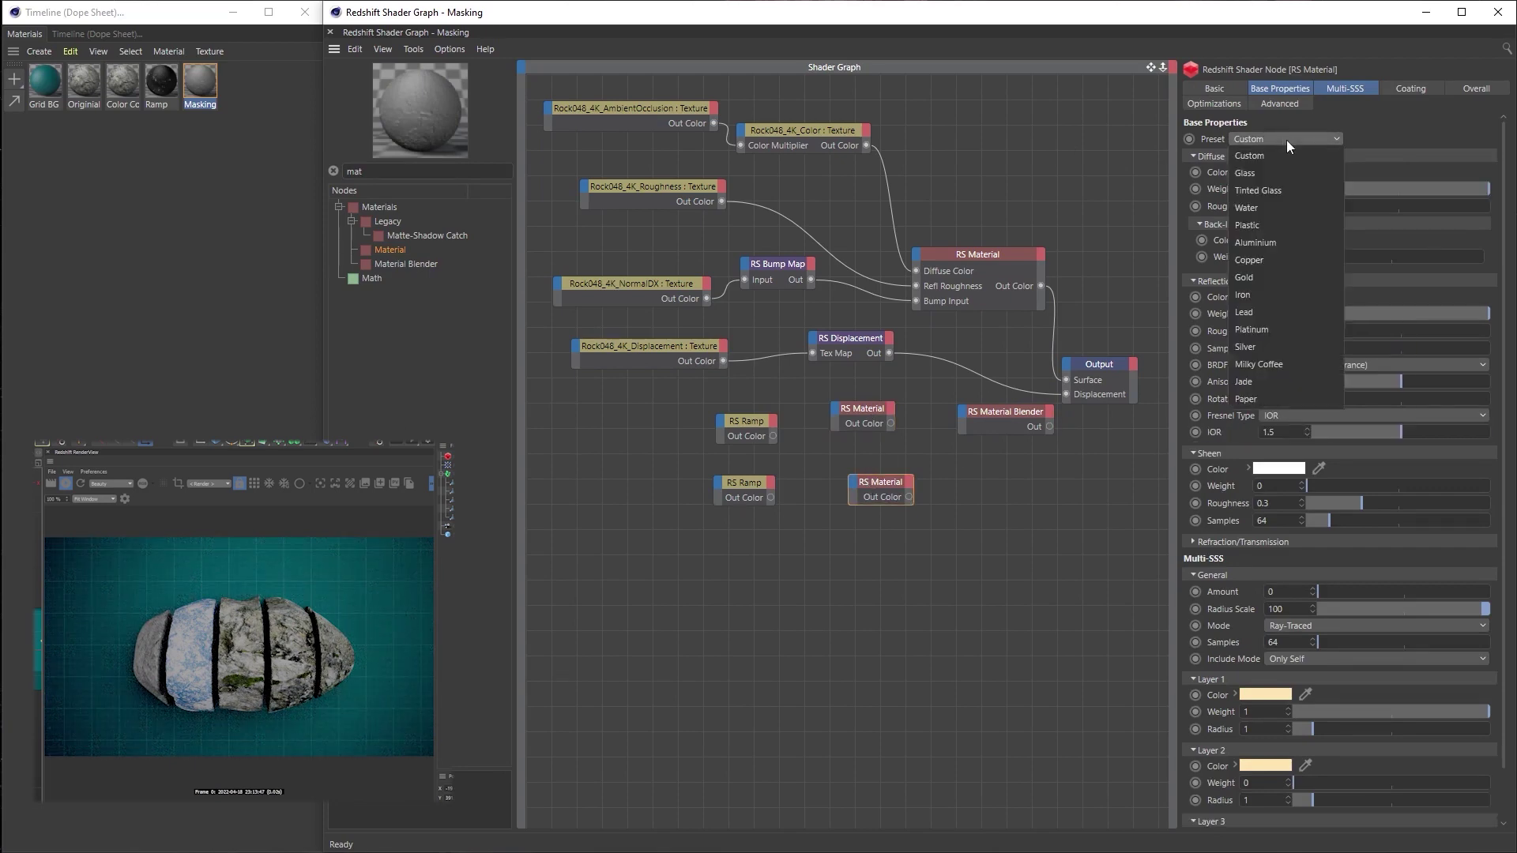
left_click(1282, 349)
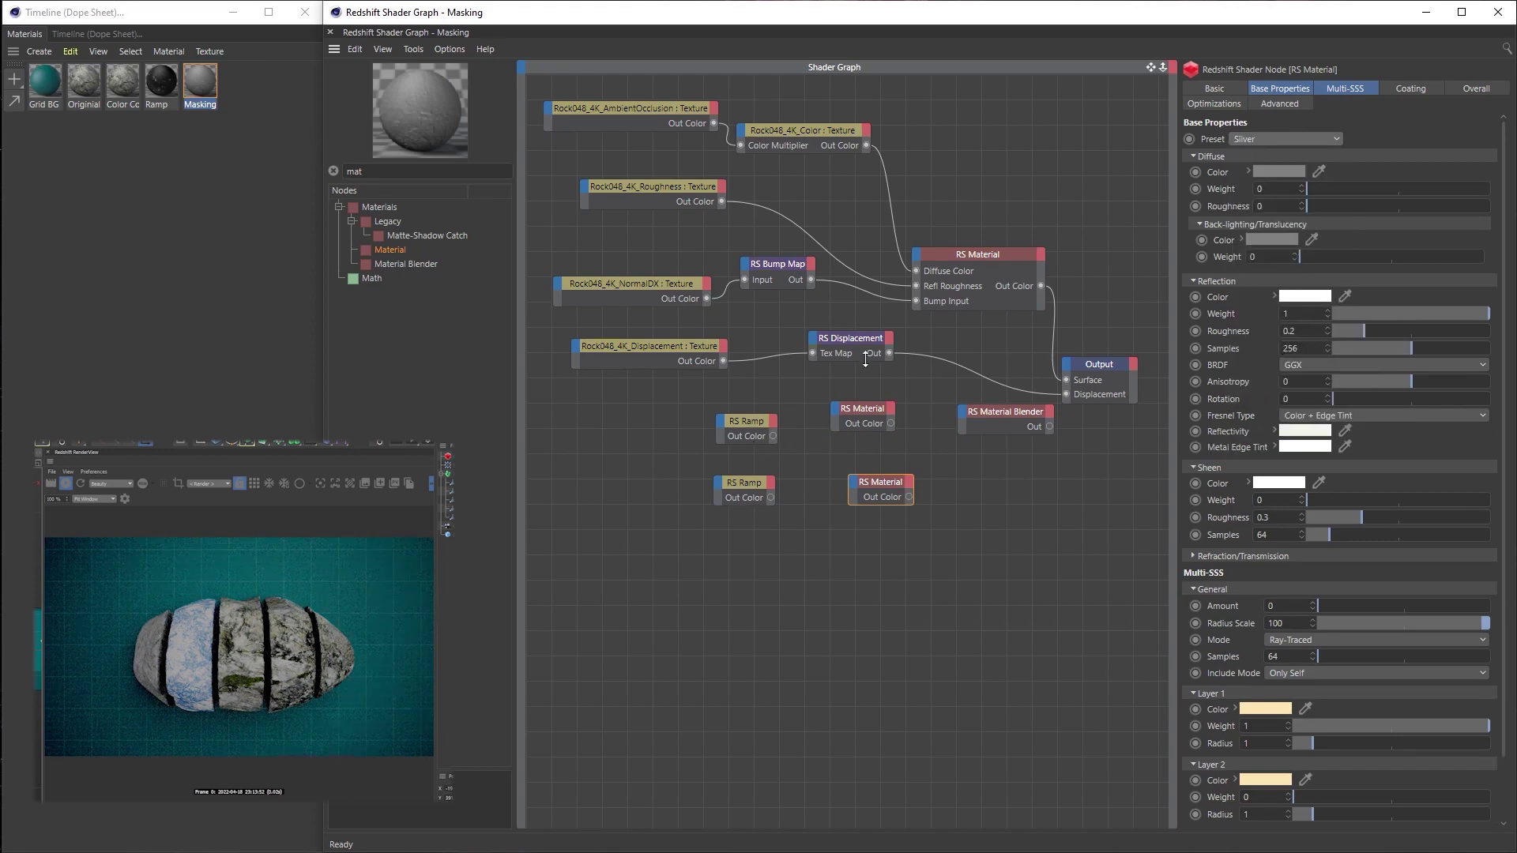
Connect the rock RS Material to the RS Material Blender's Base Color and the gold material to its Layer Color 1
left_click(865, 128)
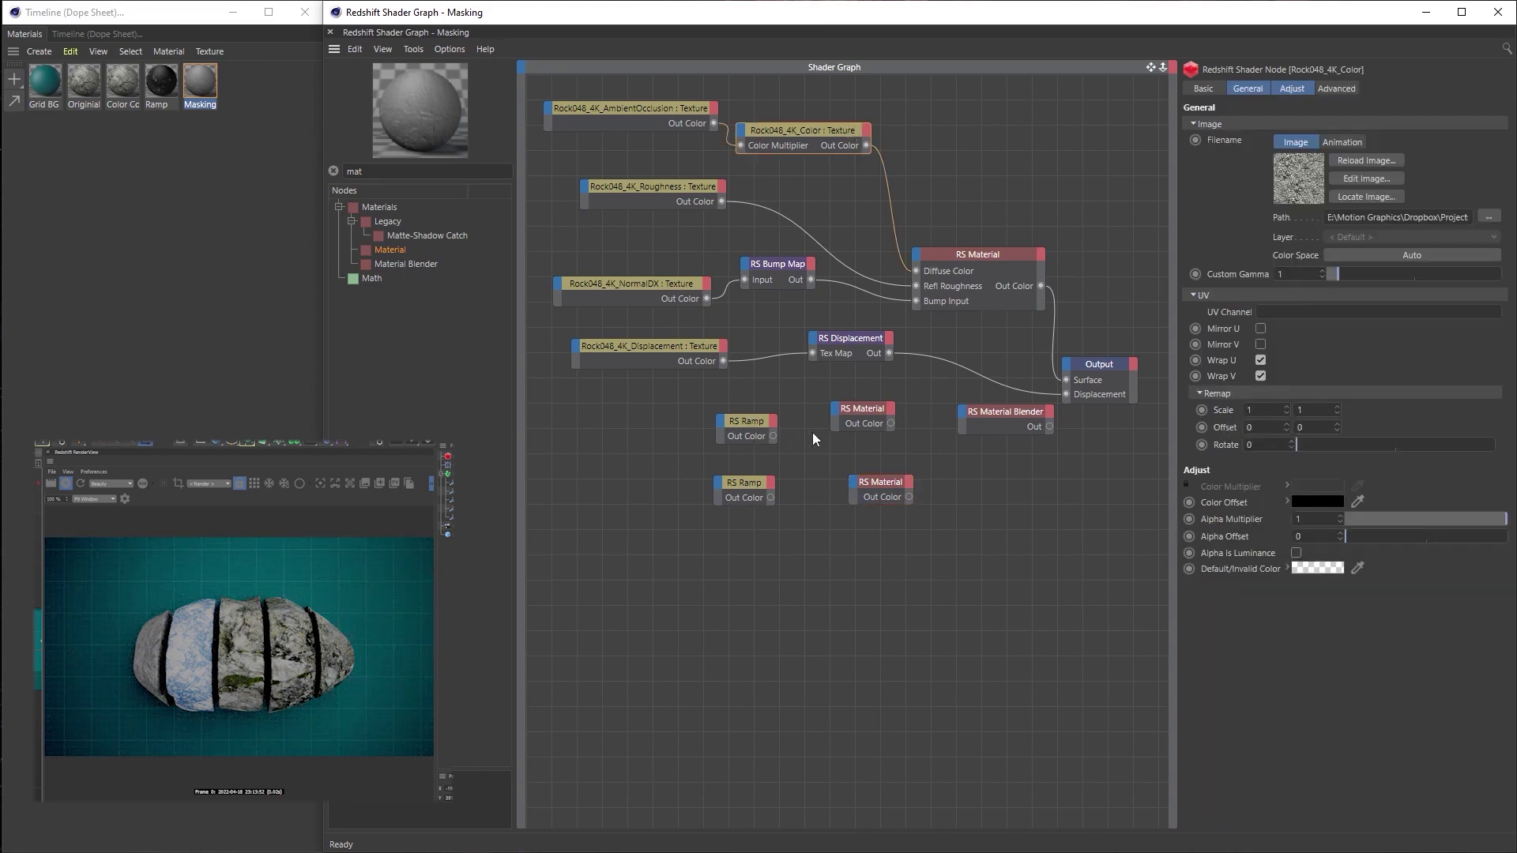
left_click_drag(975, 265, 920, 217)
left_click_drag(1003, 405, 1013, 301)
left_click_drag(987, 238, 969, 306)
left_click(997, 317)
left_click_drag(890, 424, 973, 309)
mouse_move(1003, 331)
left_click(1083, 332)
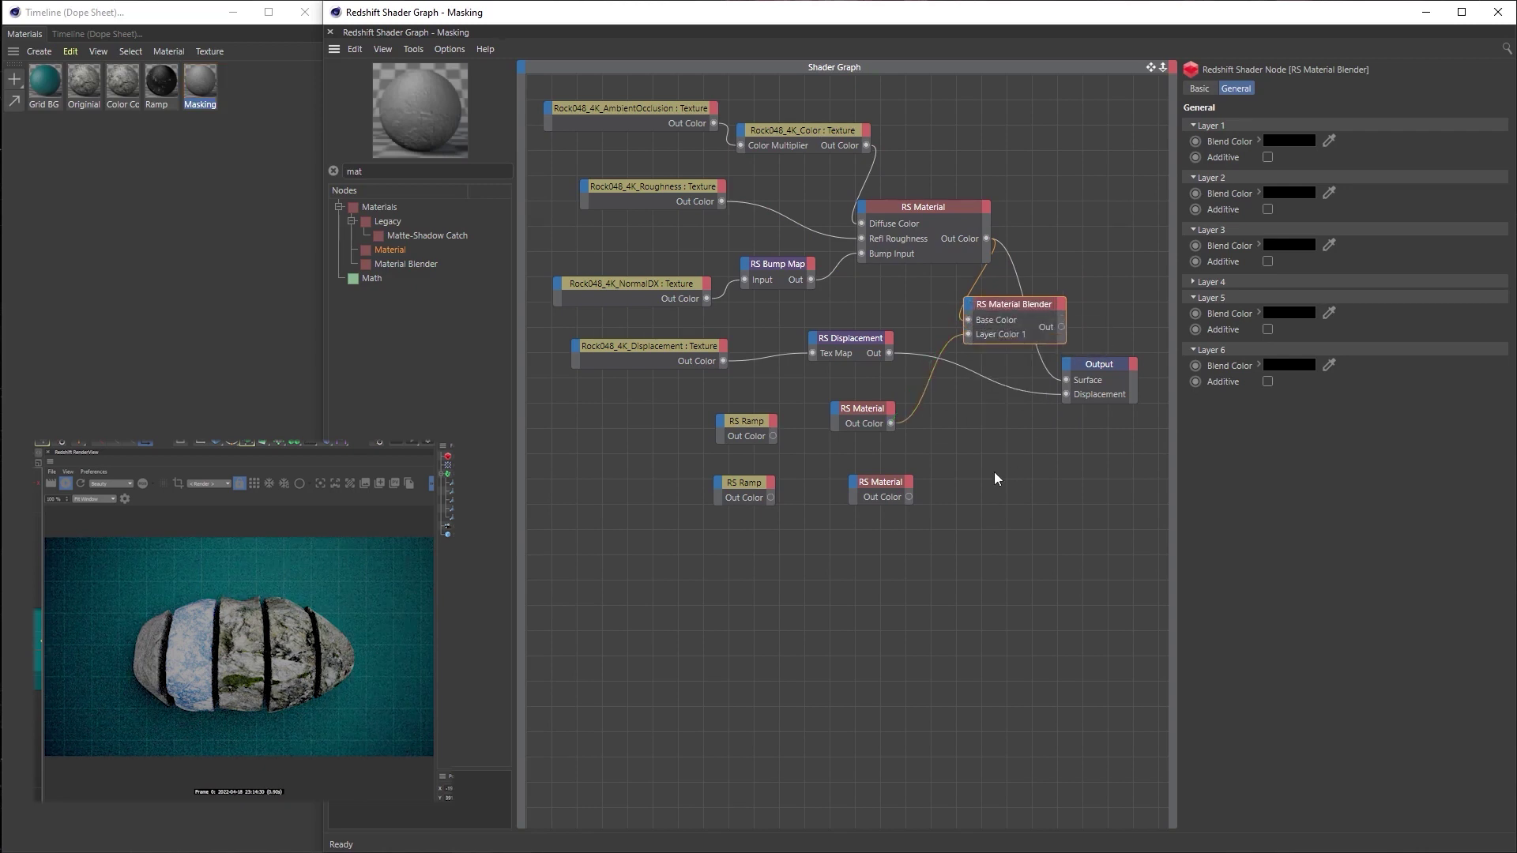
Connect the silver RS Material to the blender's Layer Color 2 and the blender's output to the Output node's Surface
left_click_drag(908, 497, 973, 309)
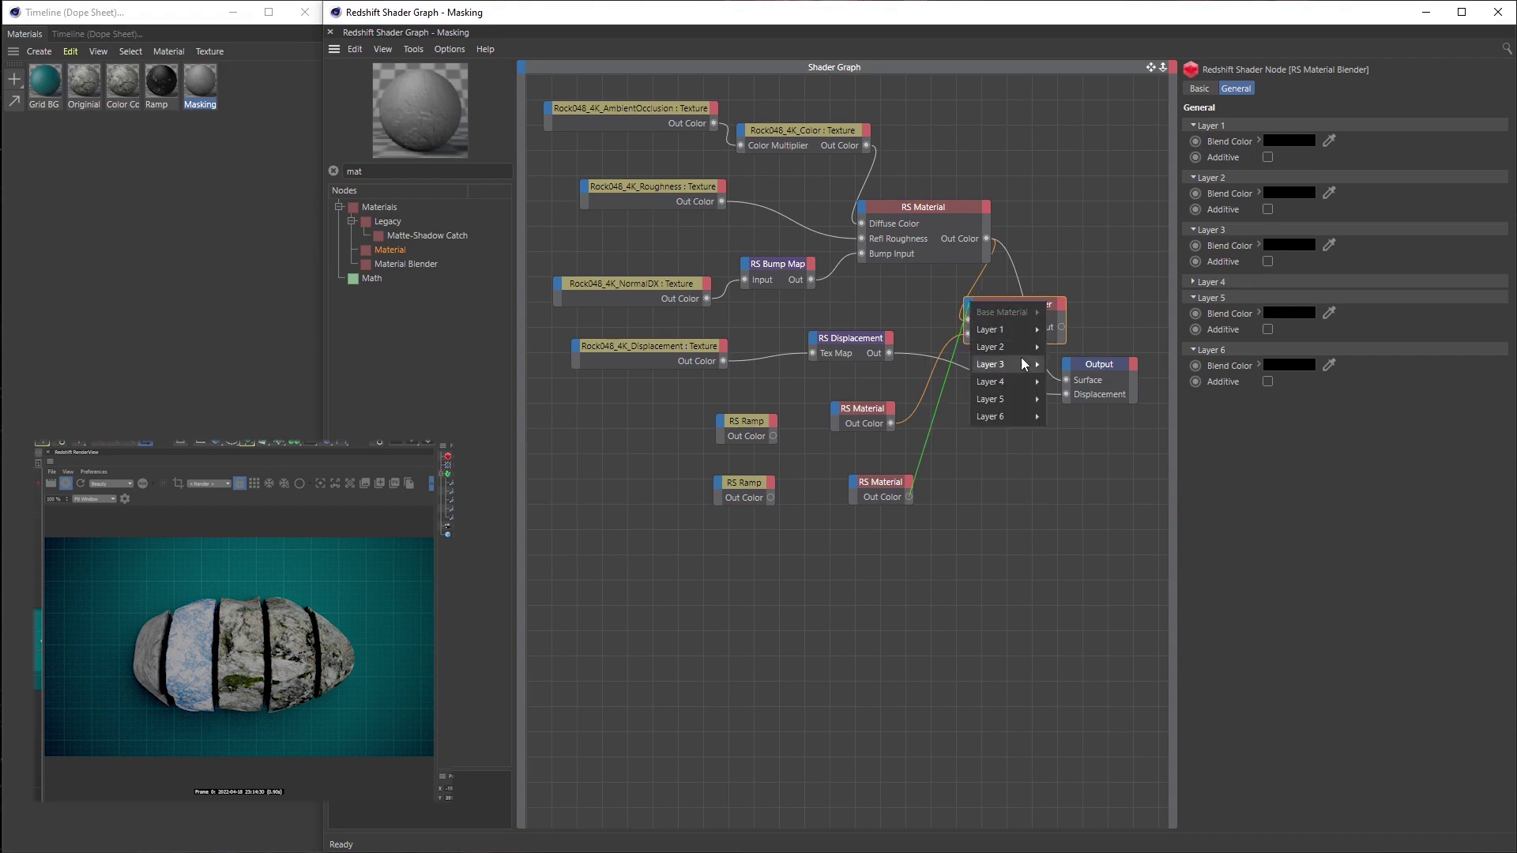
mouse_move(1017, 349)
left_click(1091, 348)
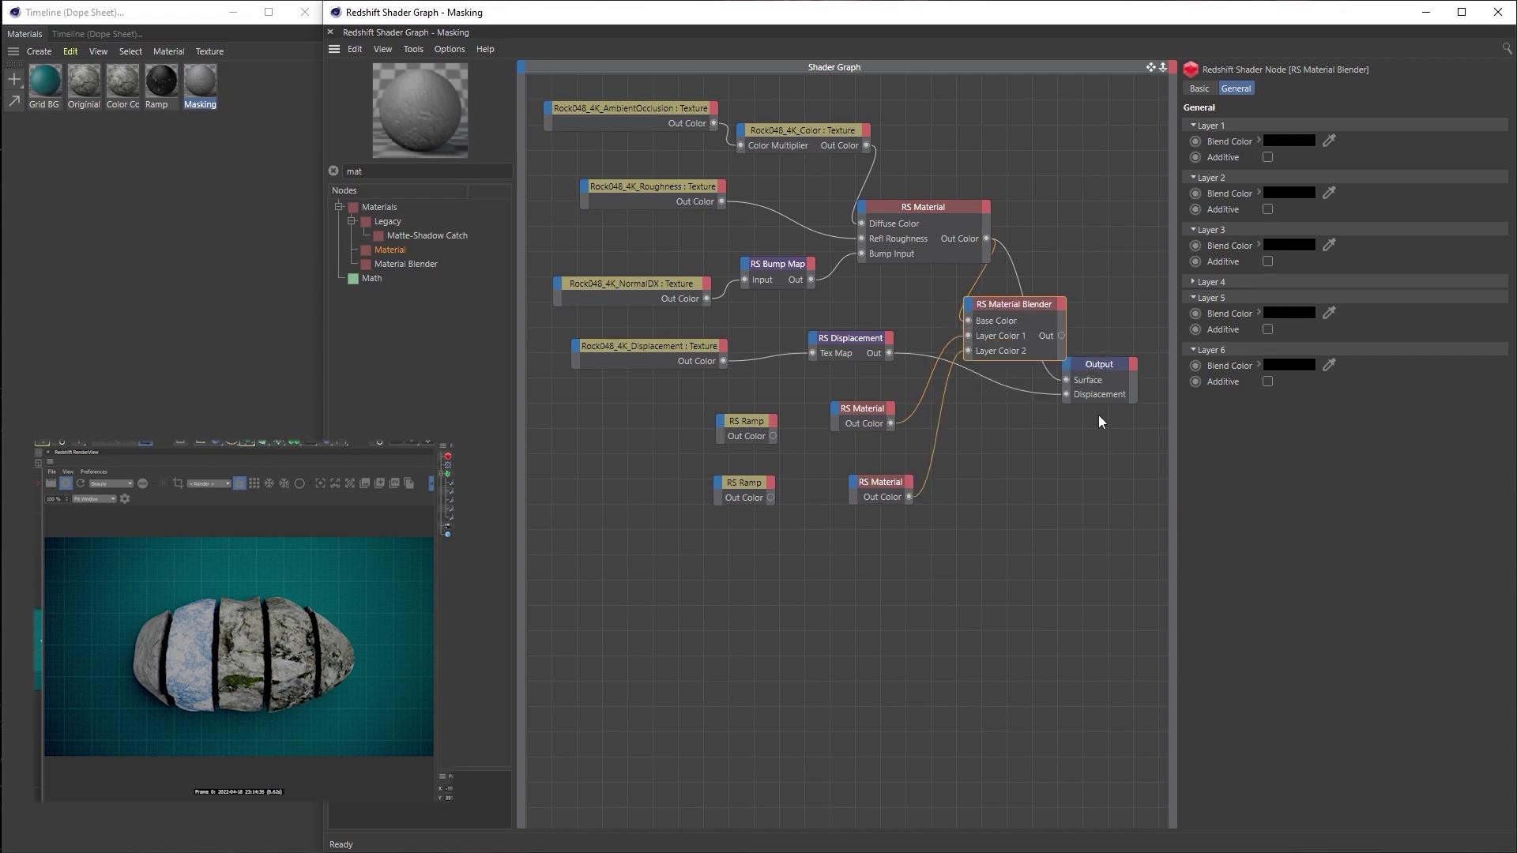
left_click_drag(1038, 303, 1044, 305)
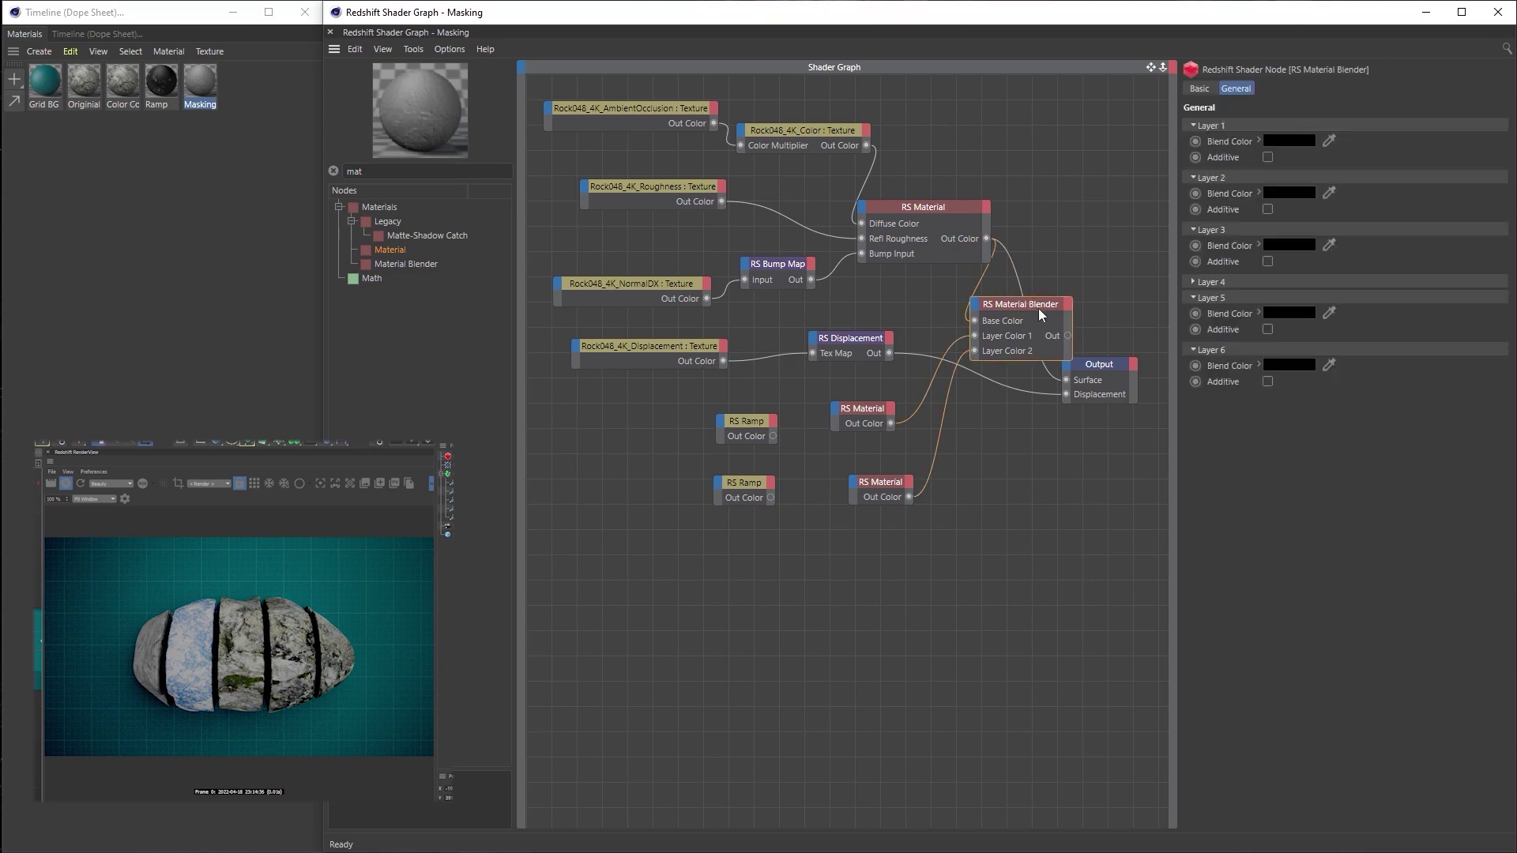
left_click_drag(1038, 306, 1040, 306)
Connect the rock Color texture to the upper RS Ramp's Input and preview that ramp on the Output's Surface
left_click(866, 149)
left_click_drag(867, 146, 718, 420)
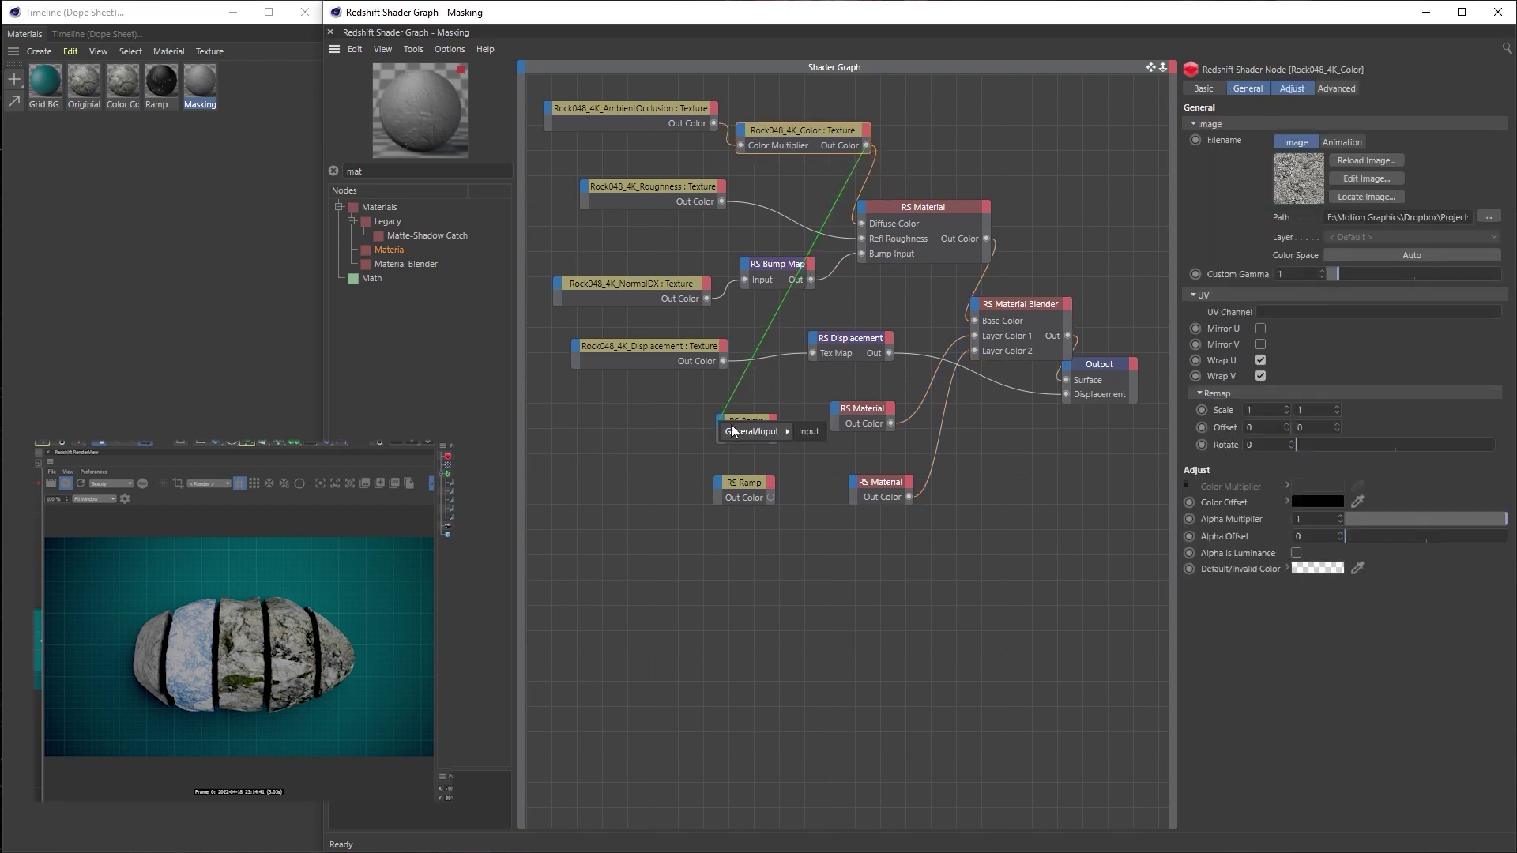
left_click(816, 433)
left_click(765, 430)
left_click_drag(765, 433, 756, 426)
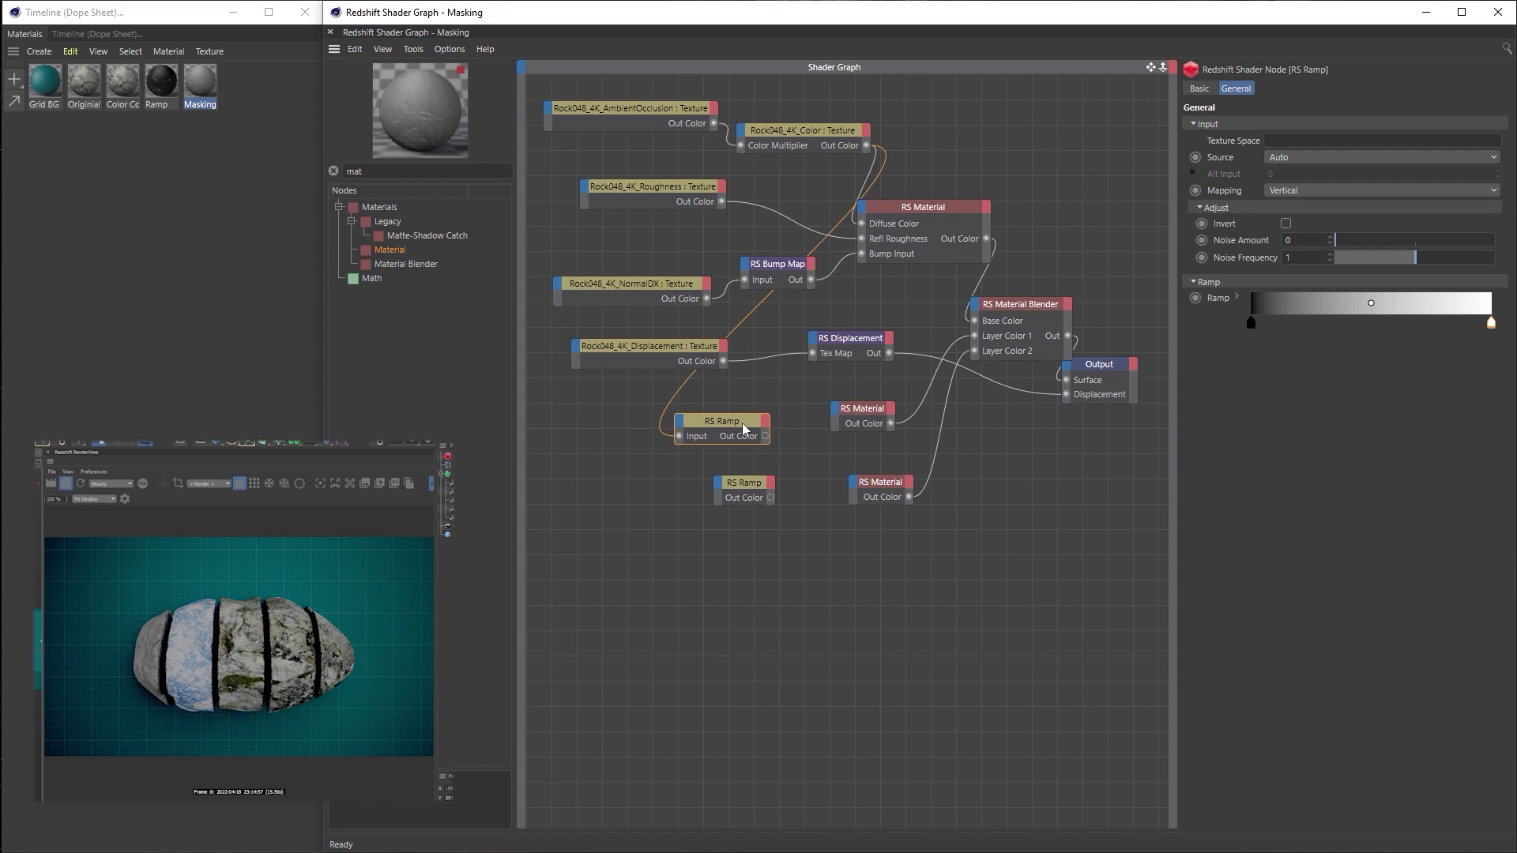
left_click(742, 422, "ctrl+shift")
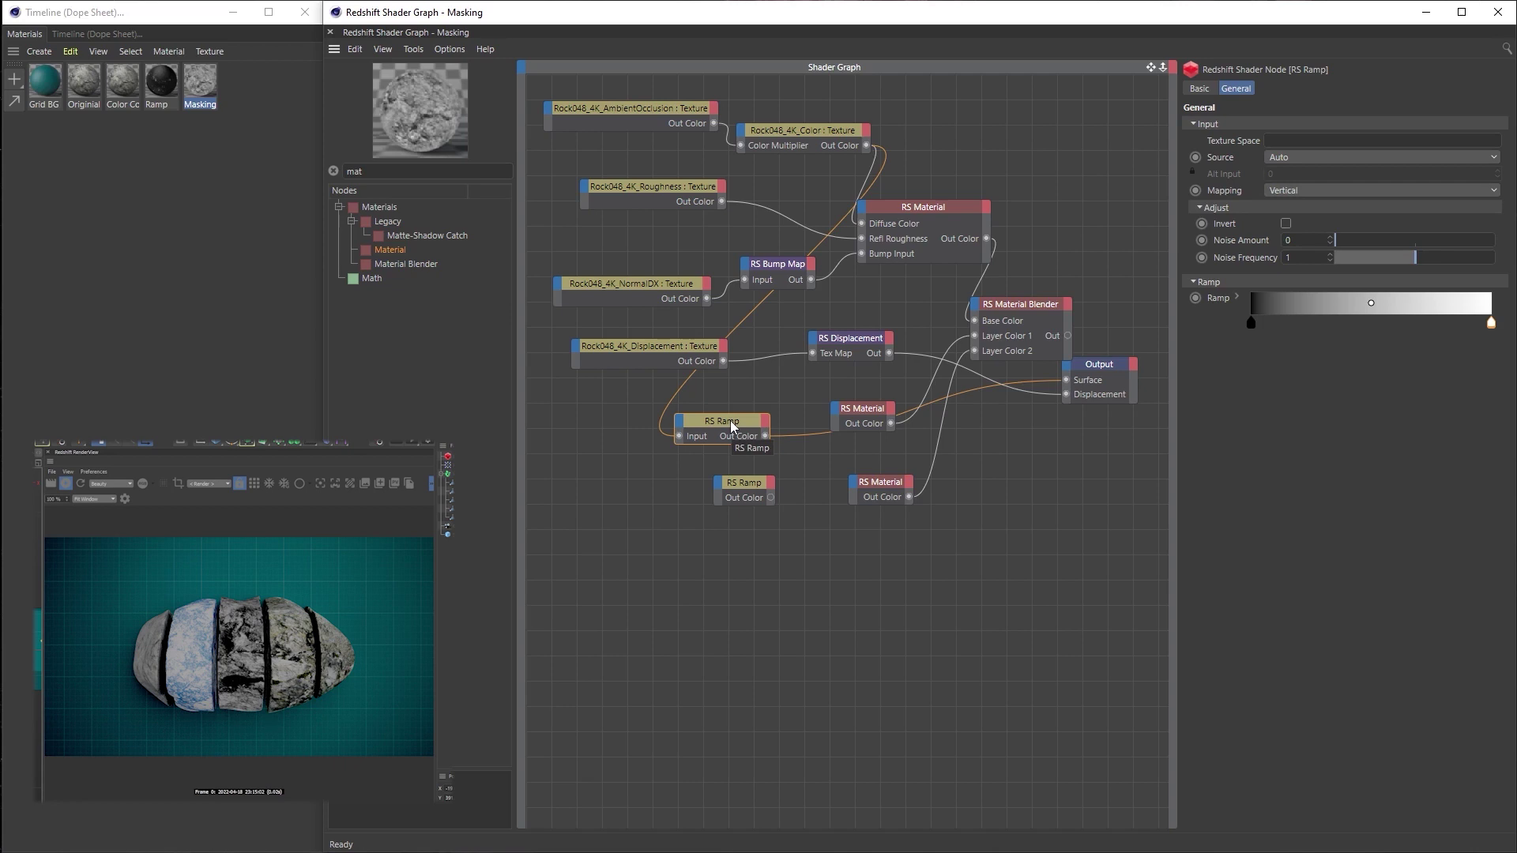
Tighten the upper ramp's black-to-white transition just past its middle and connect the ramp to the blender's Blend Color 1
left_click_drag(1487, 325, 1356, 346)
left_click(1251, 323)
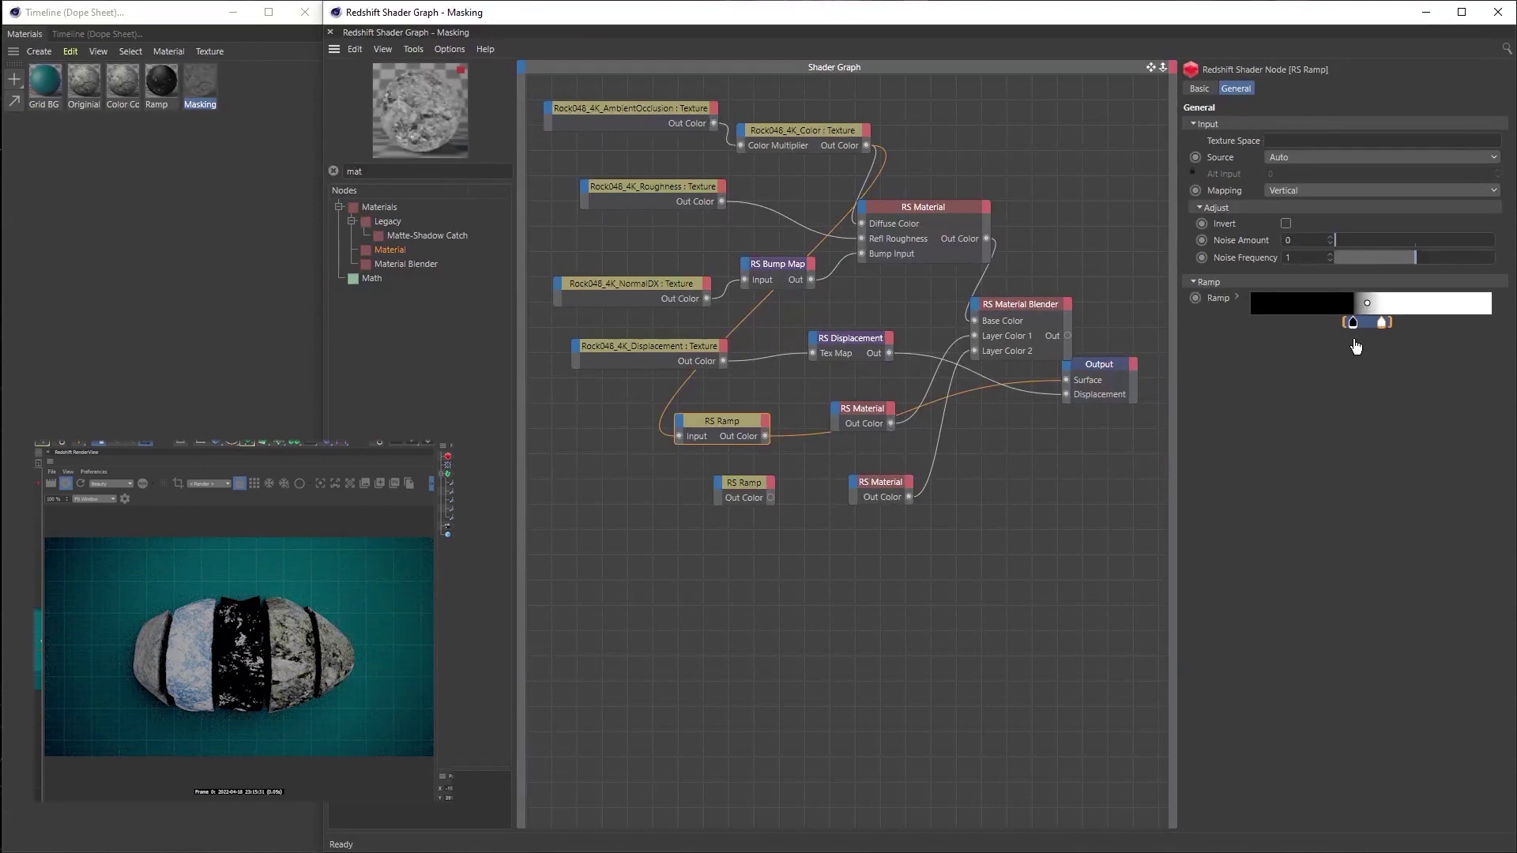
mouse_move(1355, 346)
left_mouse_down()
mouse_move(1385, 347)
mouse_move(1368, 348)
left_mouse_up()
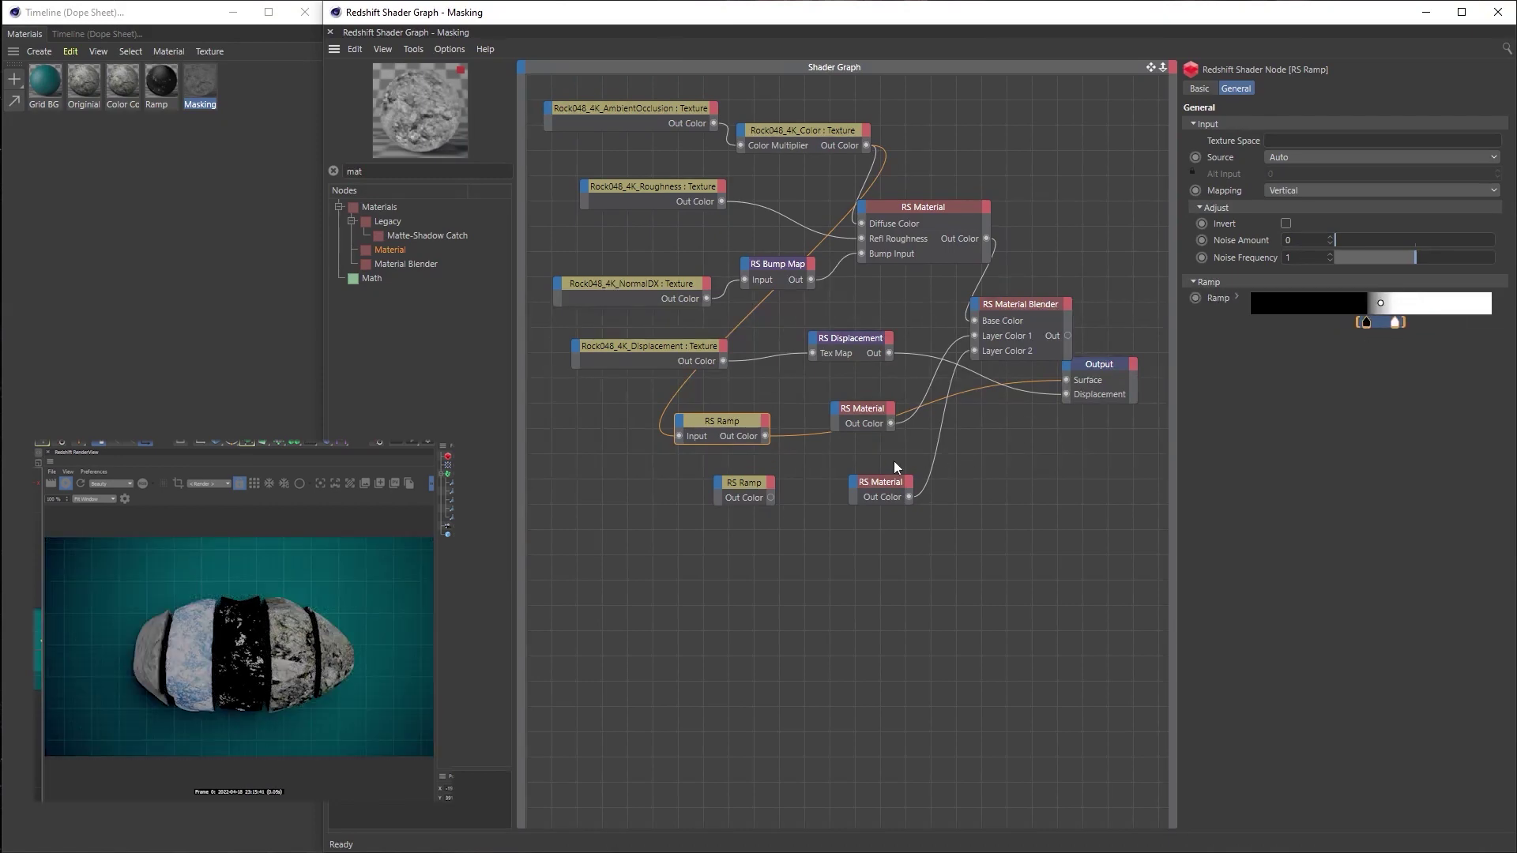
left_click_drag(766, 436, 976, 306)
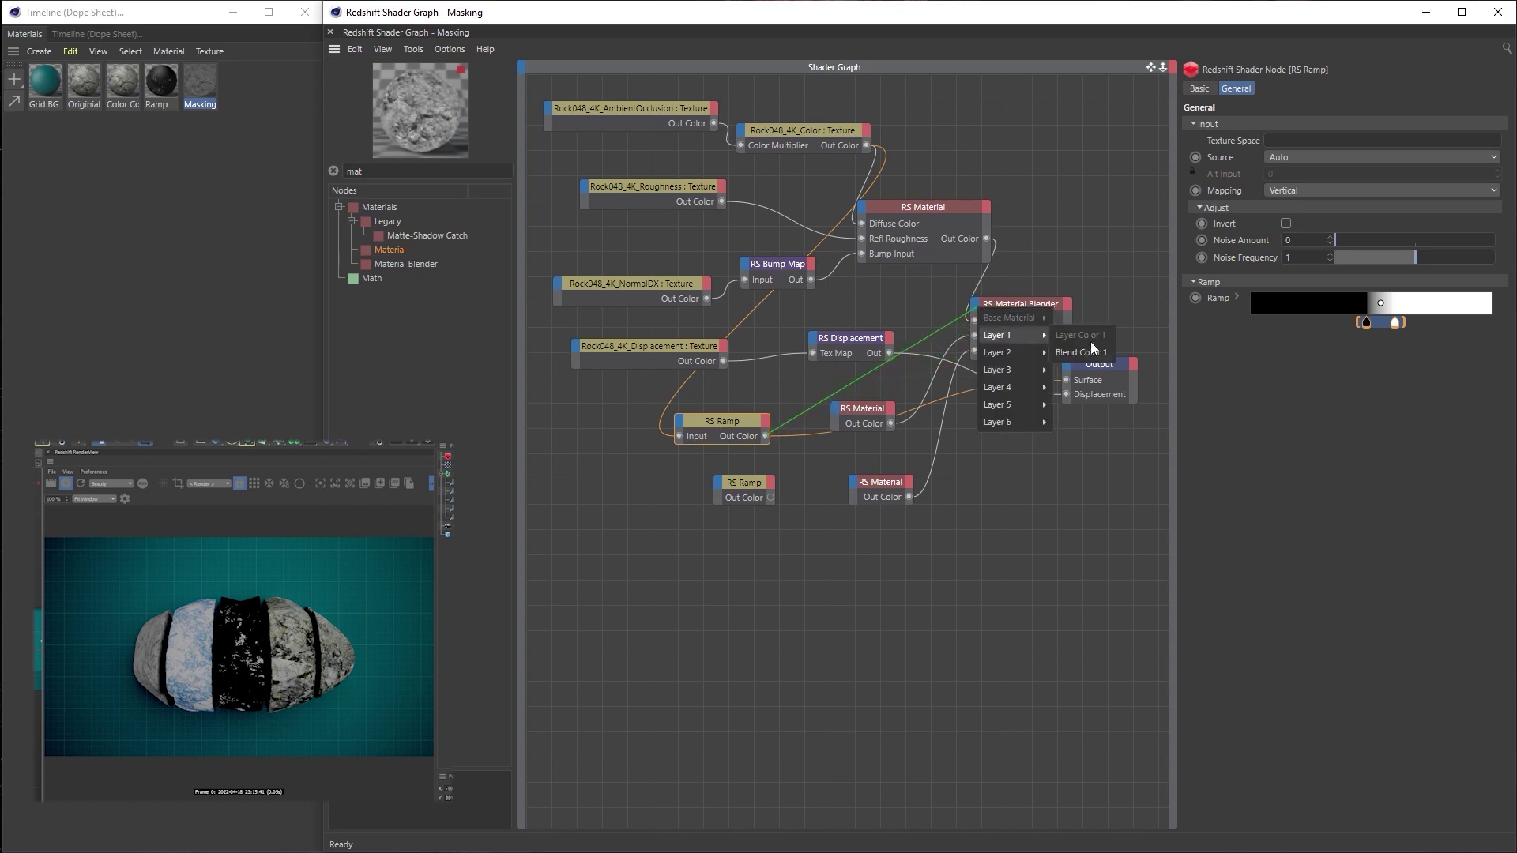
left_click(1093, 348)
Connect the rock Color texture to the lower RS Ramp's Input and preview the lower ramp on the Output's Surface
left_click(742, 482)
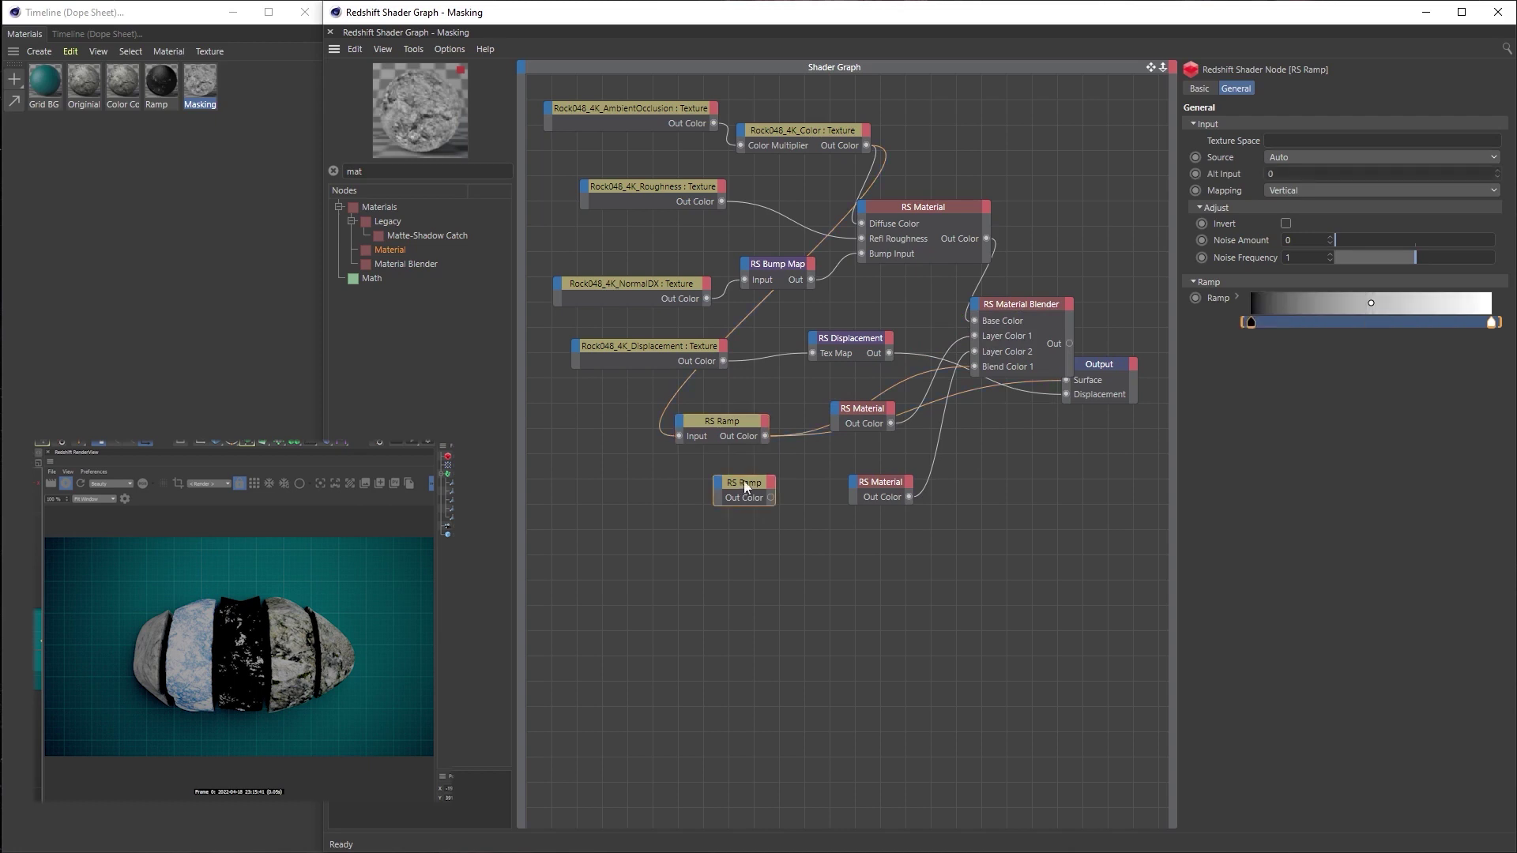
left_click_drag(869, 147, 725, 489)
left_click(796, 495)
left_click(725, 490, "ctrl+shift")
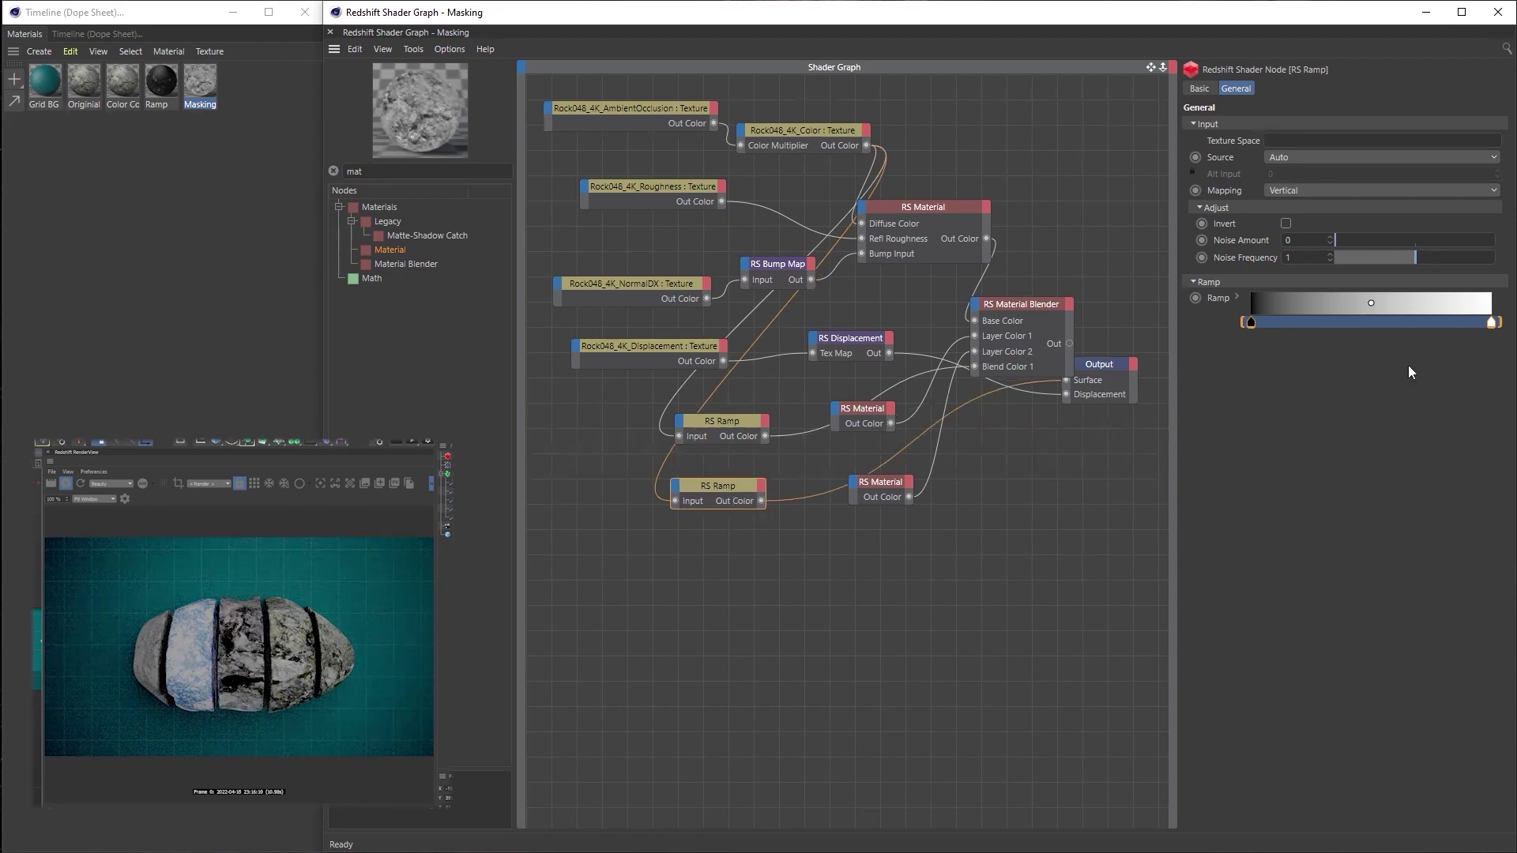
Tighten the lower ramp's black-to-white transition and add a black knot after the white one to form a white band
left_click_drag(1491, 322, 1320, 332)
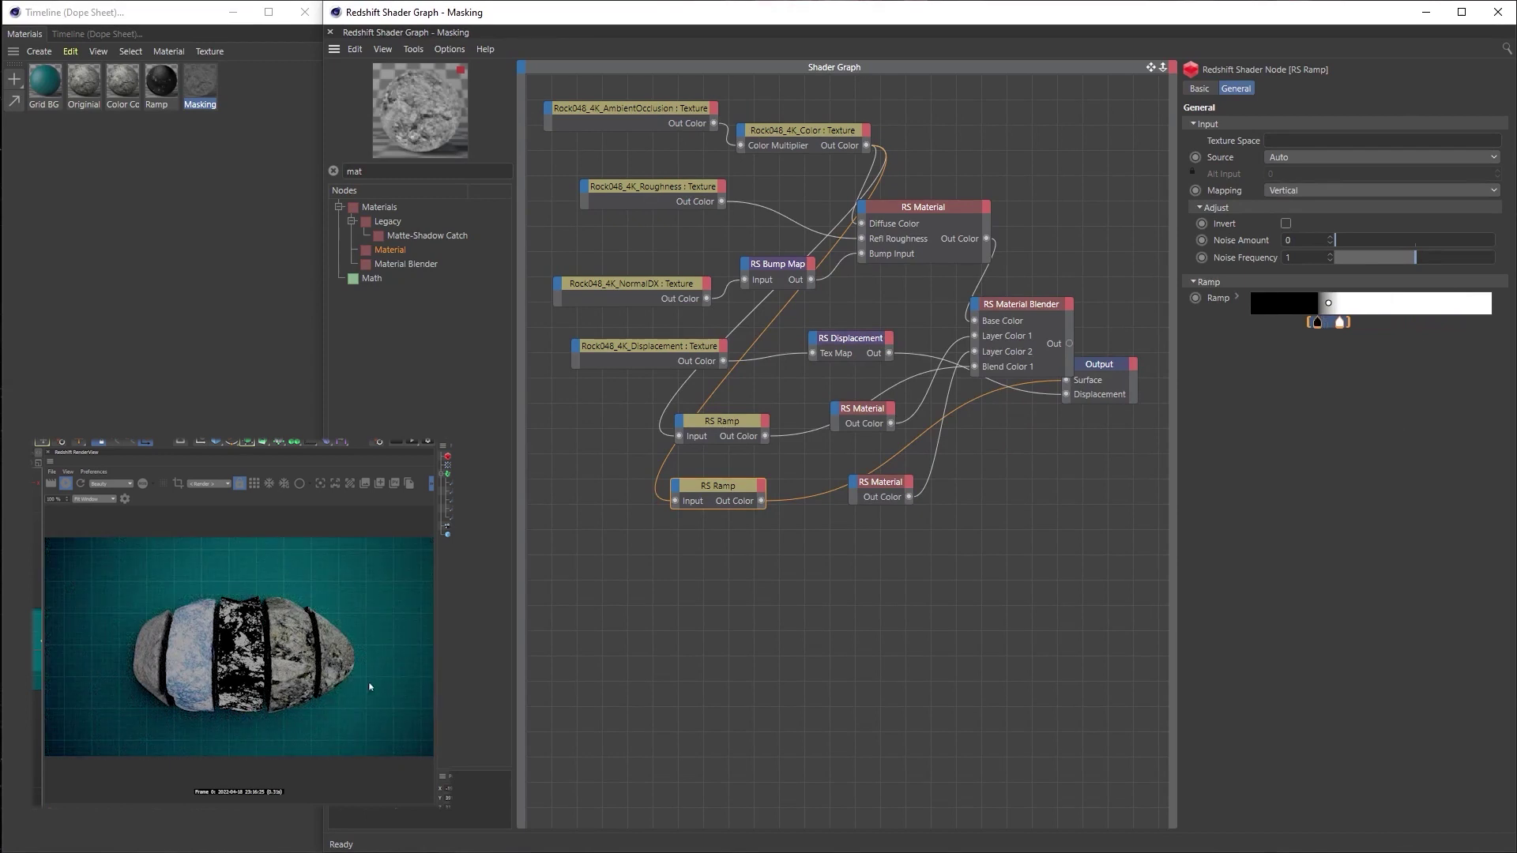
left_click_drag(1341, 331, 1362, 325)
double_click(1363, 325)
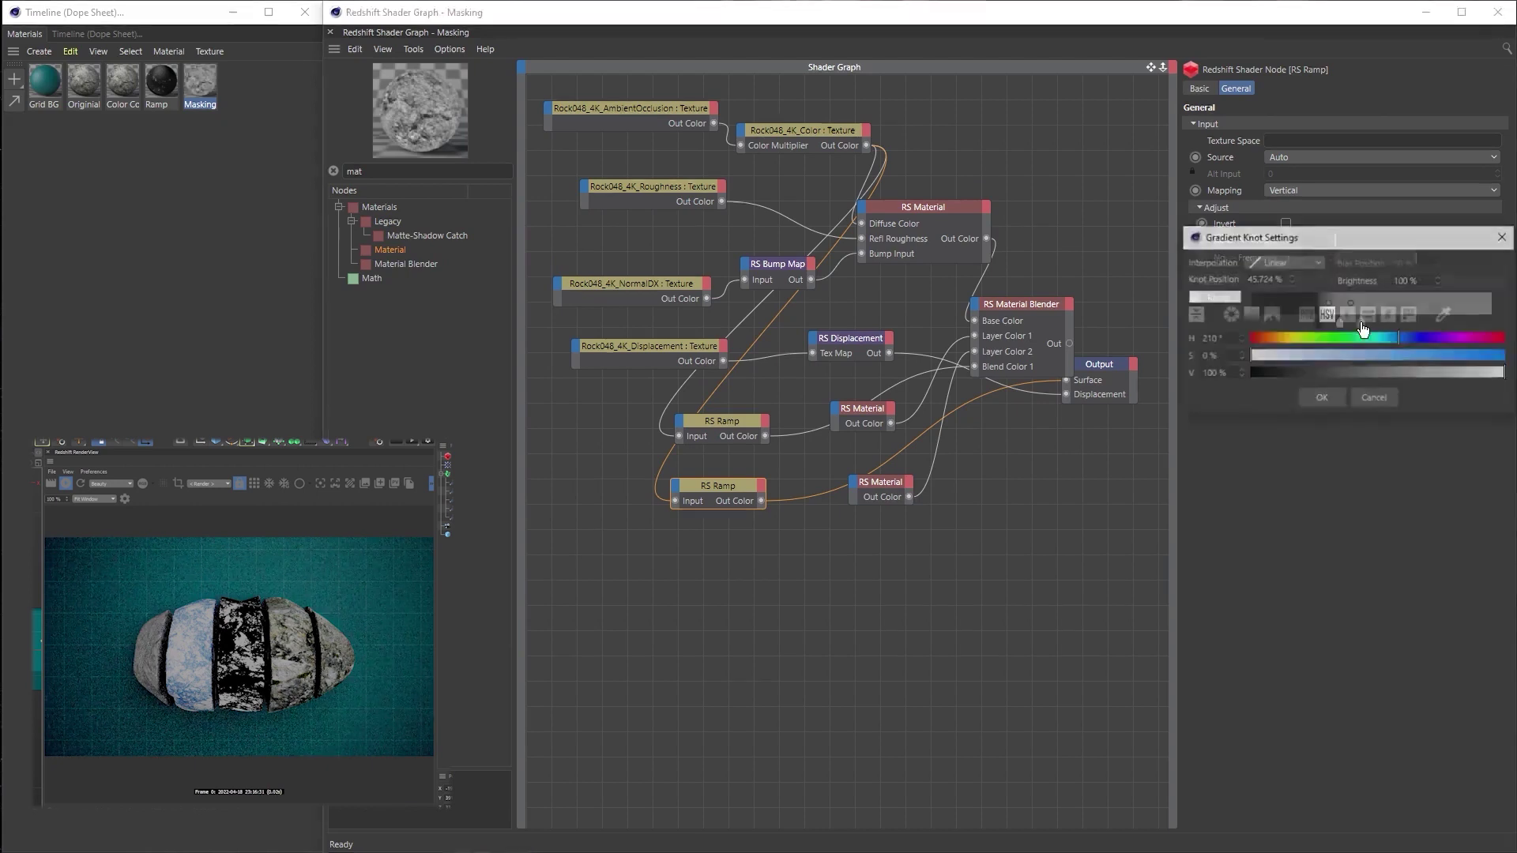
left_click(1320, 396)
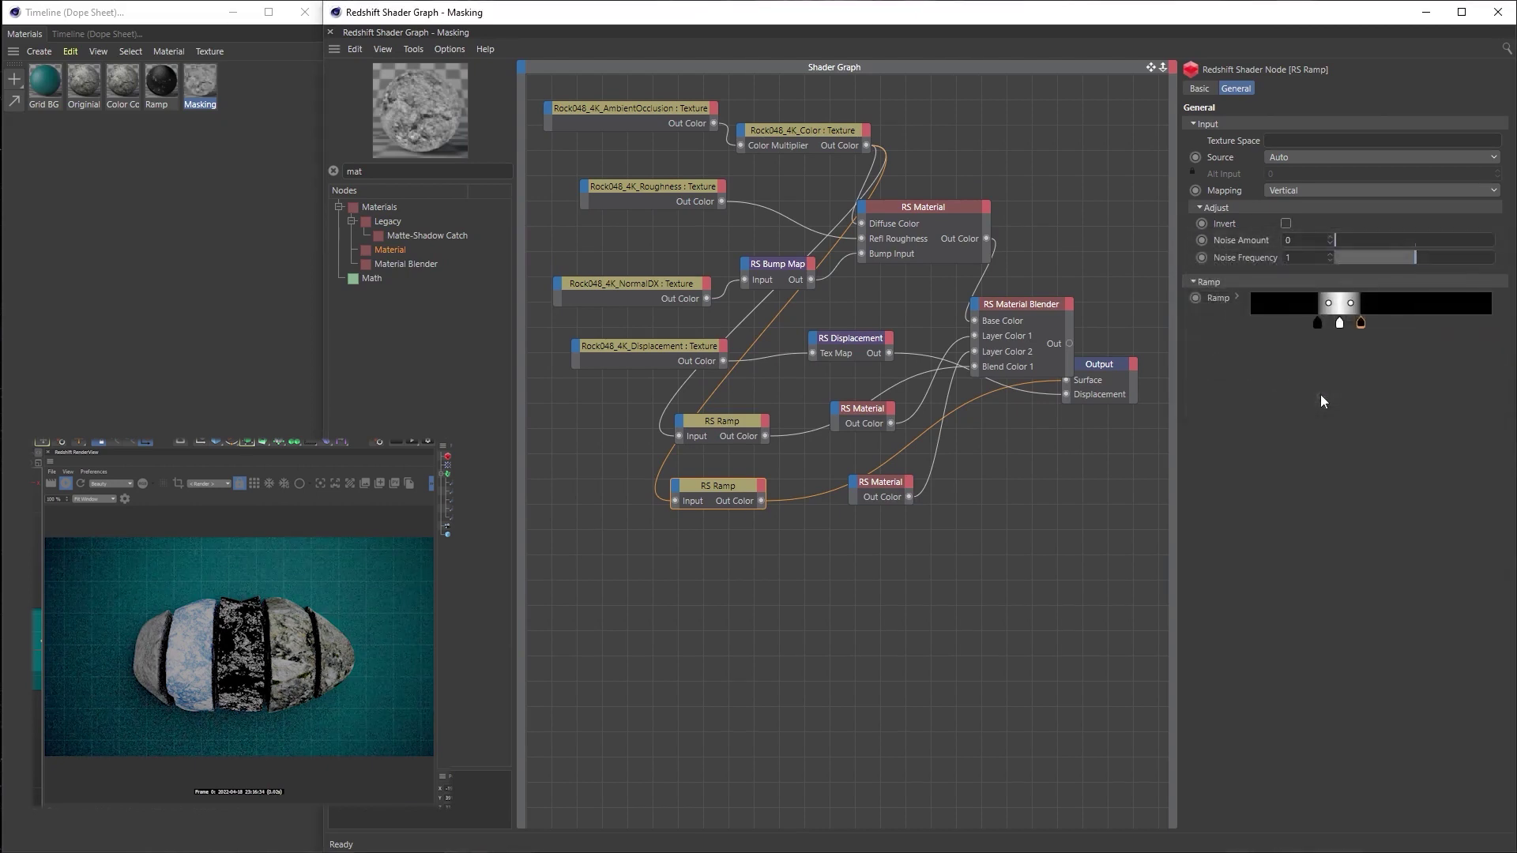
Try the lower ramp's white band at different positions, narrow it and place it around the middle of the gradient
left_click_drag(1386, 307, 1265, 331)
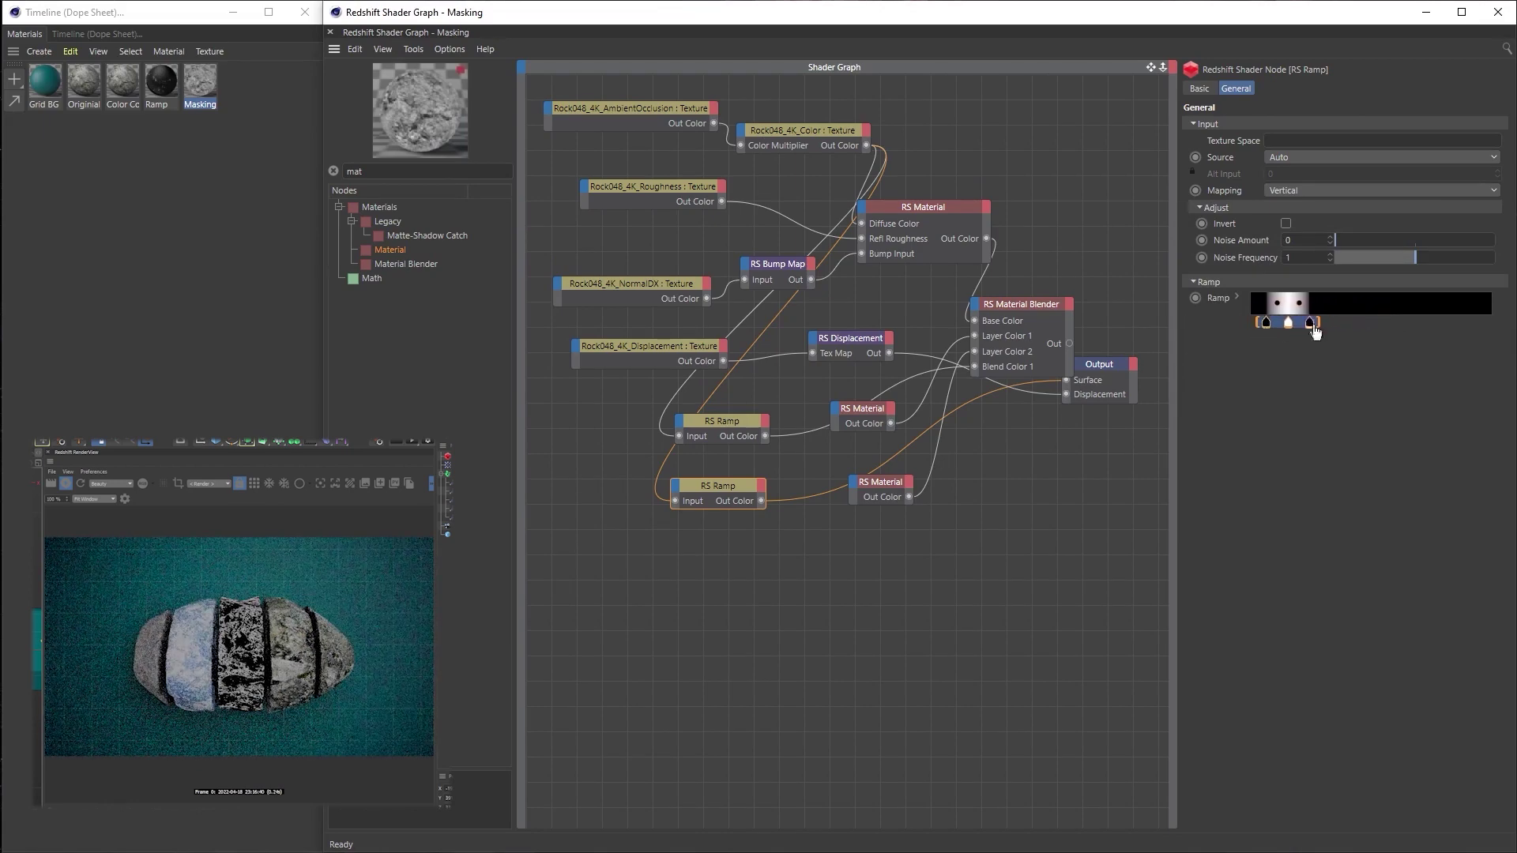
left_click(1316, 324)
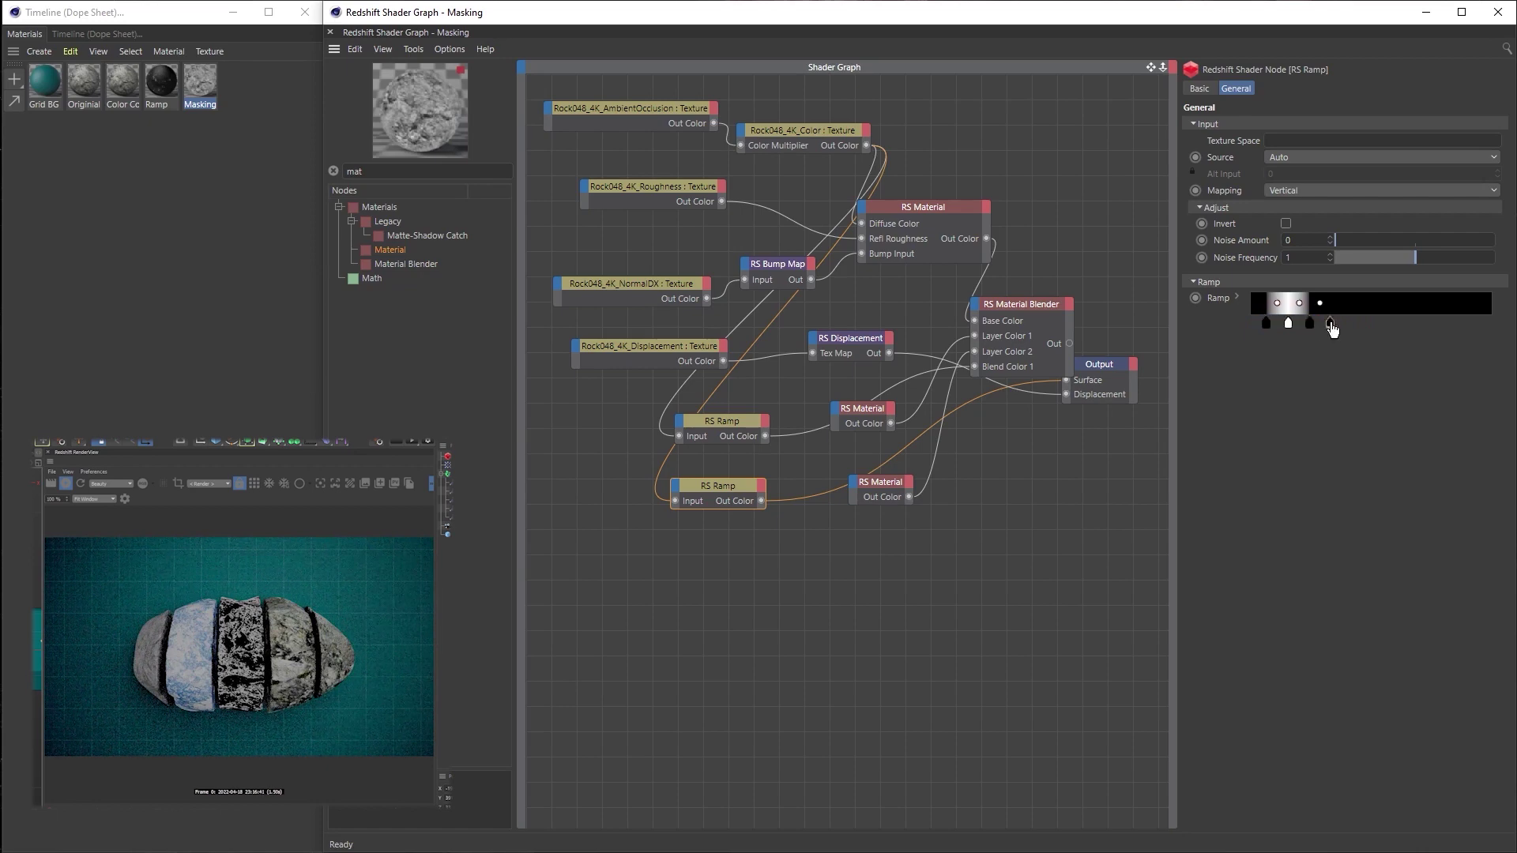
left_click_drag(1313, 330, 1347, 326)
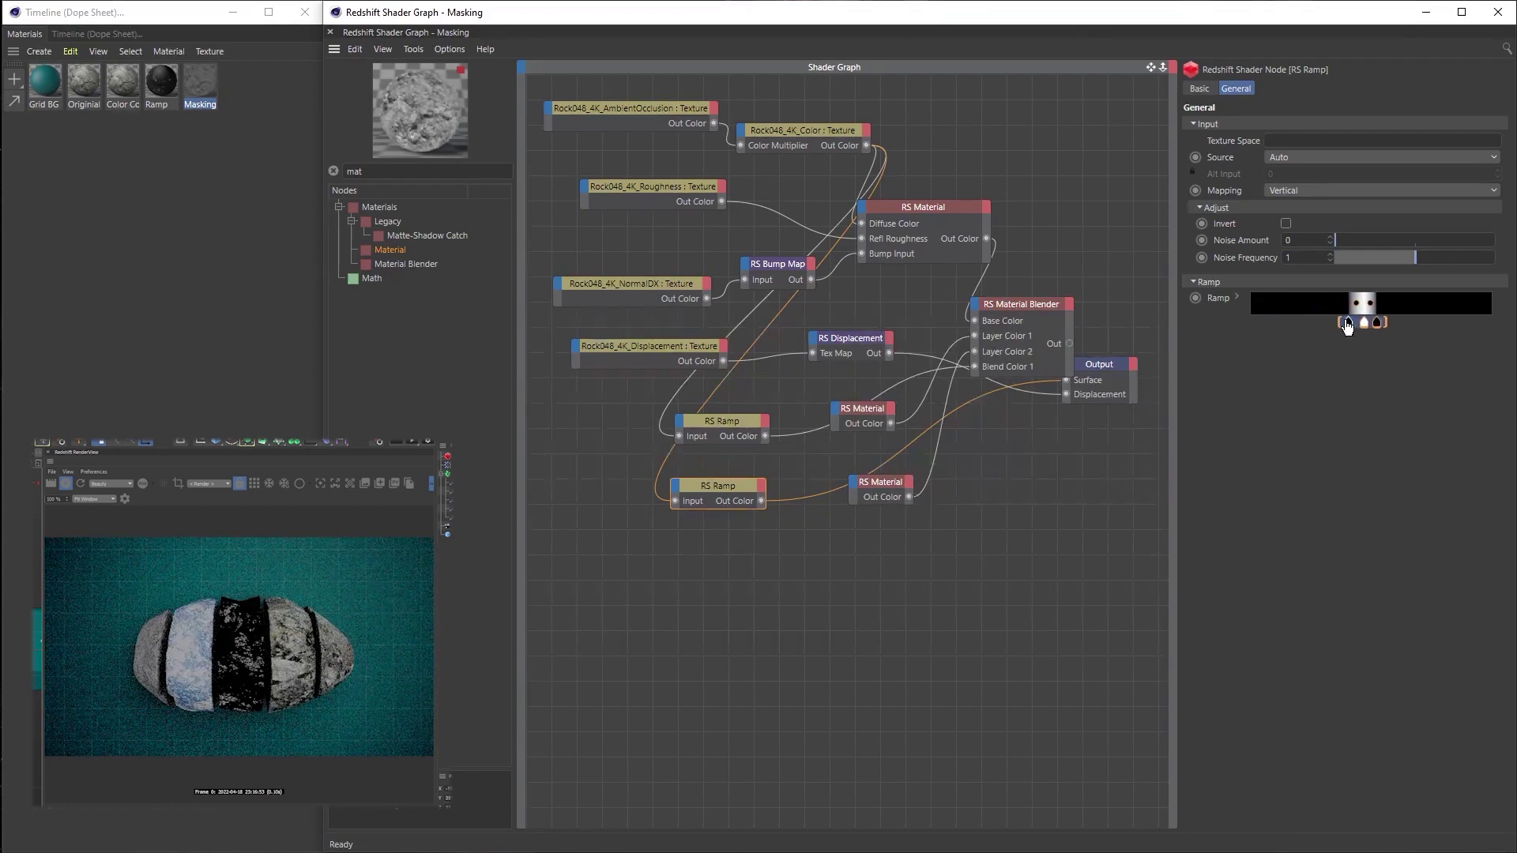
mouse_move(1349, 329)
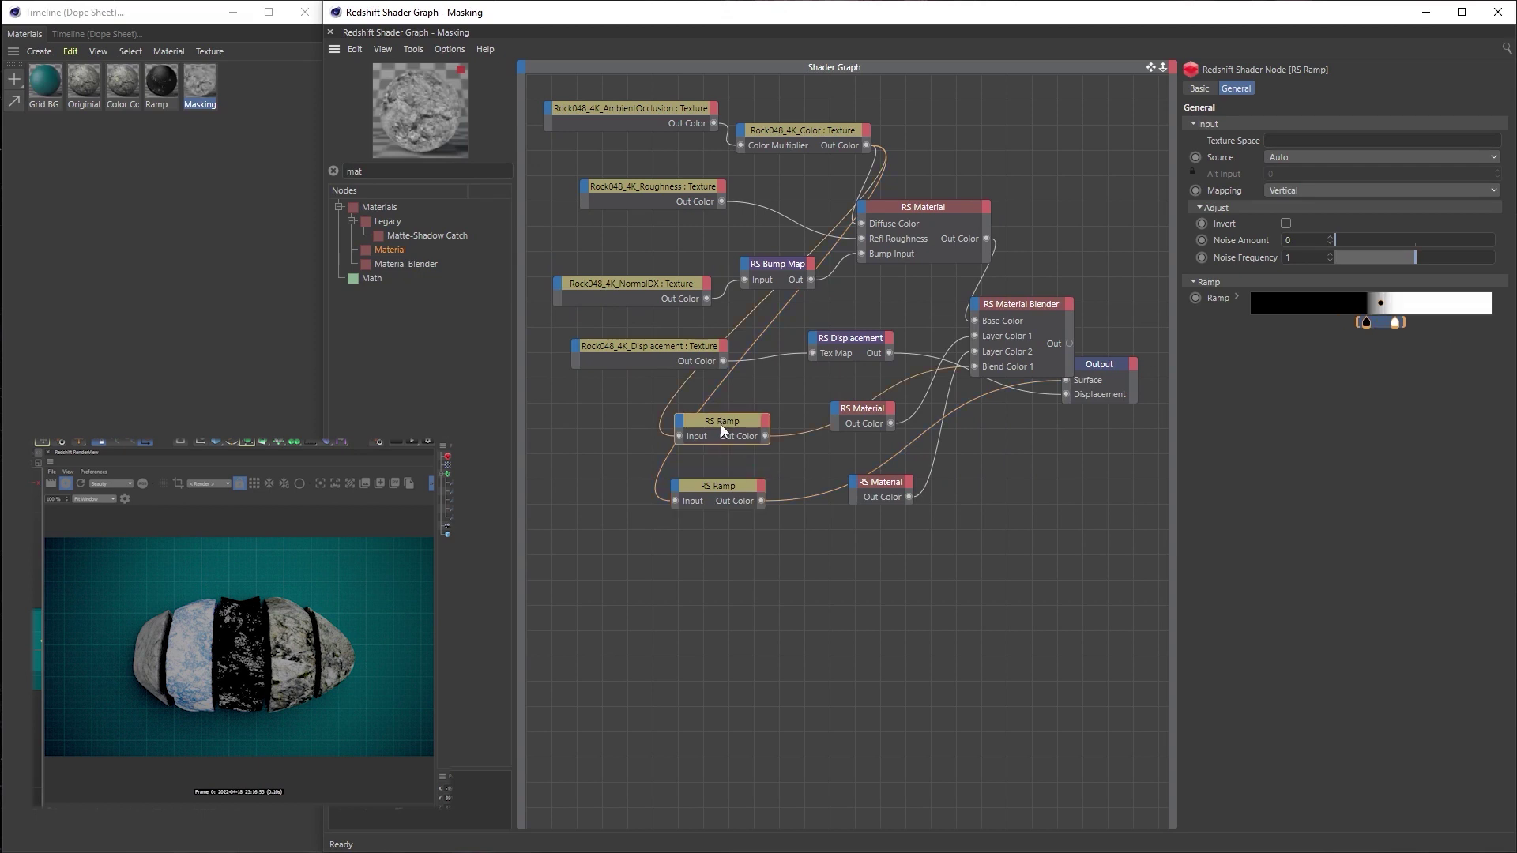
Compare the previews of both ramps and add a black knot at 72.368% to the upper ramp to form a white band
left_click(715, 491)
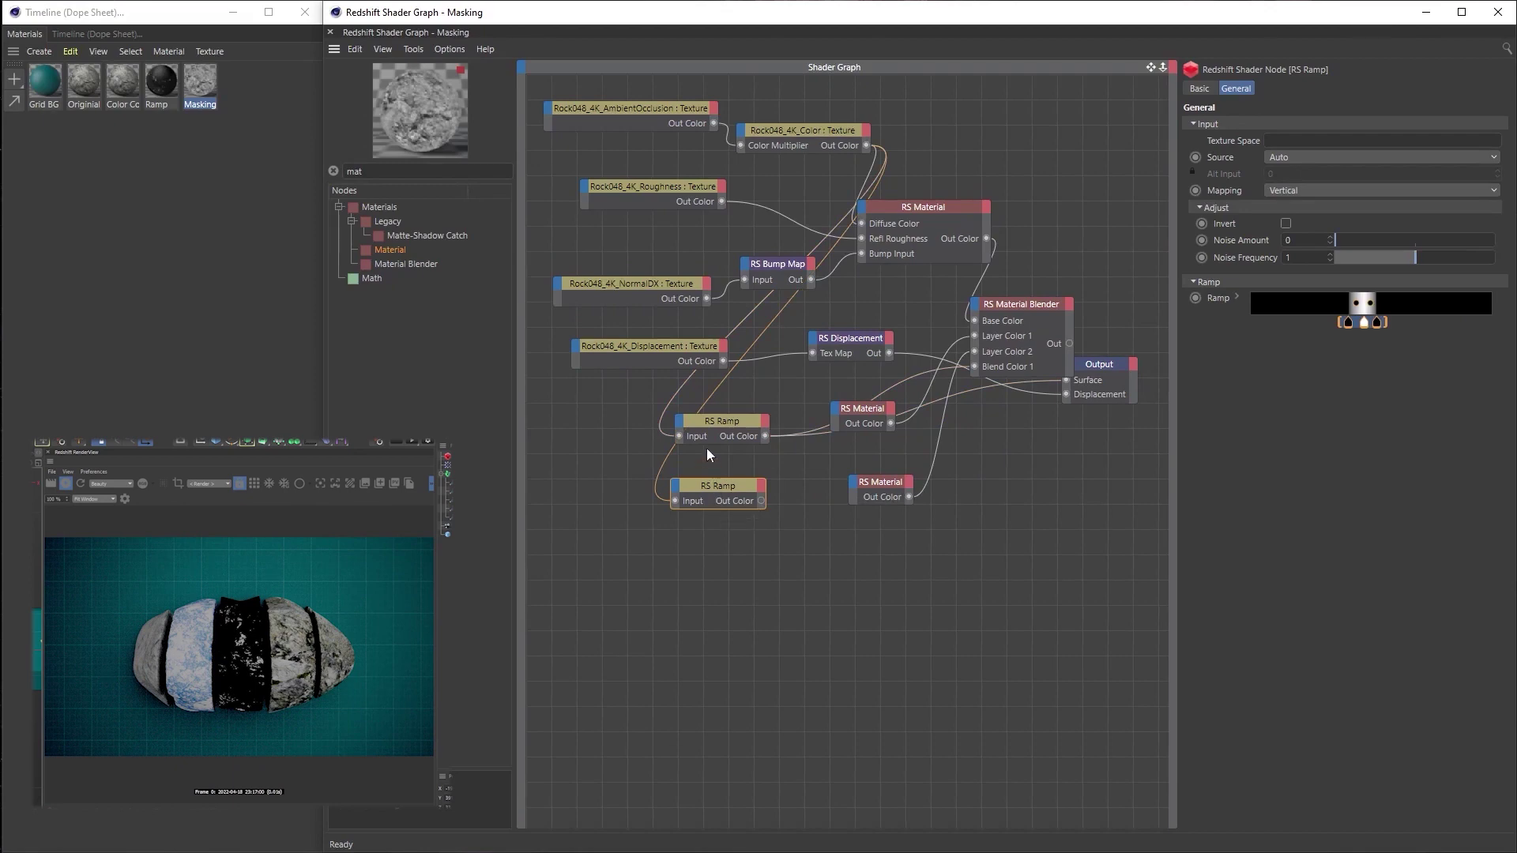
left_click(711, 427)
left_click(733, 487)
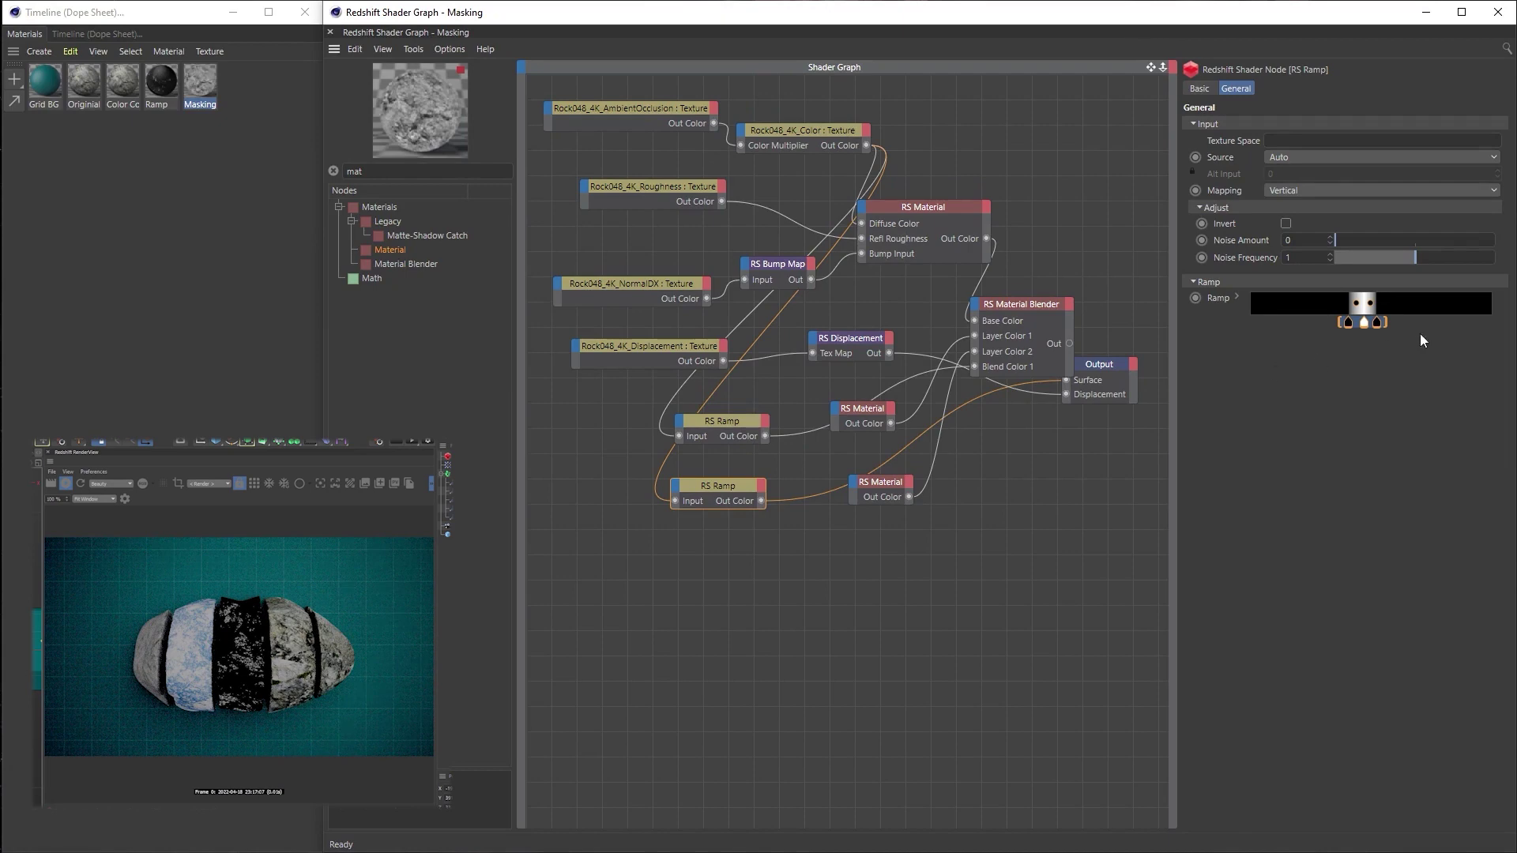
left_click(719, 430)
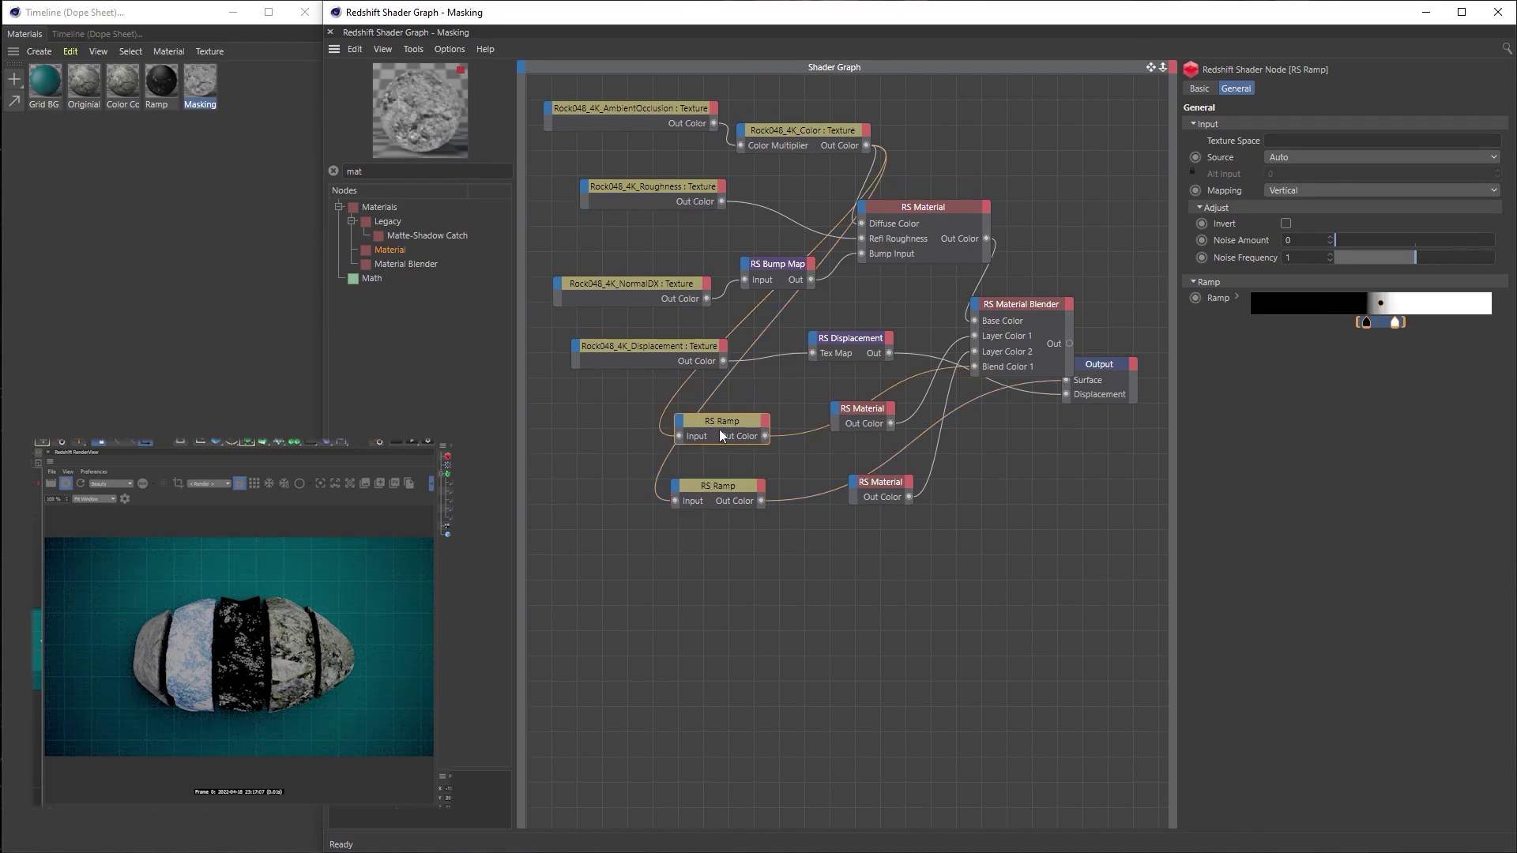
double_click(1425, 324)
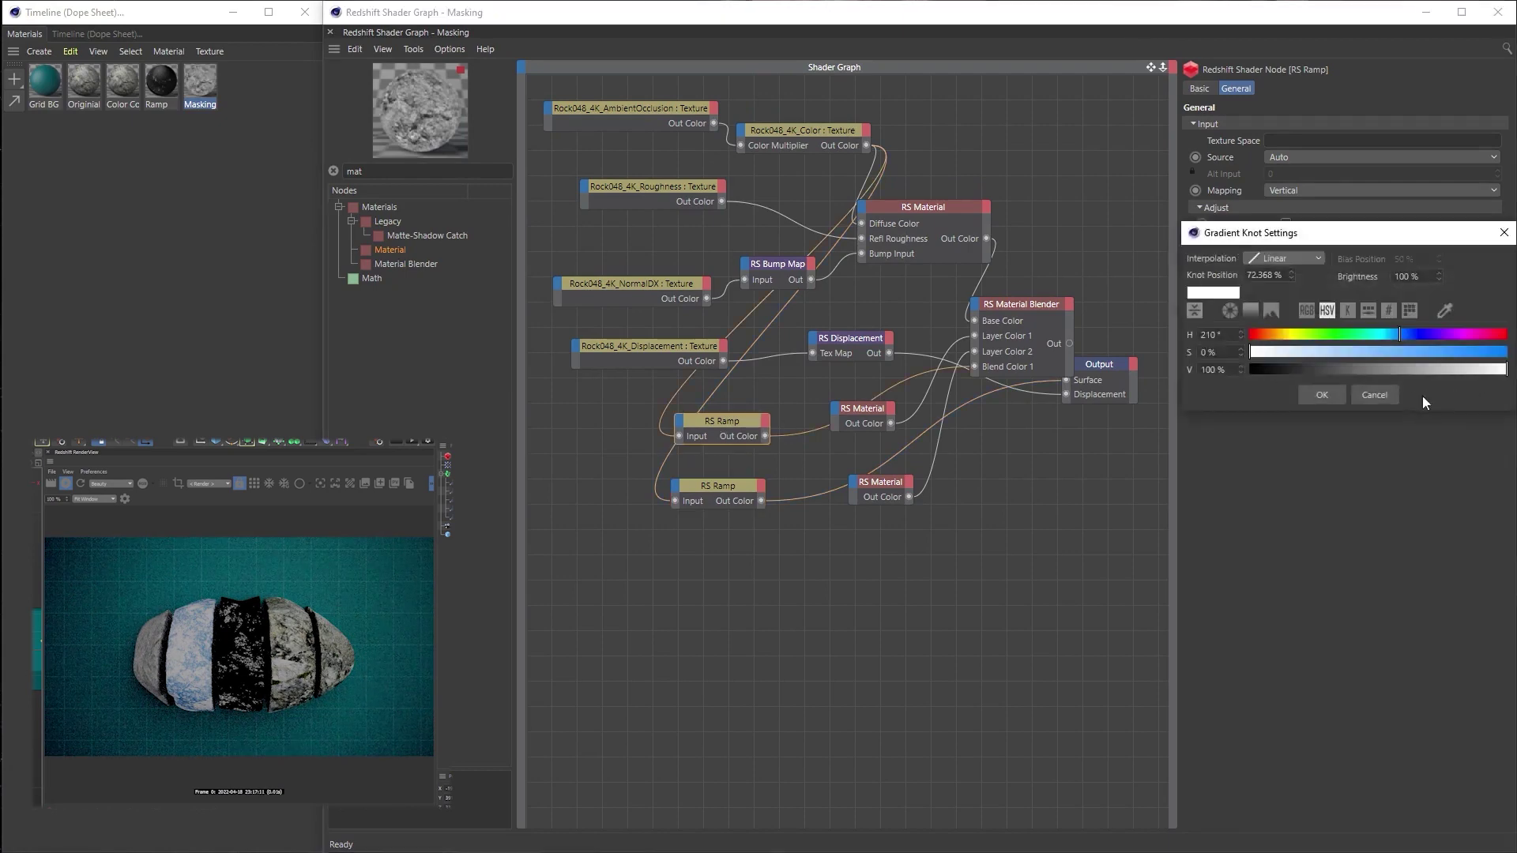
left_click(1313, 395)
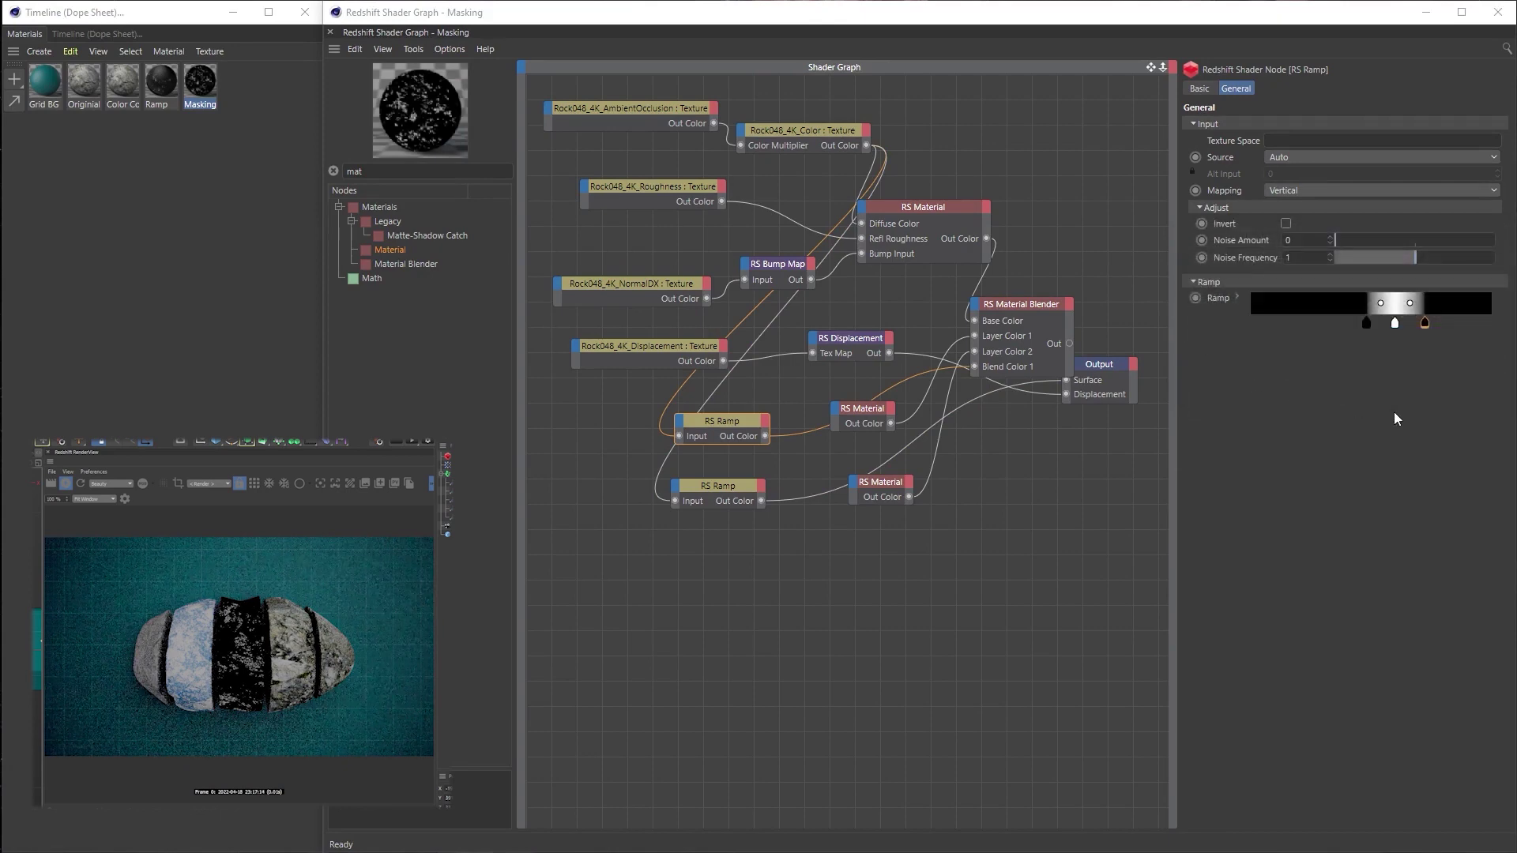
Place the upper ramp's white band just past the gradient's middle and the lower ramp's white band near its dark start
mouse_move(1434, 311)
left_mouse_down()
mouse_move(1354, 338)
mouse_move(1423, 338)
left_mouse_up()
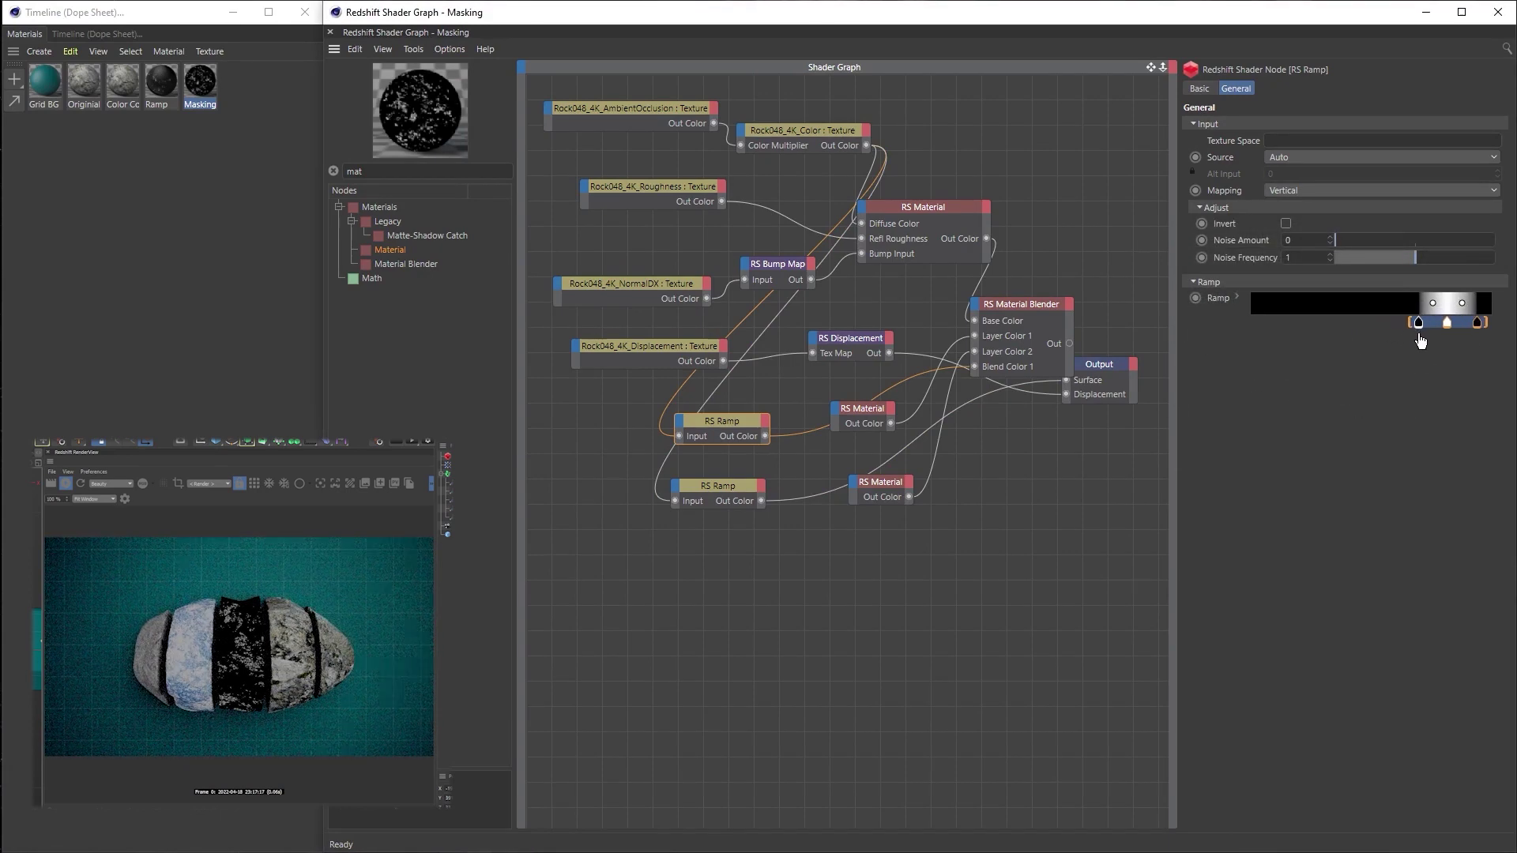
left_click(723, 482)
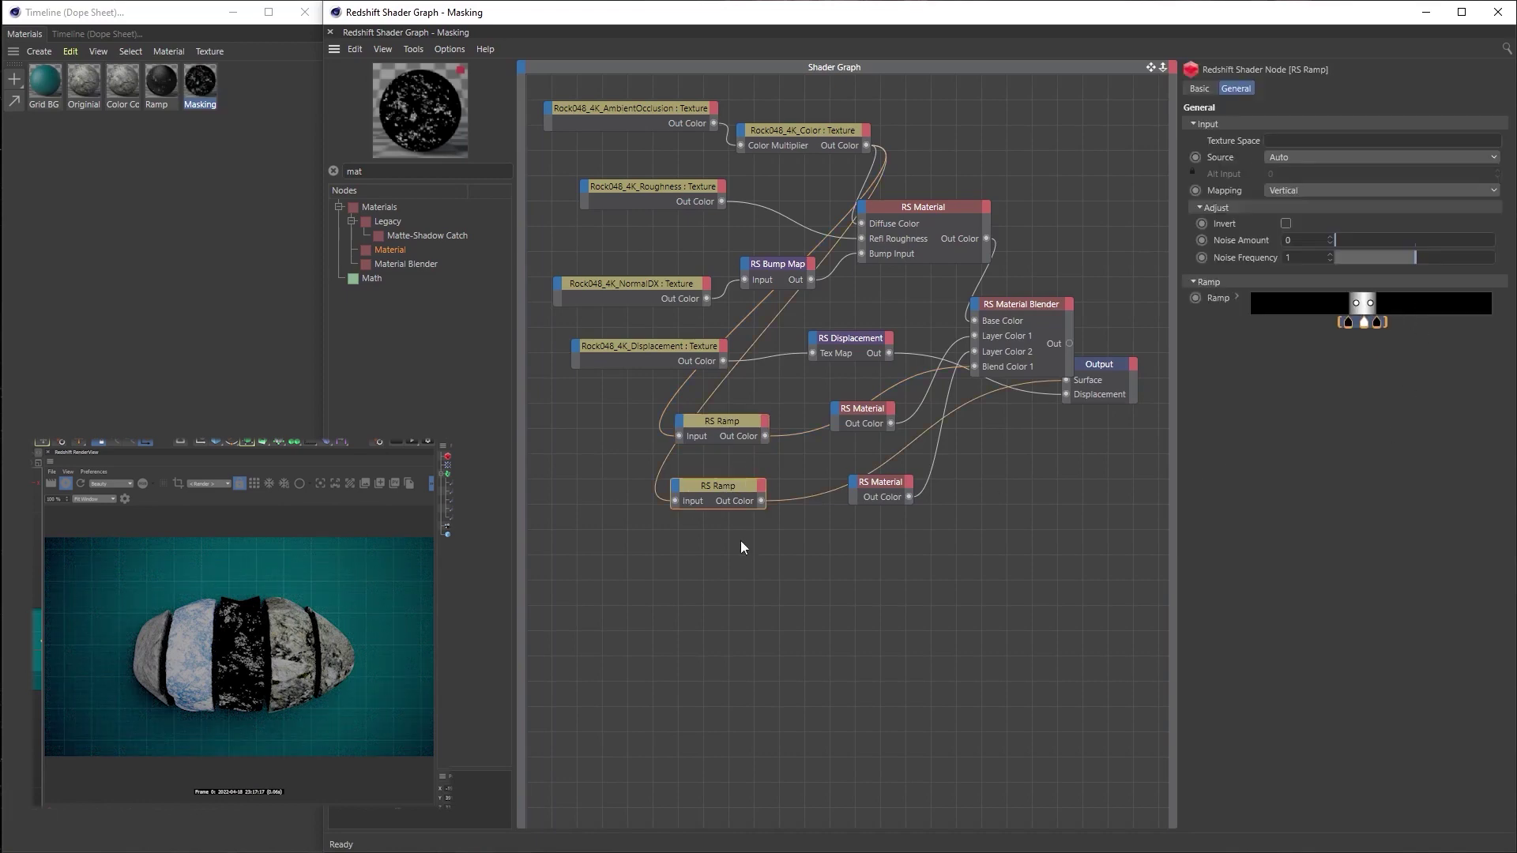
left_click(720, 420)
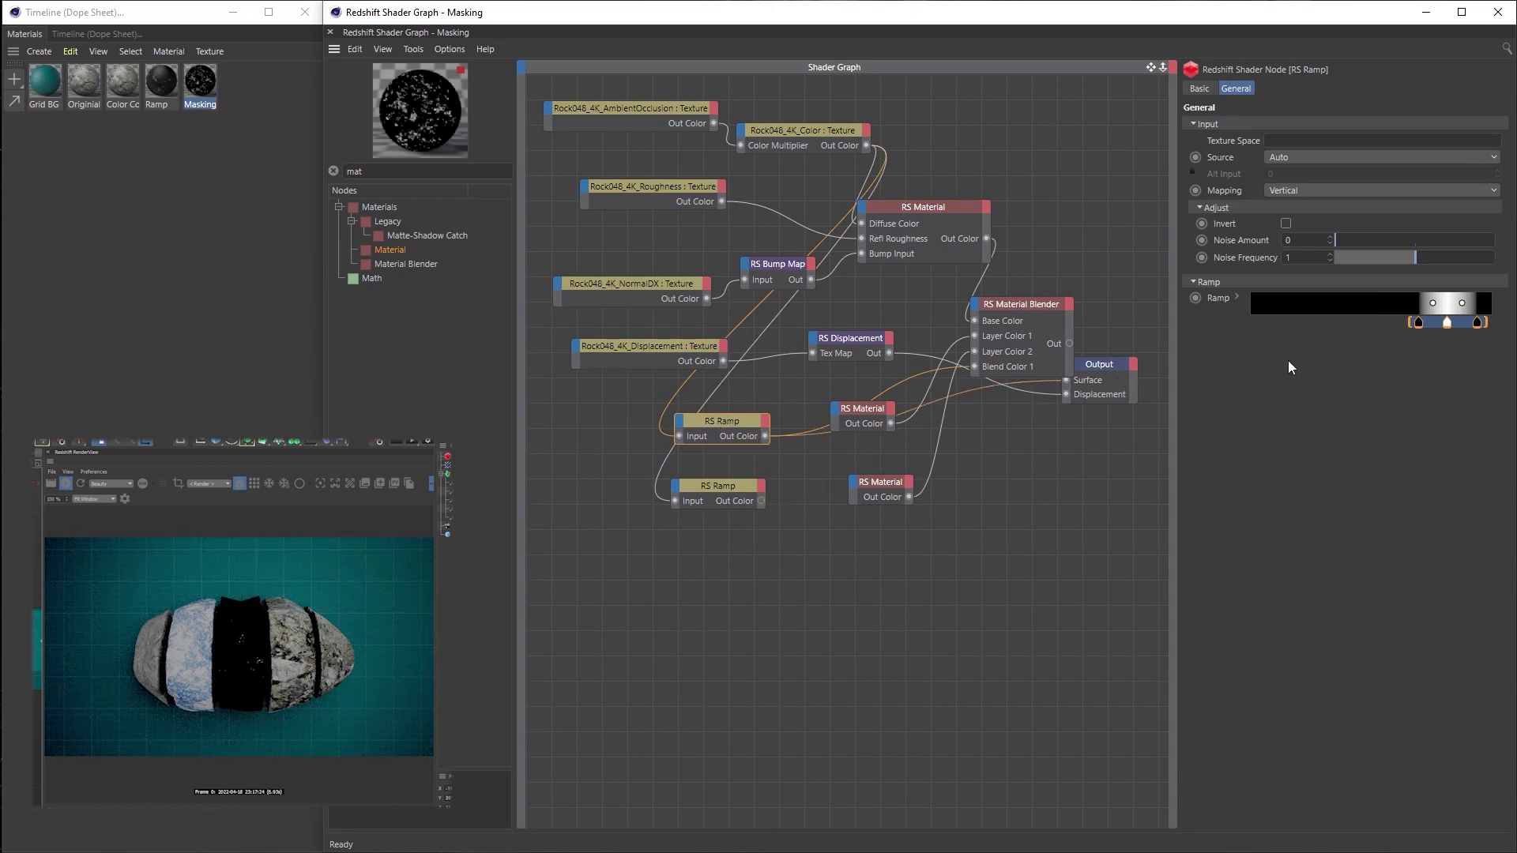
left_click_drag(1420, 337, 1358, 336)
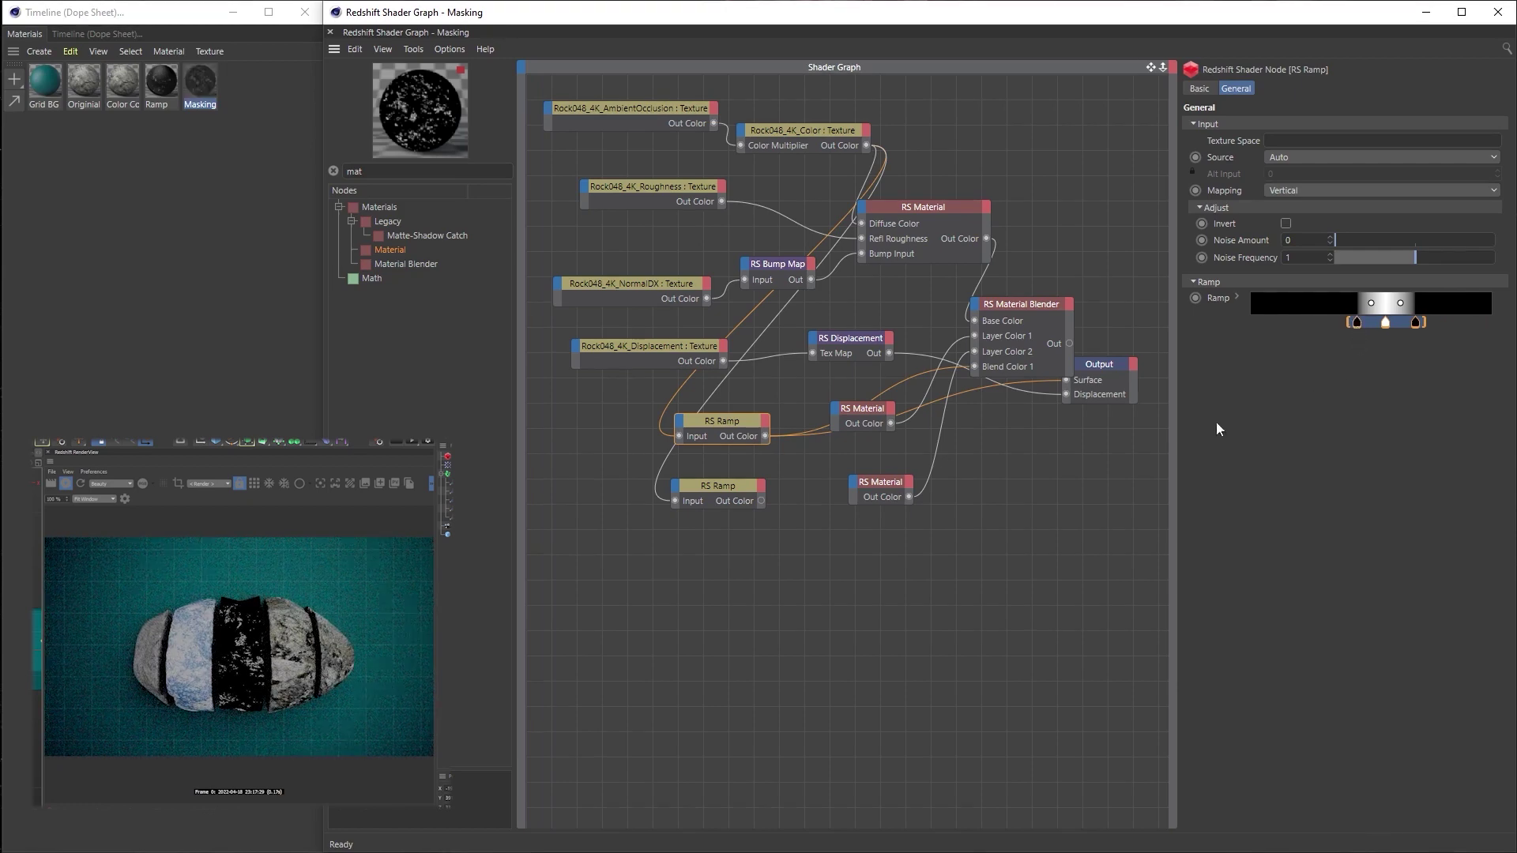
left_click(730, 491)
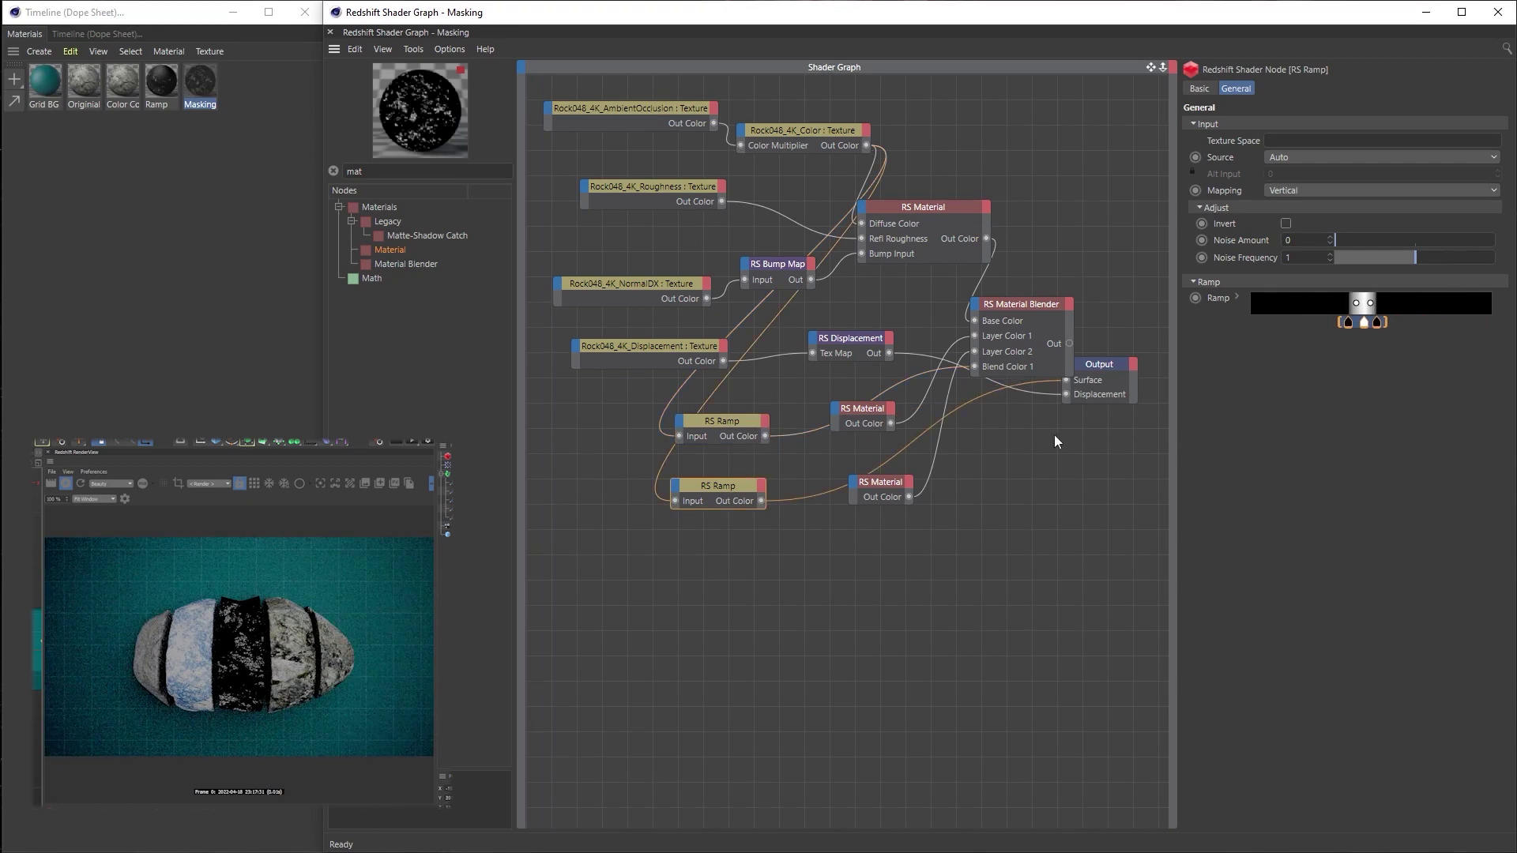
left_click_drag(1351, 322, 1267, 331)
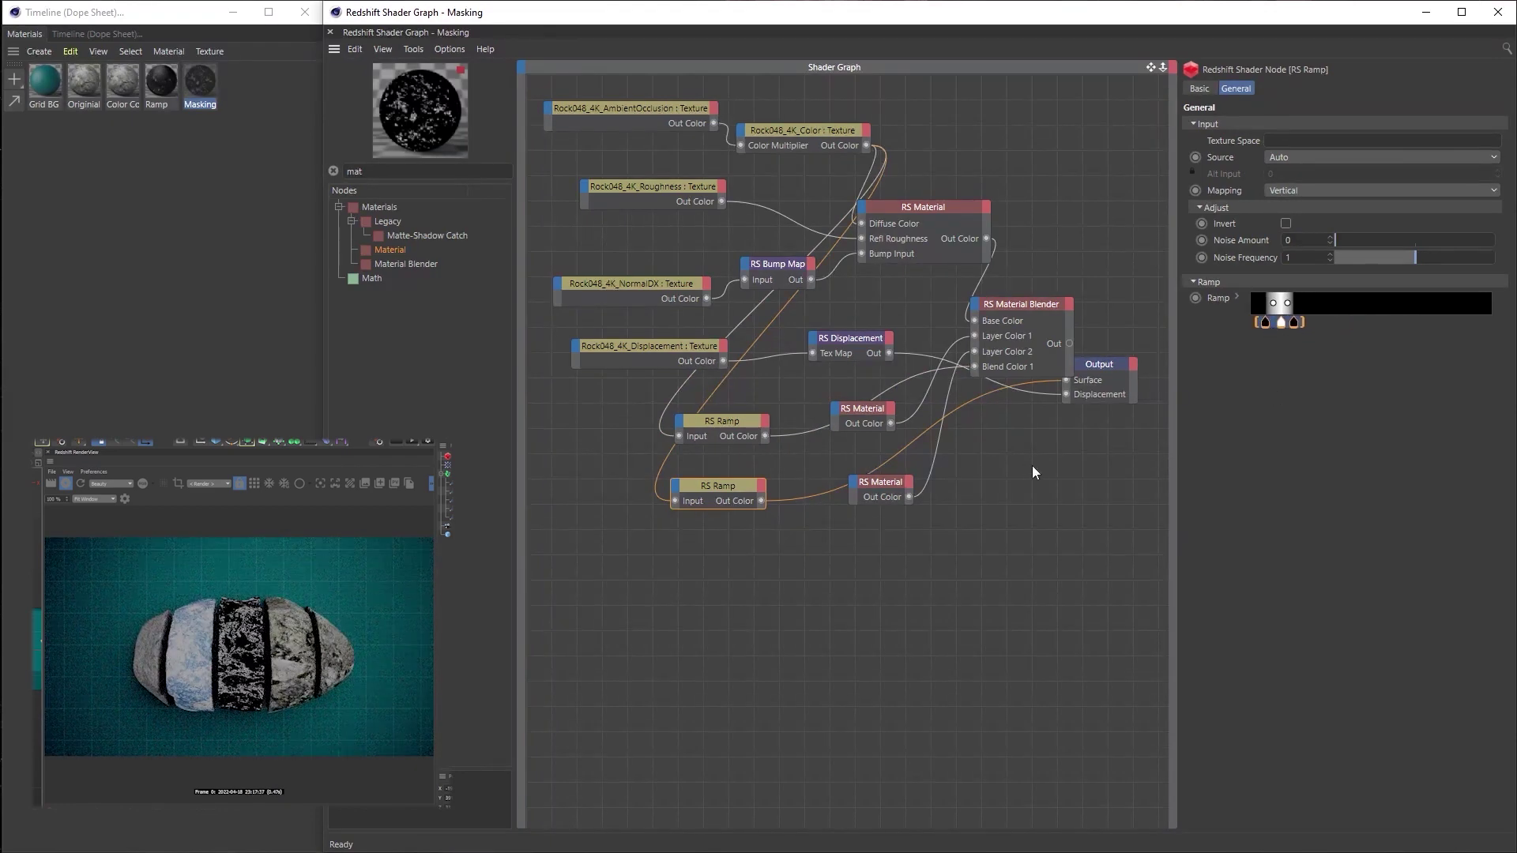
Connect the lower ramp to the blender's Blend Color 2 and route the blender into the Surface of the Output node, moved lower
left_click_drag(764, 499, 984, 307)
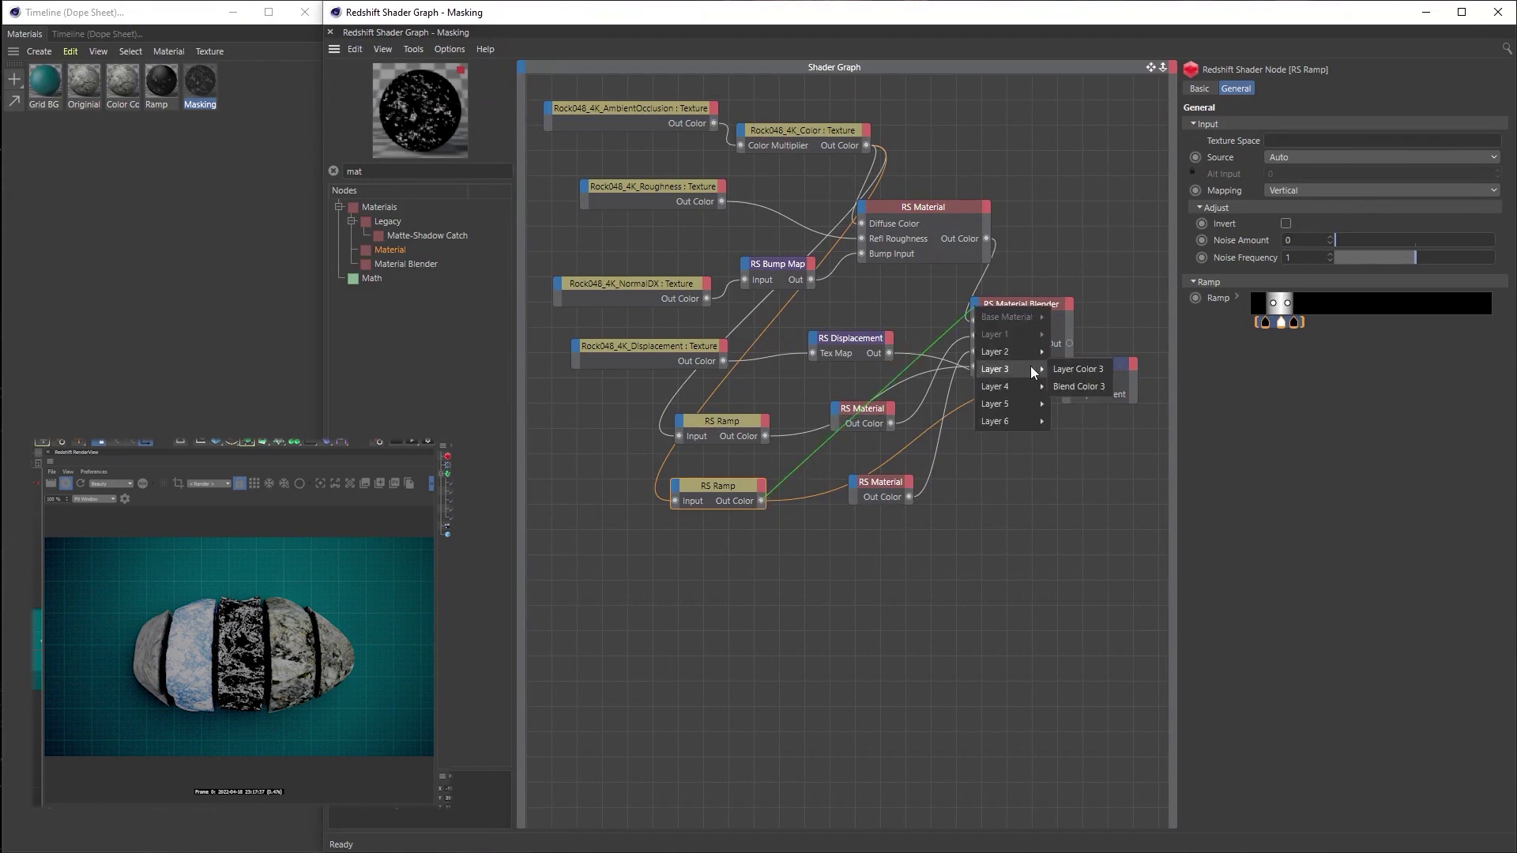
mouse_move(1030, 354)
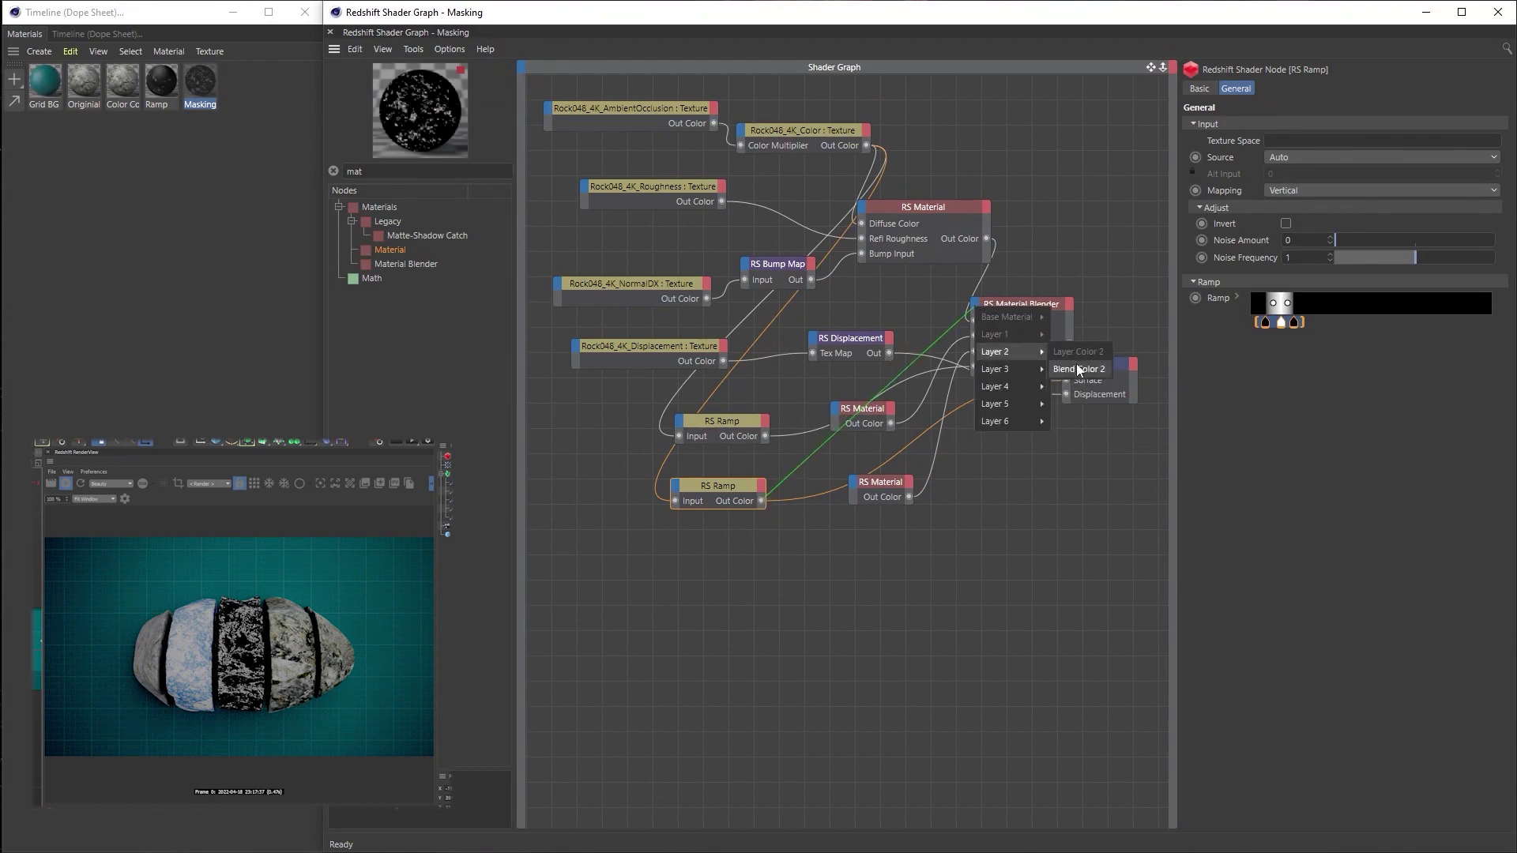
left_click(1074, 368)
left_click_drag(1099, 369, 1129, 473)
left_click(1027, 310)
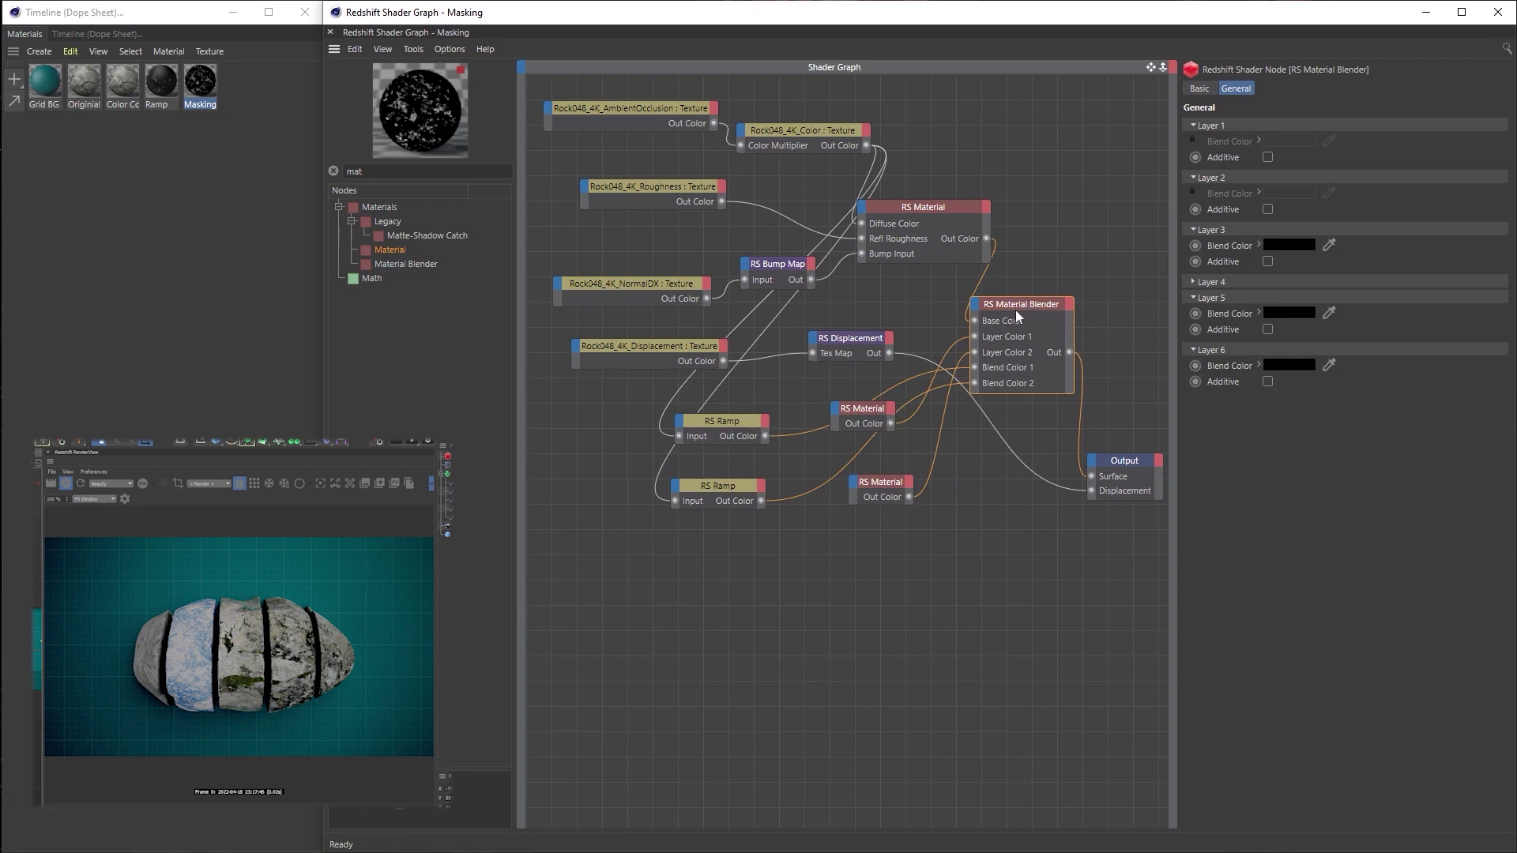
Shift the upper ramp's white band toward the gradient's start and the lower ramp's white band past the middle
left_click(725, 433)
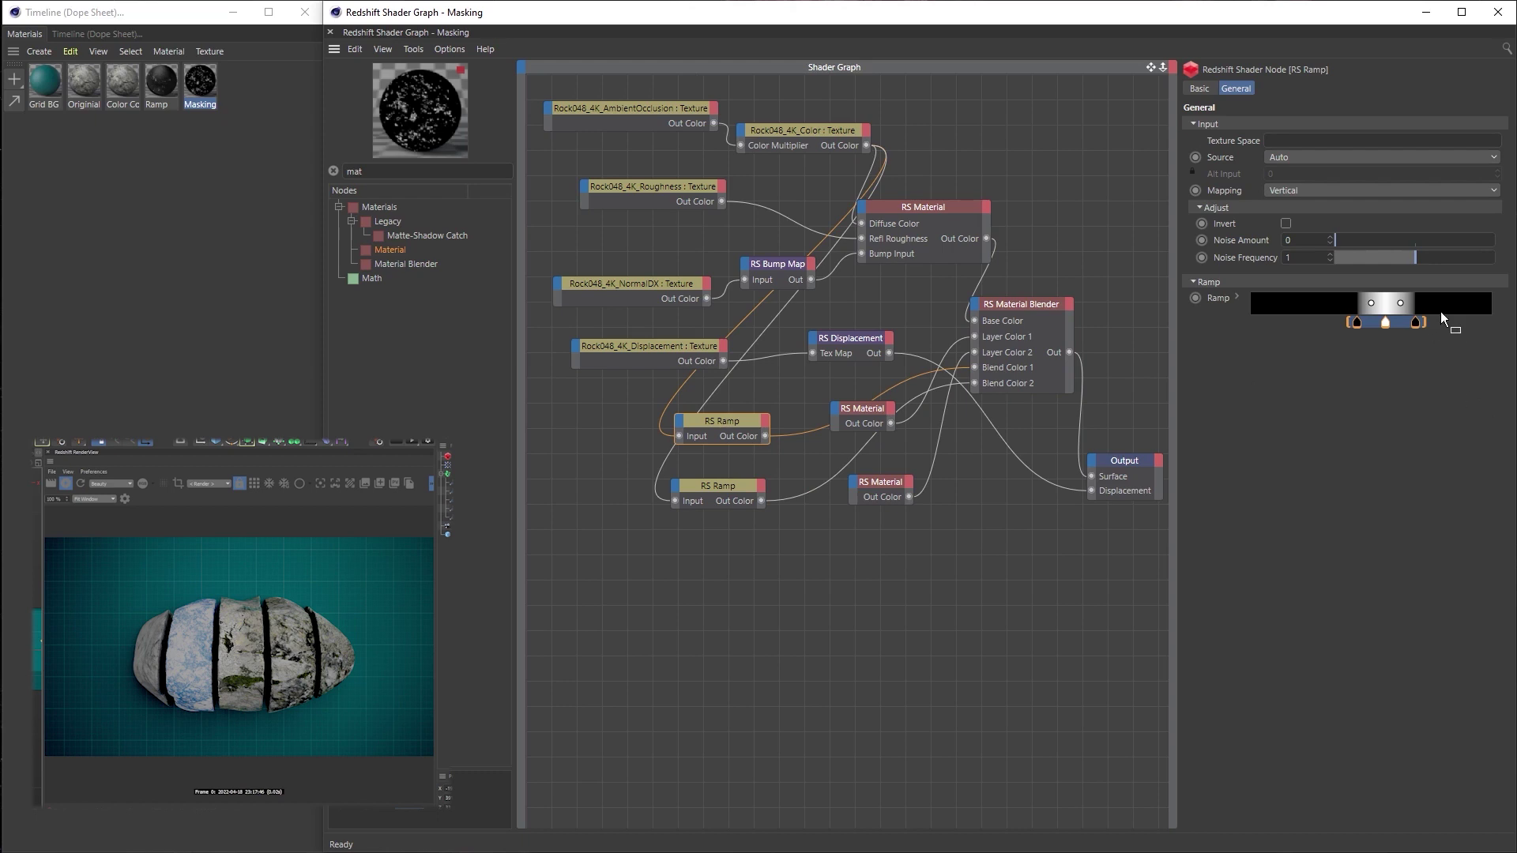
left_click_drag(1359, 328, 1287, 332)
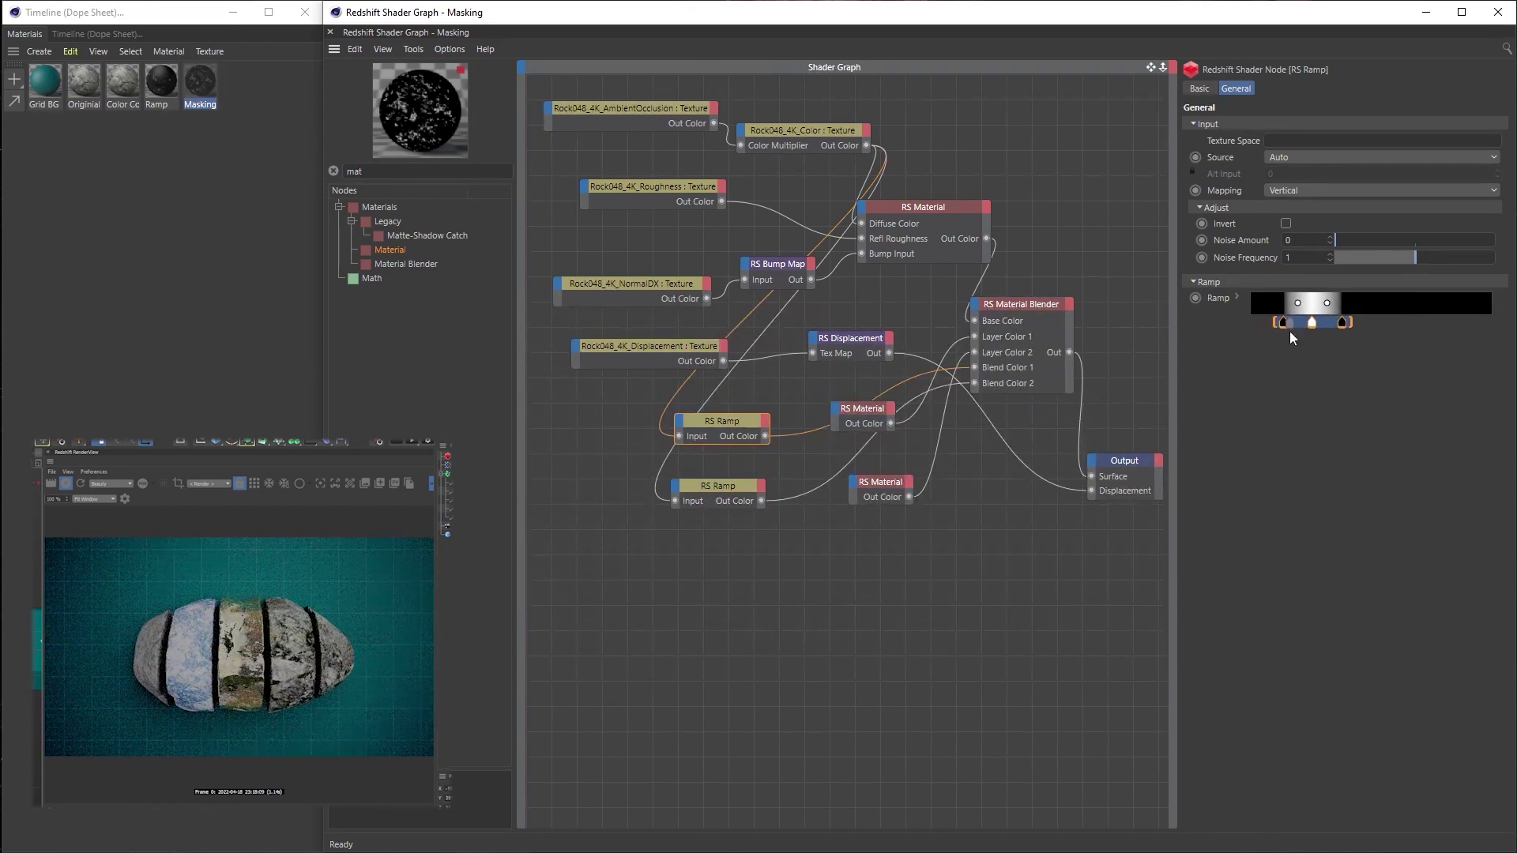
mouse_move(1286, 328)
left_mouse_down()
mouse_move(1427, 329)
mouse_move(1305, 327)
left_mouse_up()
left_click(746, 486)
left_click_drag(1281, 324, 1391, 342)
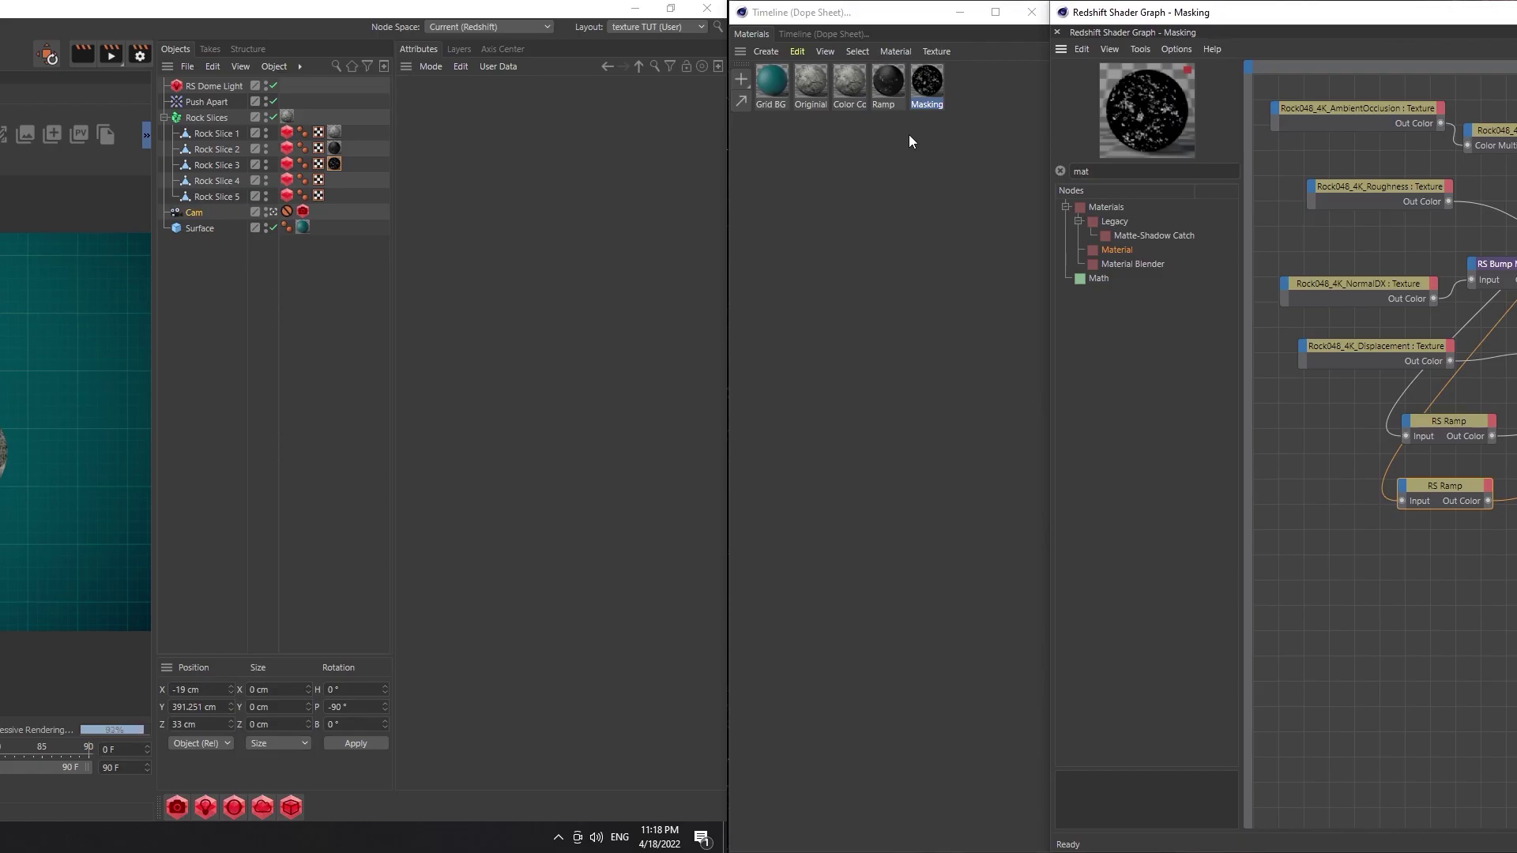
Duplicate the Originial material as Mixing and apply it to Rock Slice 4
left_click_drag(821, 91, 951, 105, "ctrl")
double_click(968, 104)
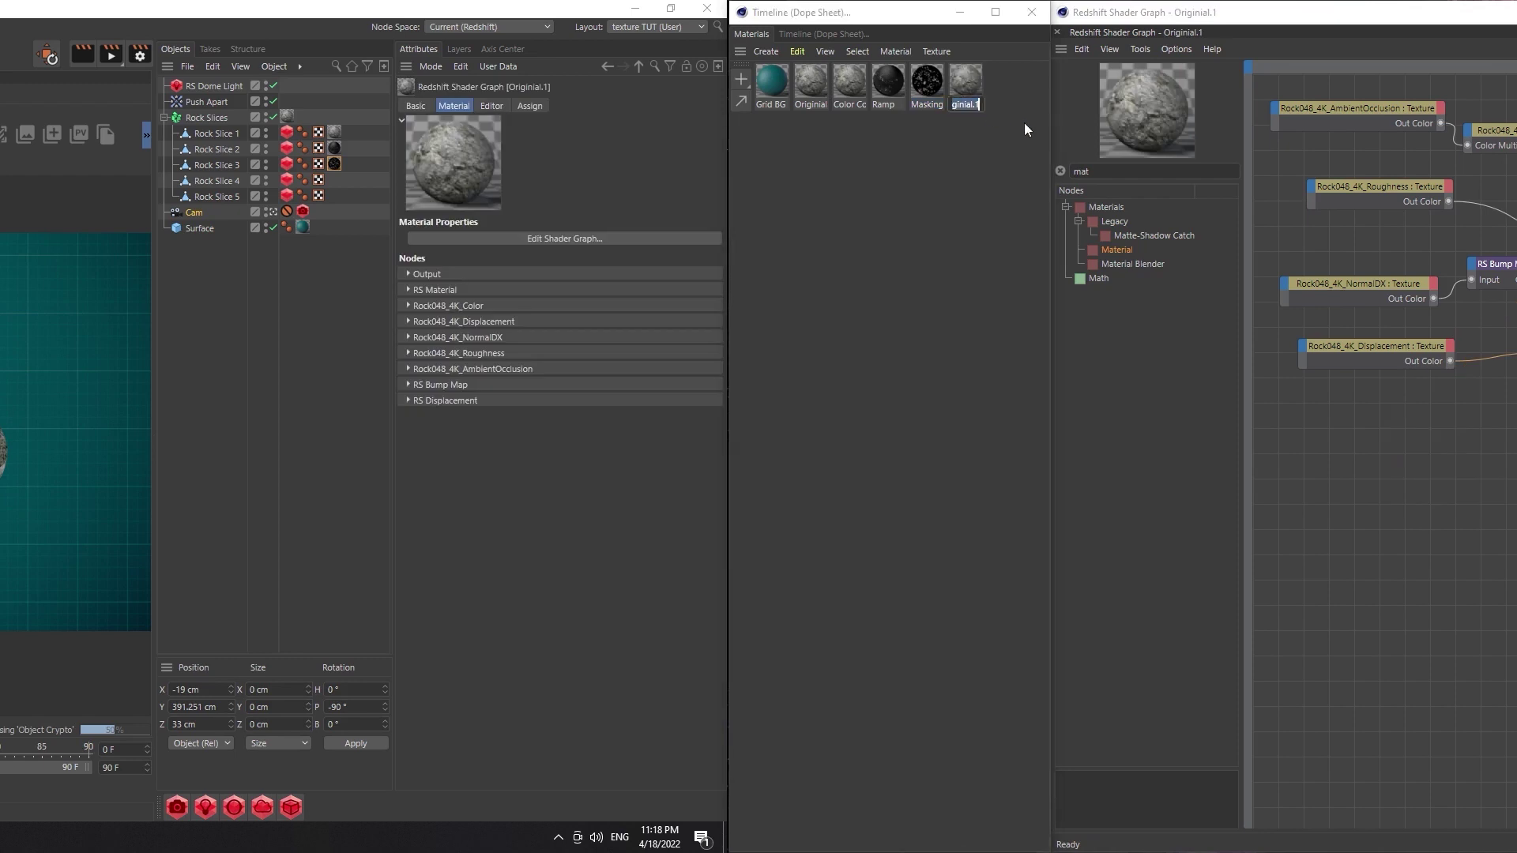
type("Mixing")
key("Return")
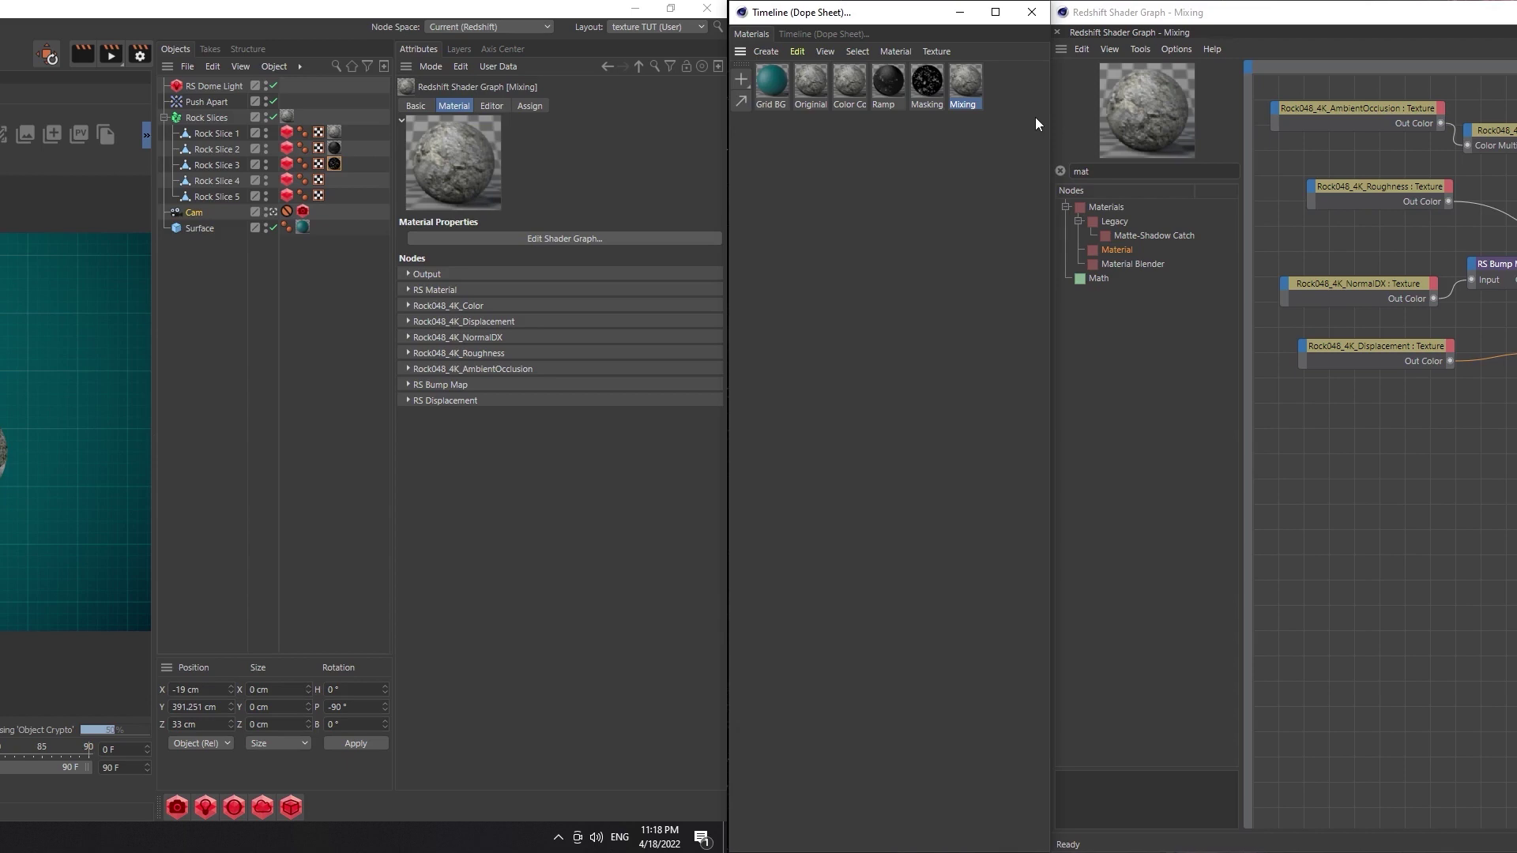
left_click_drag(859, 226, 207, 183)
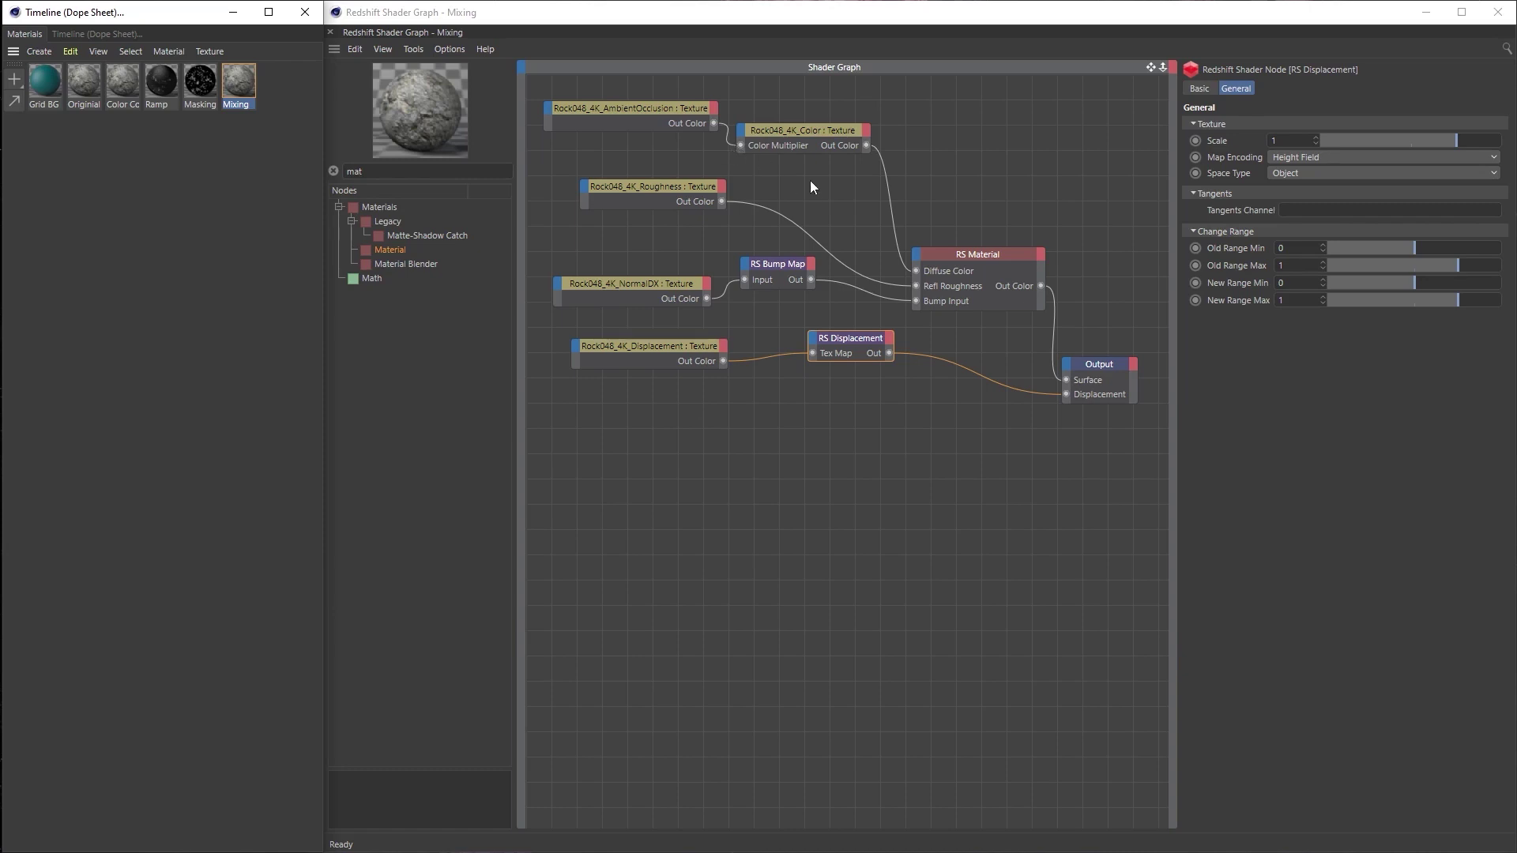
Duplicate the rock material's node network without the displacement below the original, add a Material Blender between them, and shift the Output node outward
left_click_drag(633, 90, 1020, 299)
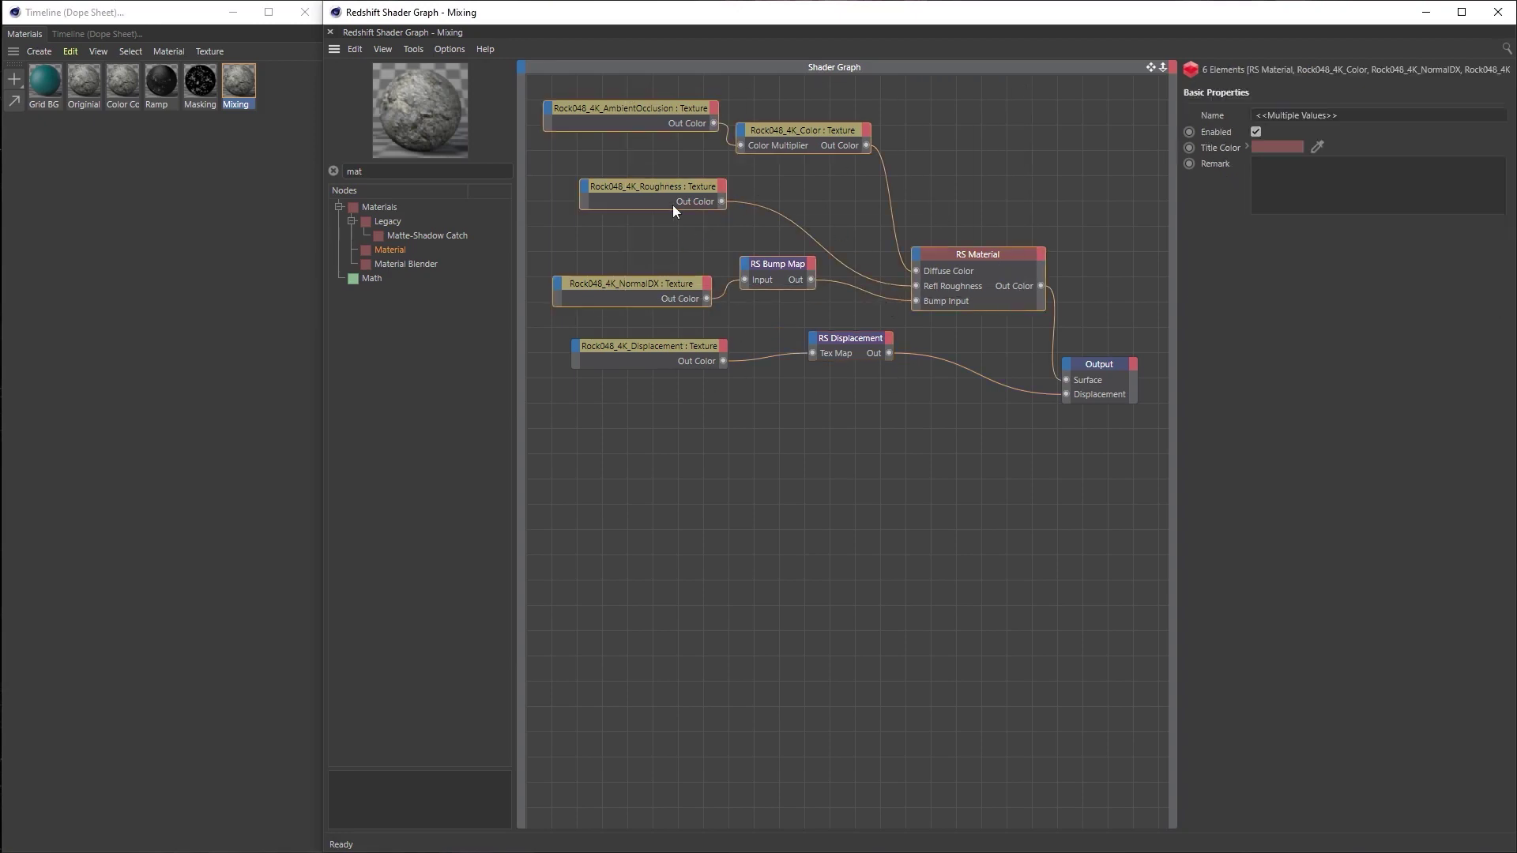
left_click_drag(670, 188, 666, 512)
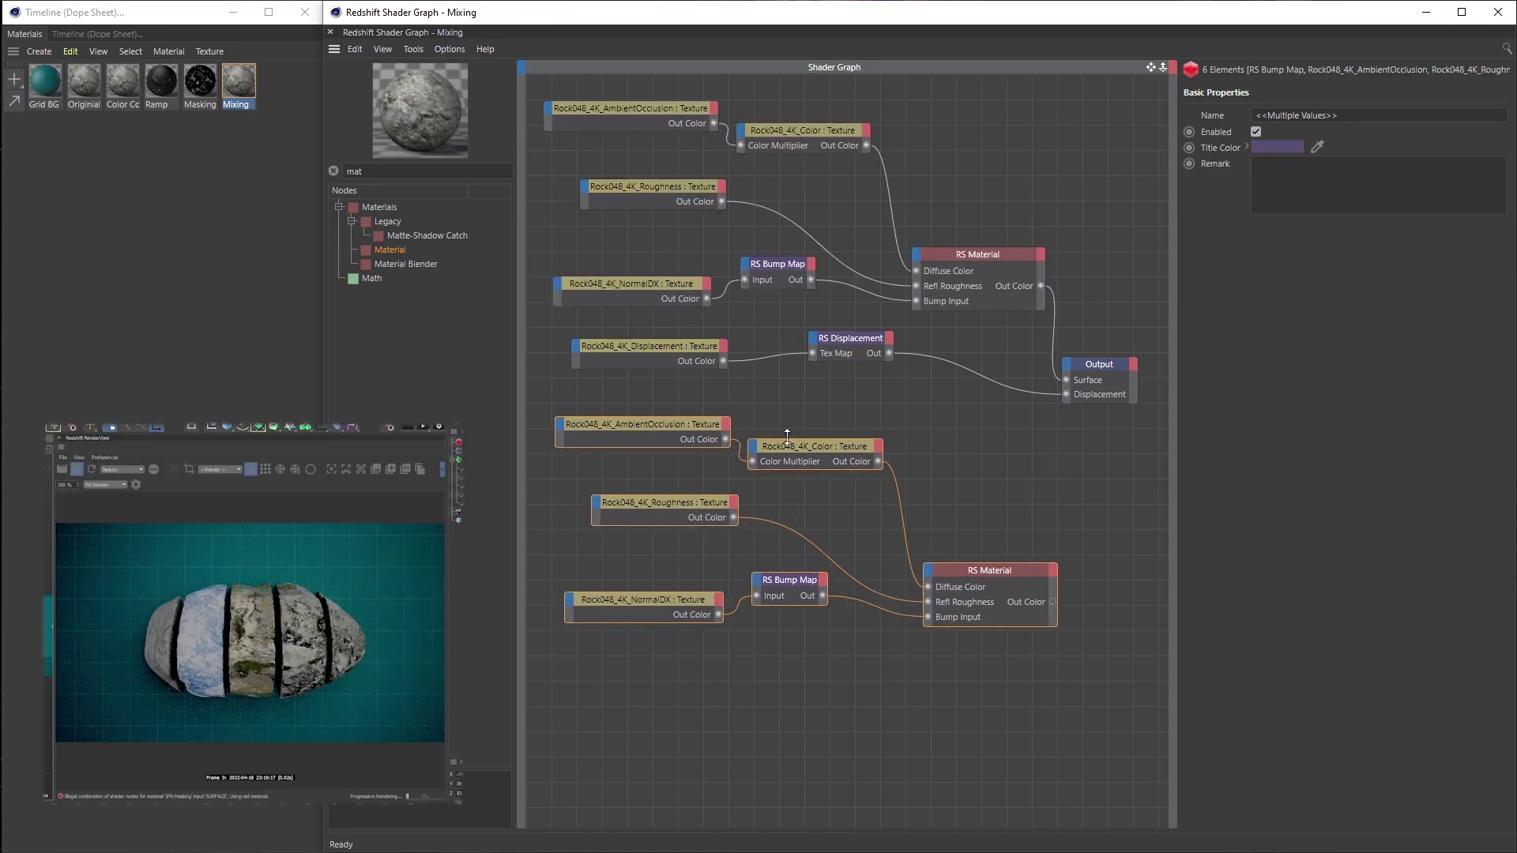
left_click_drag(421, 266, 1024, 478)
left_click_drag(1093, 364, 1119, 367)
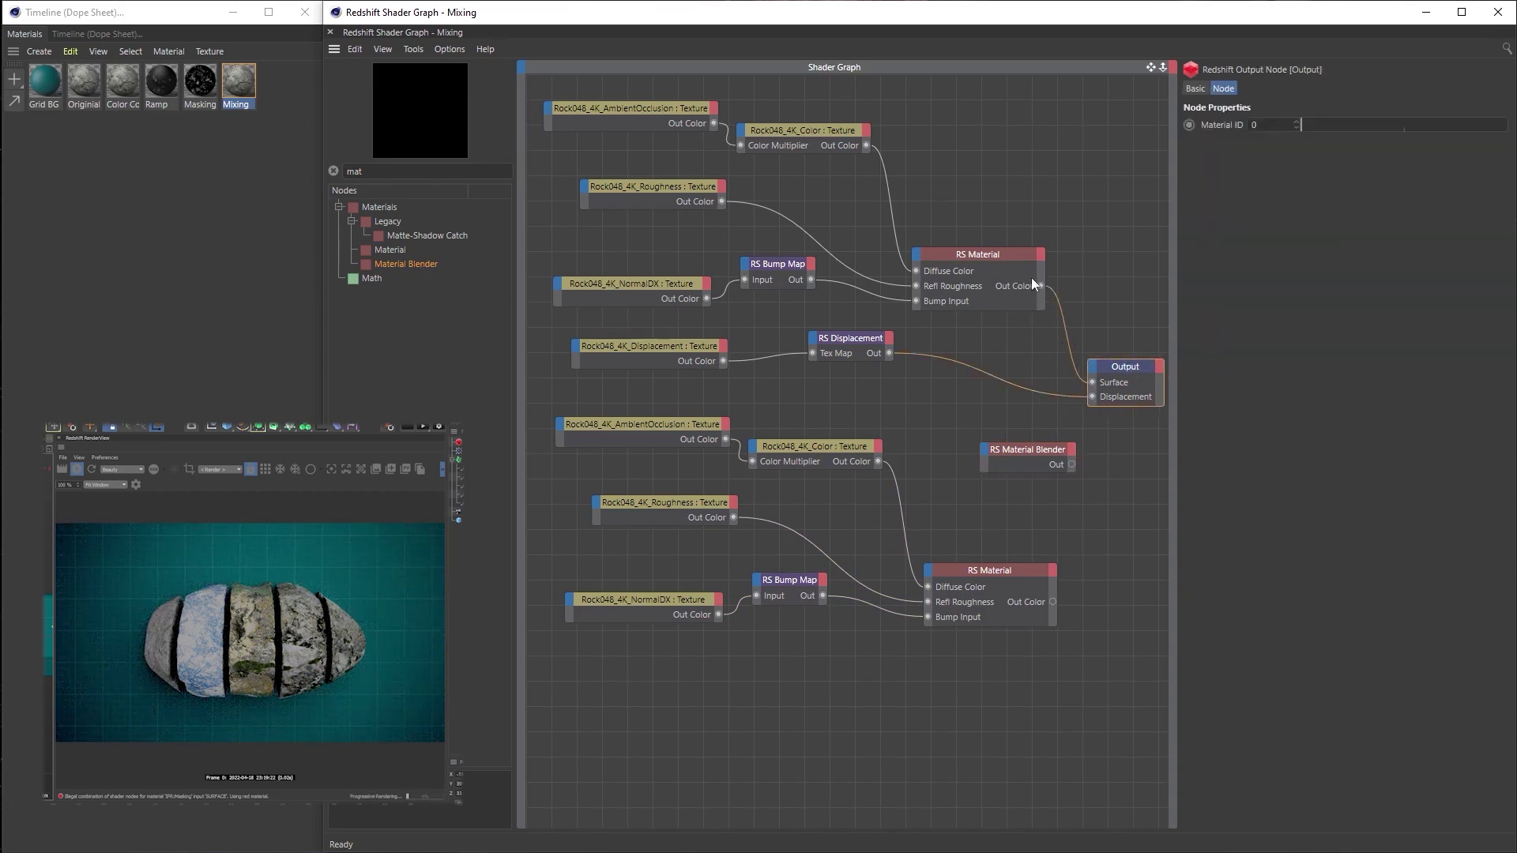
Connect the original RS Material to the blender's Base Color and the duplicate to Layer Color 1, with the blender feeding the Output's Surface
left_click_drag(1042, 286, 1019, 438)
left_click(1074, 459)
left_click_drag(1051, 600, 967, 439)
mouse_move(1003, 462)
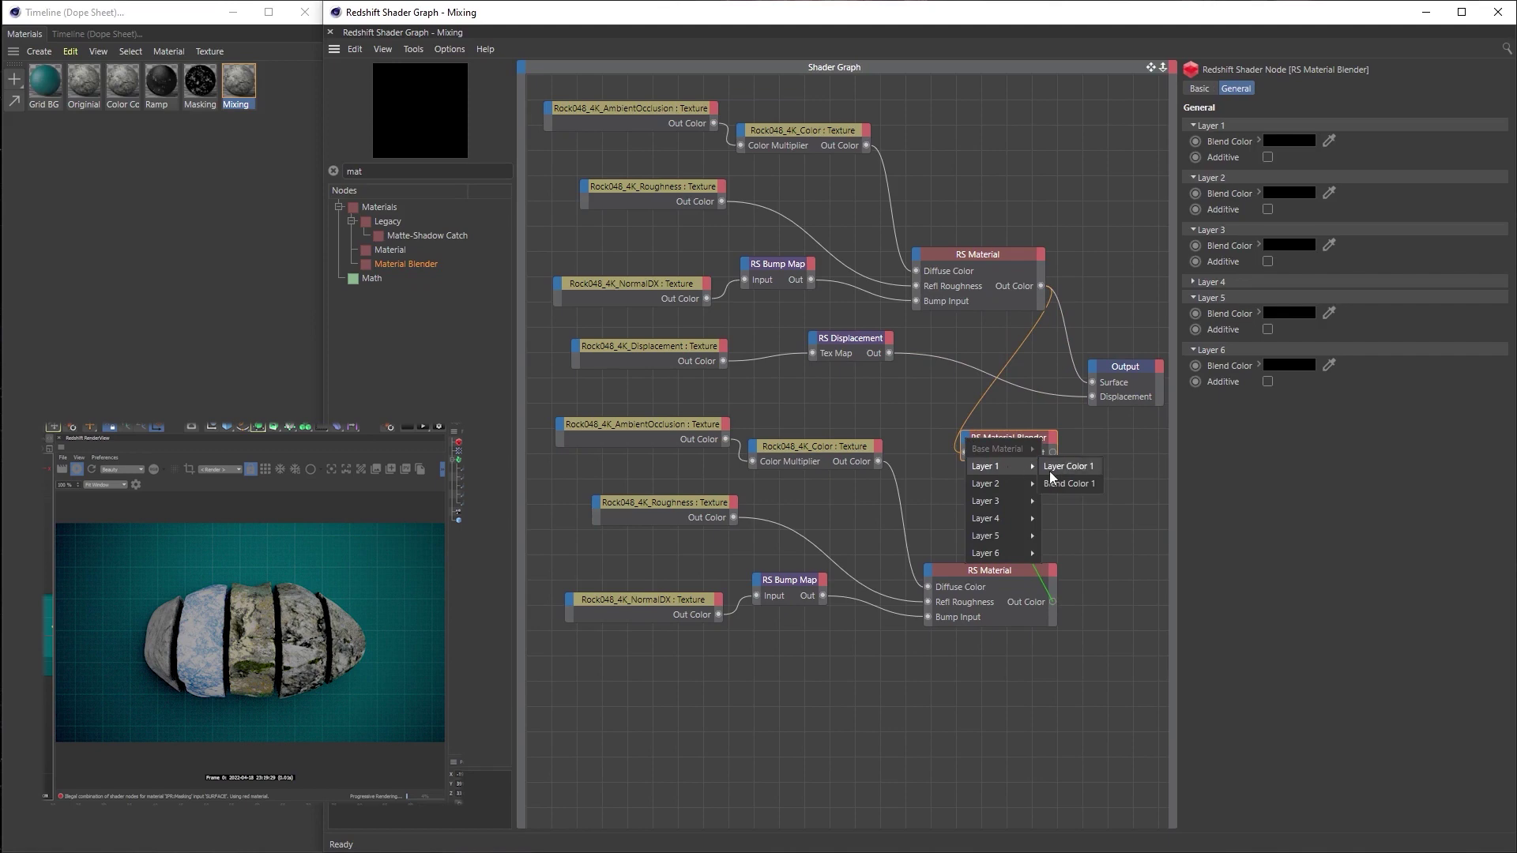
left_click(1054, 473)
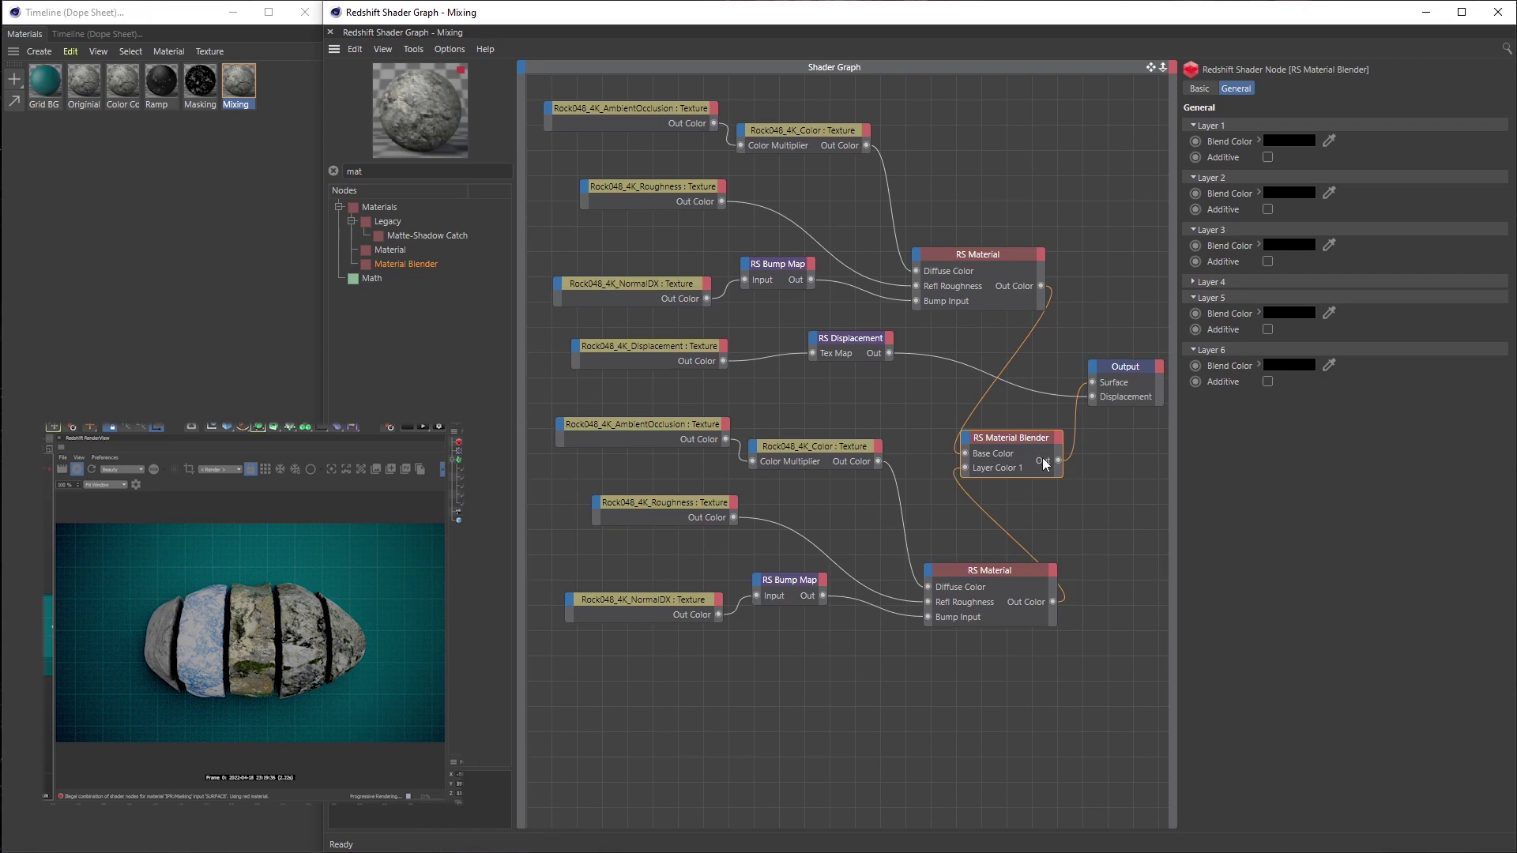
Add a Maxon Noise node and a Ramp node side by side below the duplicated network
left_click(383, 172)
type("maxon")
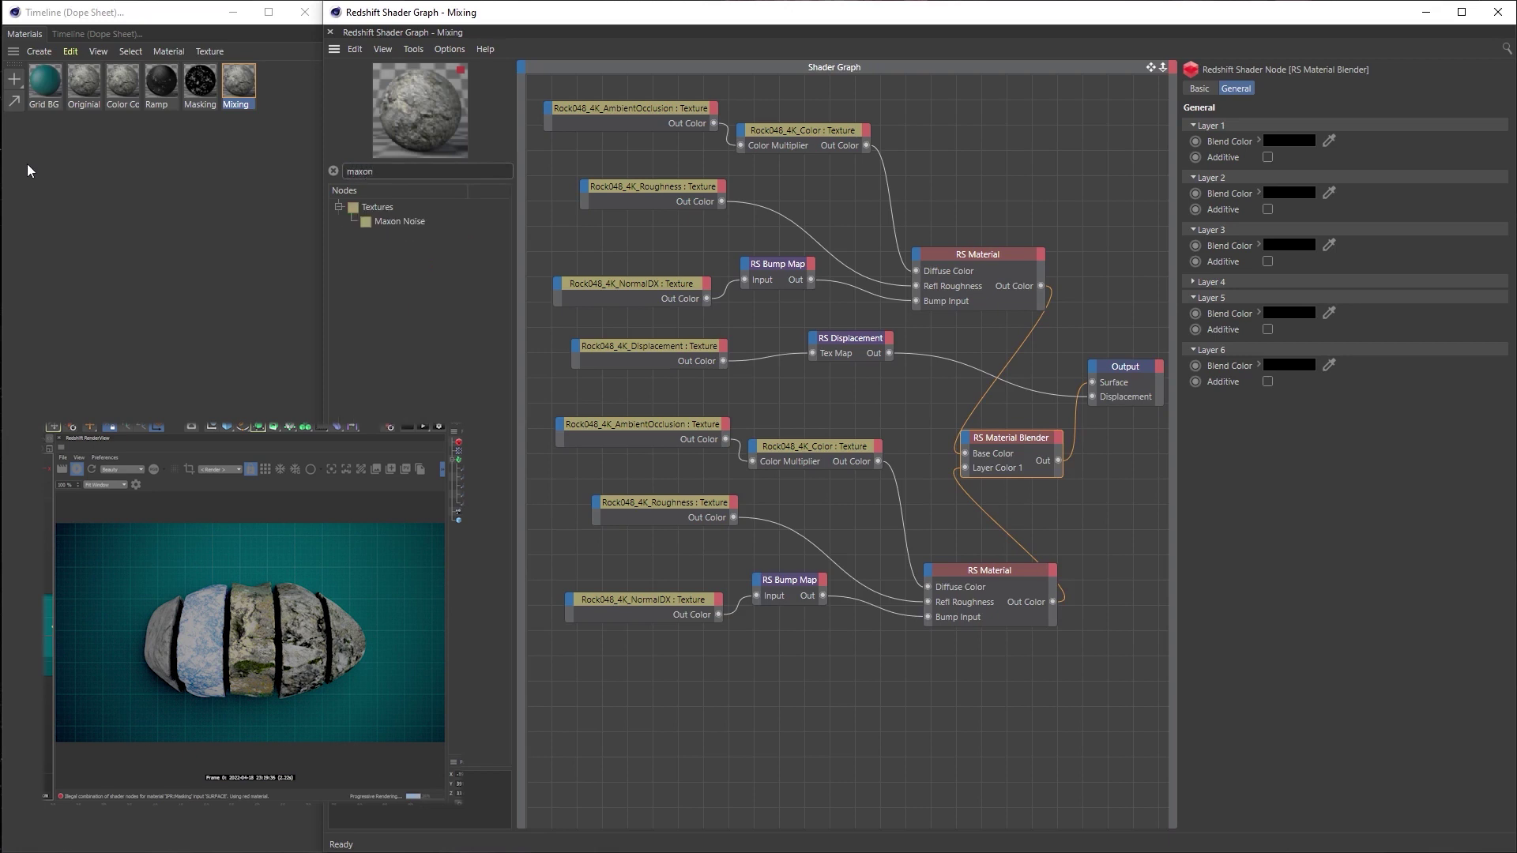
left_click_drag(420, 212, 721, 683)
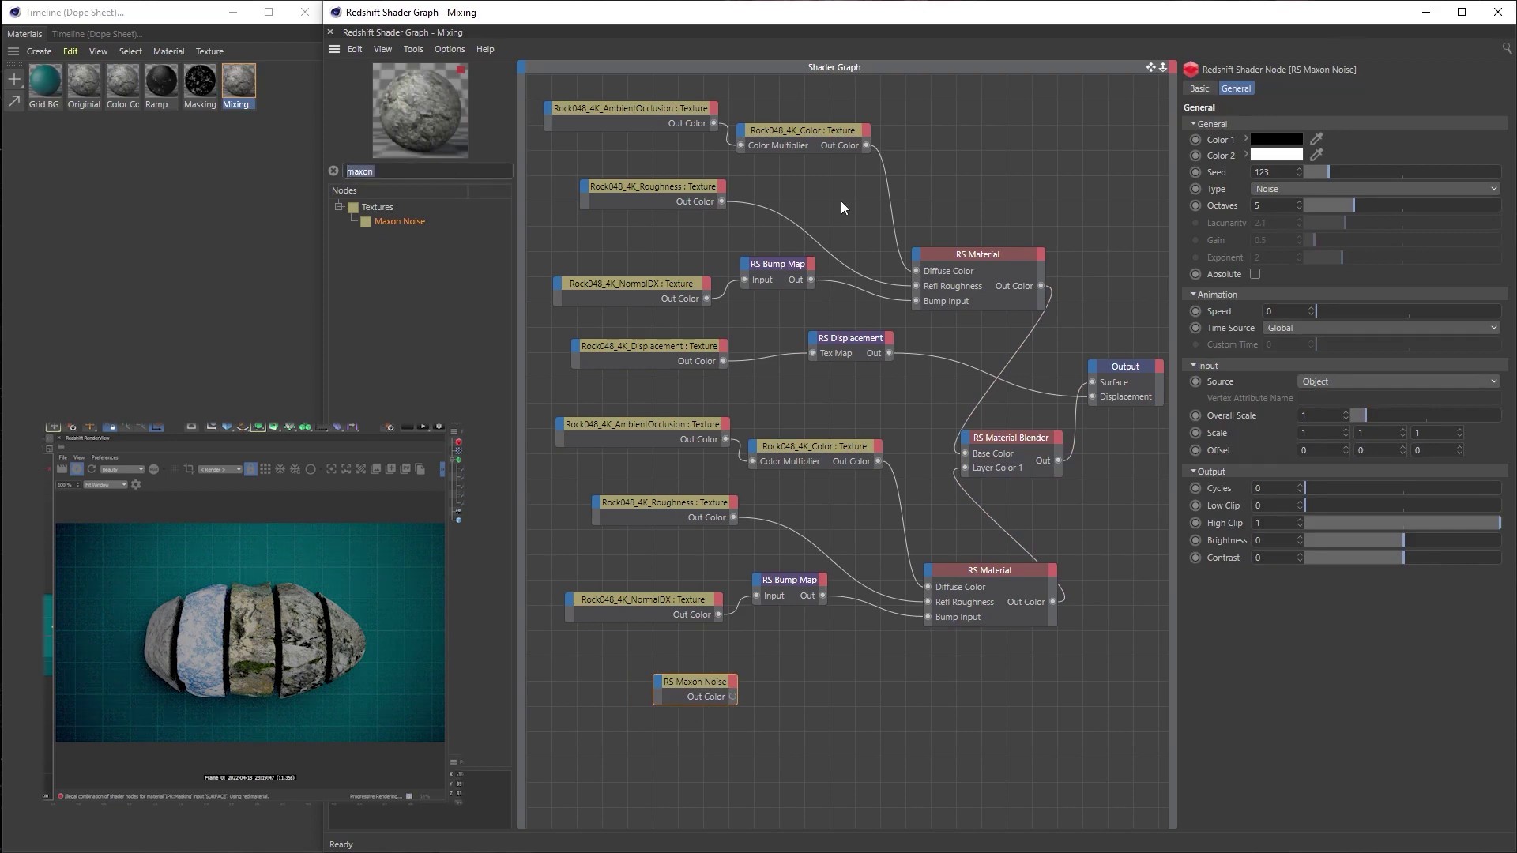
type("ramp")
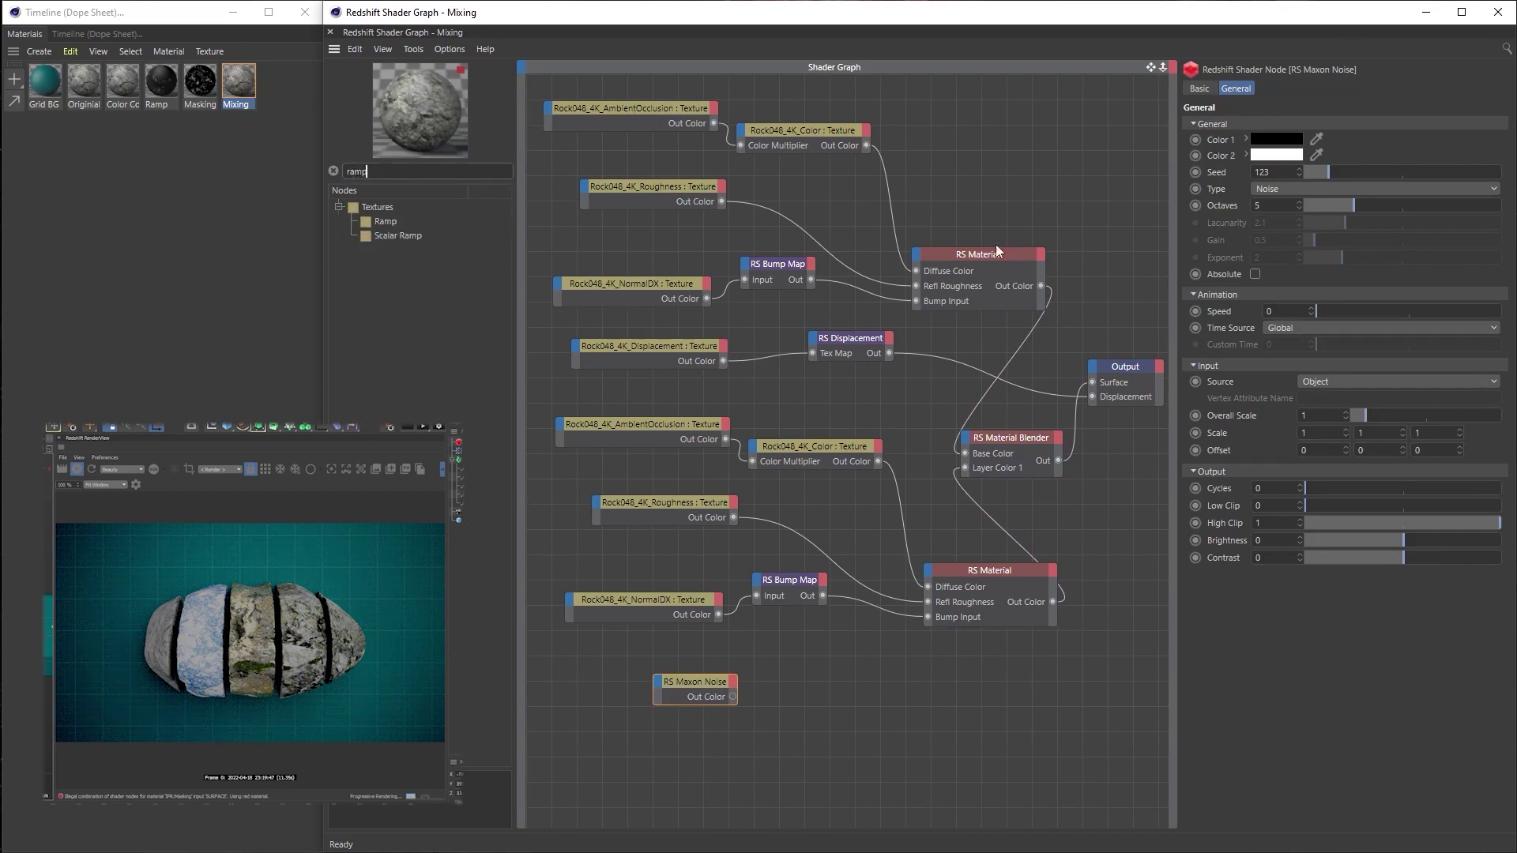
left_click_drag(413, 226, 841, 699)
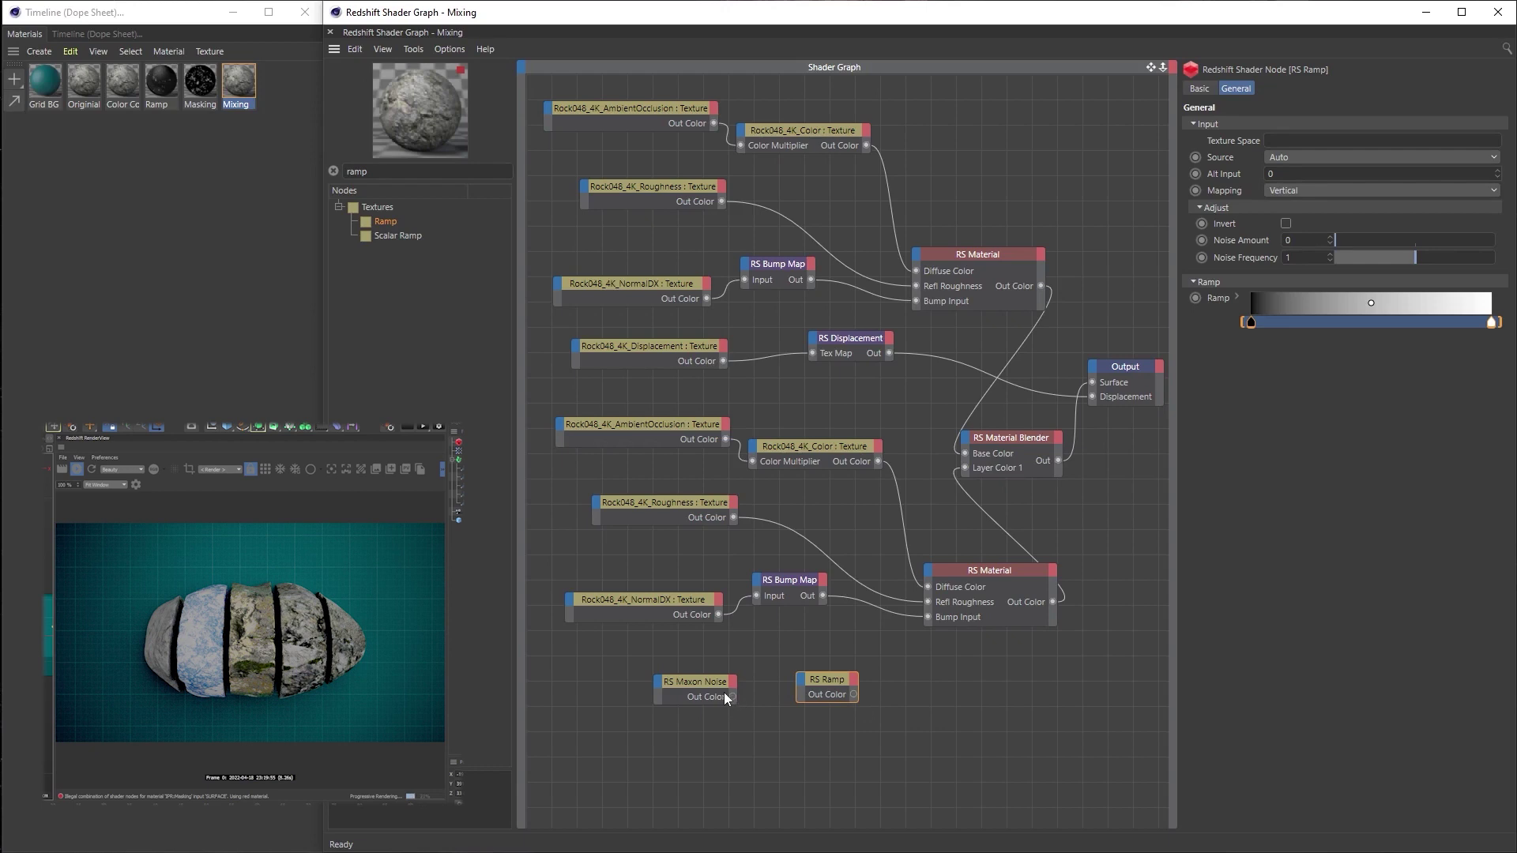
left_click(702, 683)
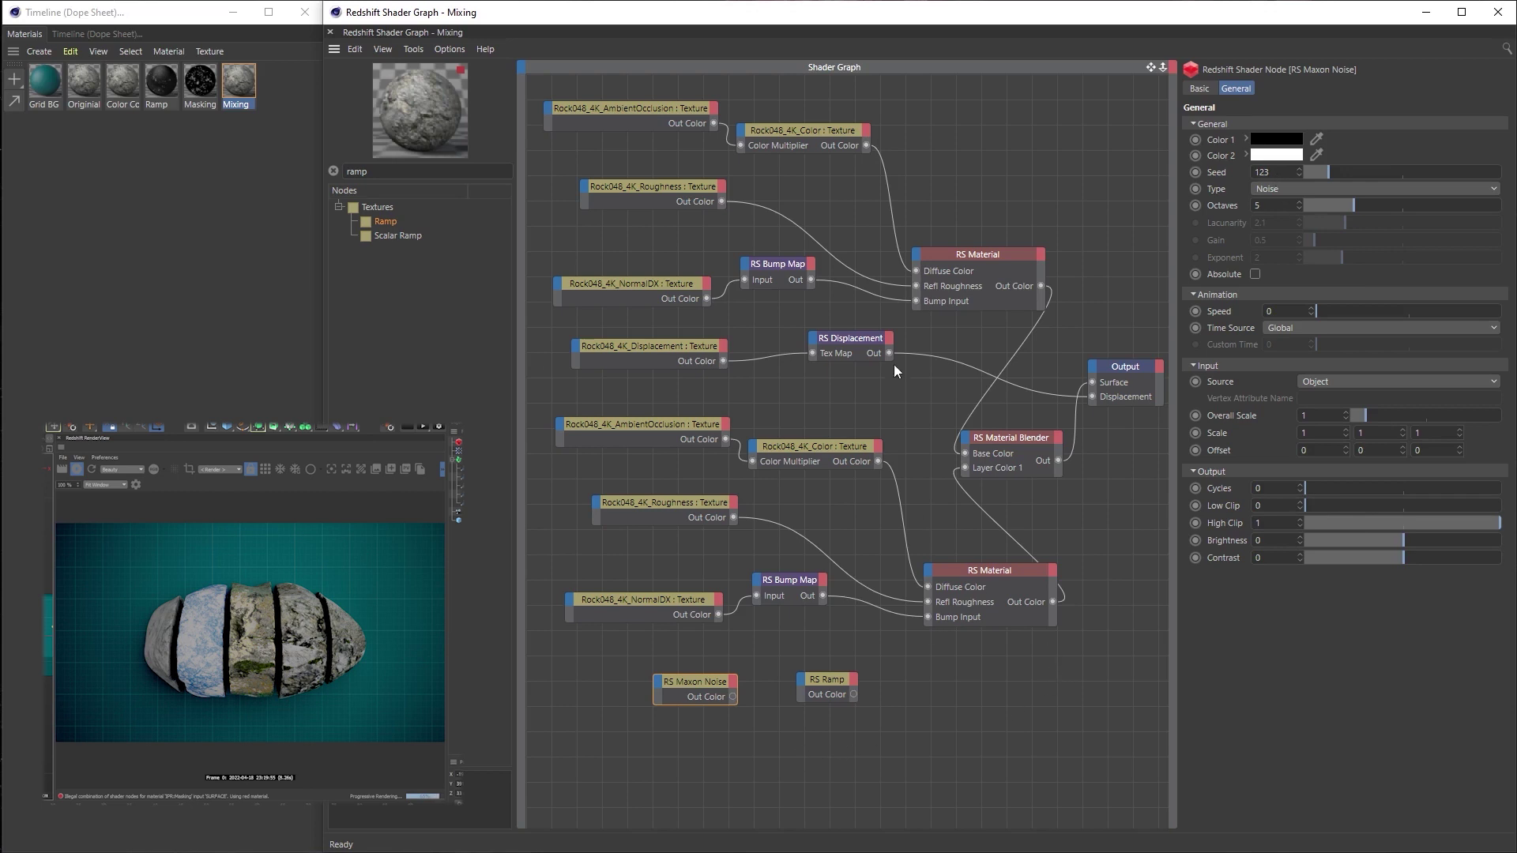
Load Ground037_4K_AmbientOcclusion.jpg into the duplicated ambient occlusion texture without copying it to the project location
left_click(682, 433)
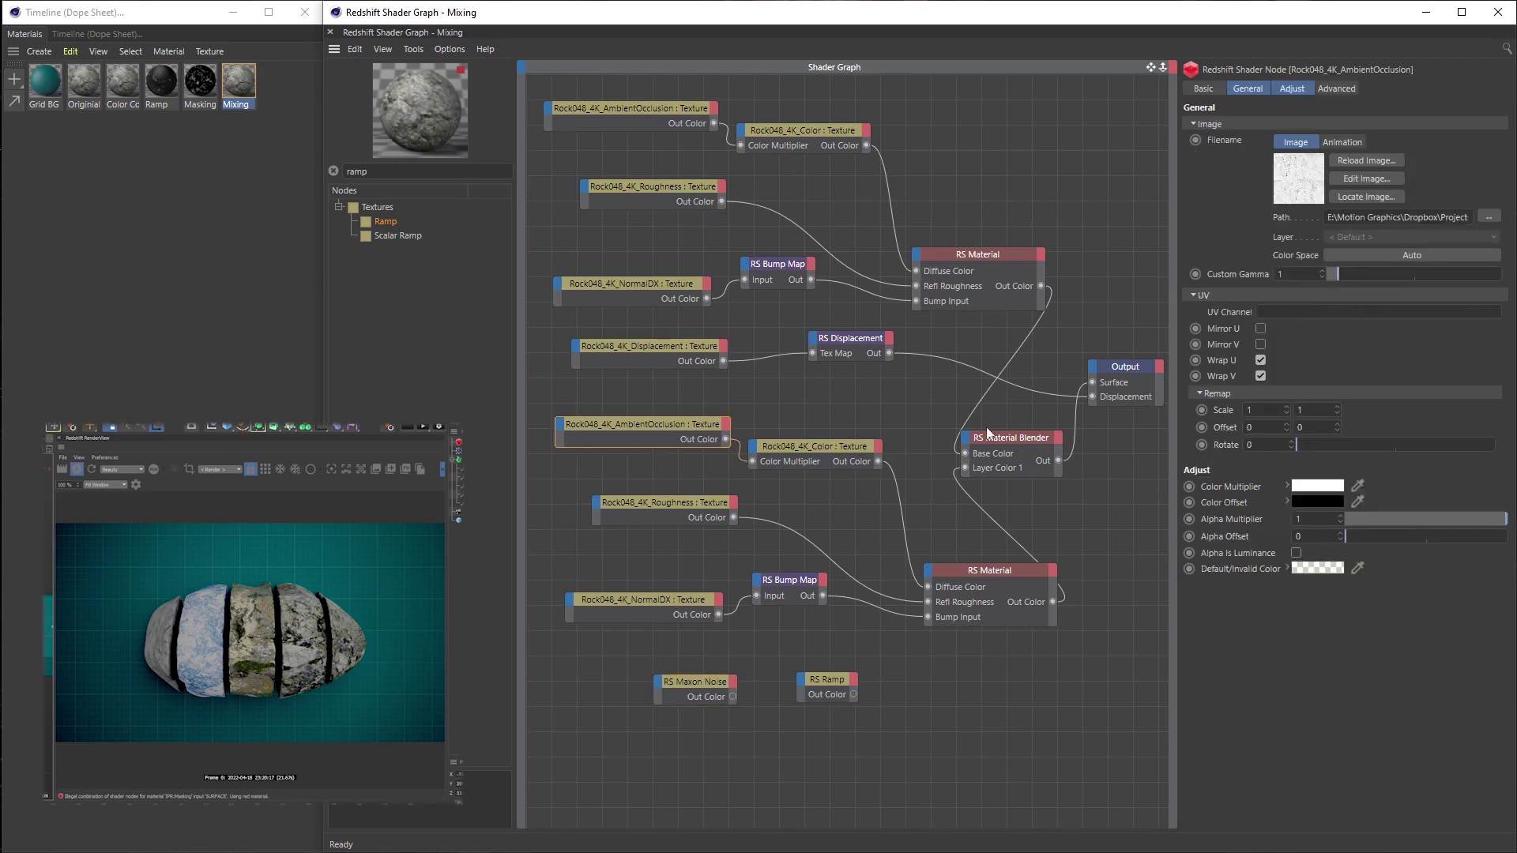
left_click(1489, 217)
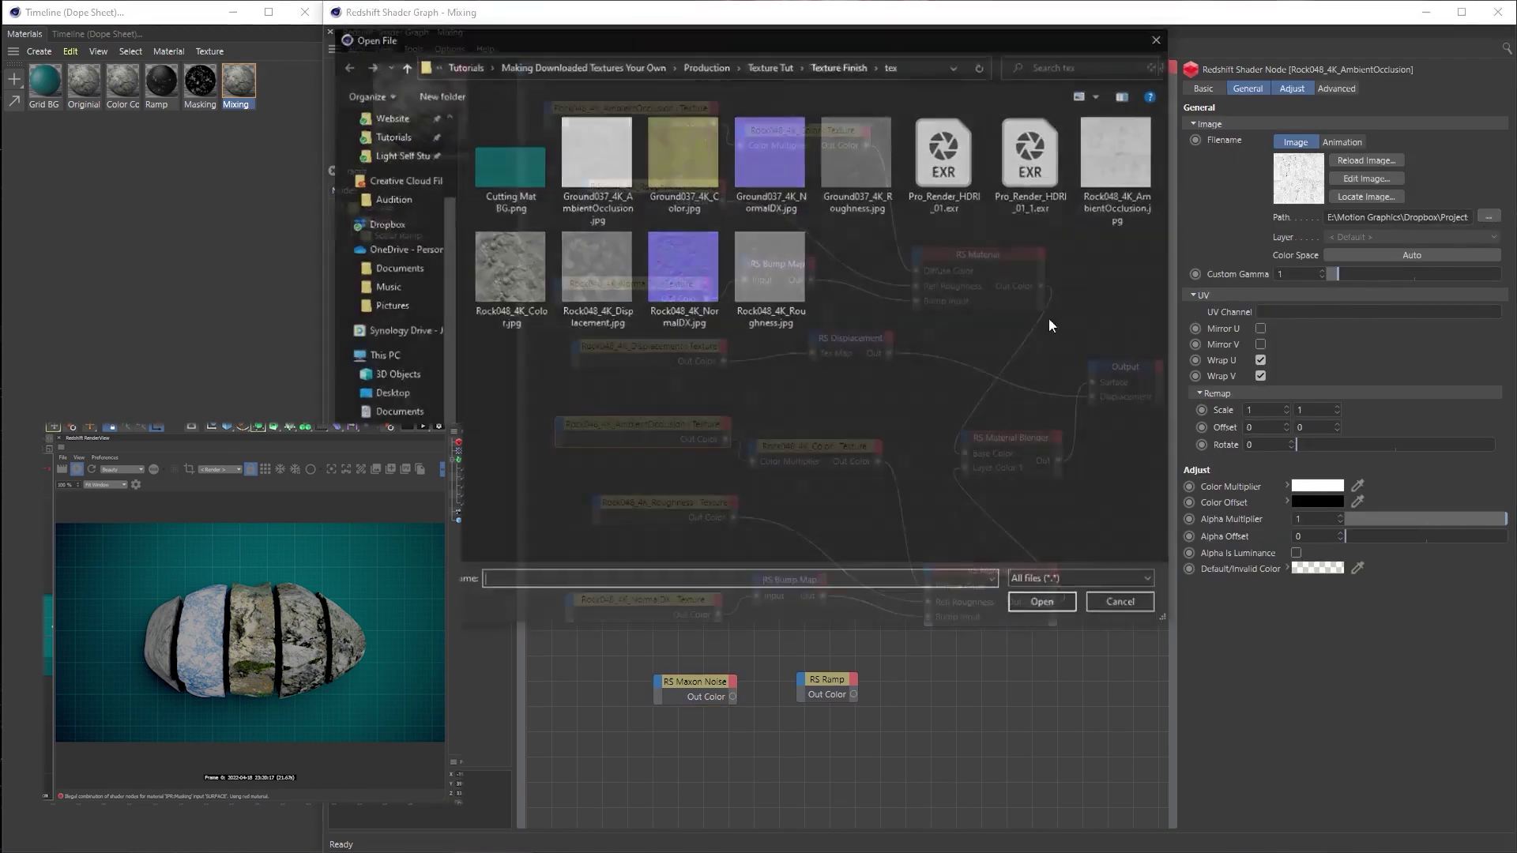
left_click(682, 150)
left_click(595, 150)
left_click(1046, 605)
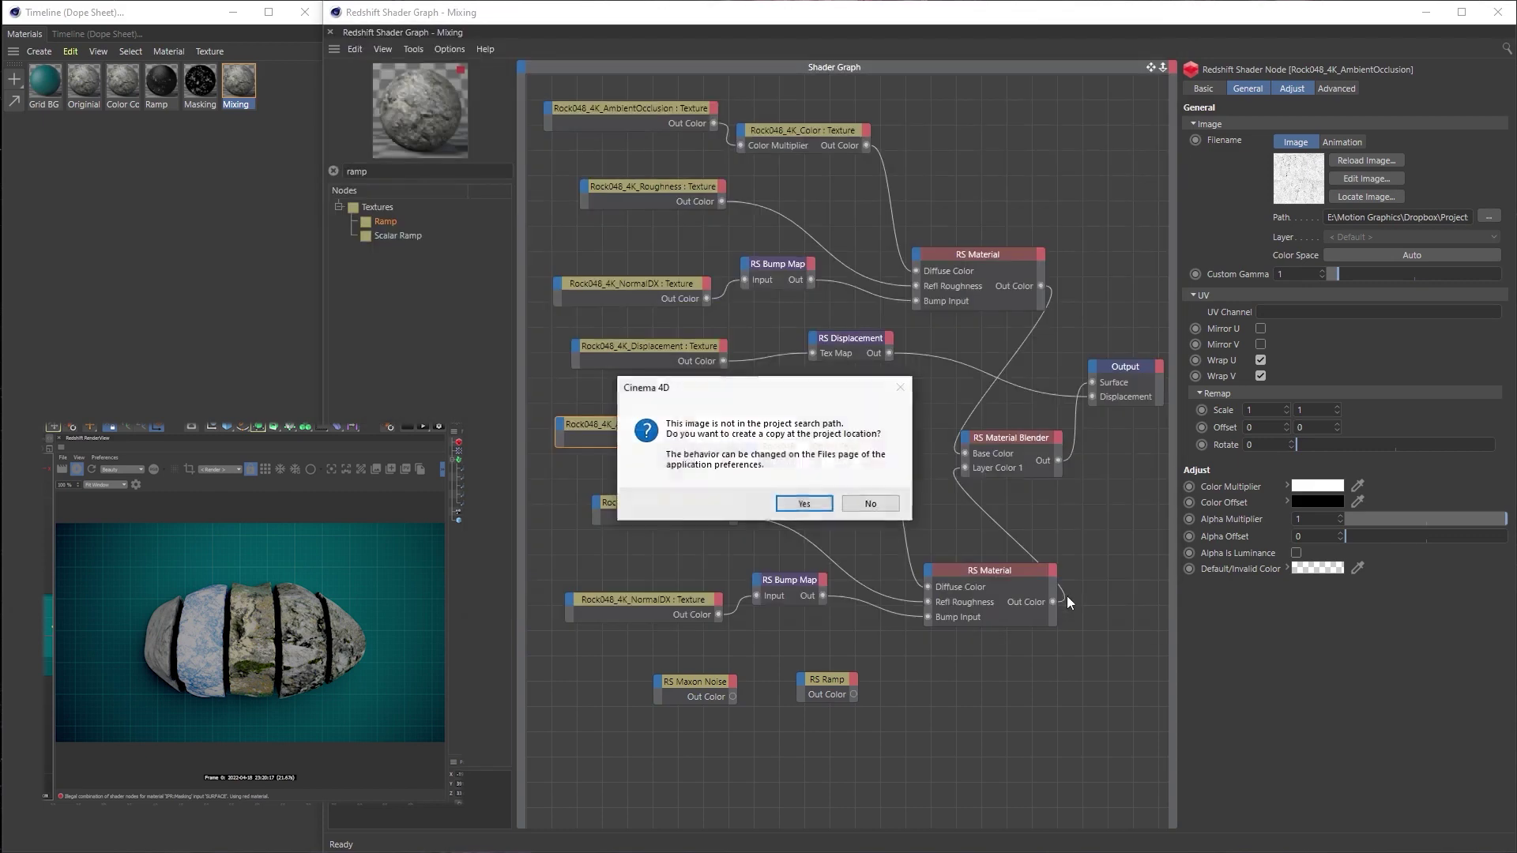
left_click(852, 501)
Load Ground037_4K_Color.jpg into the duplicated color texture without copying it to the project location
left_click(835, 456)
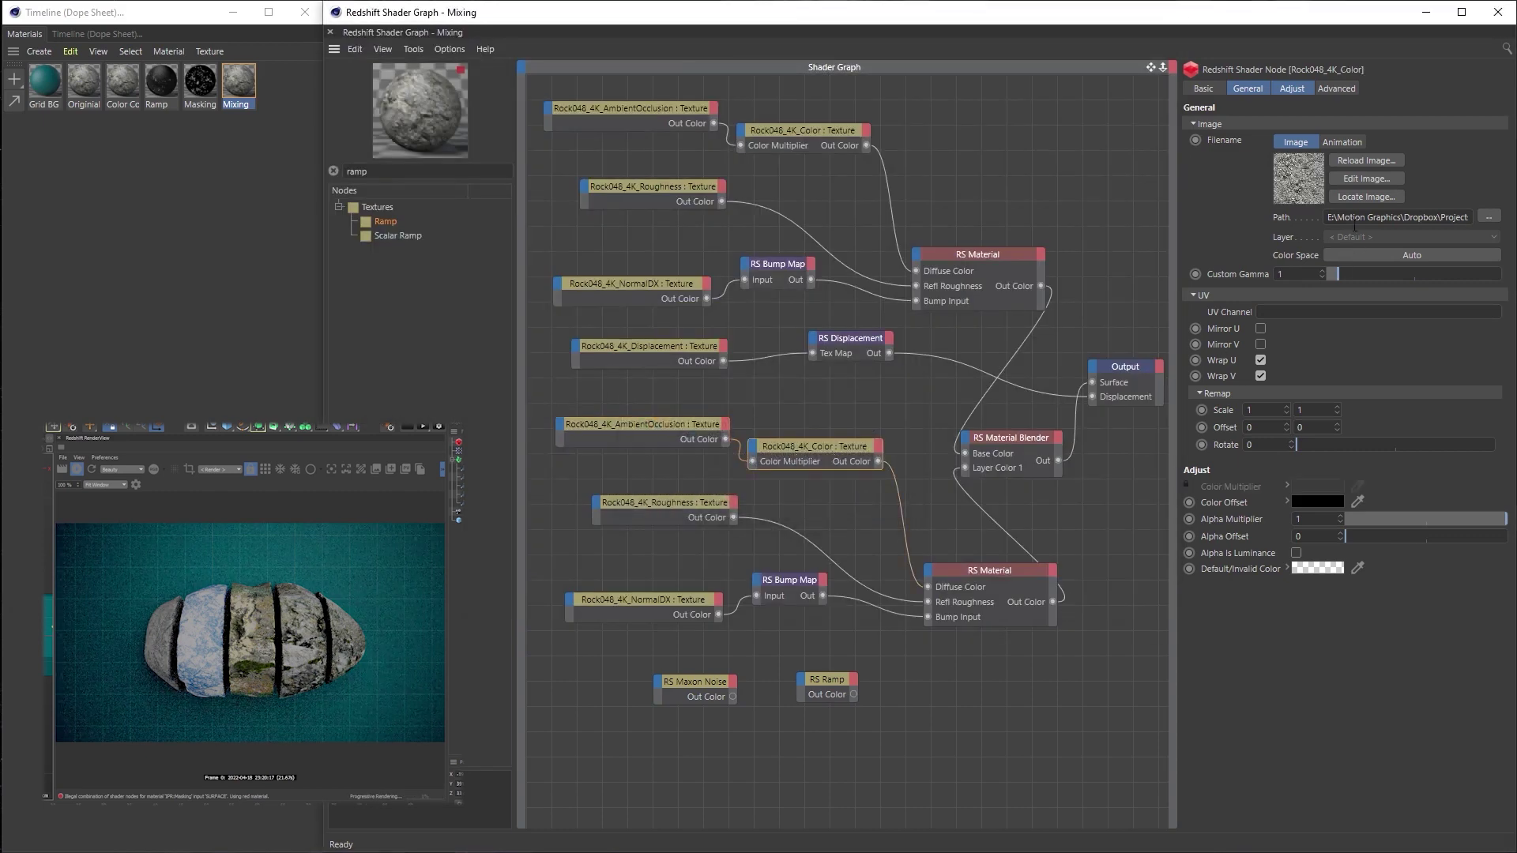
left_click(1489, 216)
left_click(682, 154)
left_click(1046, 605)
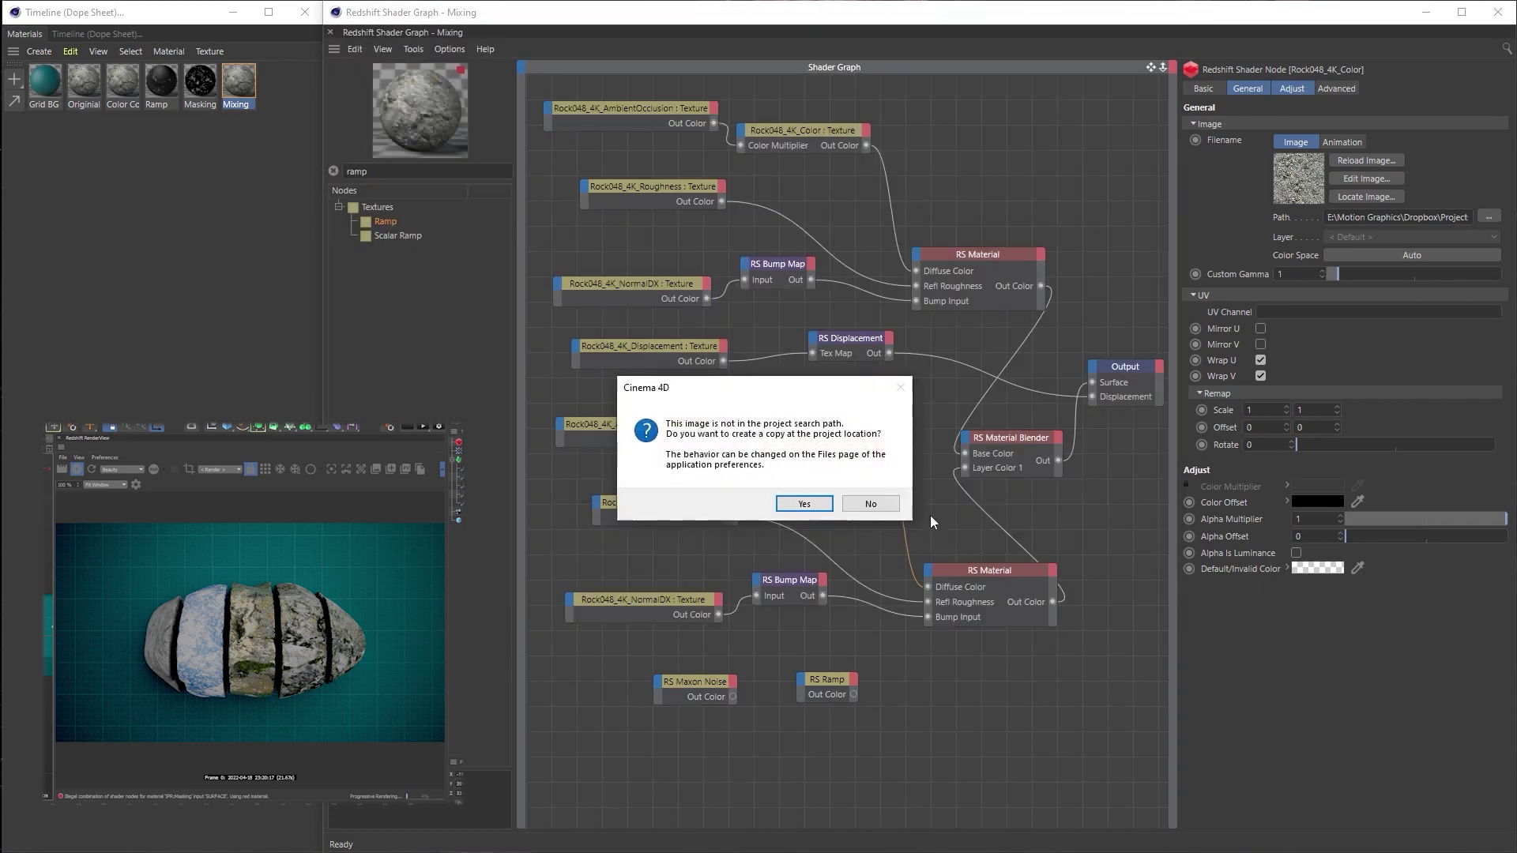
left_click(867, 502)
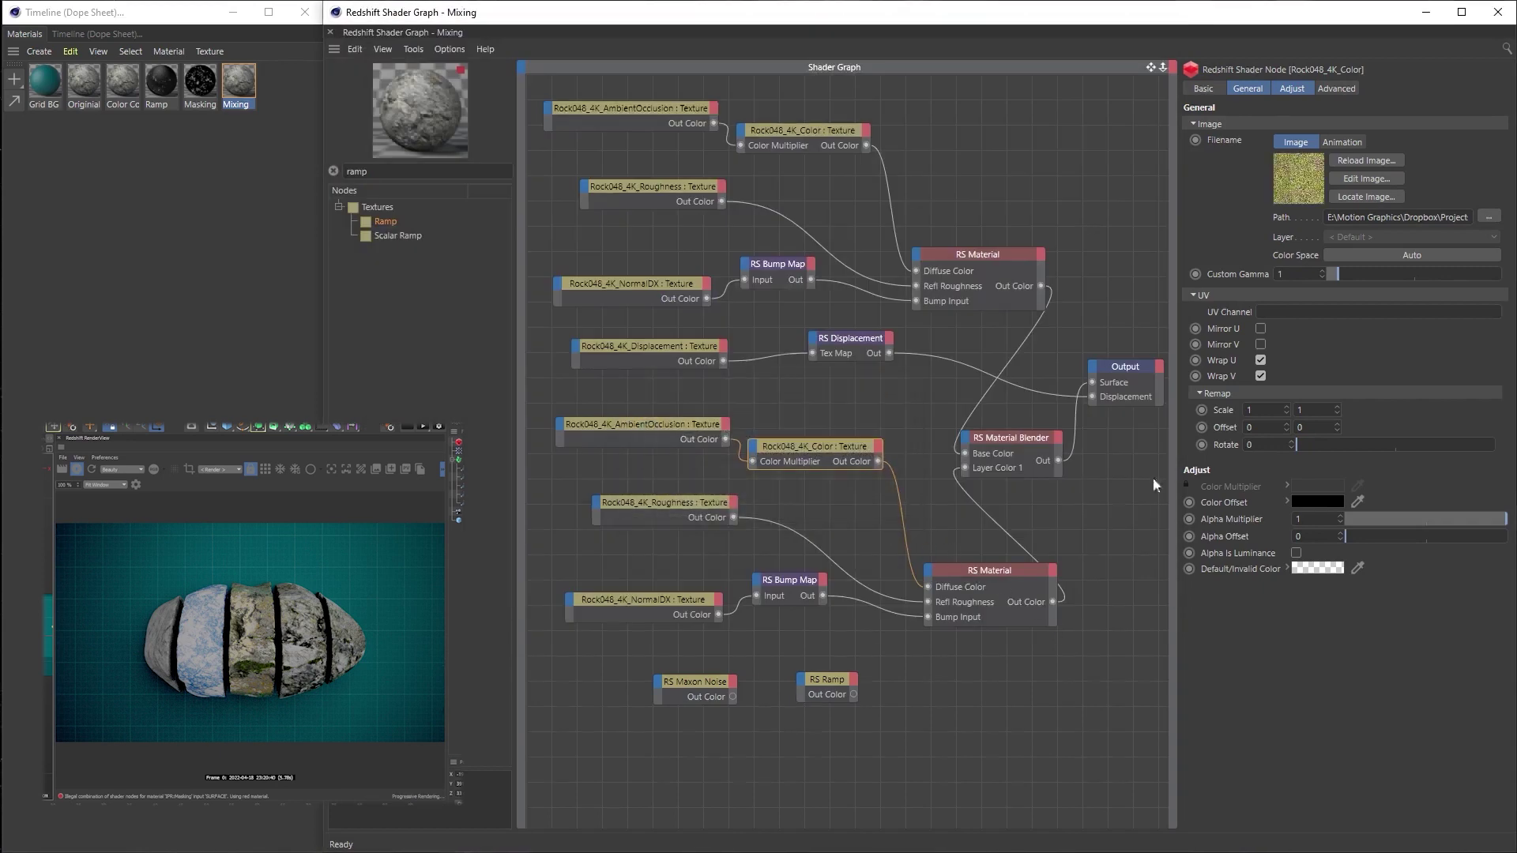
Load Ground037_4K_Roughness.jpg into the duplicated roughness texture without copying it to the project location
left_click(661, 517)
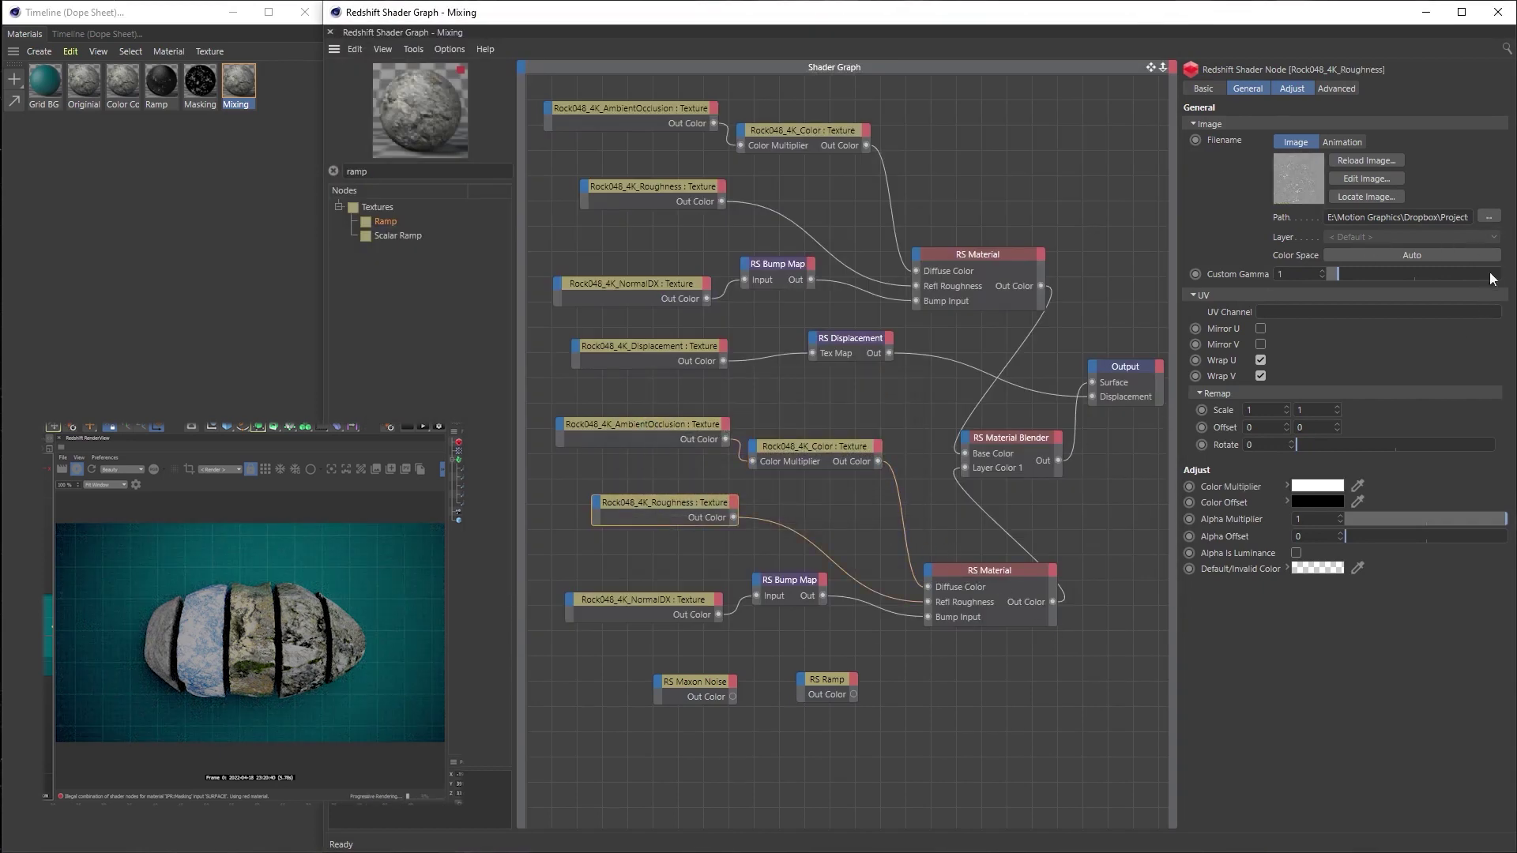
left_click(1489, 216)
left_click(858, 188)
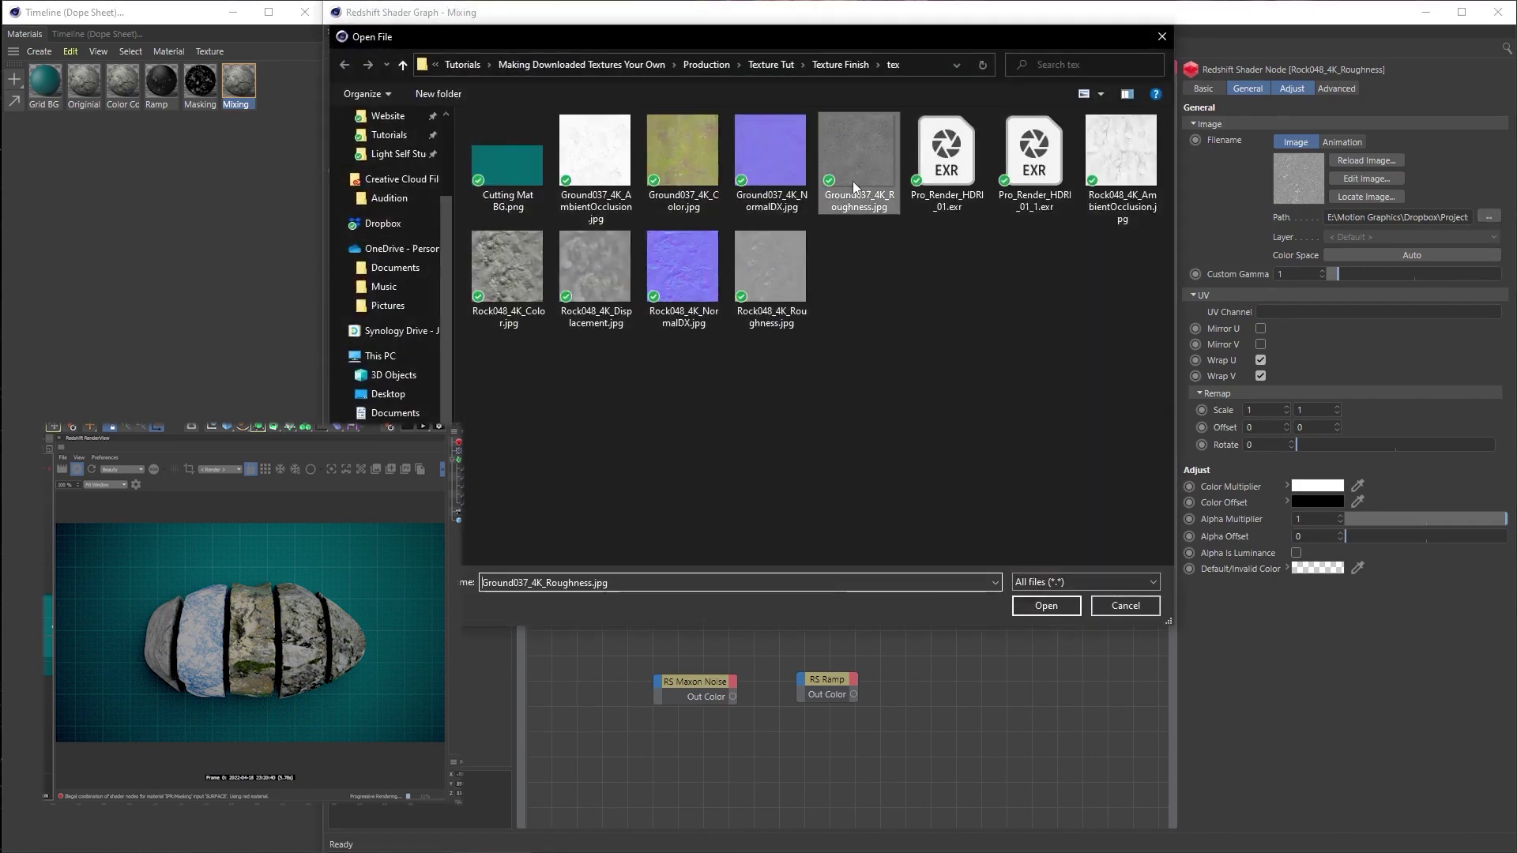
left_click(1029, 604)
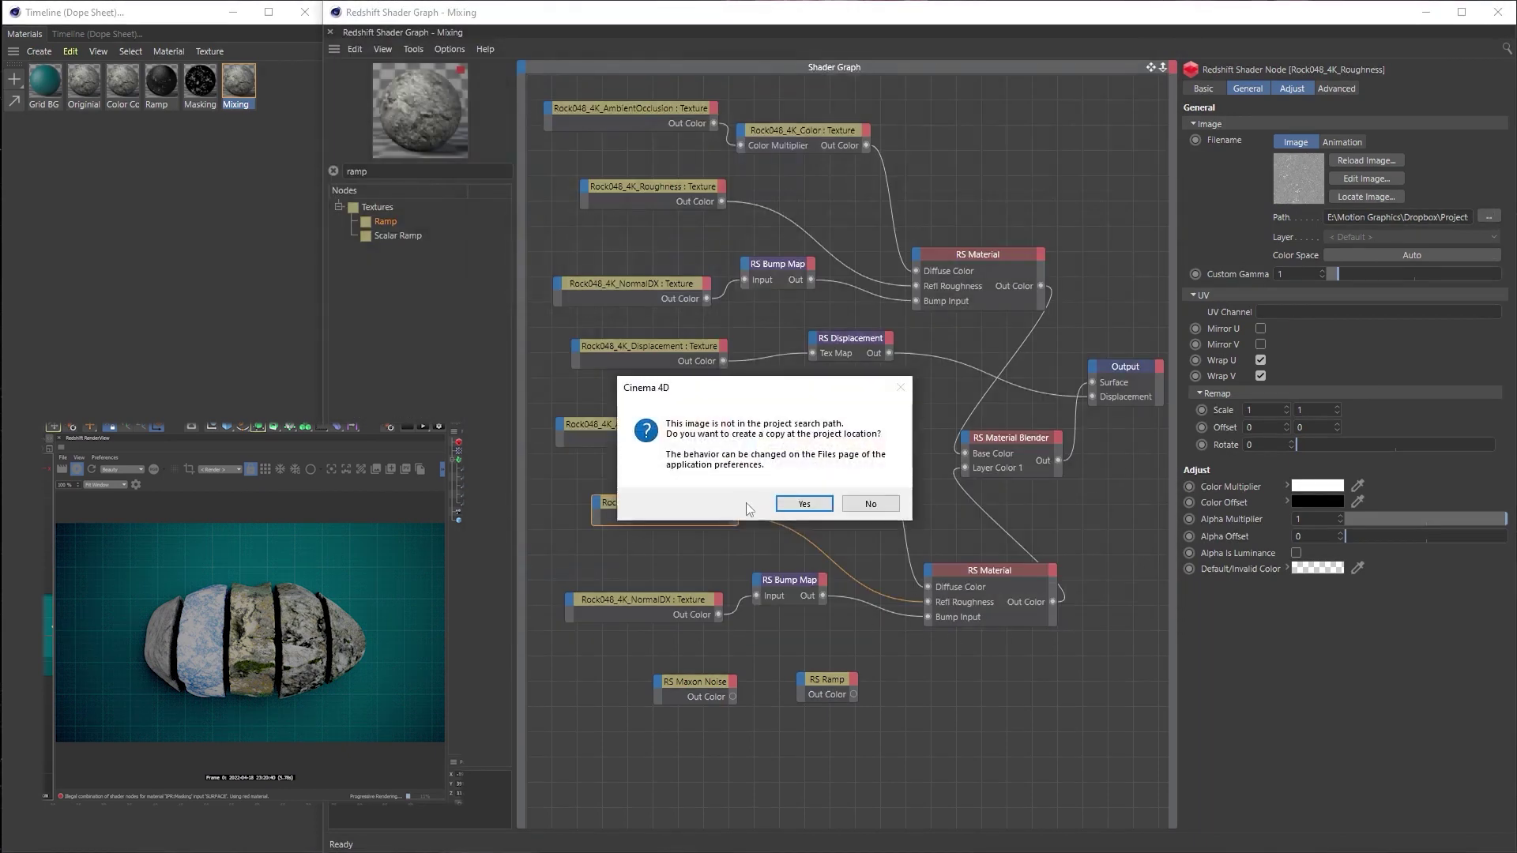
left_click(870, 504)
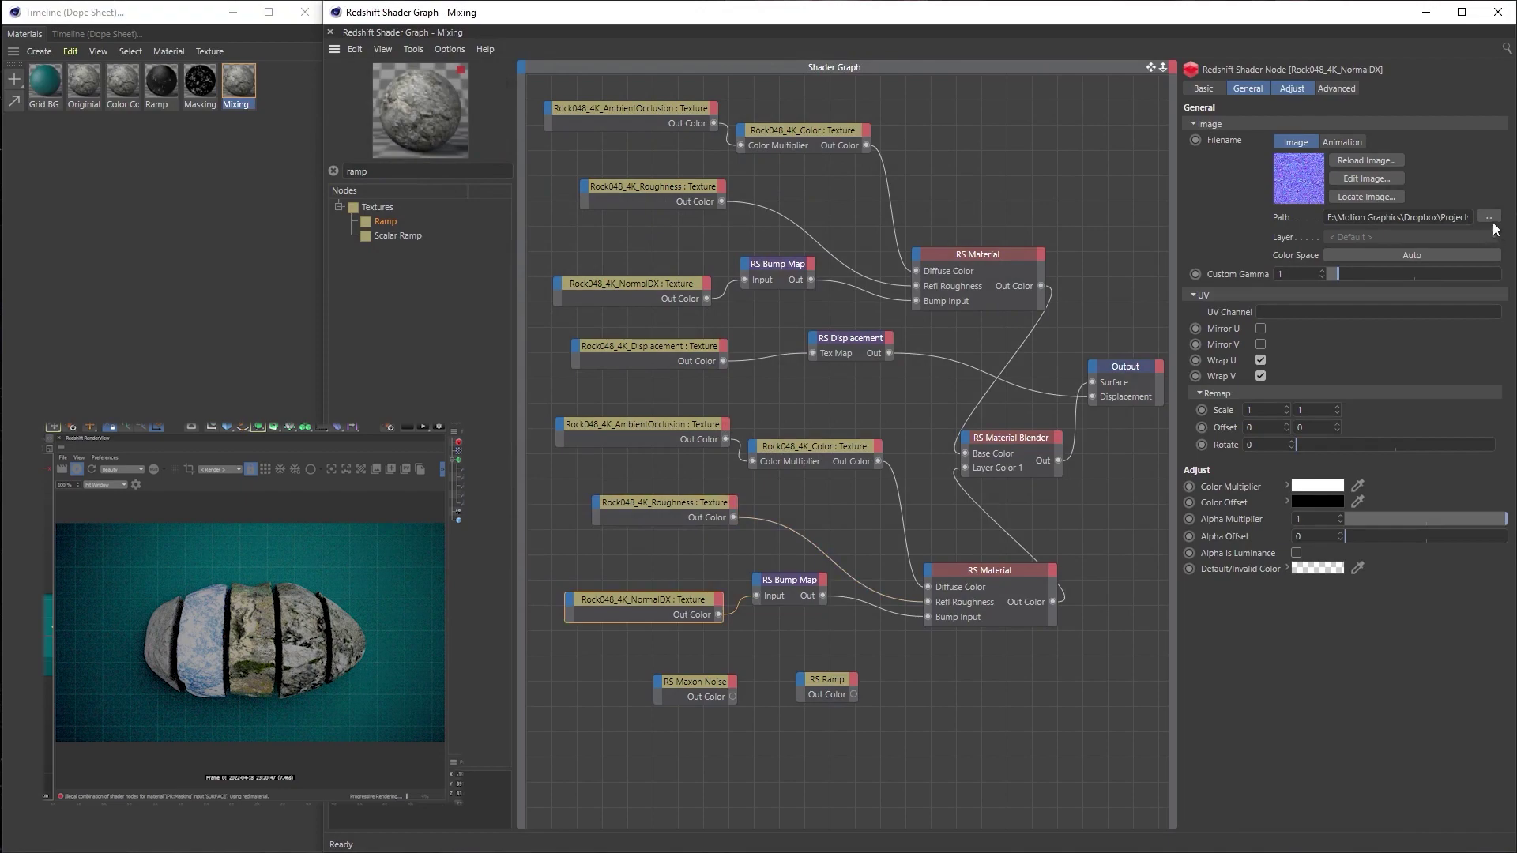
Load Ground037_4K_NormalDX.jpg into the duplicated normal texture without copying it to the project location
left_click(1488, 217)
left_click(800, 175)
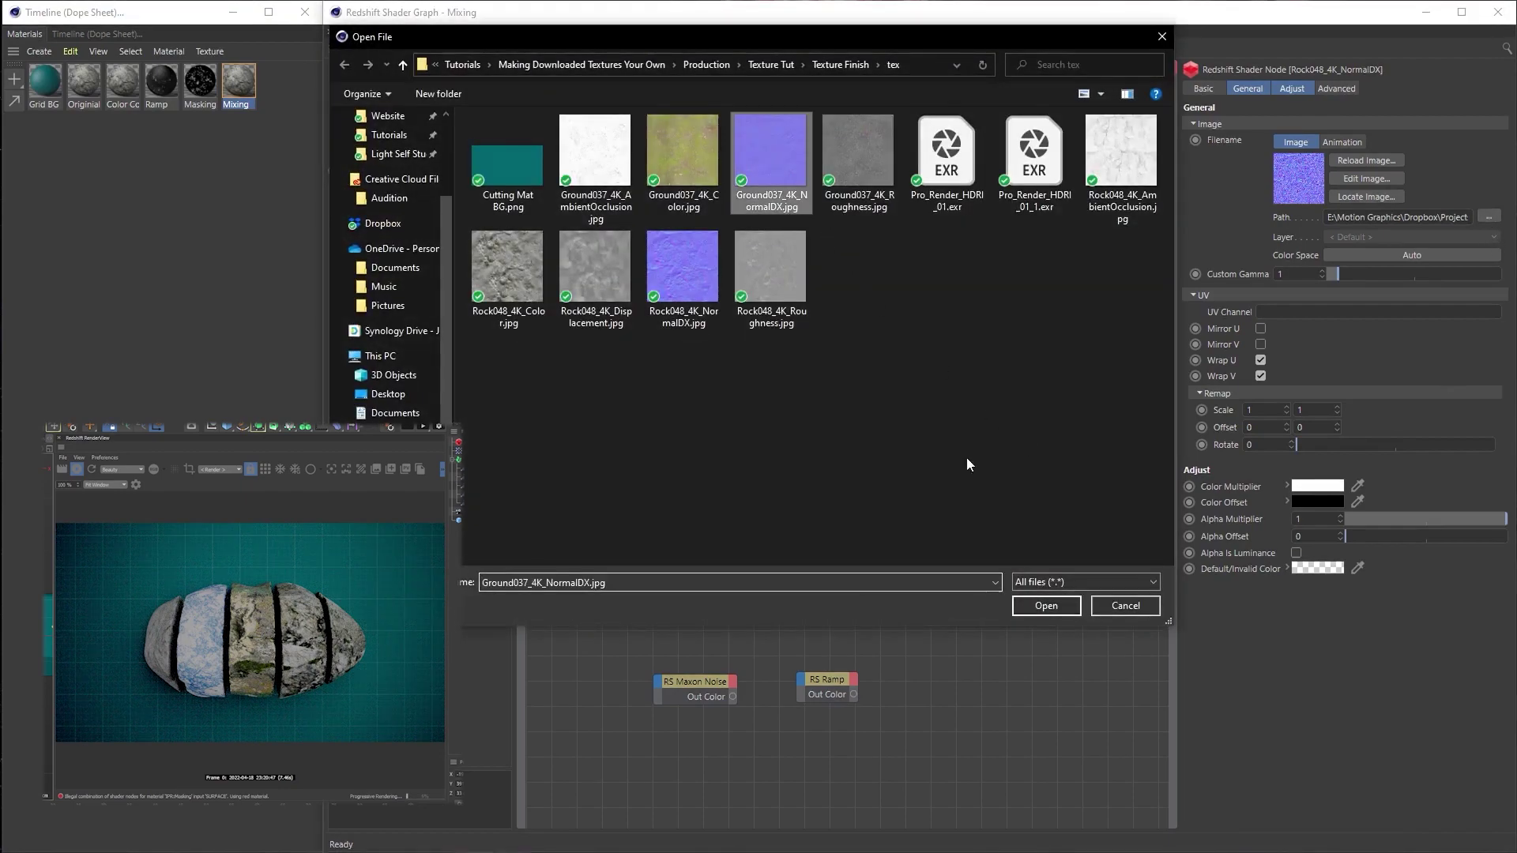
left_click(1046, 605)
left_click(870, 503)
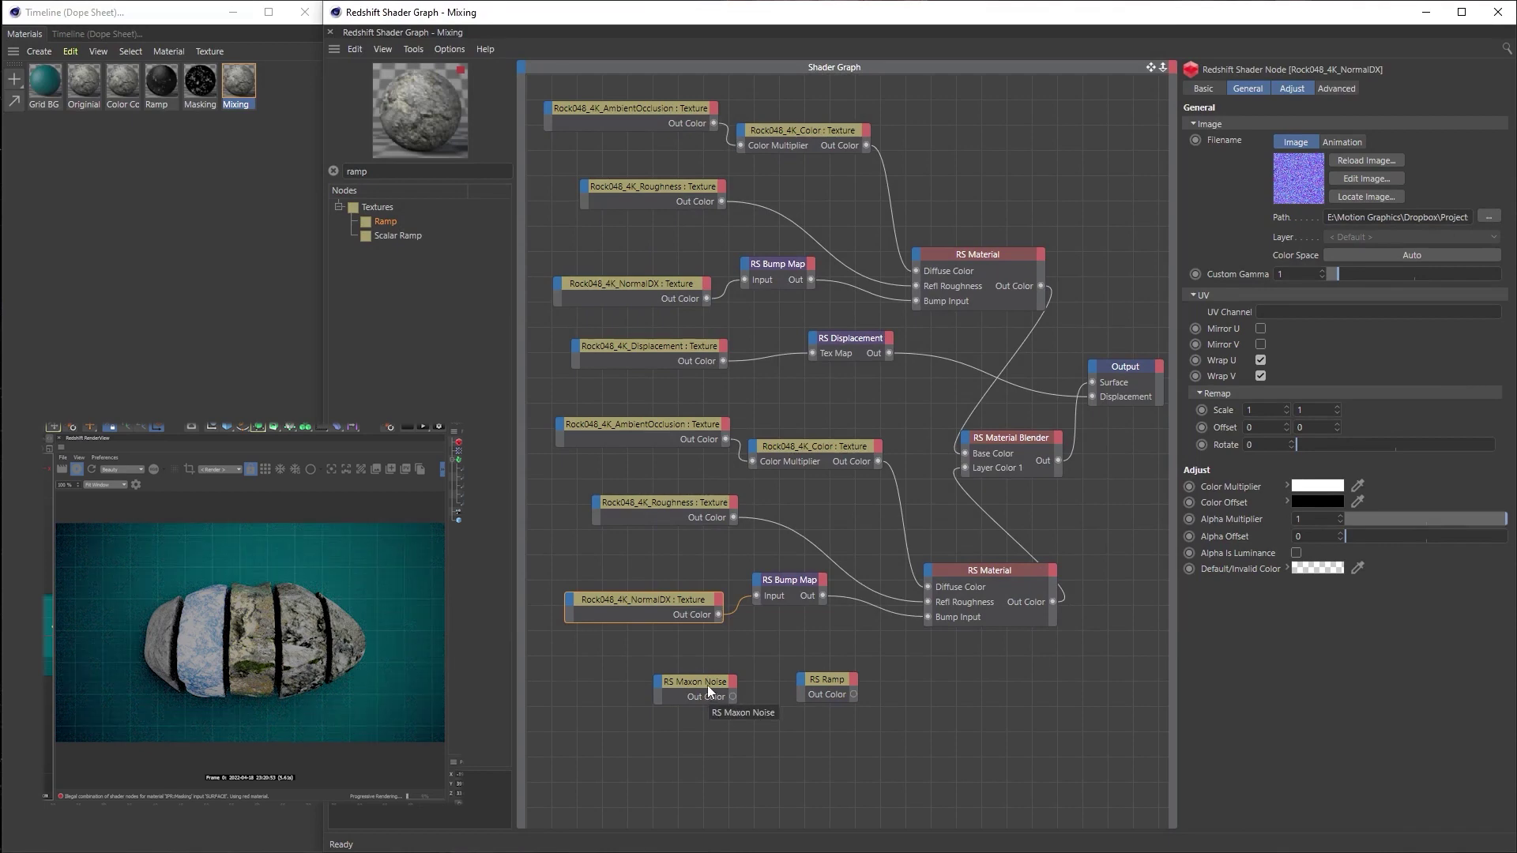
Preview the duplicated ground RS Material alone on the Output's Surface and restore the Material Blender's connection
left_click(1007, 569)
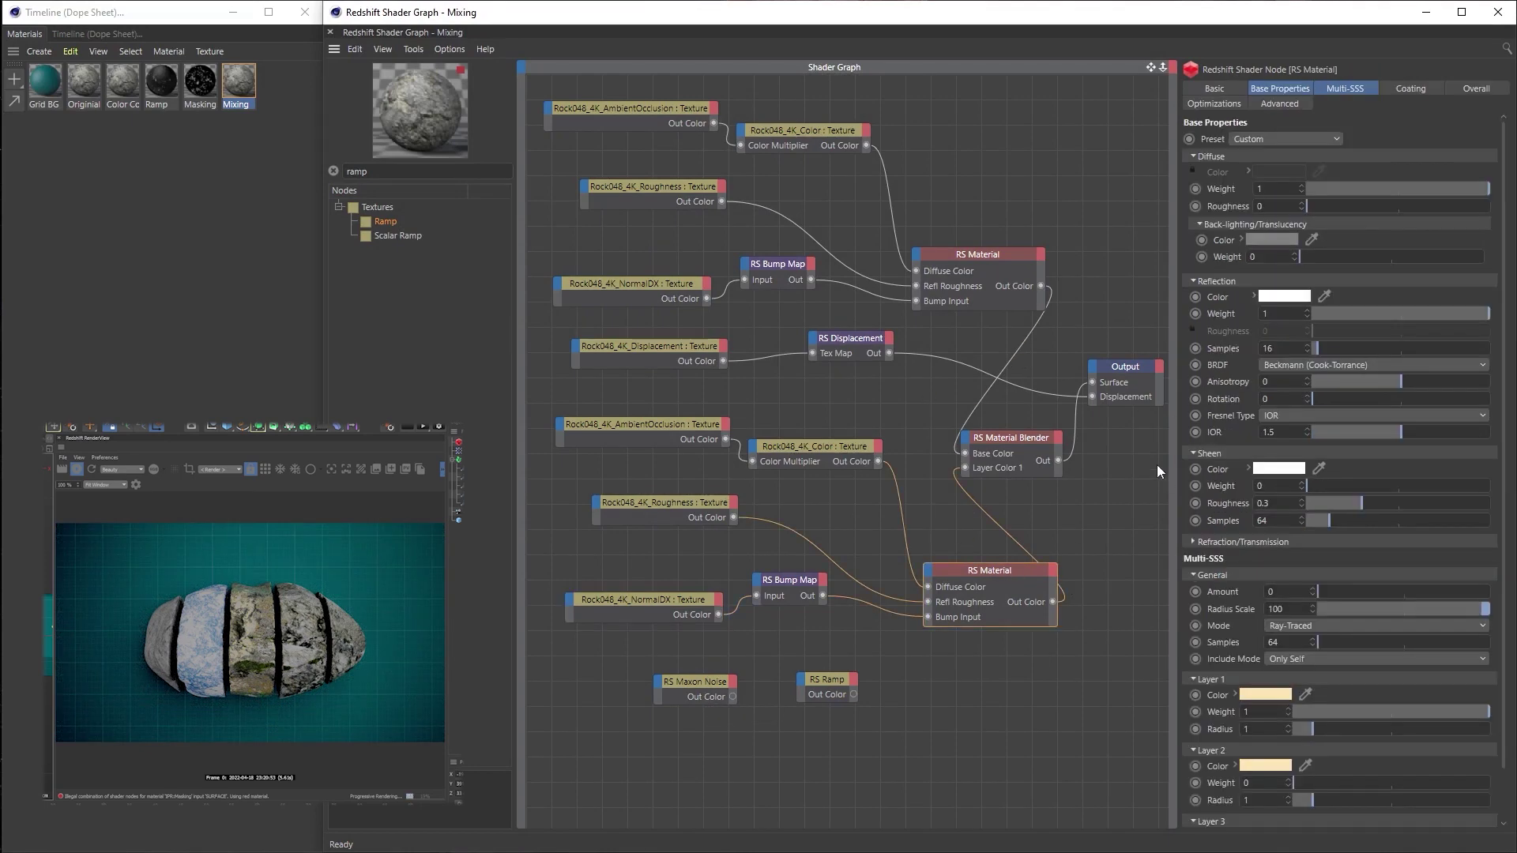
key("ctrl+z")
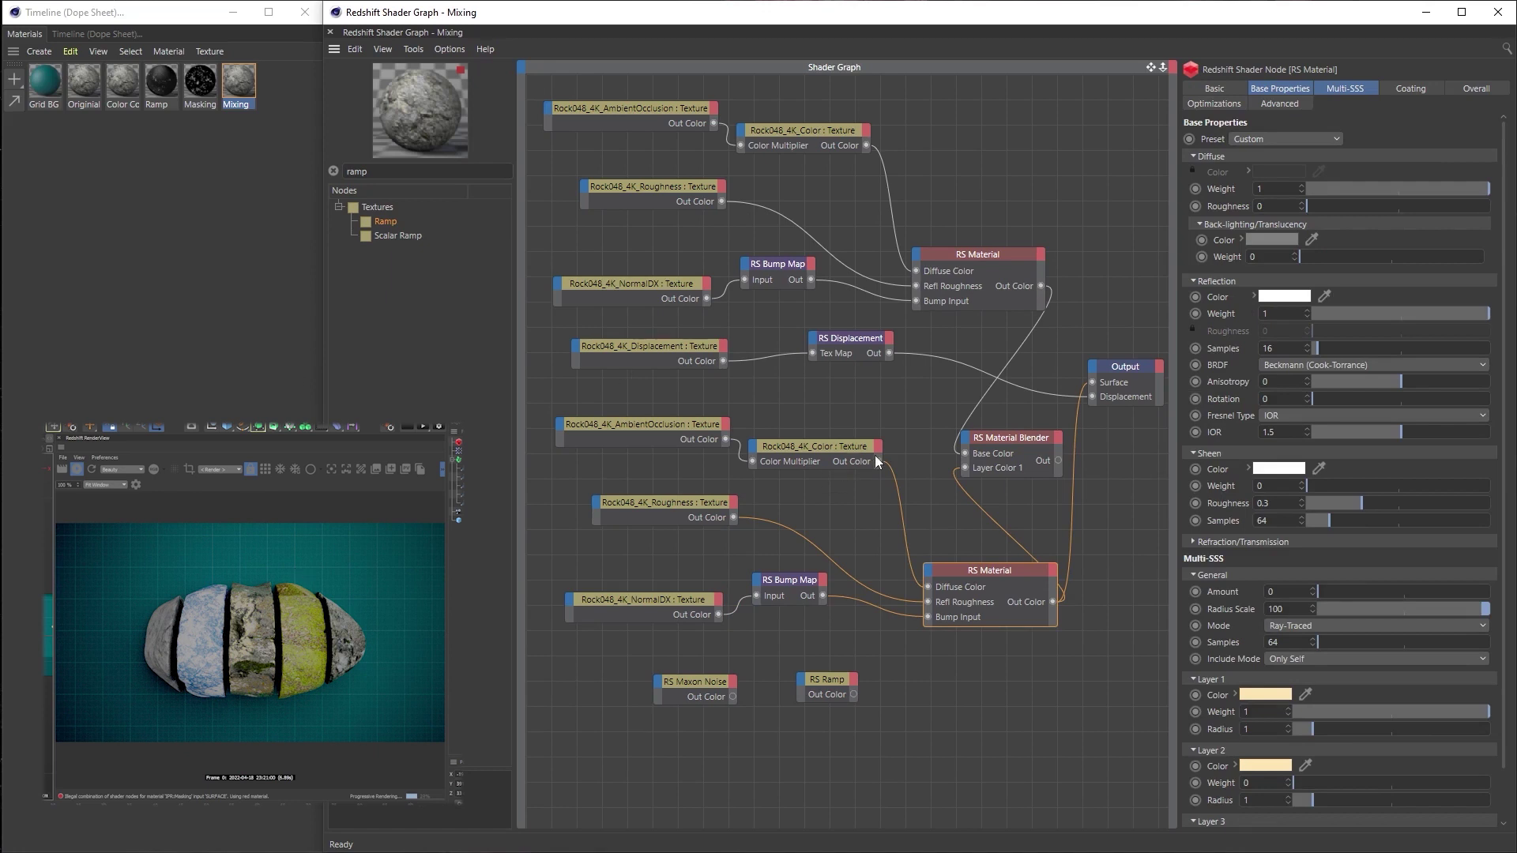
left_click(1014, 448)
key("ctrl+y")
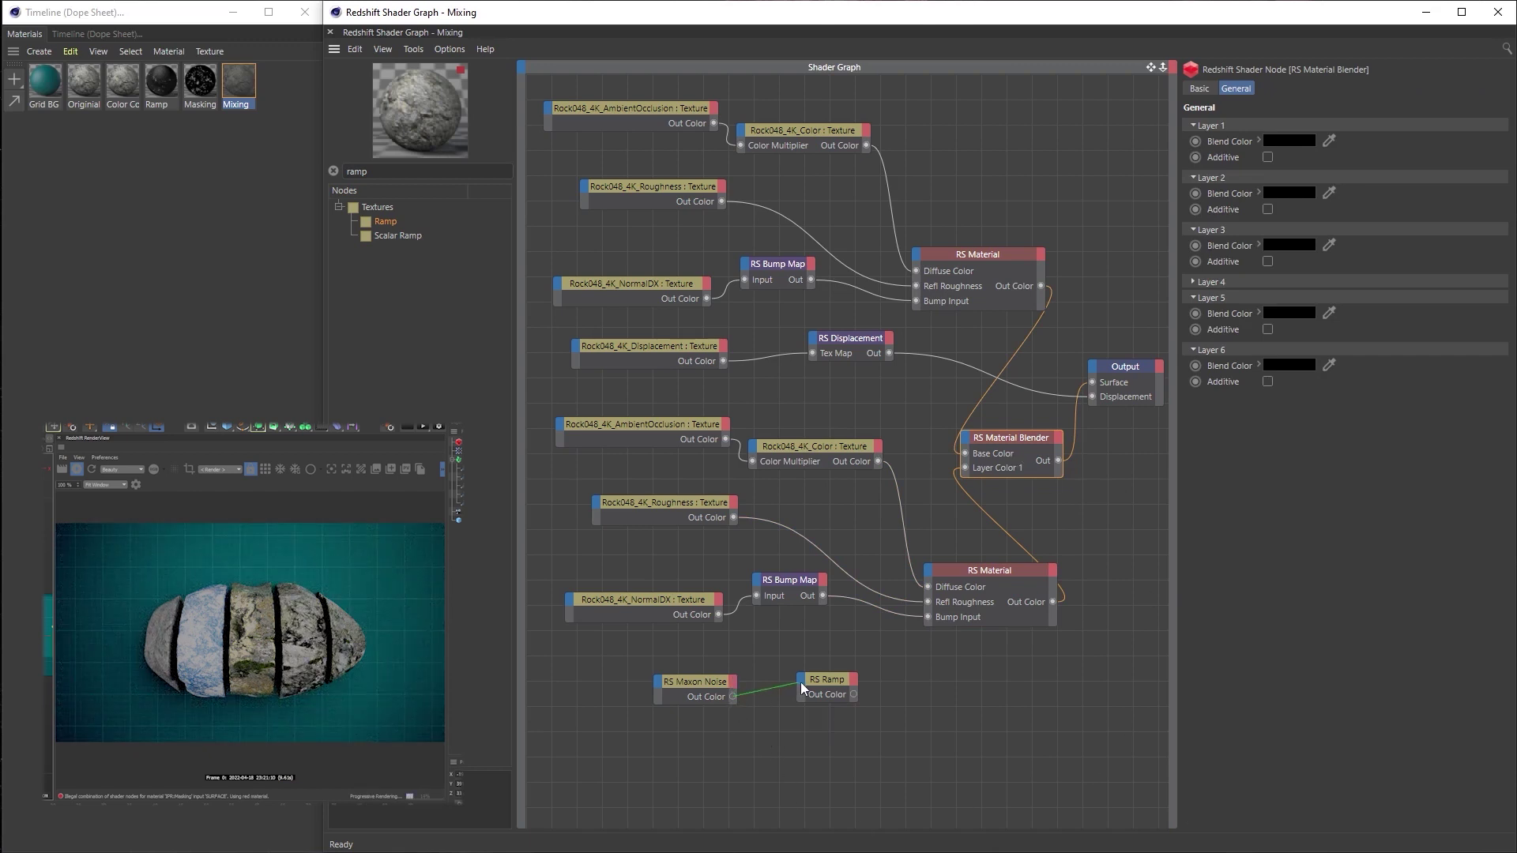
Connect the Maxon Noise to the Ramp's input and route the Ramp to the Output's Surface to preview the mask
left_click_drag(785, 684, 829, 682)
left_click(891, 690)
left_click(869, 683)
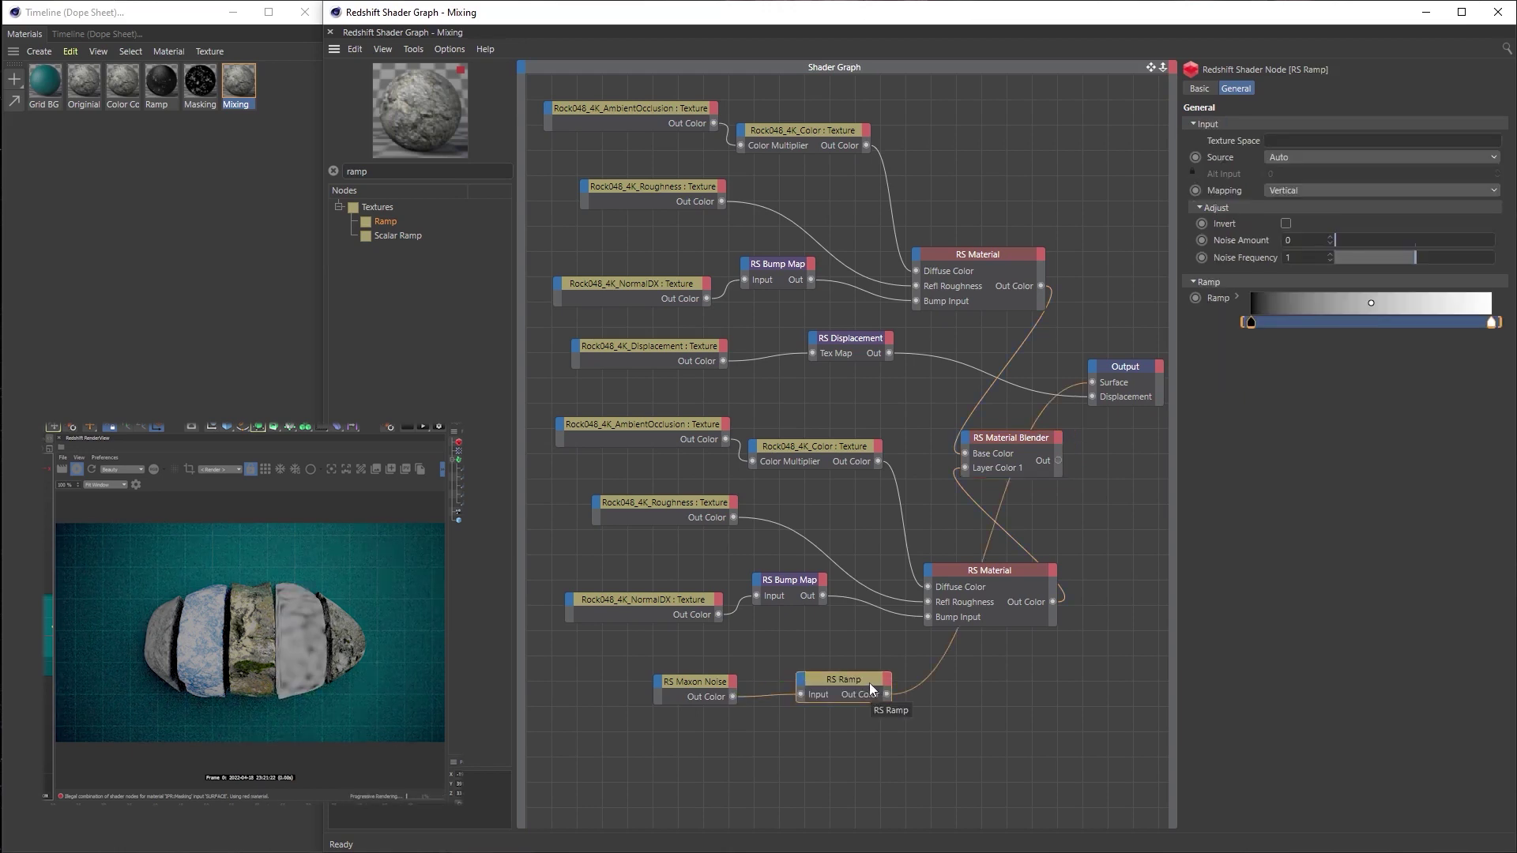
Set the Maxon Noise type to Buya and its Cycles to 6
left_click(701, 685)
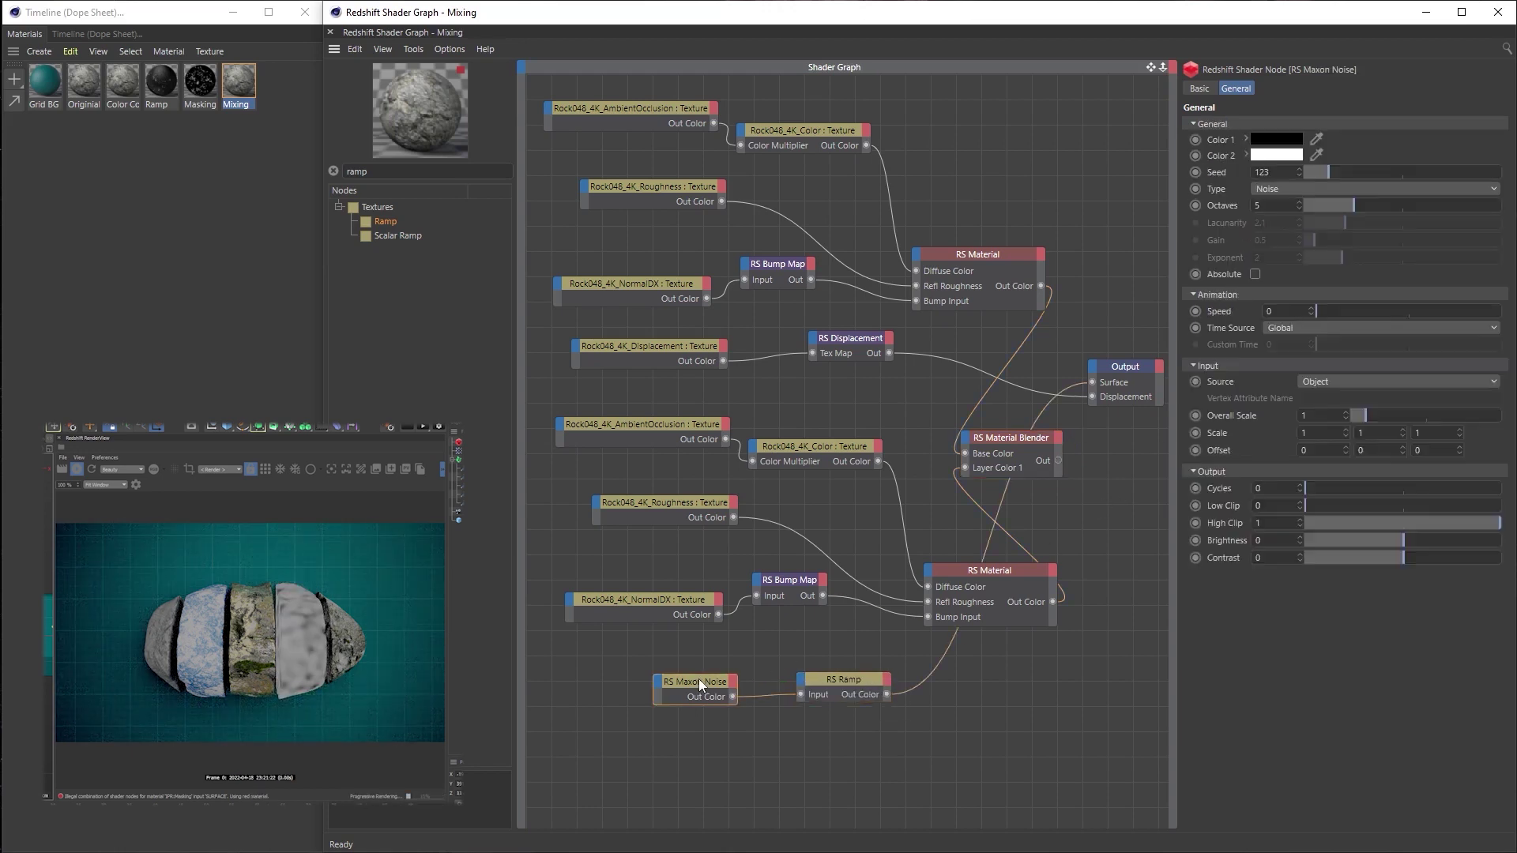
left_click(1274, 190)
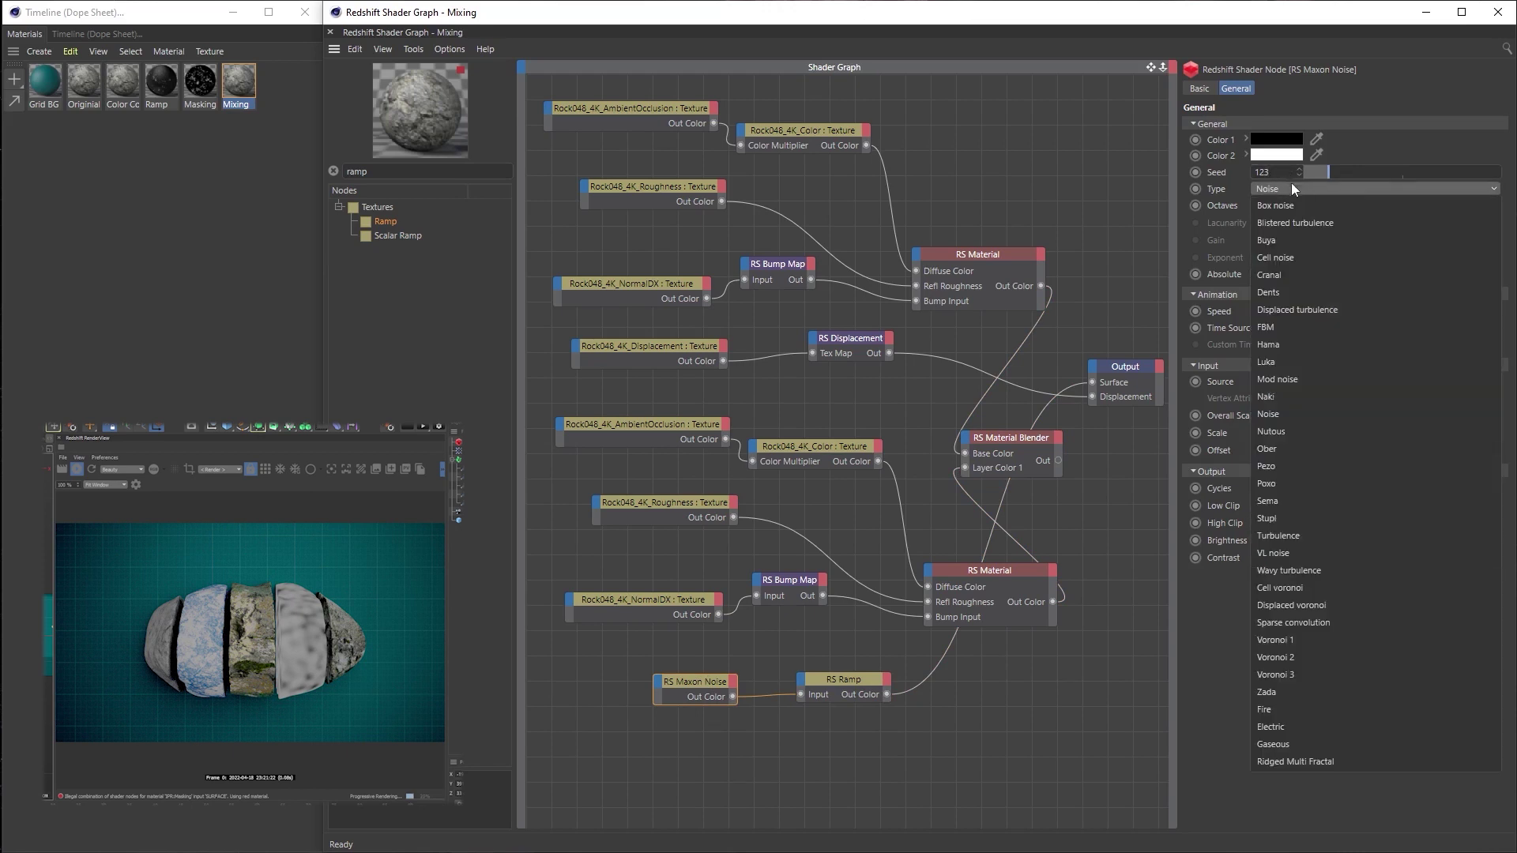
left_click(1277, 246)
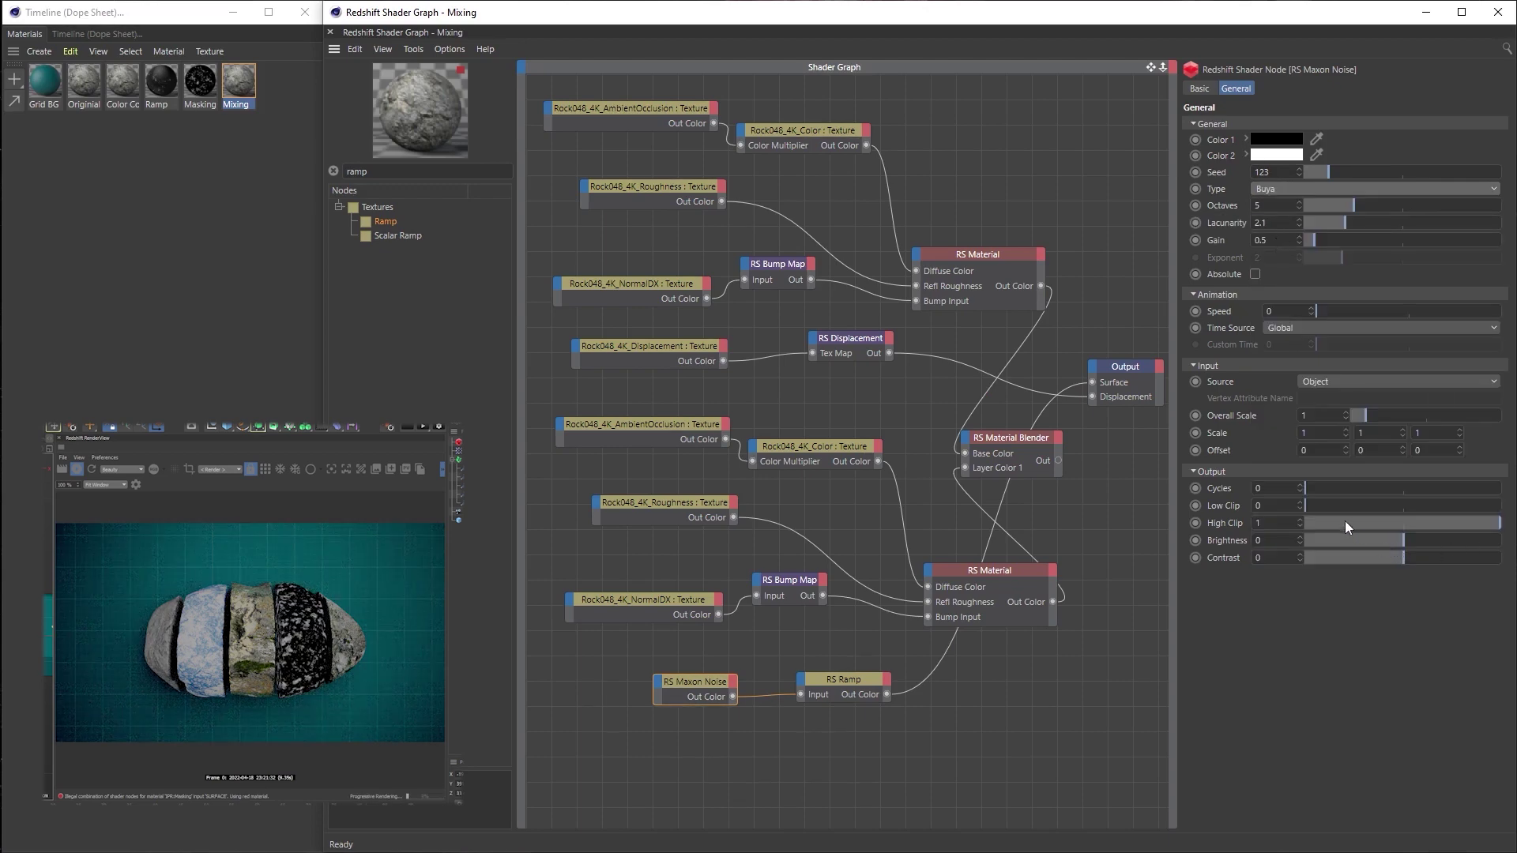
left_click_drag(1335, 487, 1424, 487)
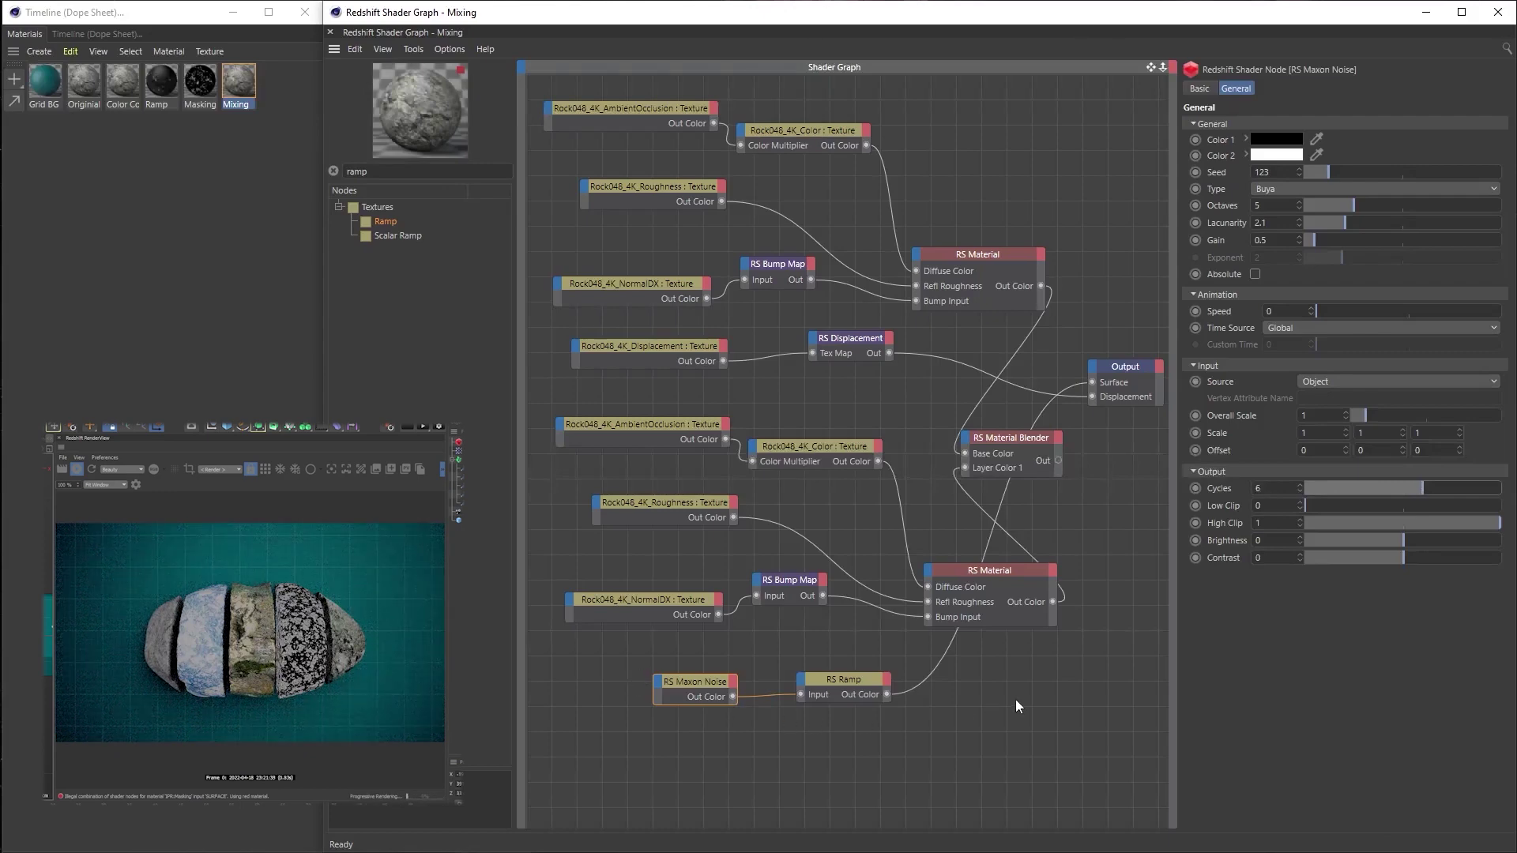
Connect the Ramp to the blender's Blend Color 1 and route the Material Blender back to the Output's Surface
left_click_drag(887, 694, 1079, 477)
left_click(1032, 440)
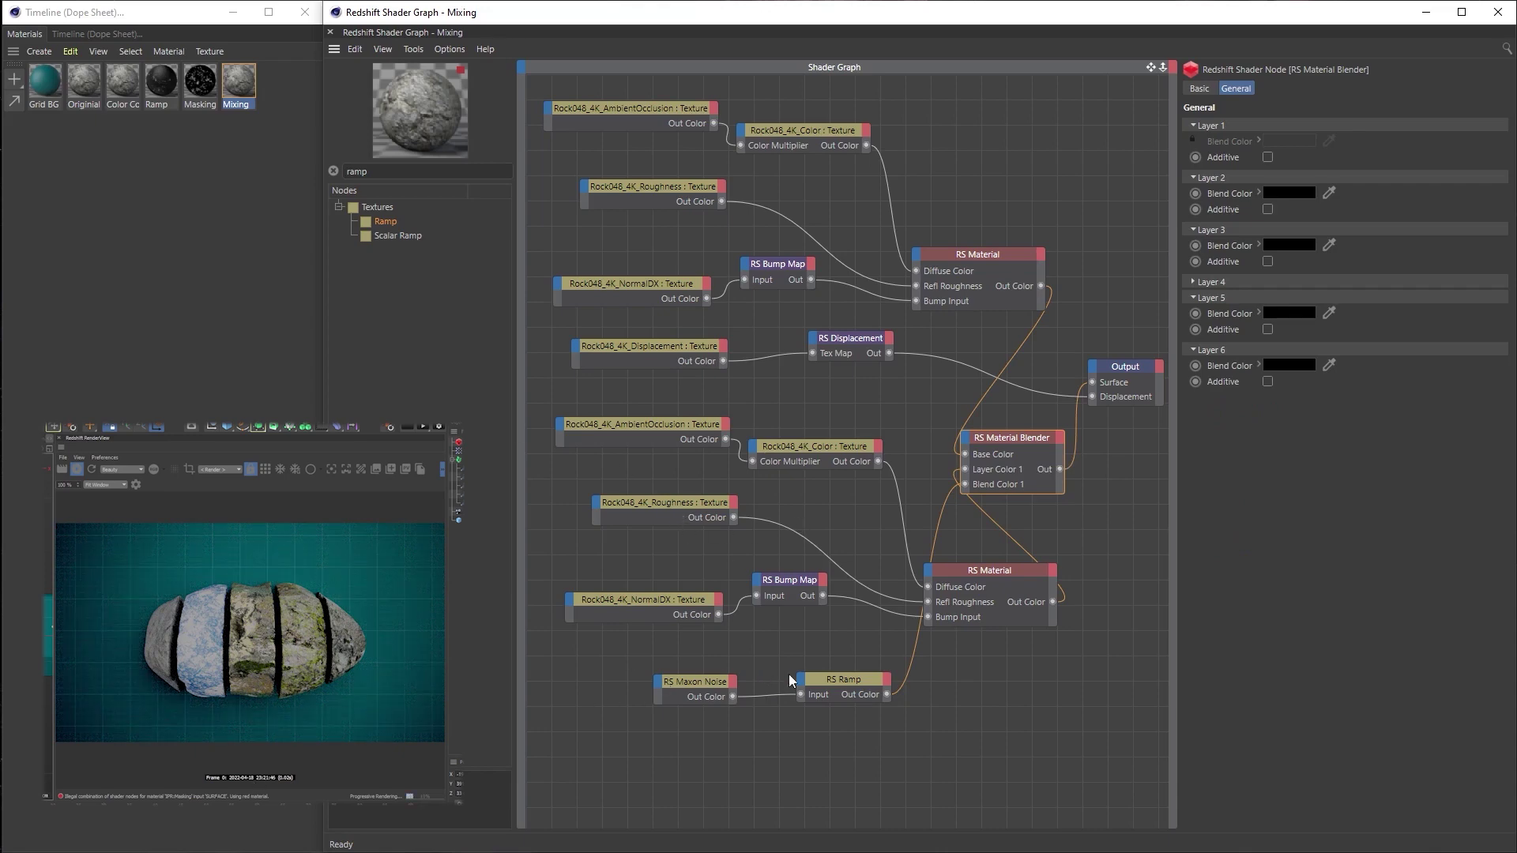
Move the Ramp's white knot close to the gradient's dark start and shift the black knot slightly toward it
left_click(845, 680)
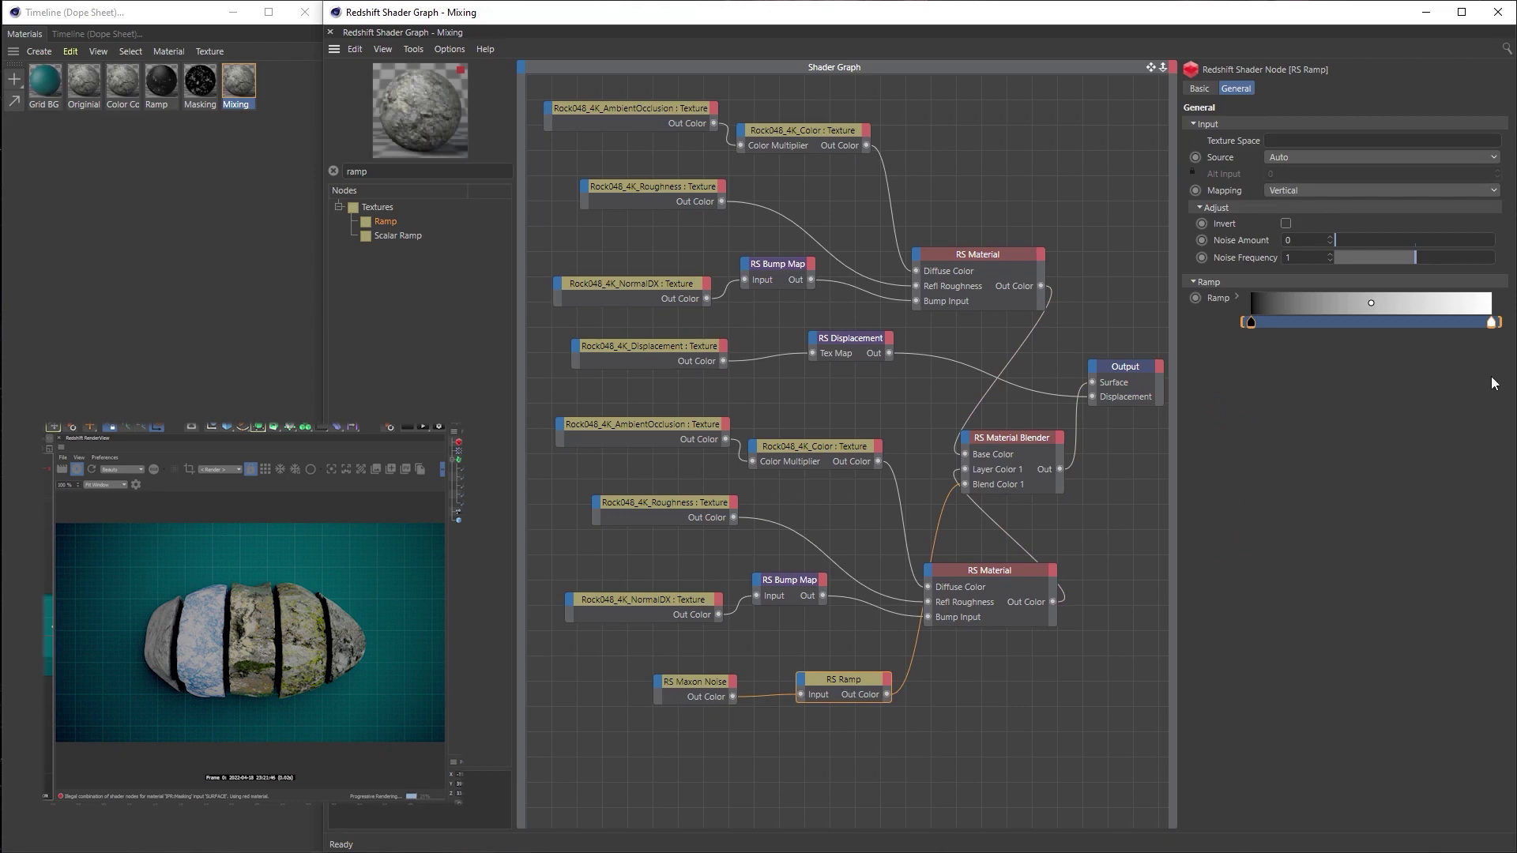
left_click_drag(1490, 325, 1274, 324)
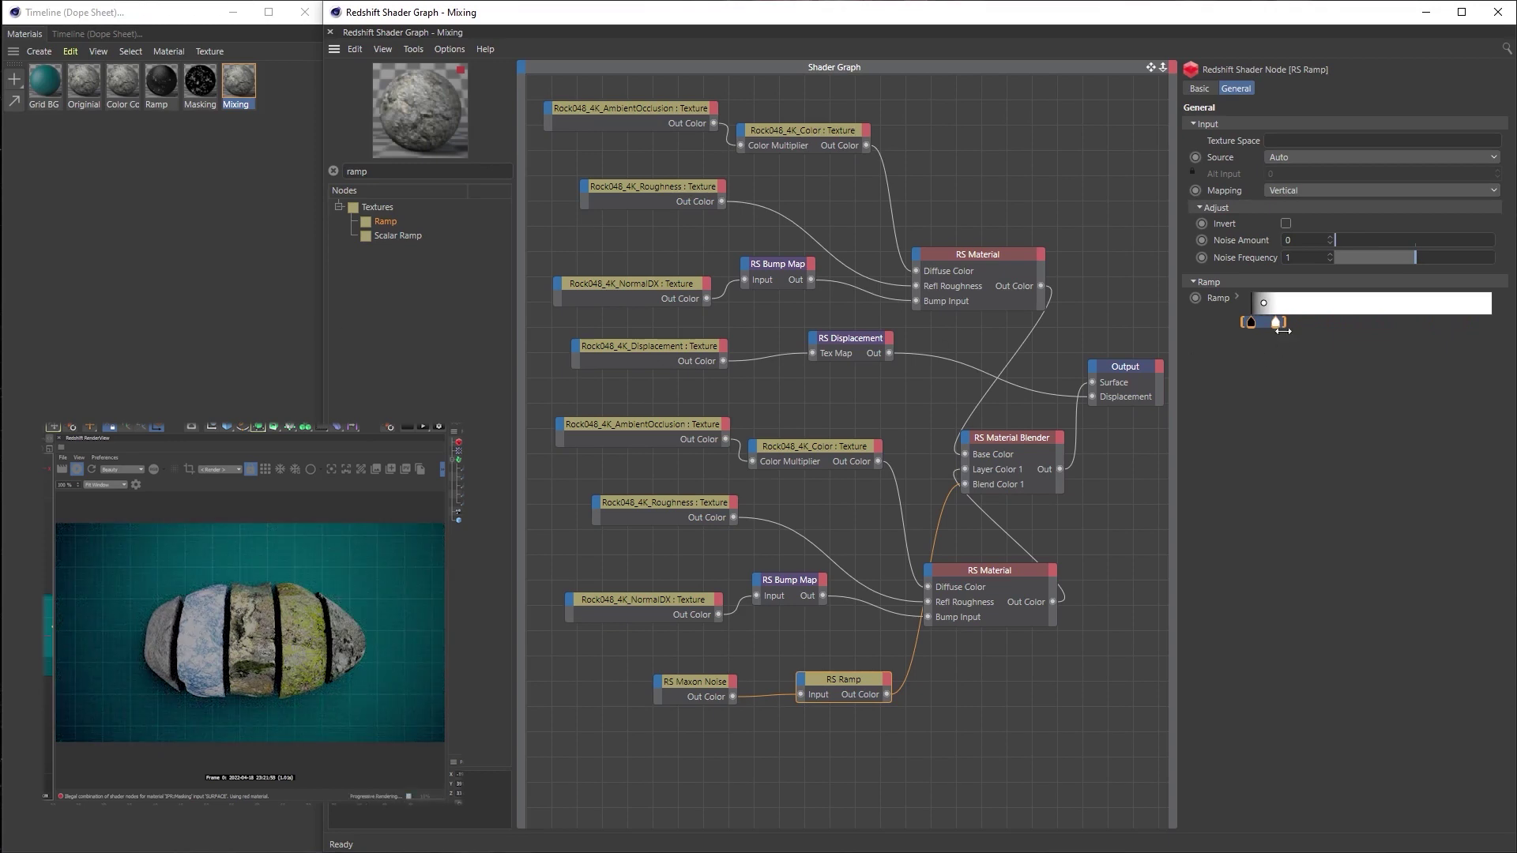
mouse_move(1250, 332)
left_mouse_down()
mouse_move(1438, 332)
mouse_move(1245, 335)
mouse_move(1262, 333)
left_mouse_up()
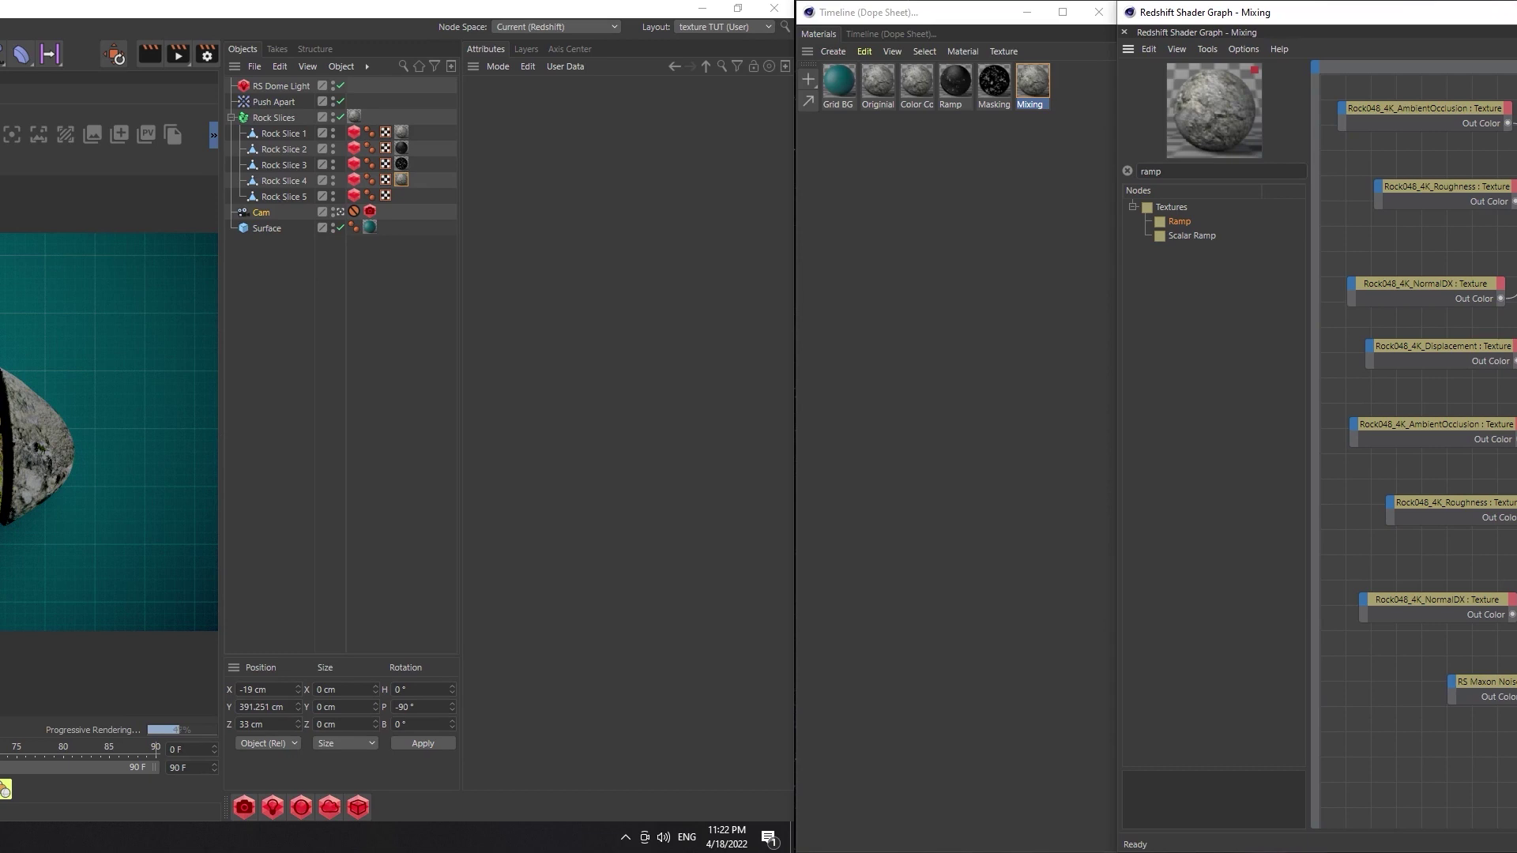
Duplicate the Originial material, name the copy Noise, and assign it to Rock Slice 5
left_click(880, 90)
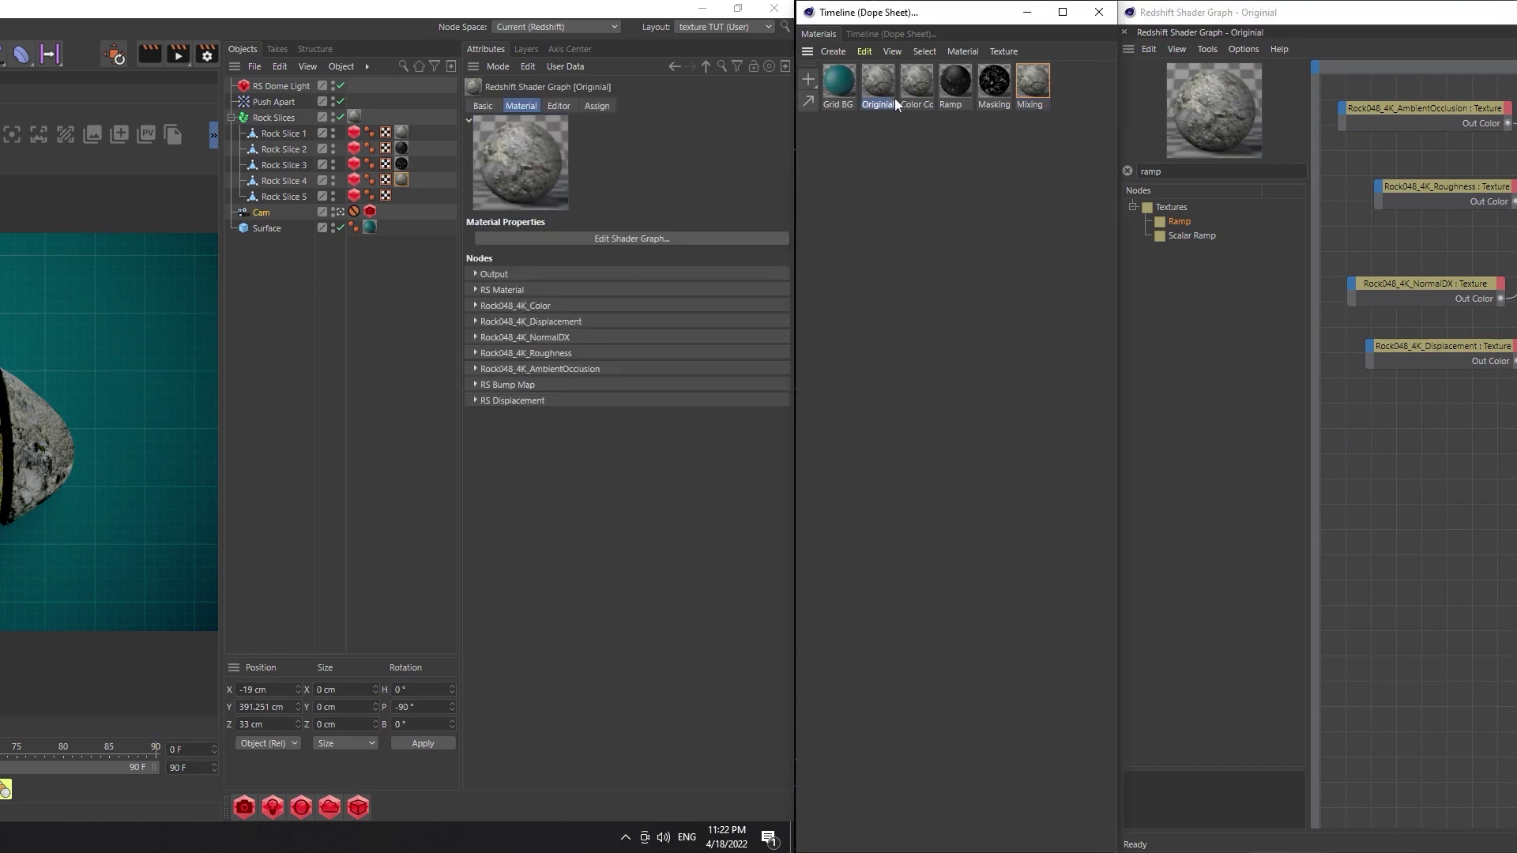
left_click_drag(975, 101, 1059, 98, "ctrl")
double_click(1070, 105)
key("BackSpace")
type("Noise")
key("Return")
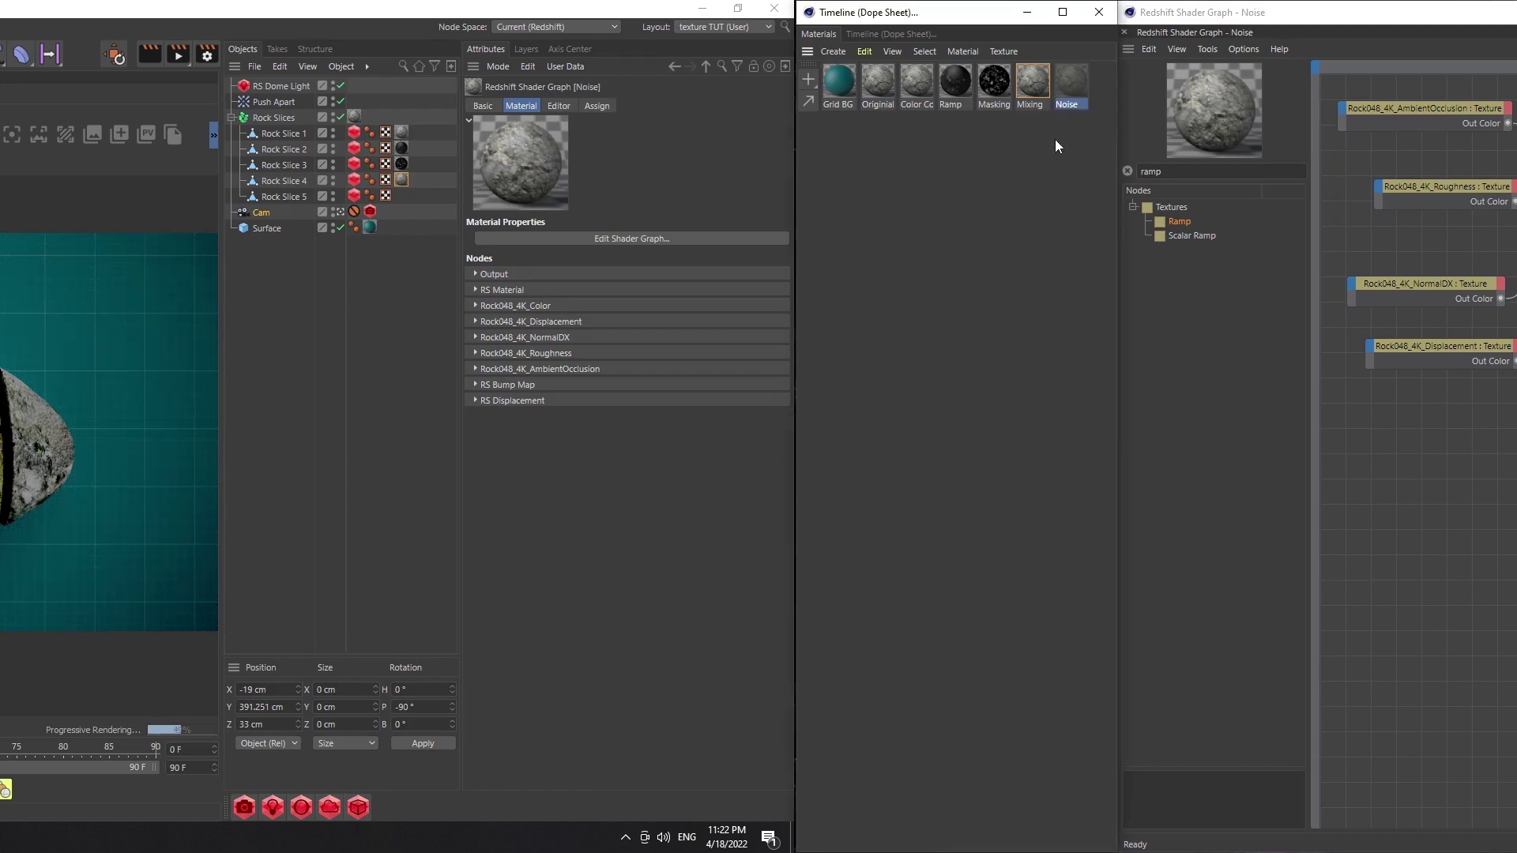
left_click_drag(270, 197, 273, 196)
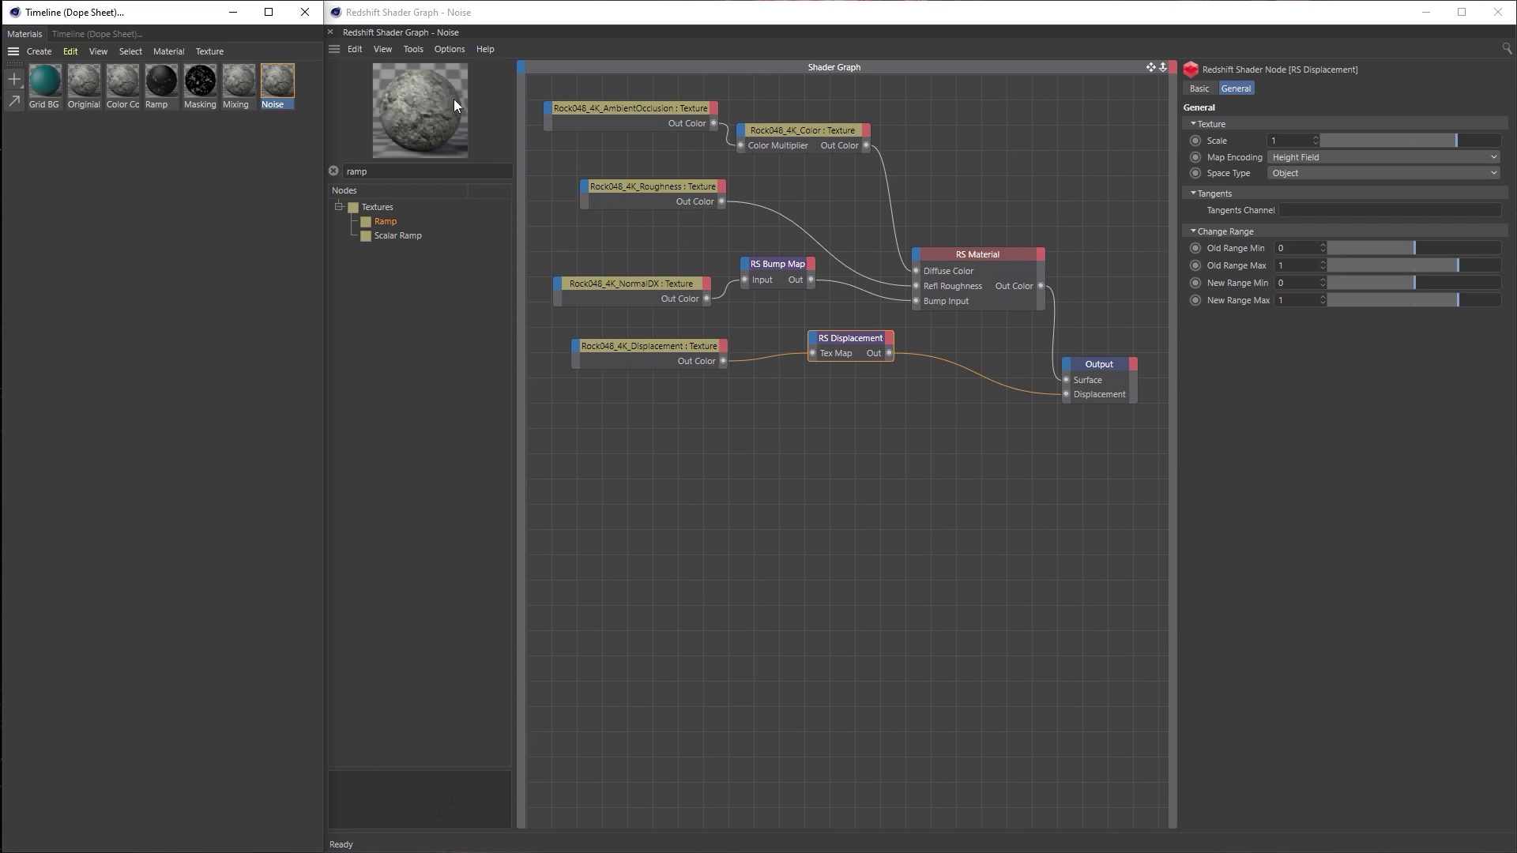
Add a Maxon Noise node to the Noise material's graph and place it above the RS Material node
left_click(400, 168)
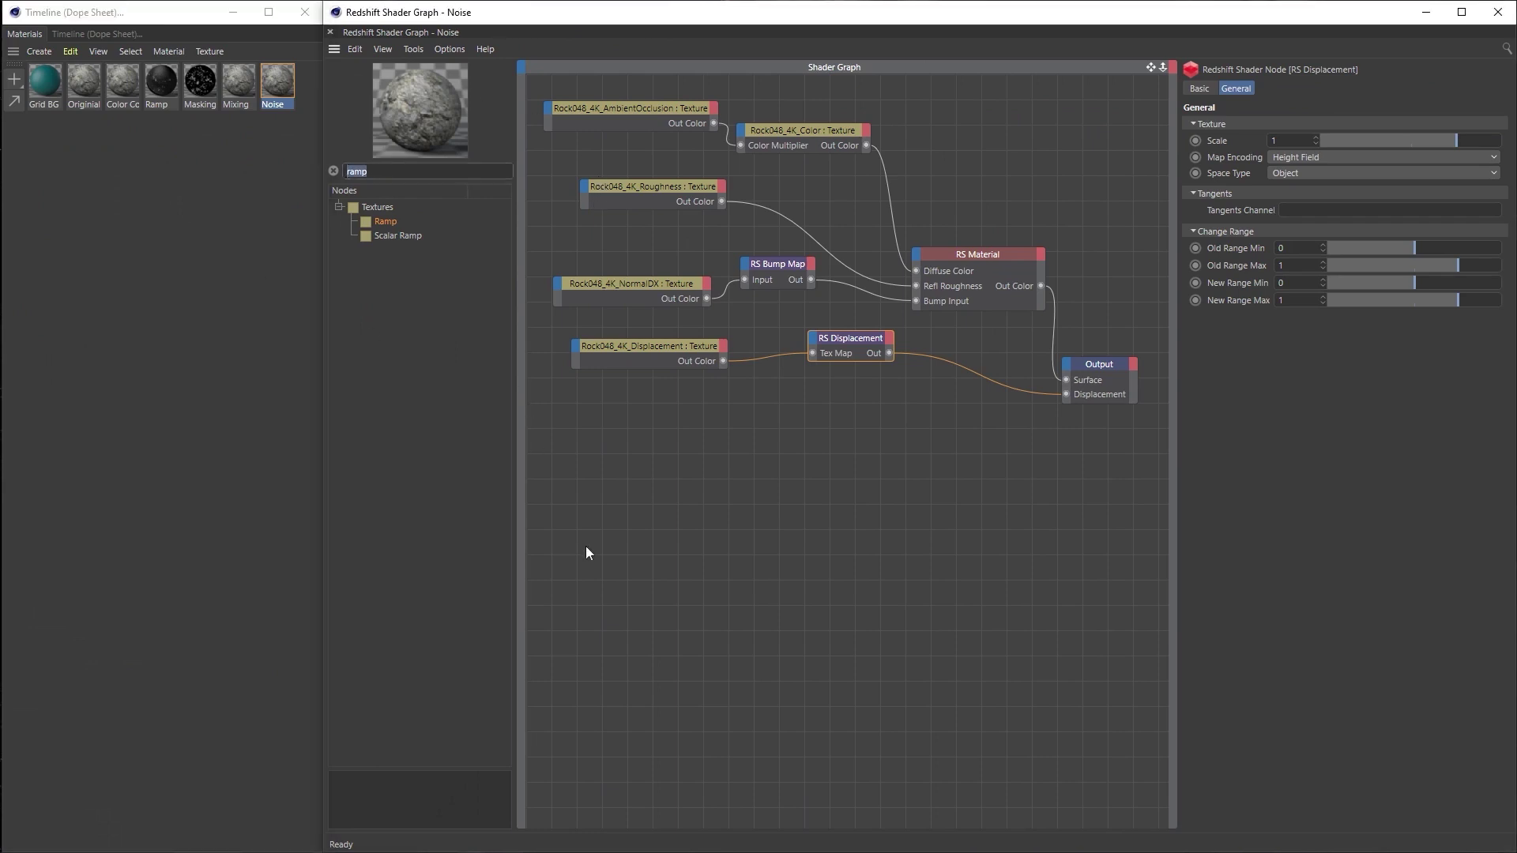
type("noi")
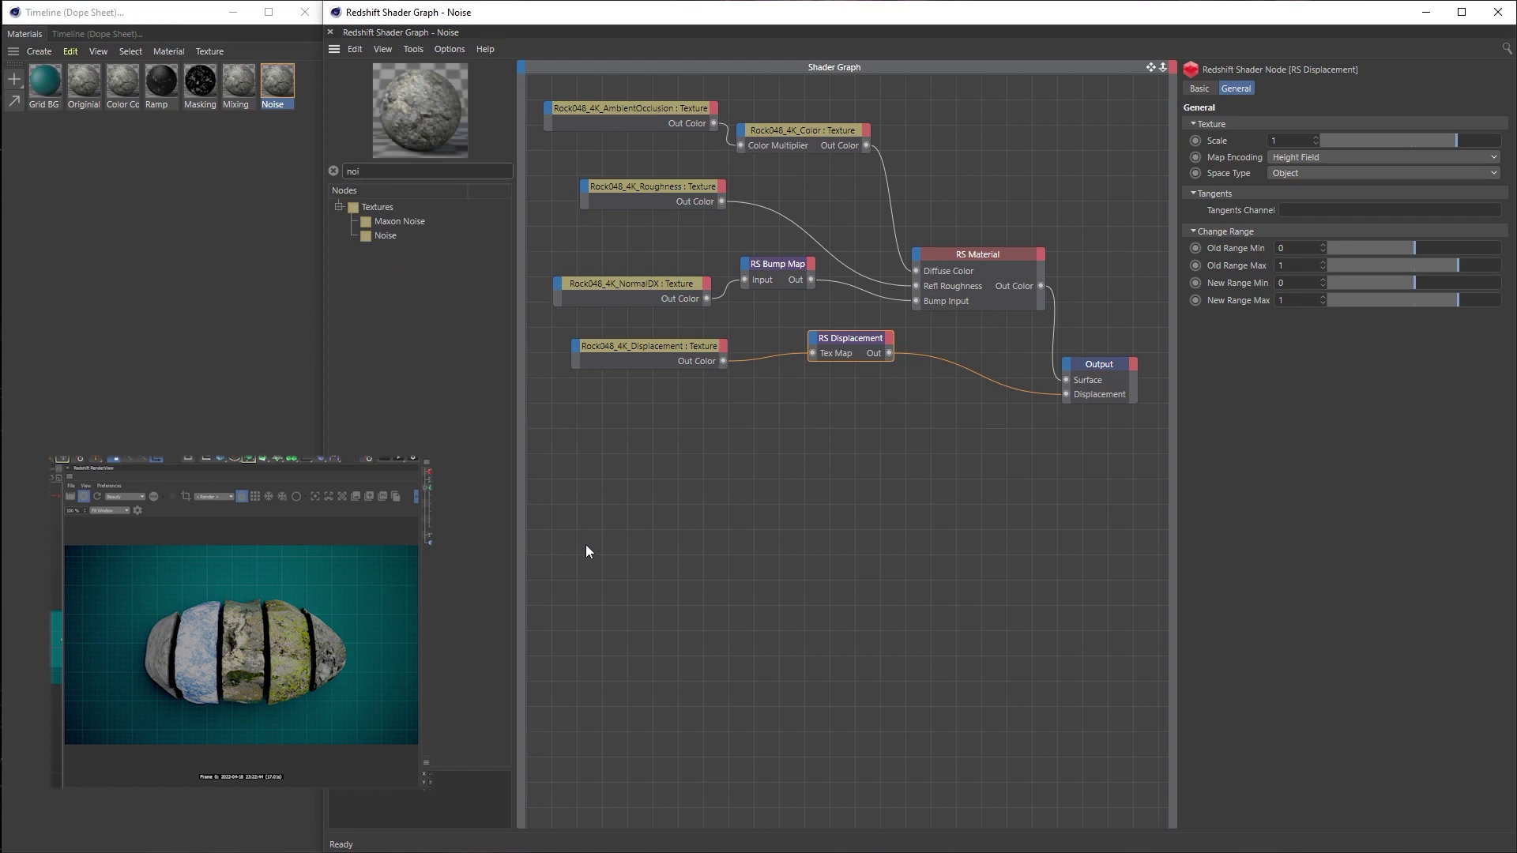
left_click_drag(419, 222, 792, 435)
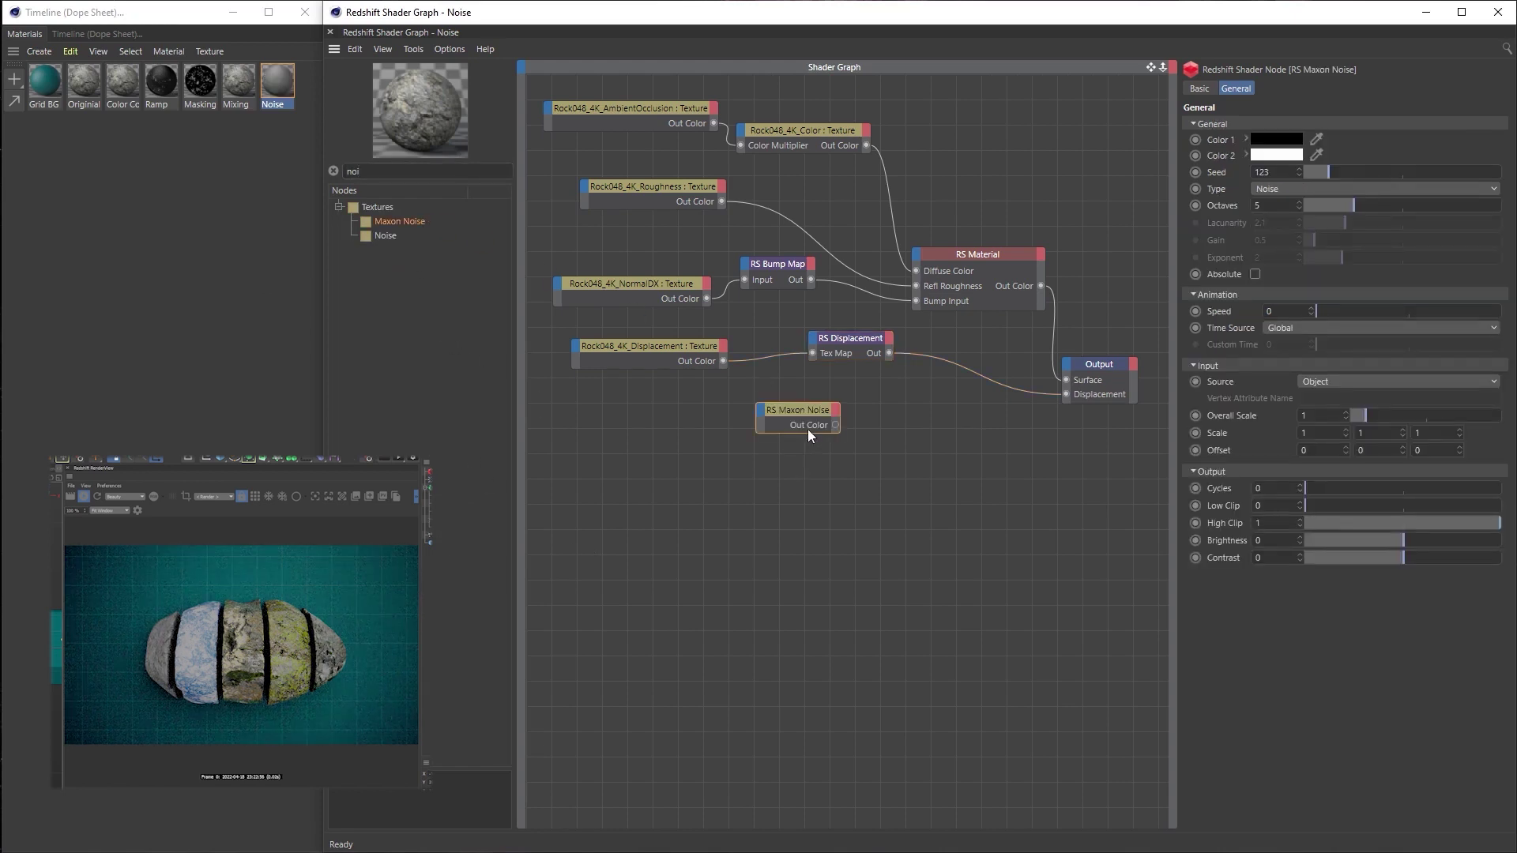
left_click_drag(800, 414, 994, 187)
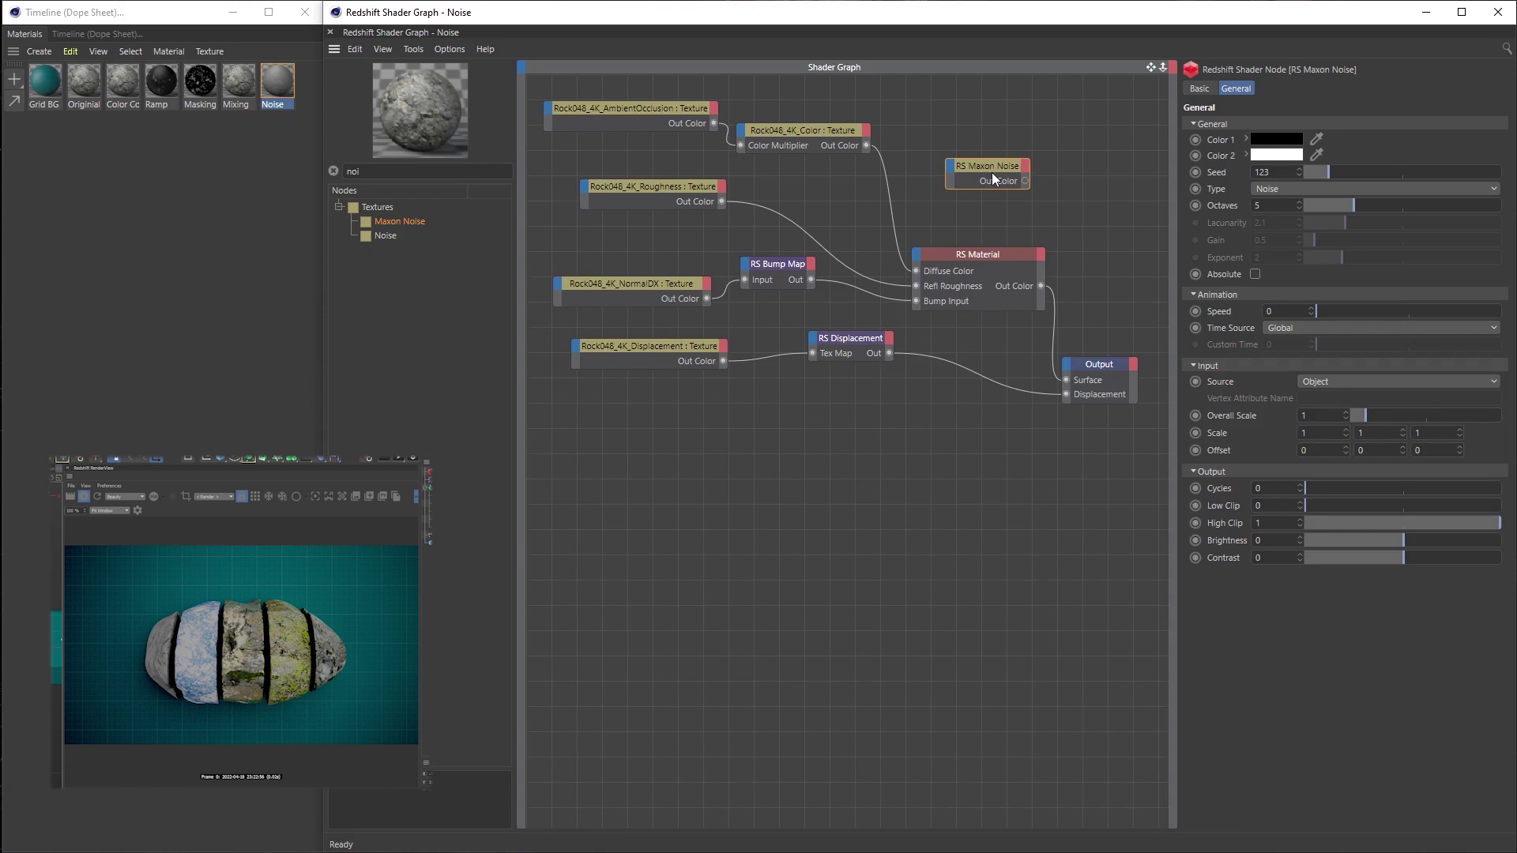
Connect the Color texture to the Maxon Noise's Coord Offset and the noise's Out Color to the RS Material's Diffuse Color
left_click_drag(865, 146, 970, 172)
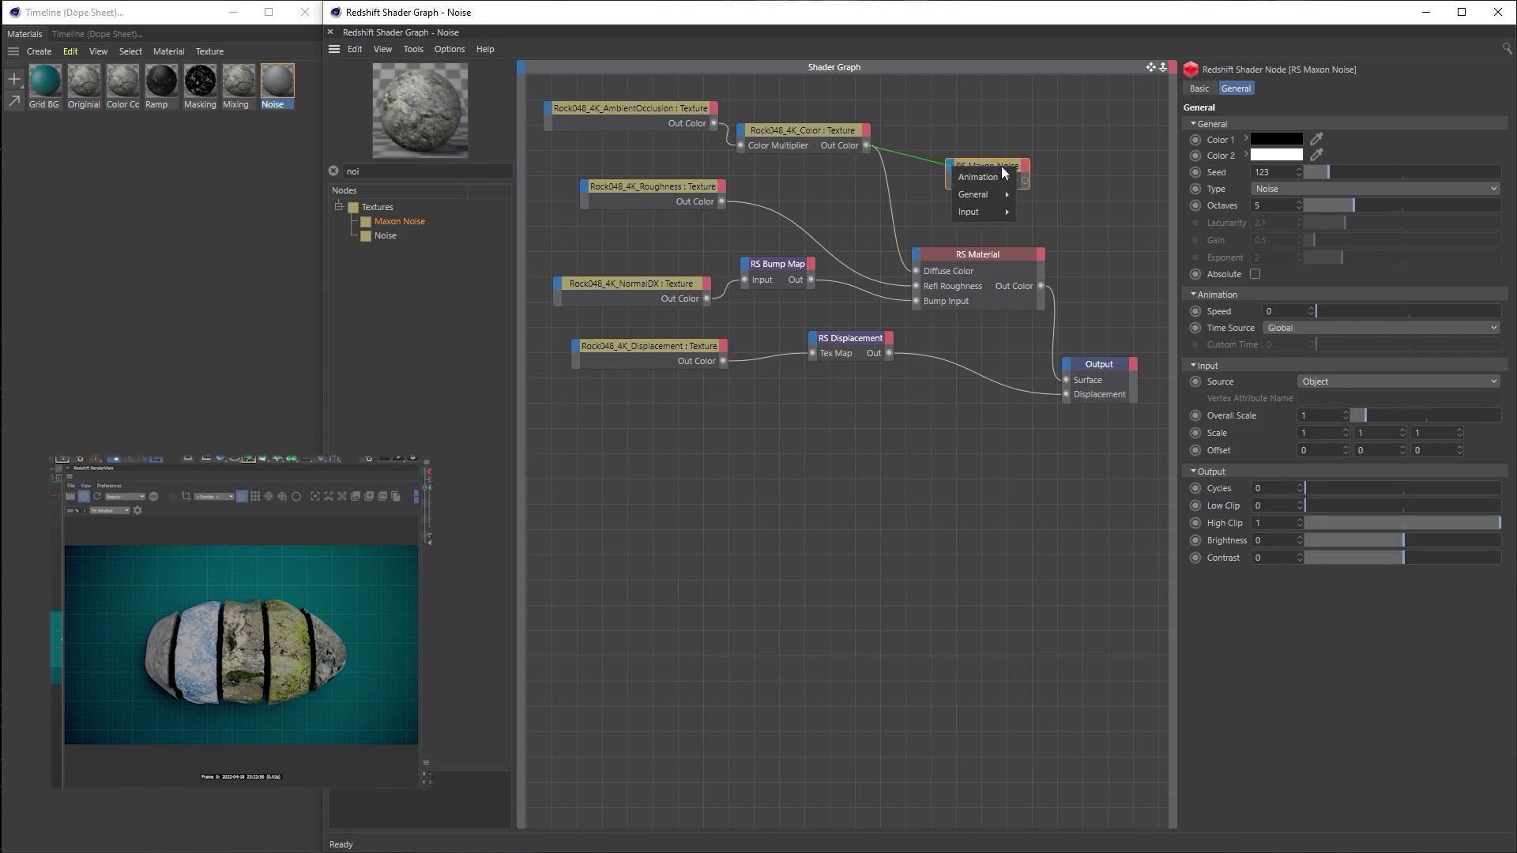
mouse_move(993, 221)
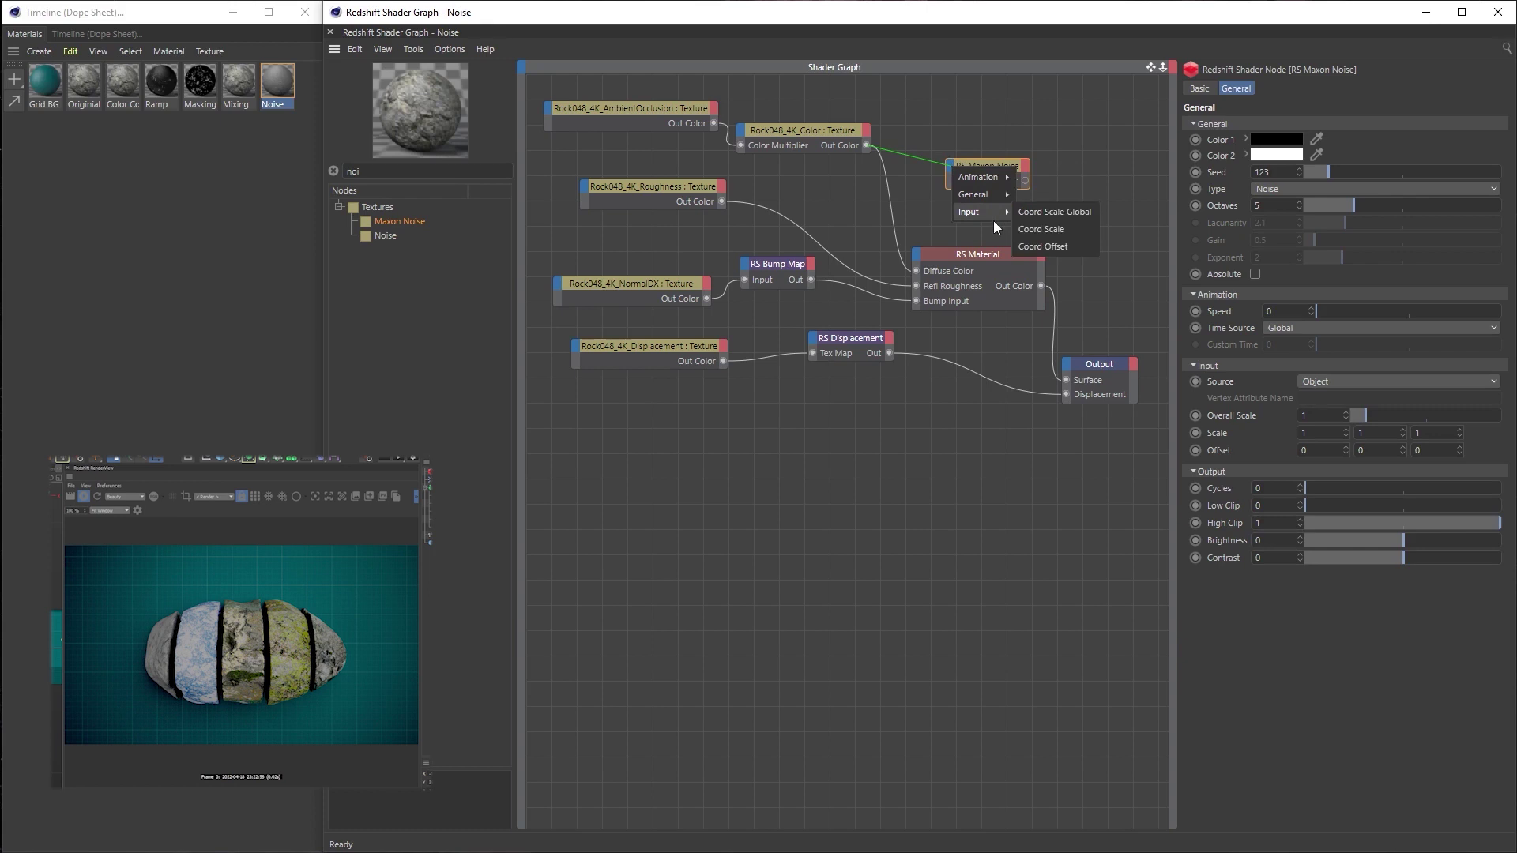
left_click(1057, 250)
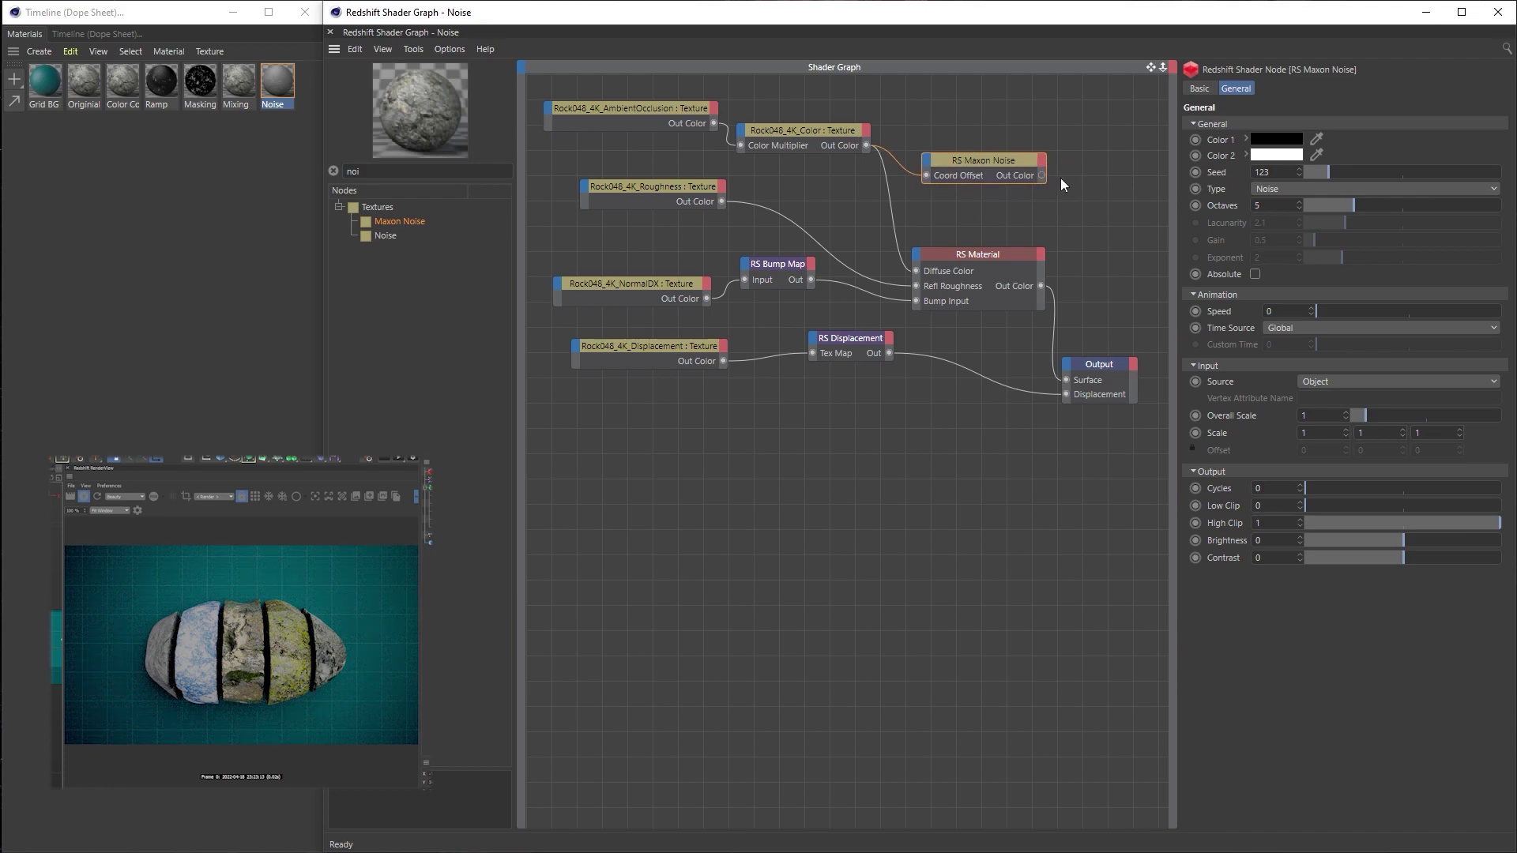
left_click_drag(1045, 176, 917, 272)
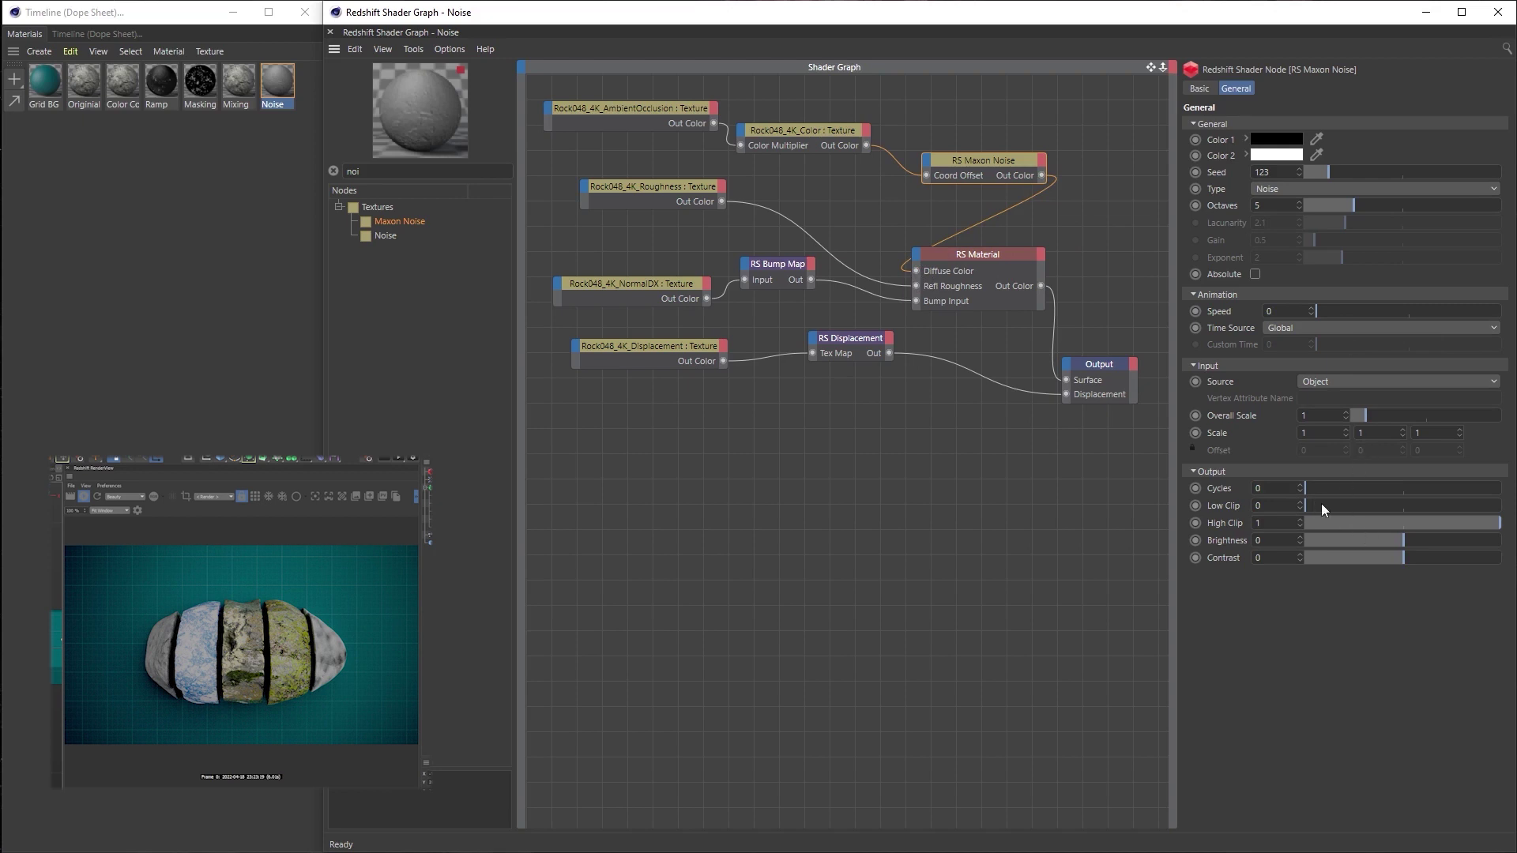
Set the Maxon Noise's Overall Scale to 4.79, Low Clip to 0.267 and High Clip to 0.769
left_click_drag(1363, 415, 1422, 415)
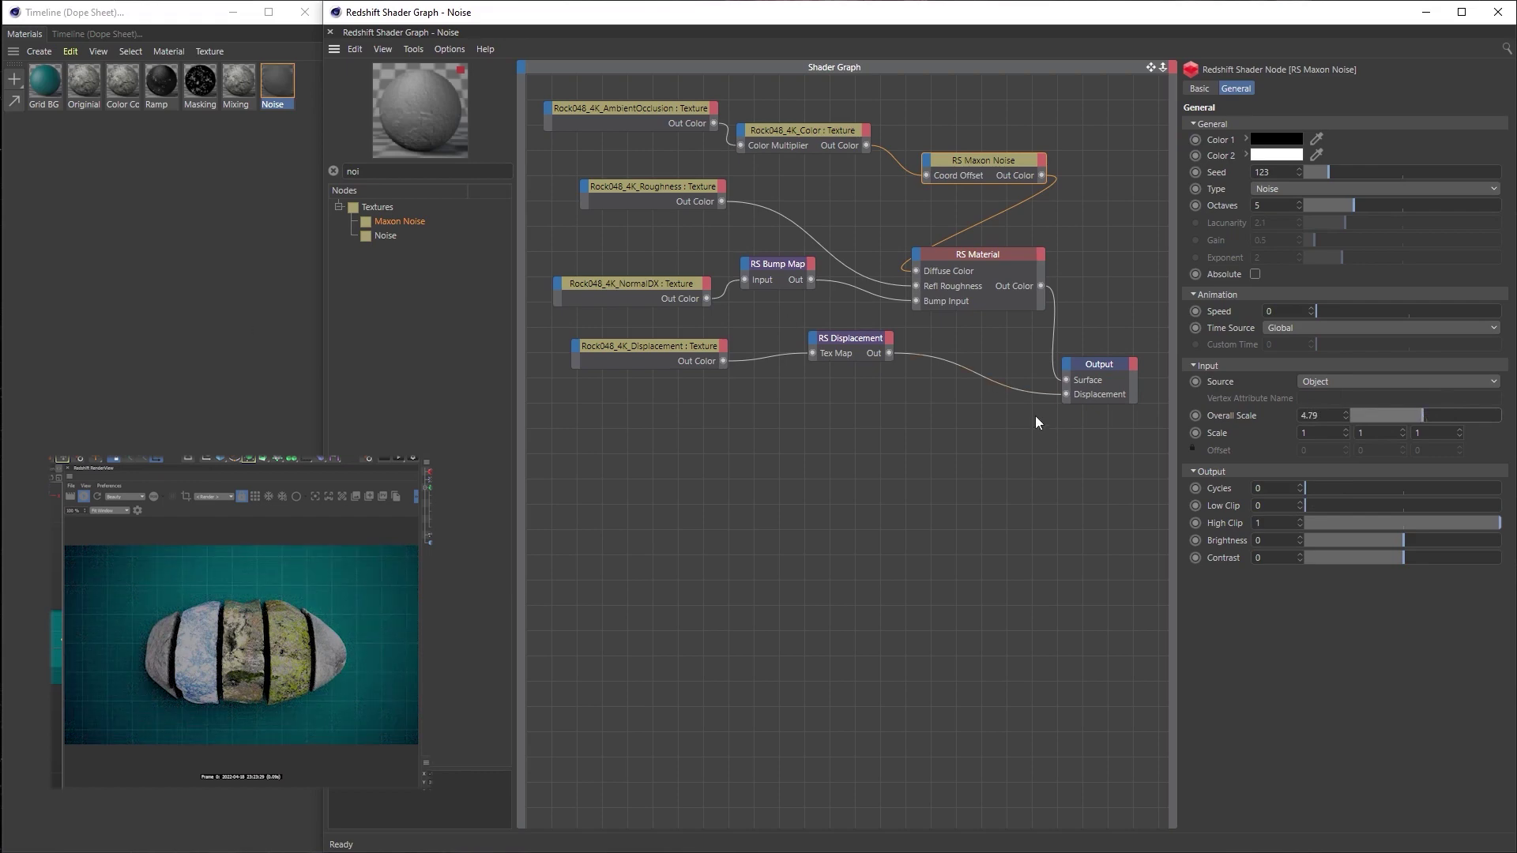
left_click_drag(1325, 509, 1354, 505)
left_click_drag(1443, 521, 1356, 504)
left_click(1382, 506)
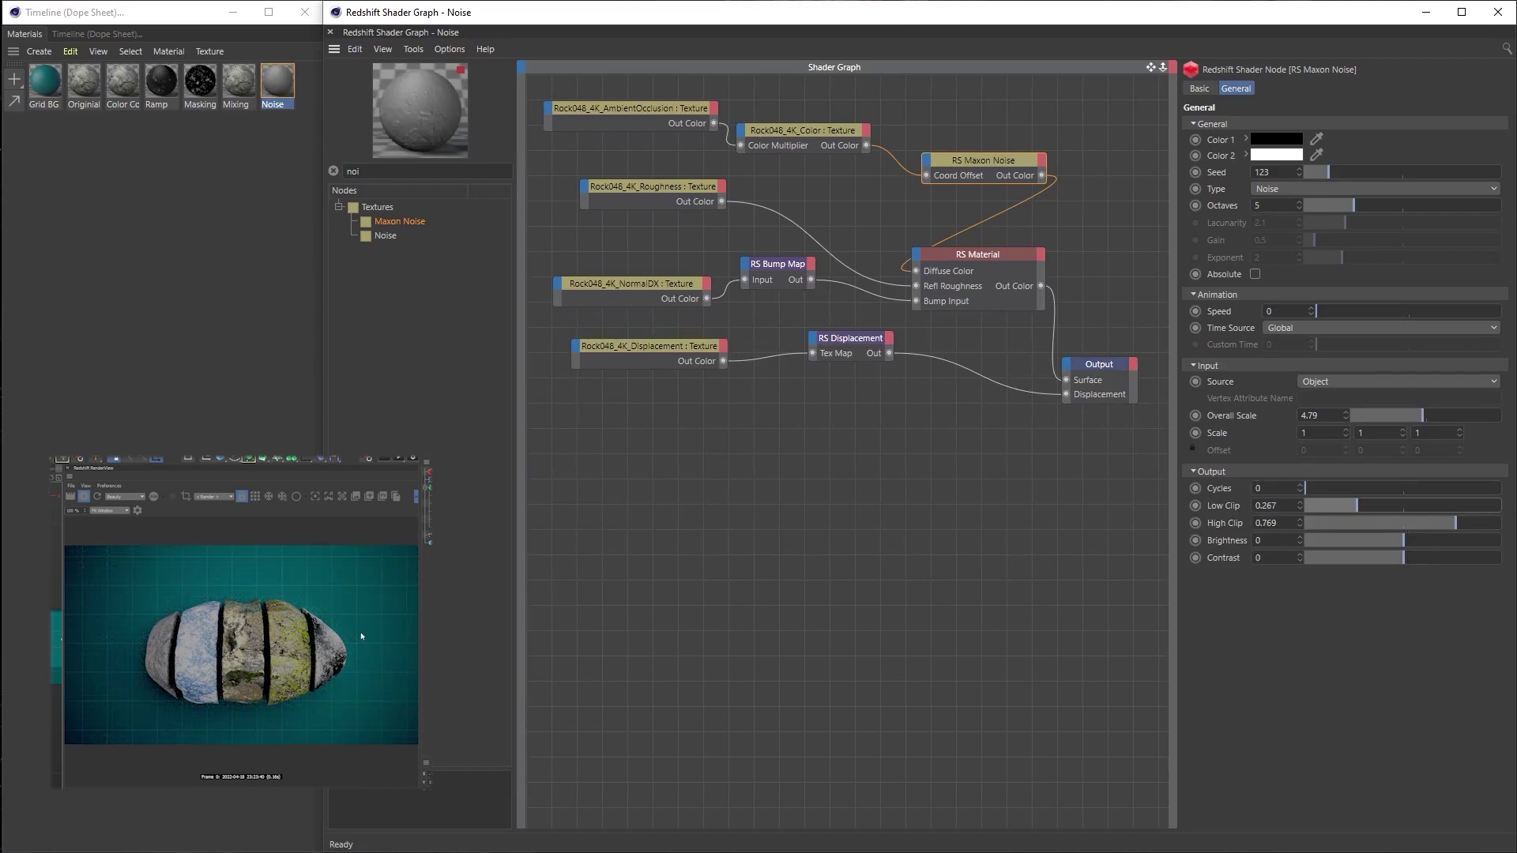
Change the noise type to Buya with Overall Scale 6.62, Low Clip 0.07 and High Clip 0.95
left_click(1282, 193)
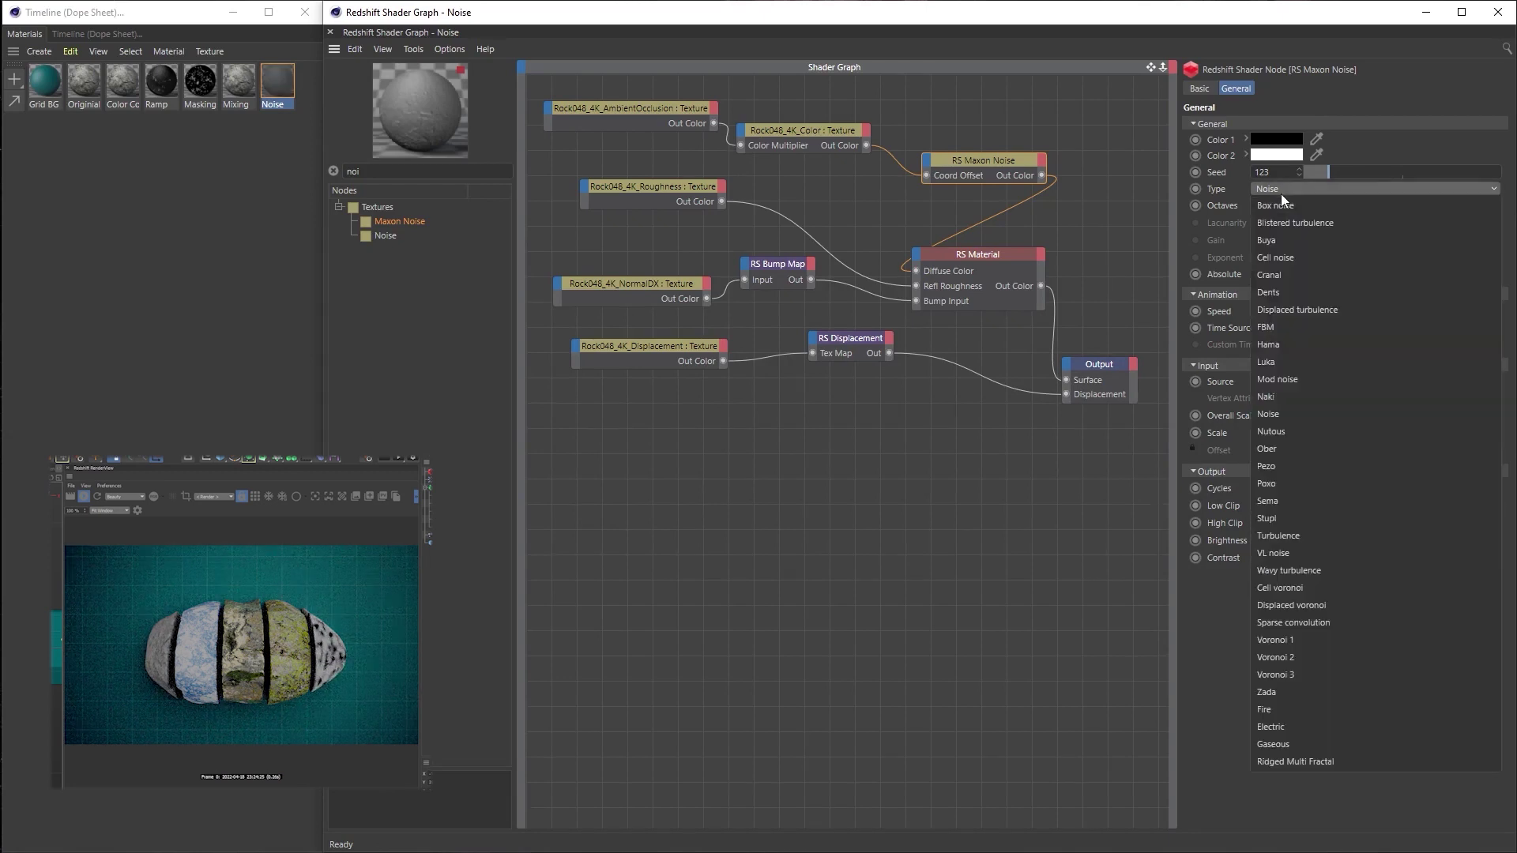
left_click(1315, 241)
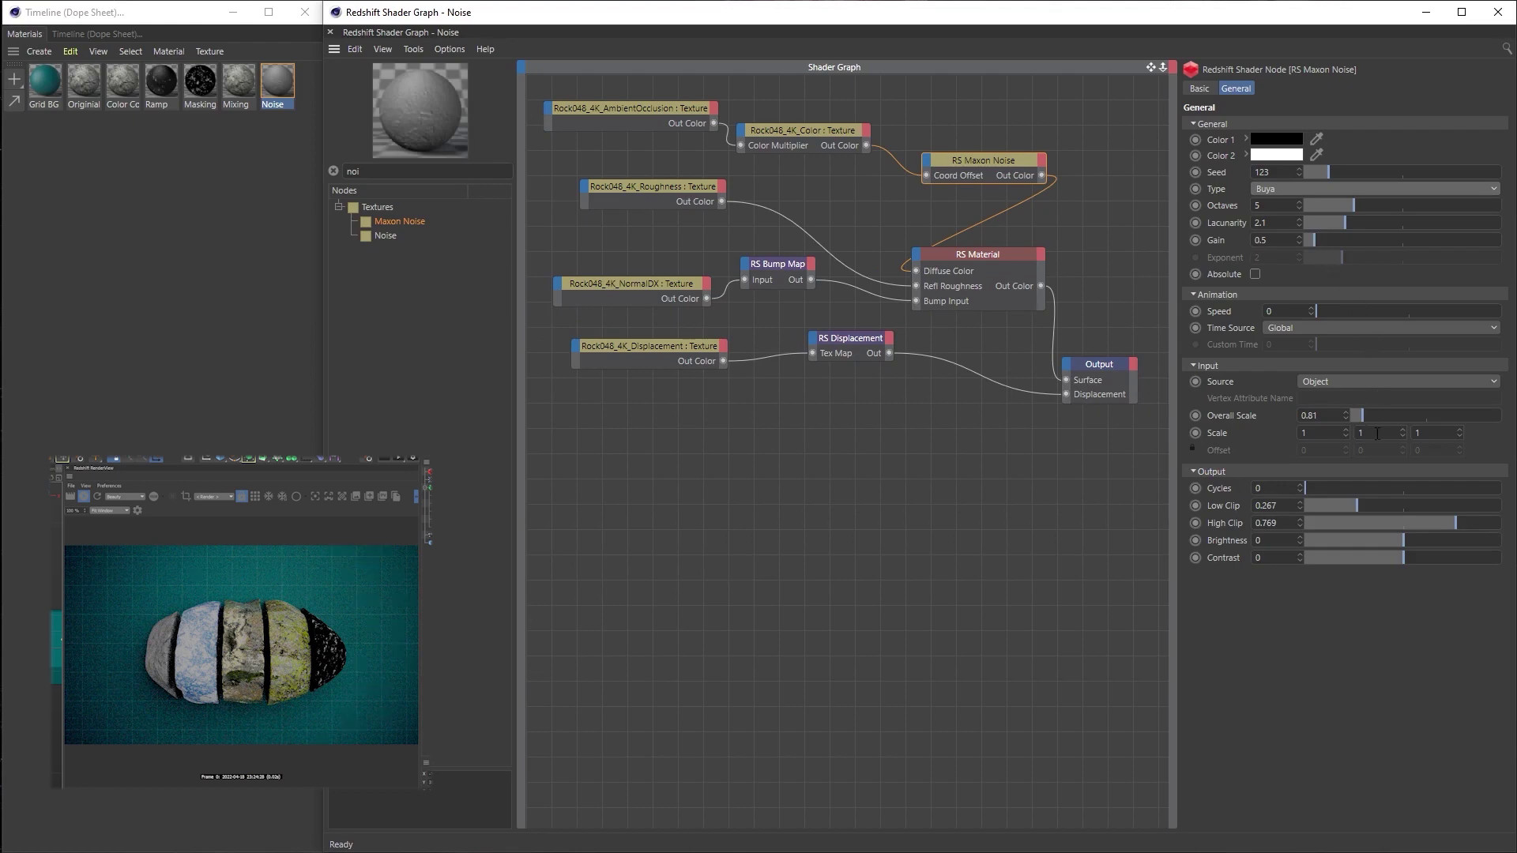
left_click_drag(1362, 421, 1452, 413)
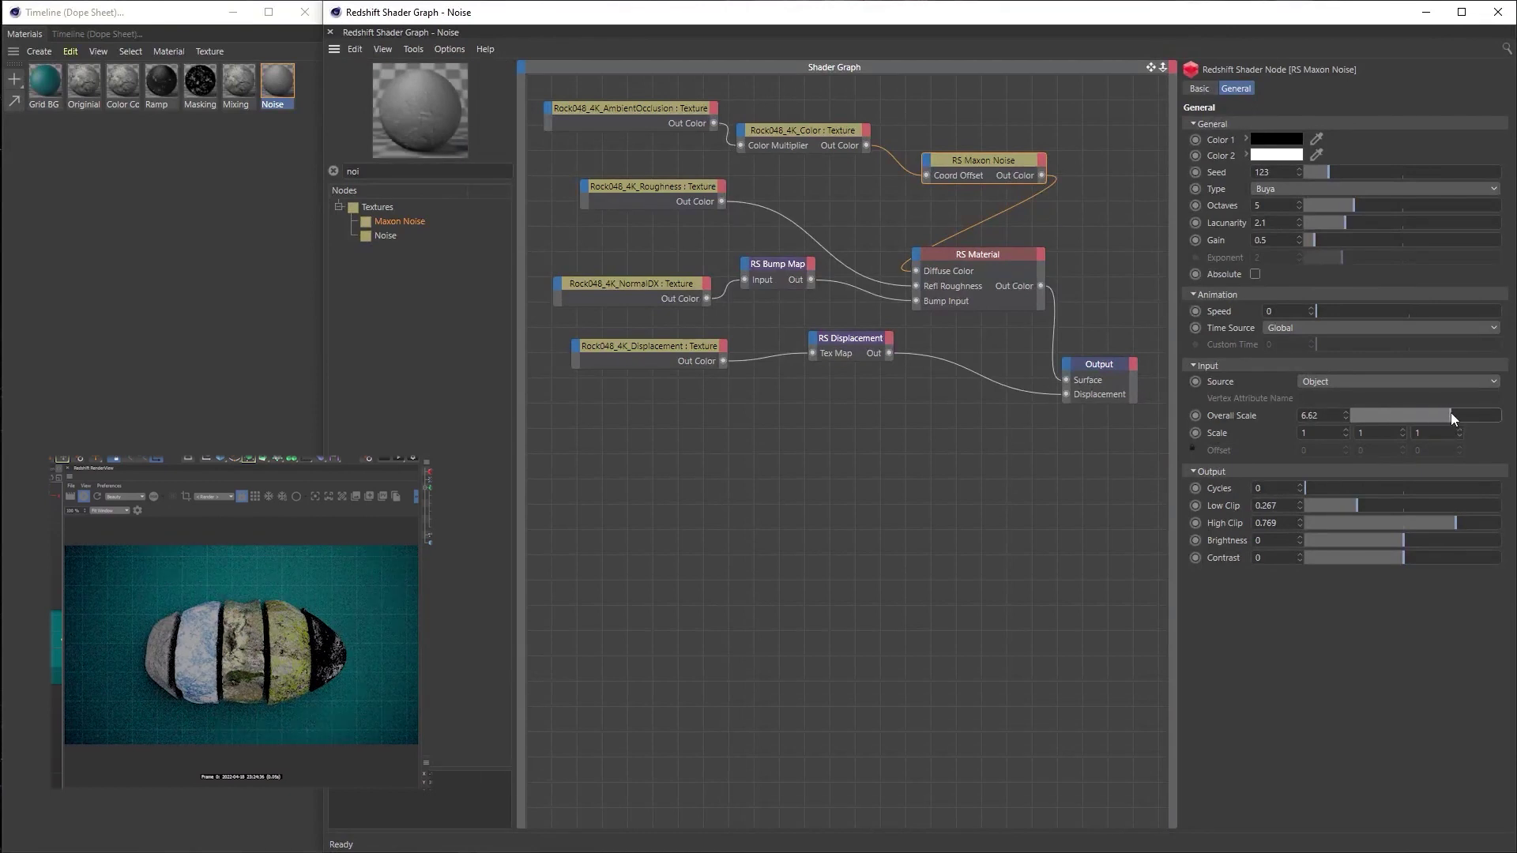
left_click_drag(1371, 513, 1318, 509)
left_click_drag(1458, 521, 1493, 532)
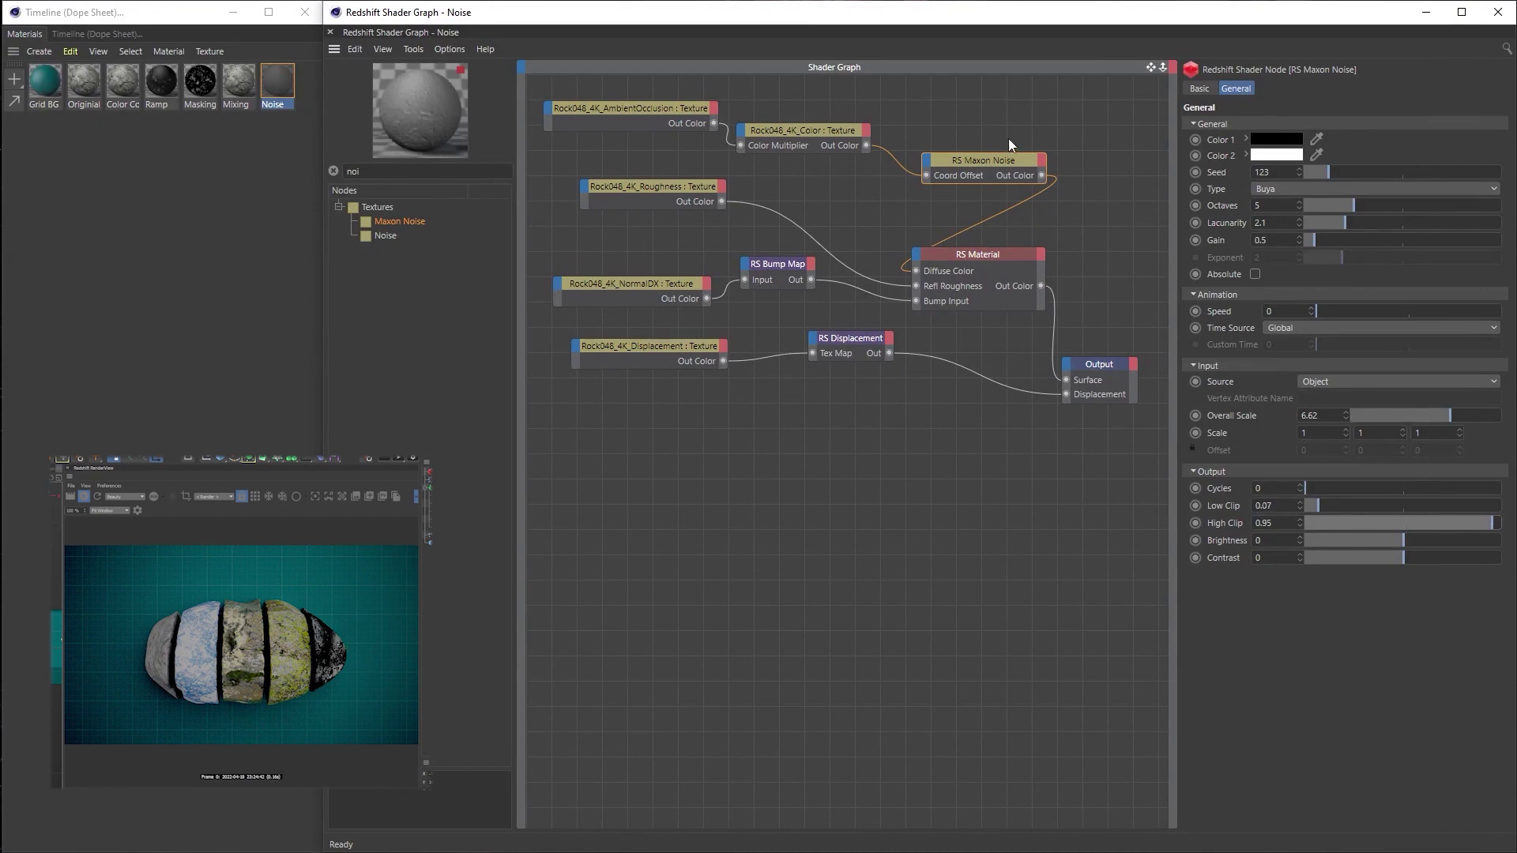
Connect the Color texture's Out Color to the Maxon Noise's Color 1 as well and tidy the noise node's placement
mouse_move(997, 164)
left_mouse_down()
mouse_move(964, 142)
mouse_move(1013, 139)
mouse_move(1023, 168)
left_mouse_up()
left_click_drag(1015, 174, 984, 169)
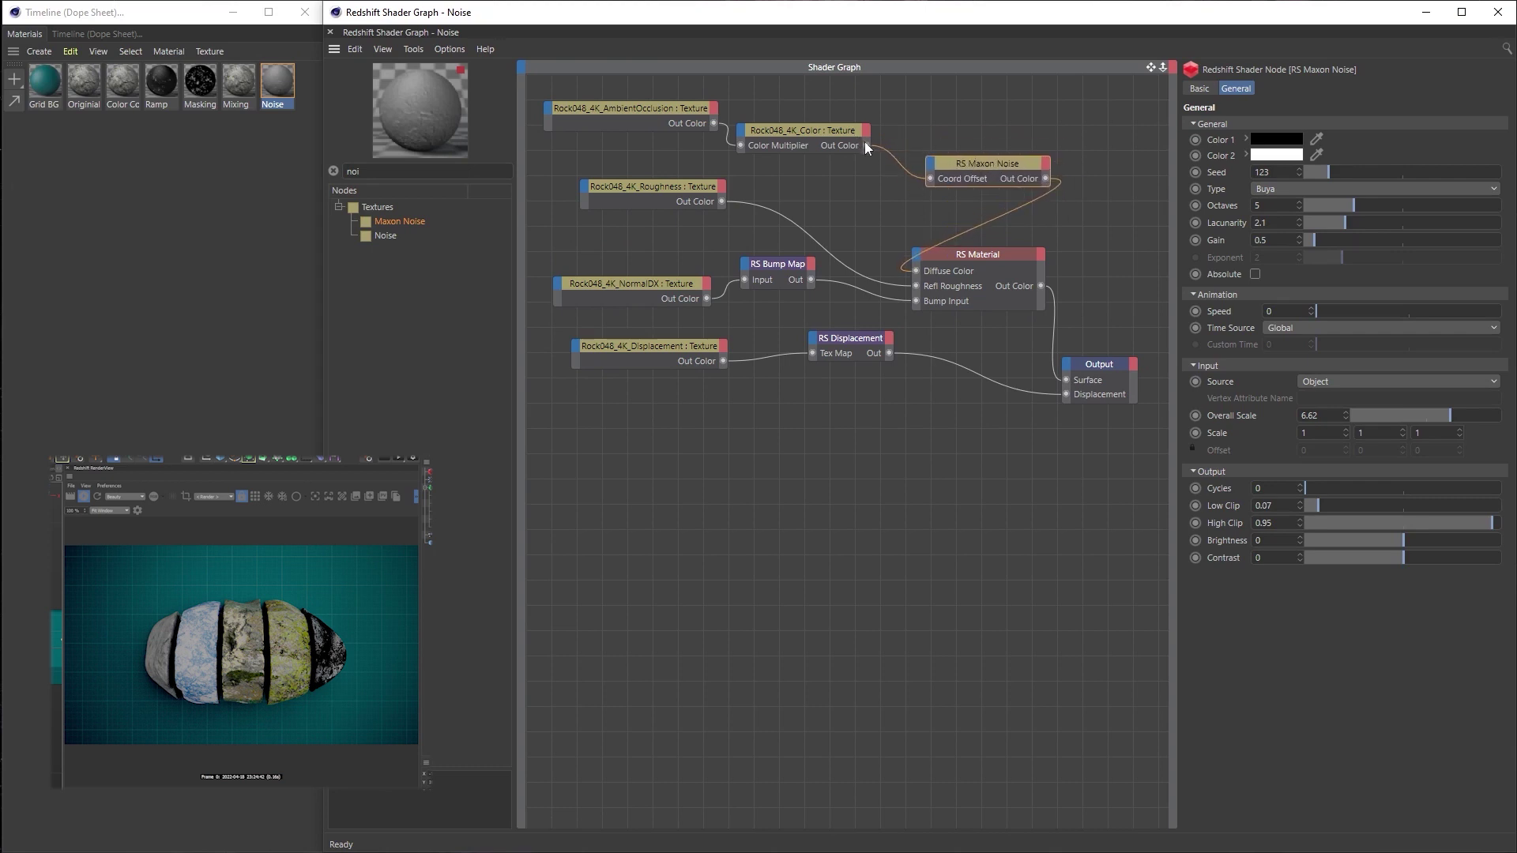
left_click(840, 136)
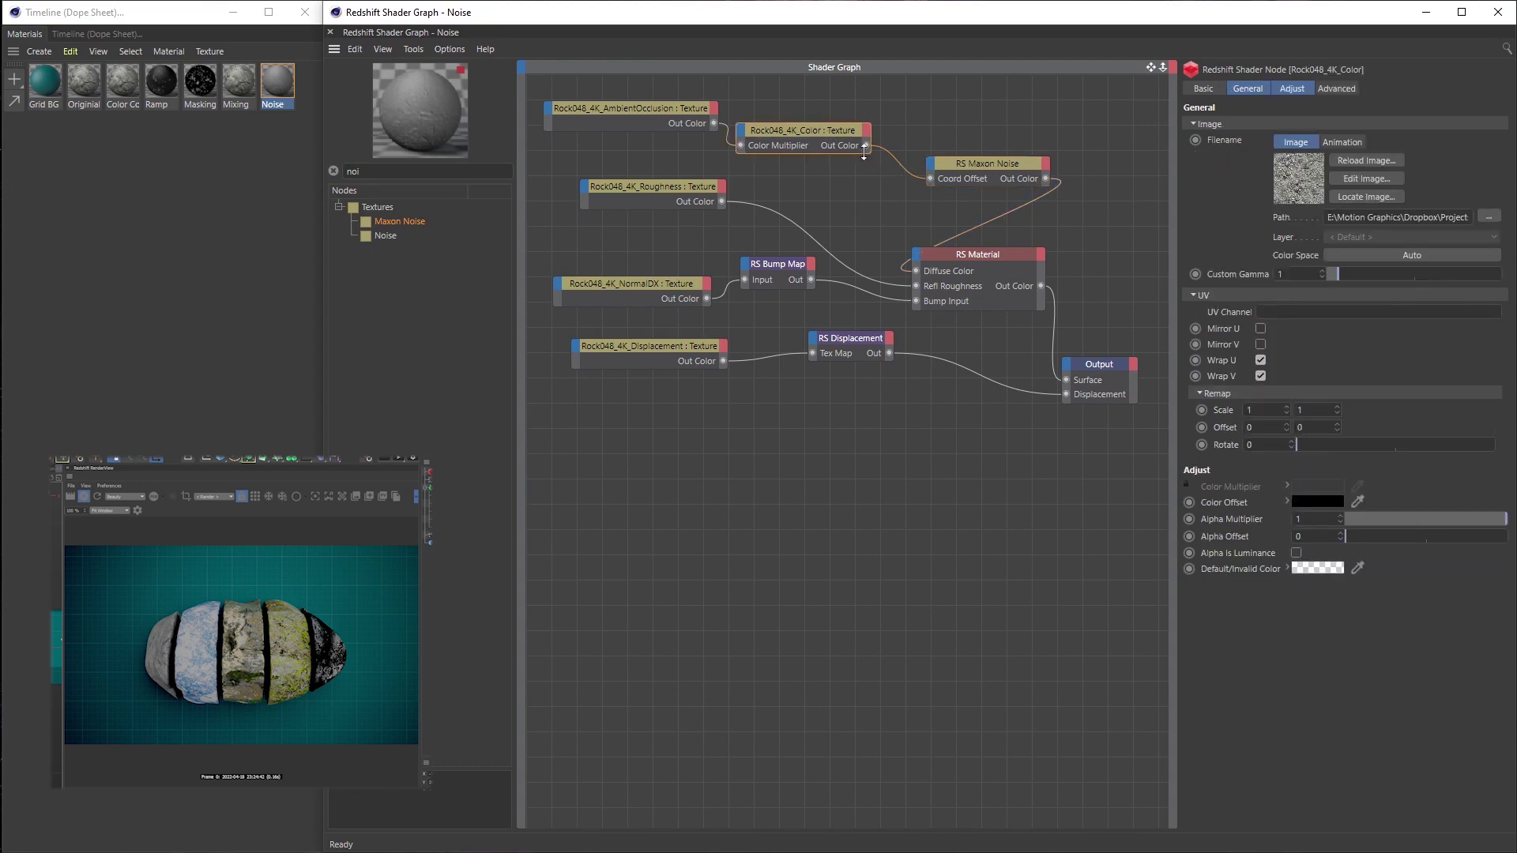
left_click_drag(866, 146, 933, 169)
mouse_move(950, 174)
mouse_move(970, 198)
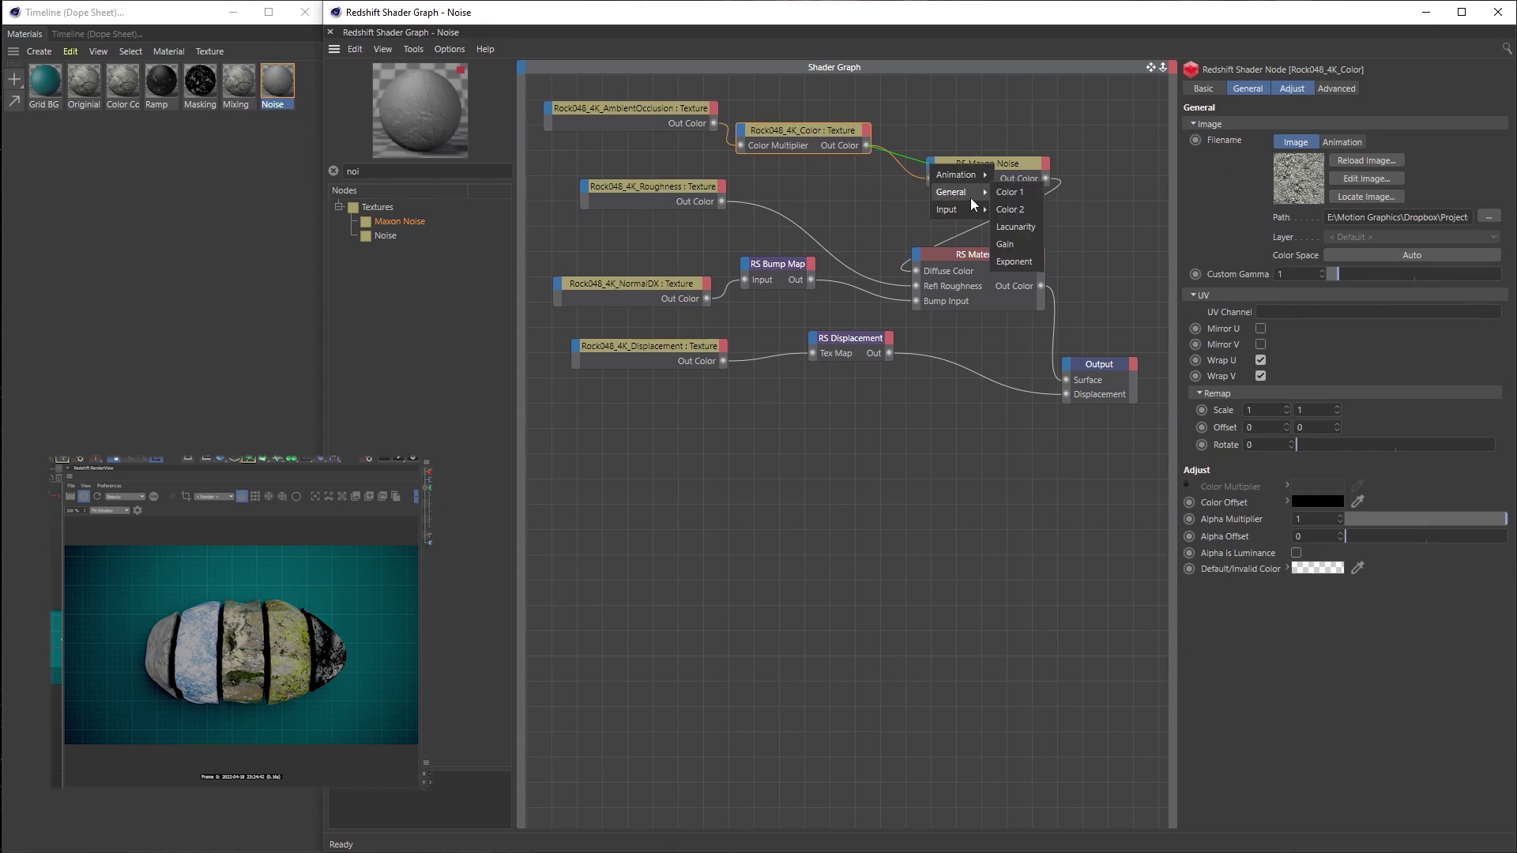
left_click(1029, 189)
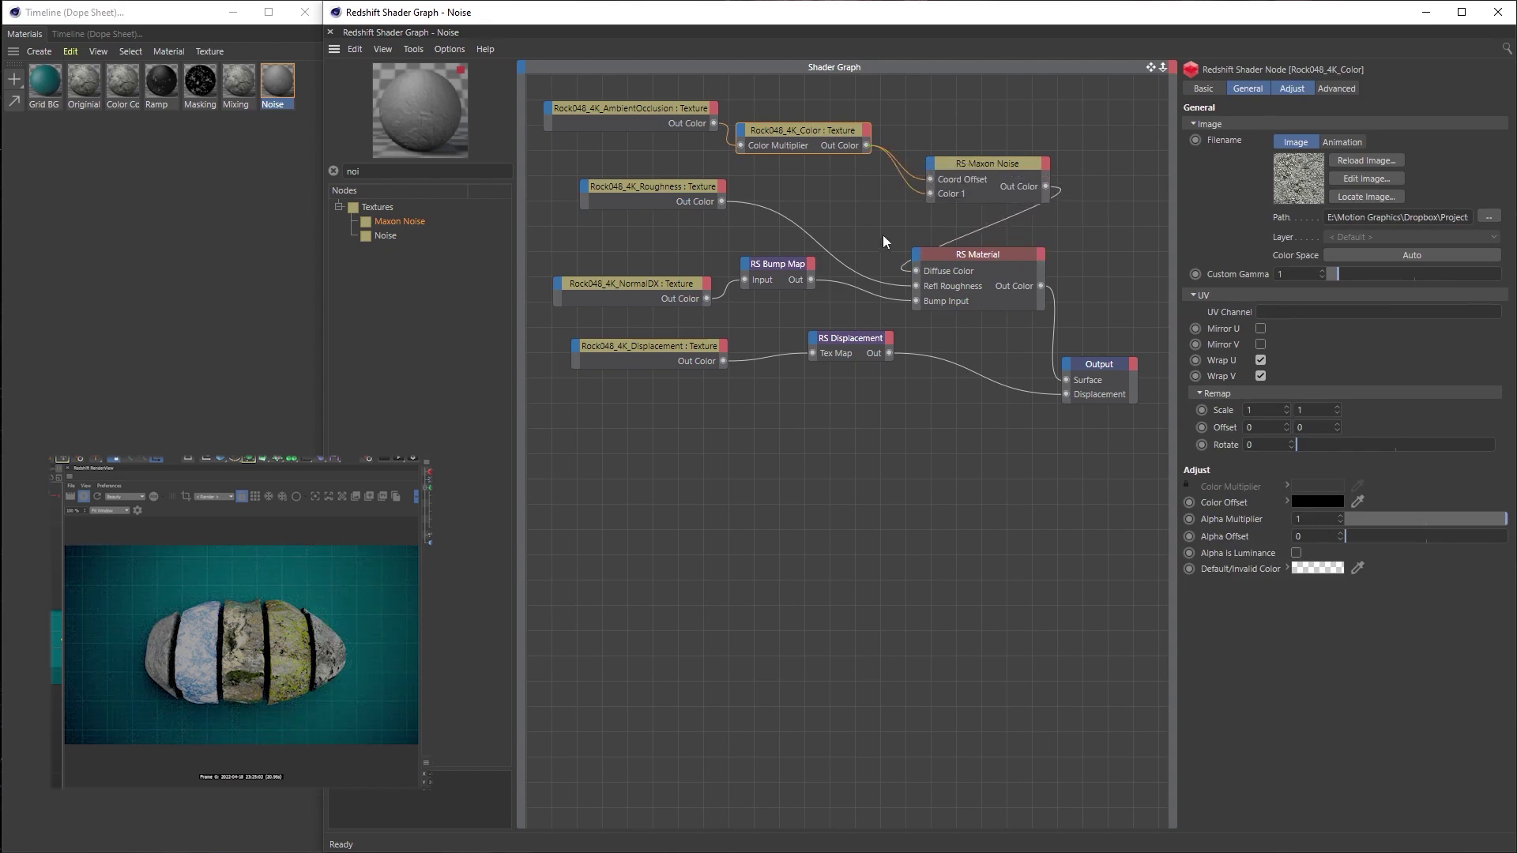
left_click_drag(960, 162, 954, 141)
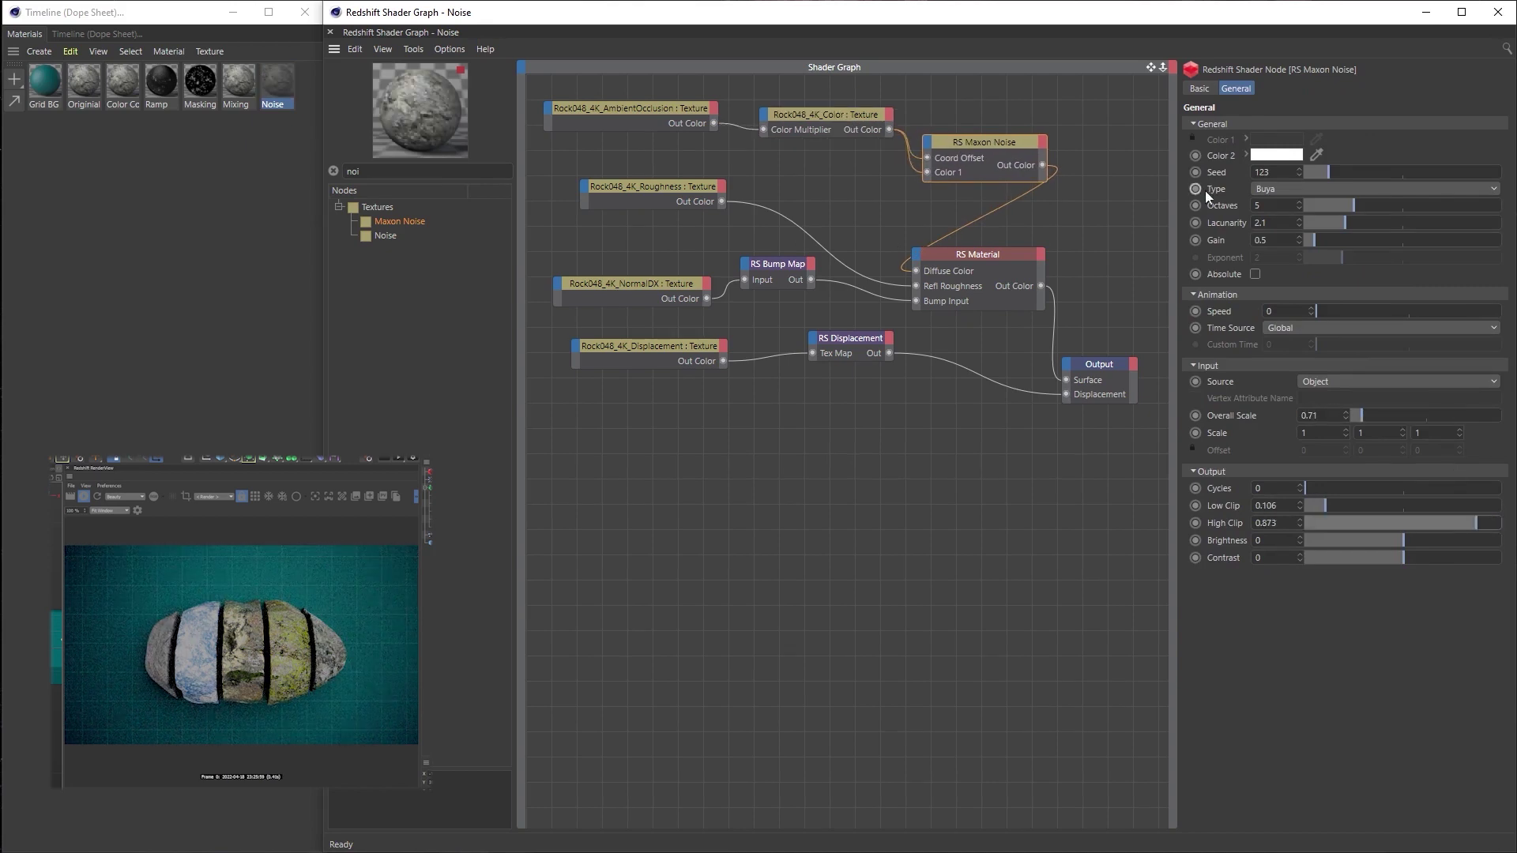
Set the Maxon Noise's Color 2 to a near-black shade
left_click(1265, 158)
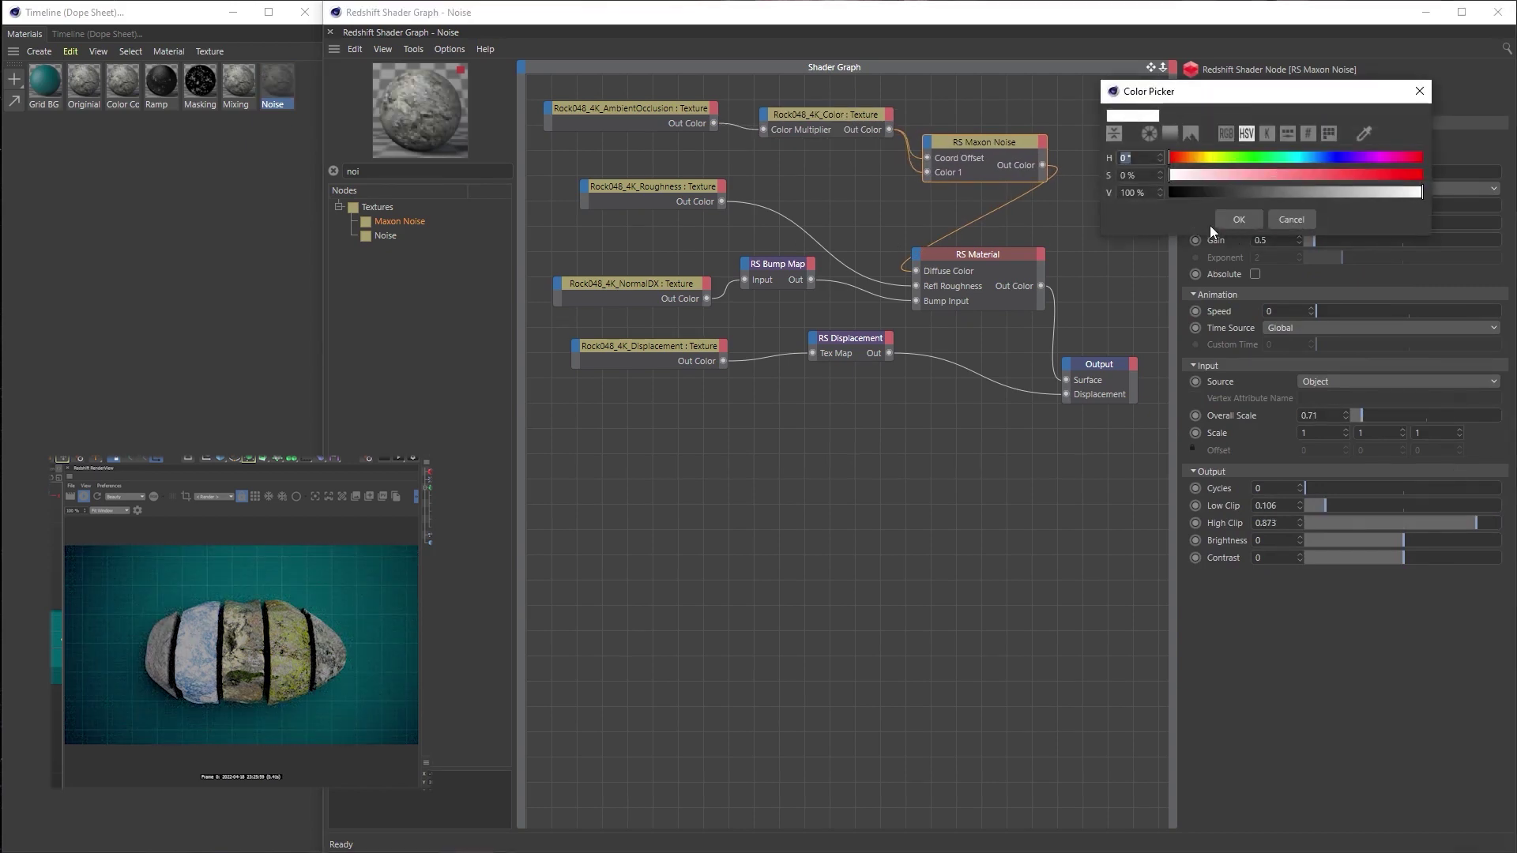
left_click(1184, 193)
left_click(1239, 222)
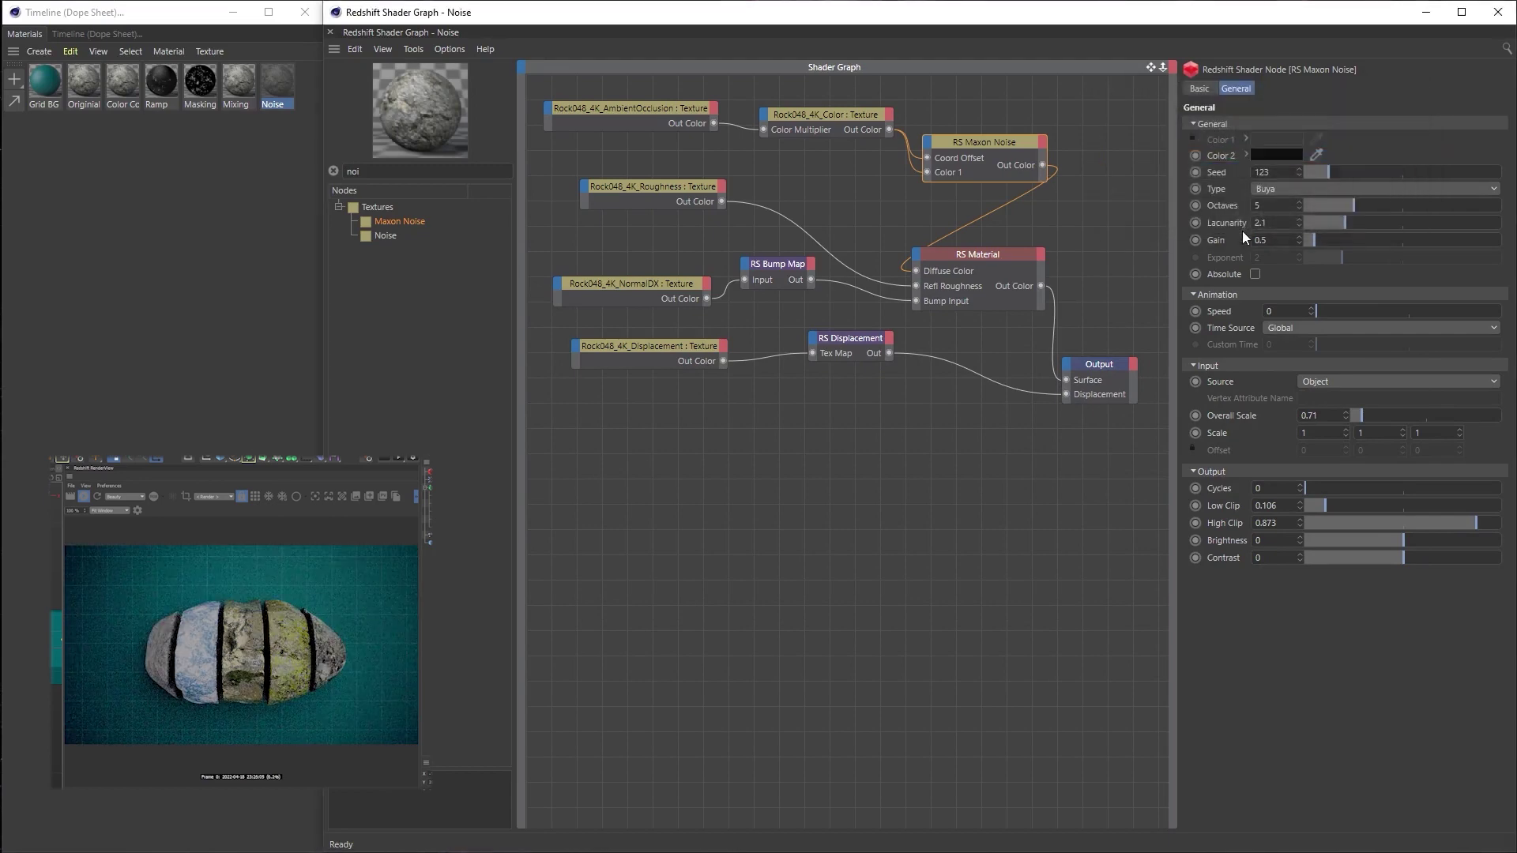
Set the Maxon Noise's Low Clip to 0.106, High Clip to 0.082 and Overall Scale to 6.52
mouse_move(1334, 504)
left_mouse_down()
mouse_move(1468, 519)
mouse_move(1318, 533)
mouse_move(1399, 534)
mouse_move(1321, 526)
mouse_move(1382, 501)
mouse_move(1328, 504)
left_mouse_up()
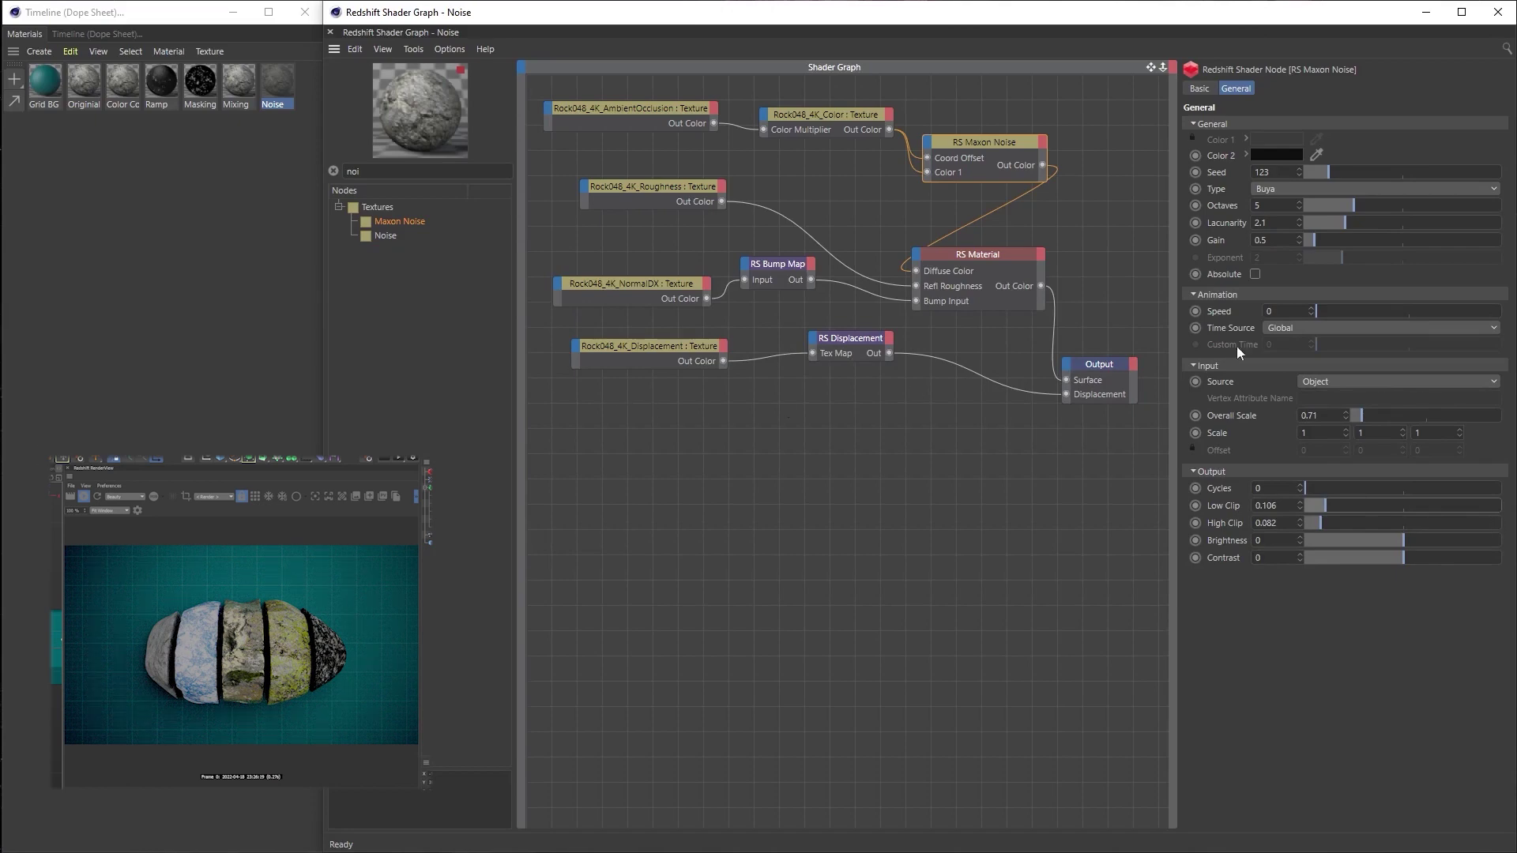
left_click_drag(1359, 419, 1449, 413)
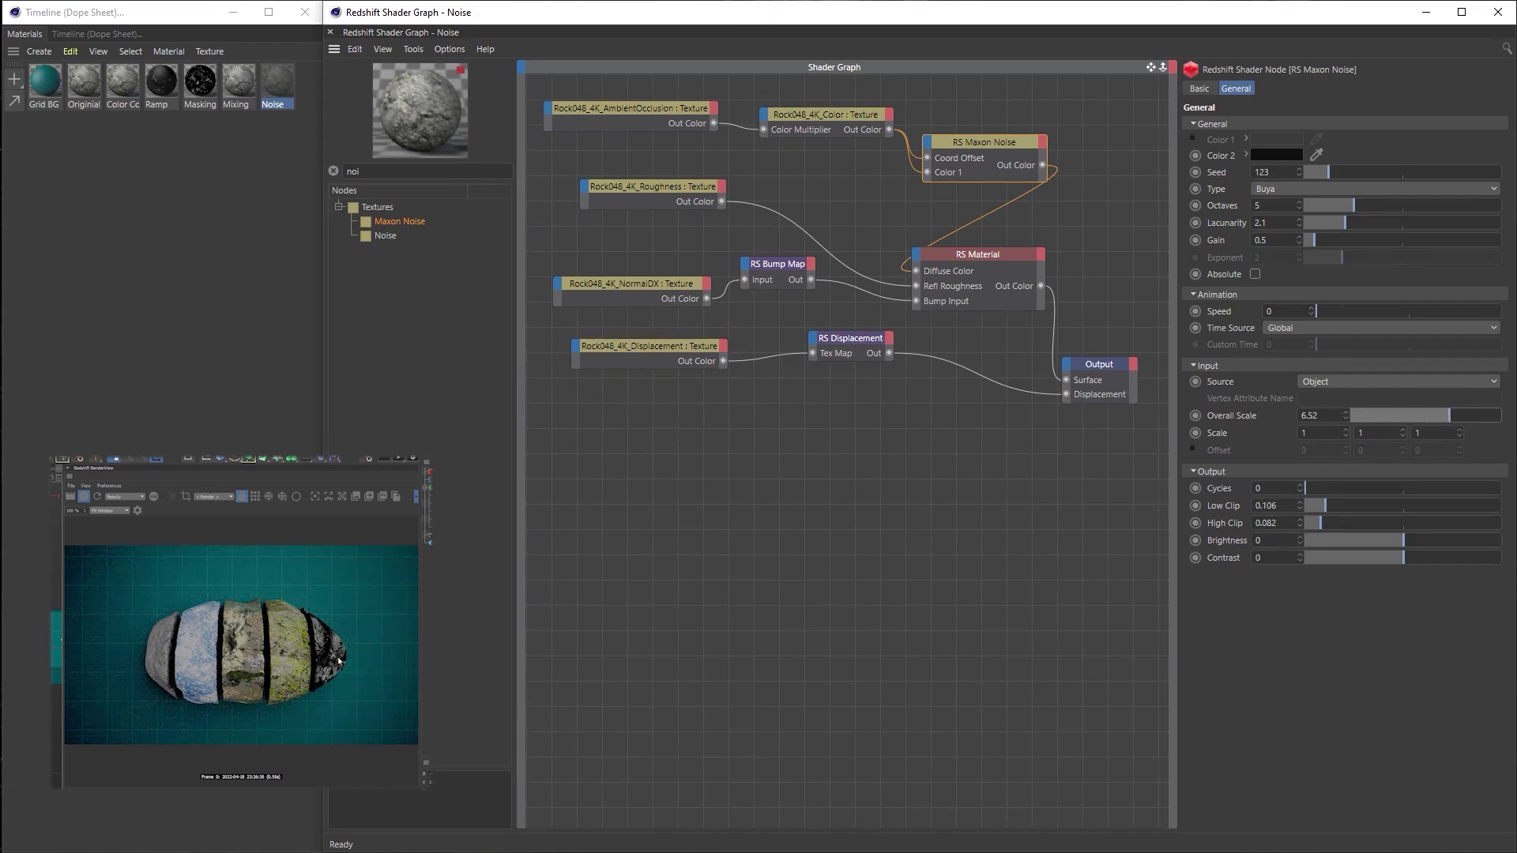
Duplicate the Maxon Noise and wire the copy between the Roughness texture and Refl Roughness, using its Coord Offset input
left_click_drag(984, 142, 996, 118)
left_click(658, 189)
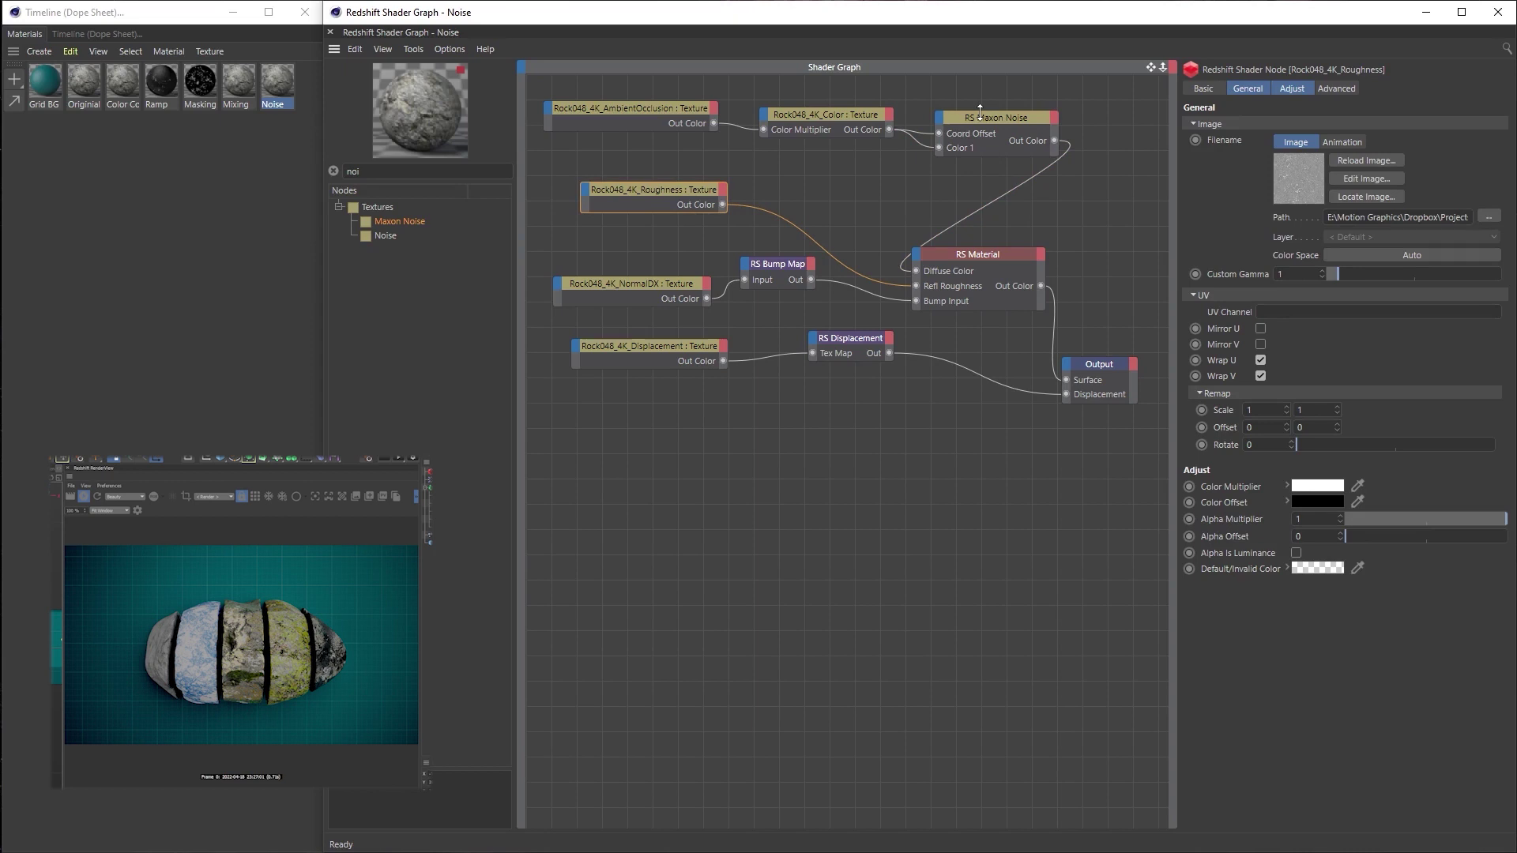
left_click(980, 111)
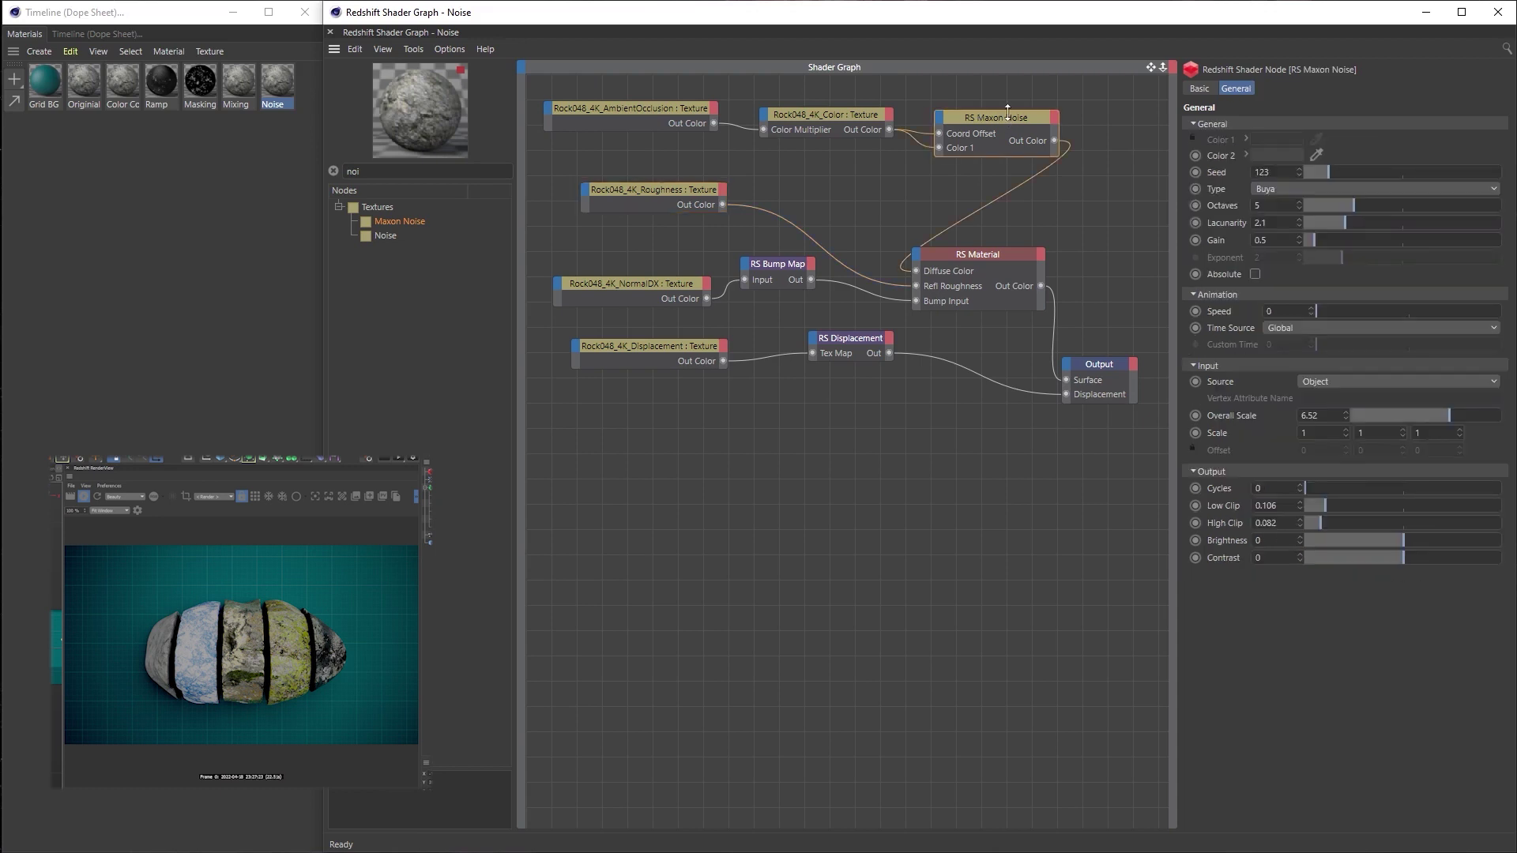
left_click_drag(1006, 114, 837, 174, "ctrl")
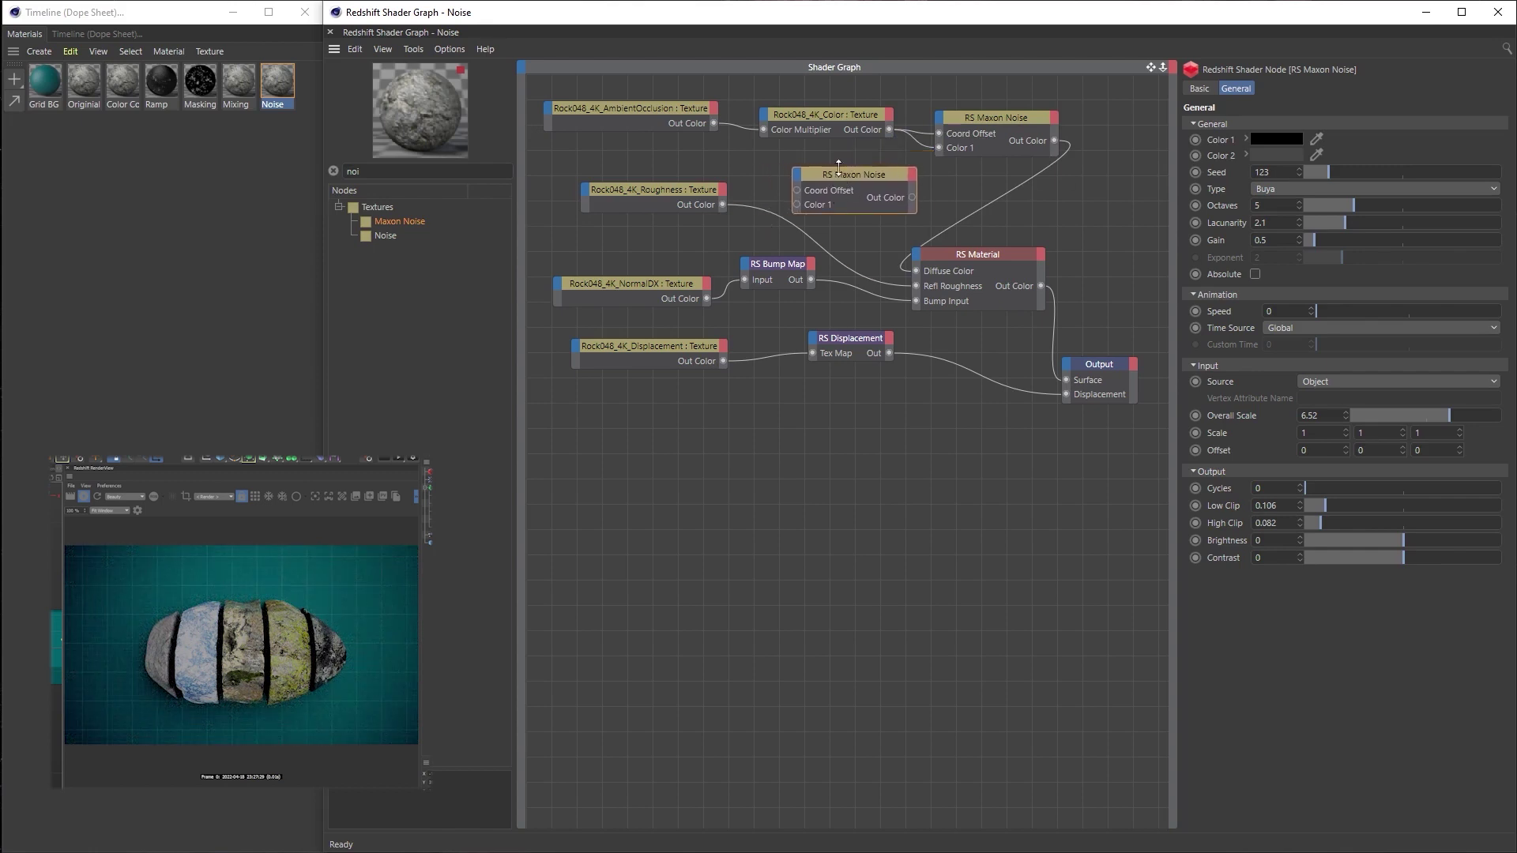
left_click_drag(724, 204, 802, 184)
left_click_drag(799, 194, 799, 193)
left_click_drag(912, 197, 915, 285)
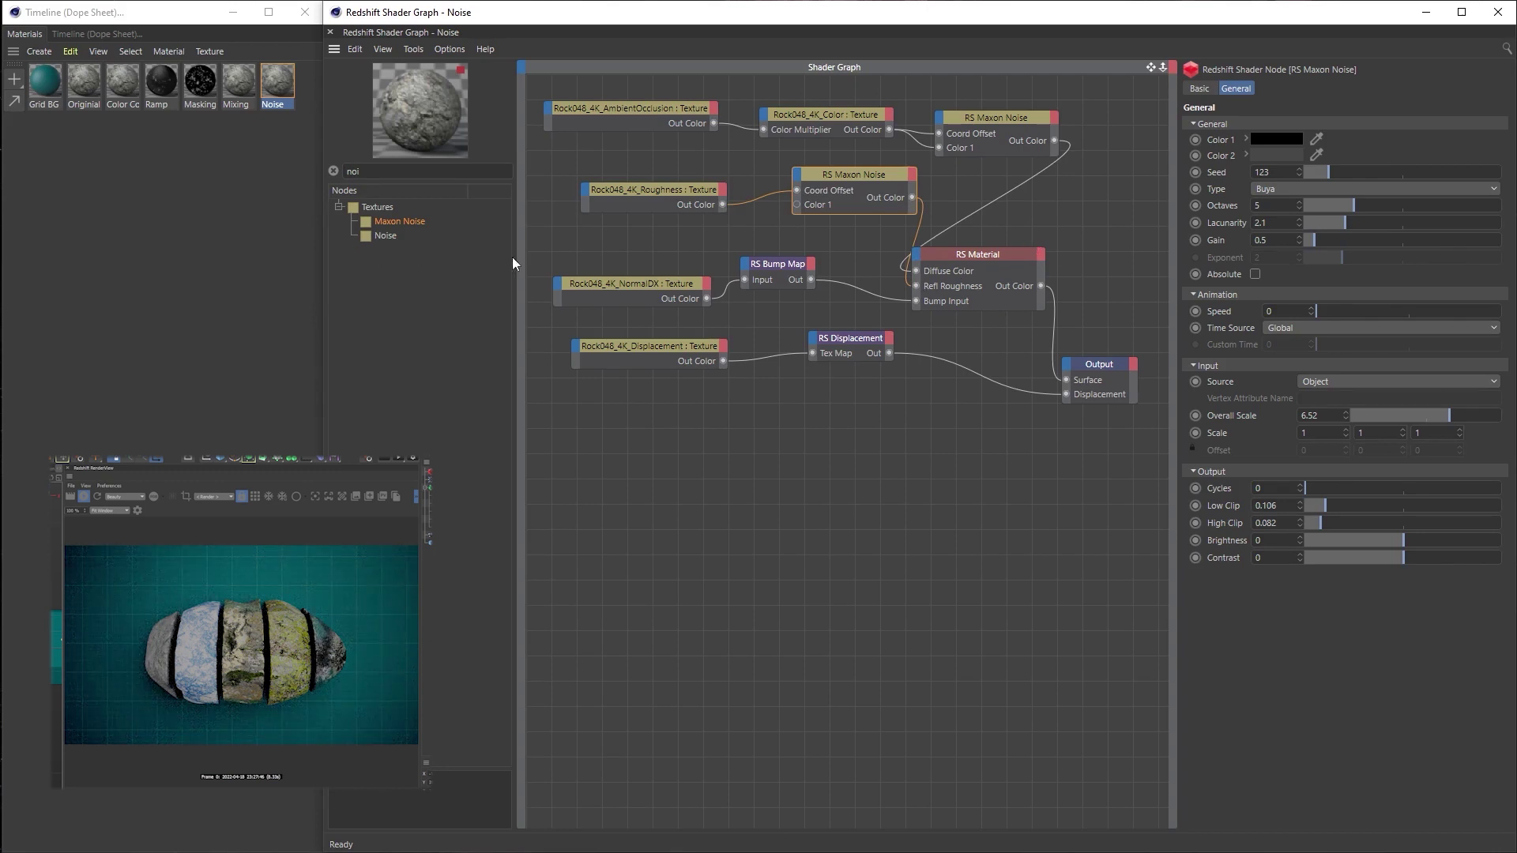
Move the Roughness texture and its Maxon Noise away from the RS Material and add a Ramp node in the freed space
left_click_drag(652, 188, 616, 182)
left_click_drag(808, 178, 773, 170)
left_click(629, 182)
left_click_drag(629, 183, 612, 177)
type("ramp")
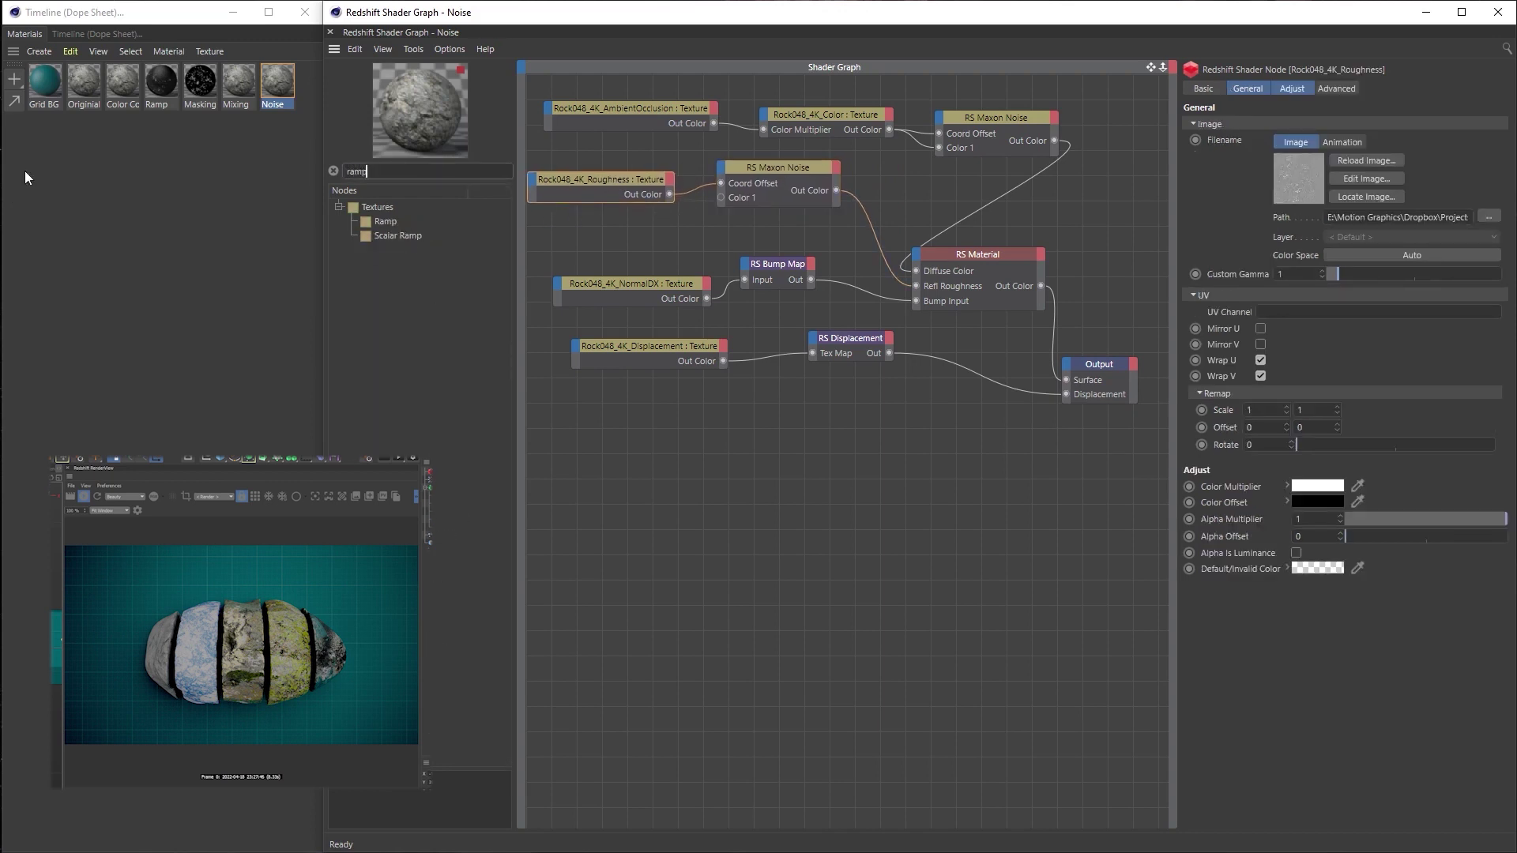
left_click_drag(386, 221, 862, 211)
Connect the roughness Maxon Noise to the Ramp's Input and the Ramp's Out Color to the RS Material's Refl Roughness
left_click(835, 192)
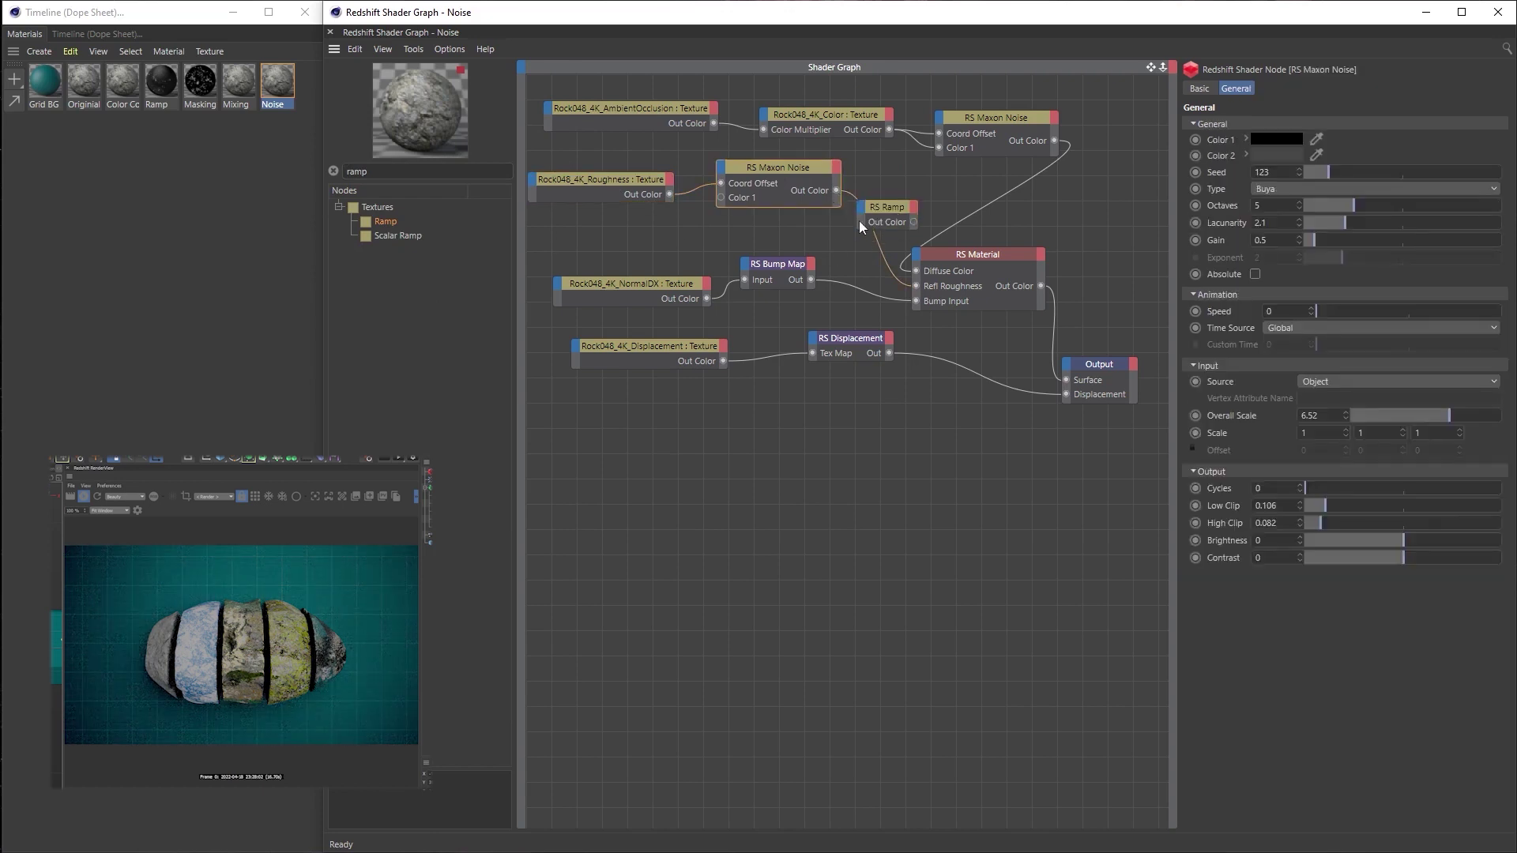
left_click_drag(866, 210, 953, 225)
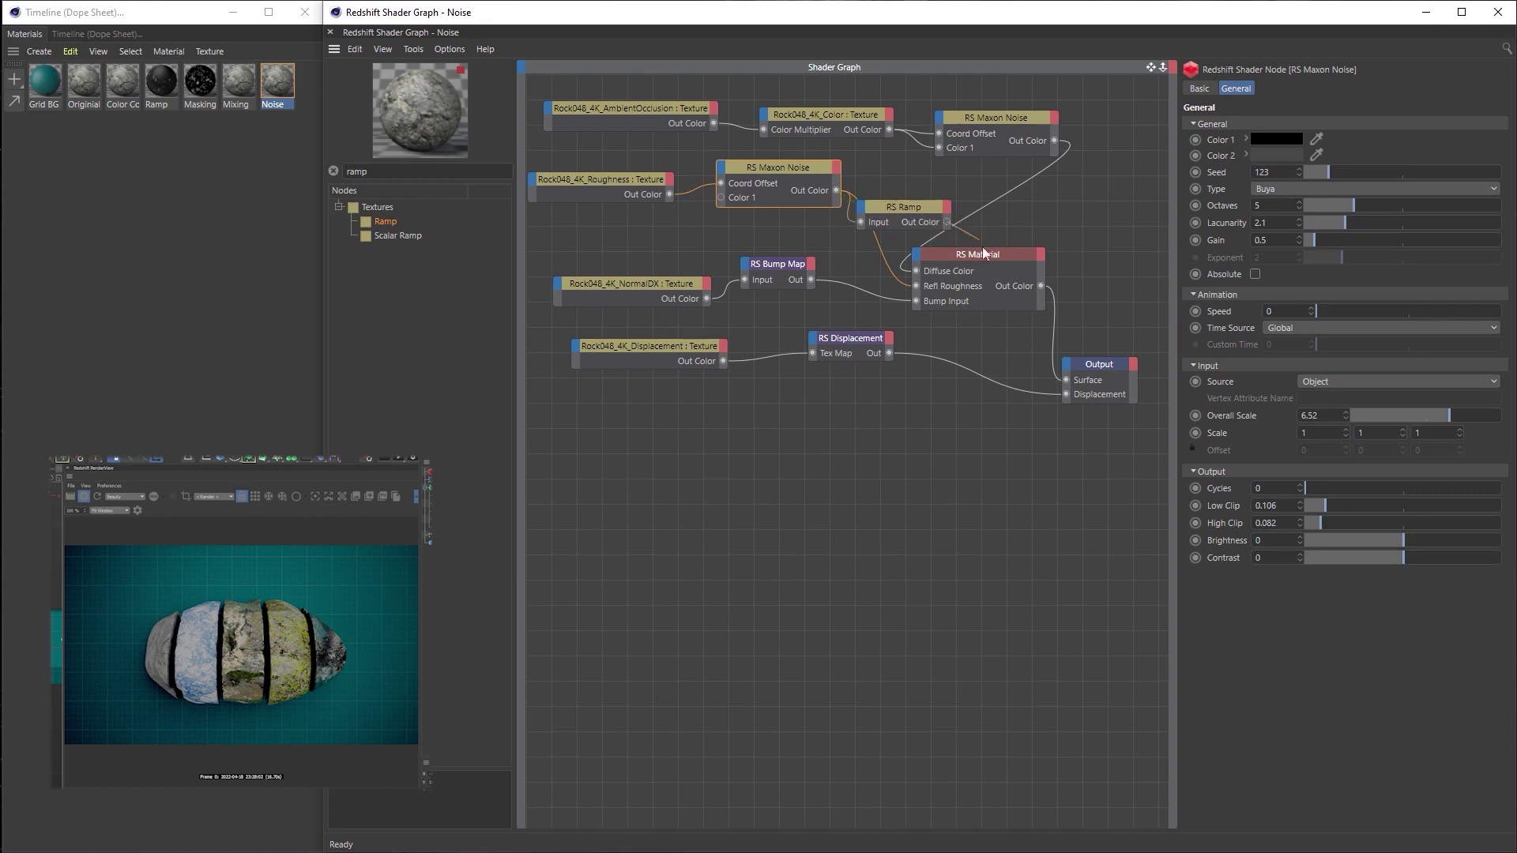
left_click_drag(916, 289, 916, 286)
Lighten the Ramp's black start knot to a brightness value (V) of 76%
left_click(916, 221)
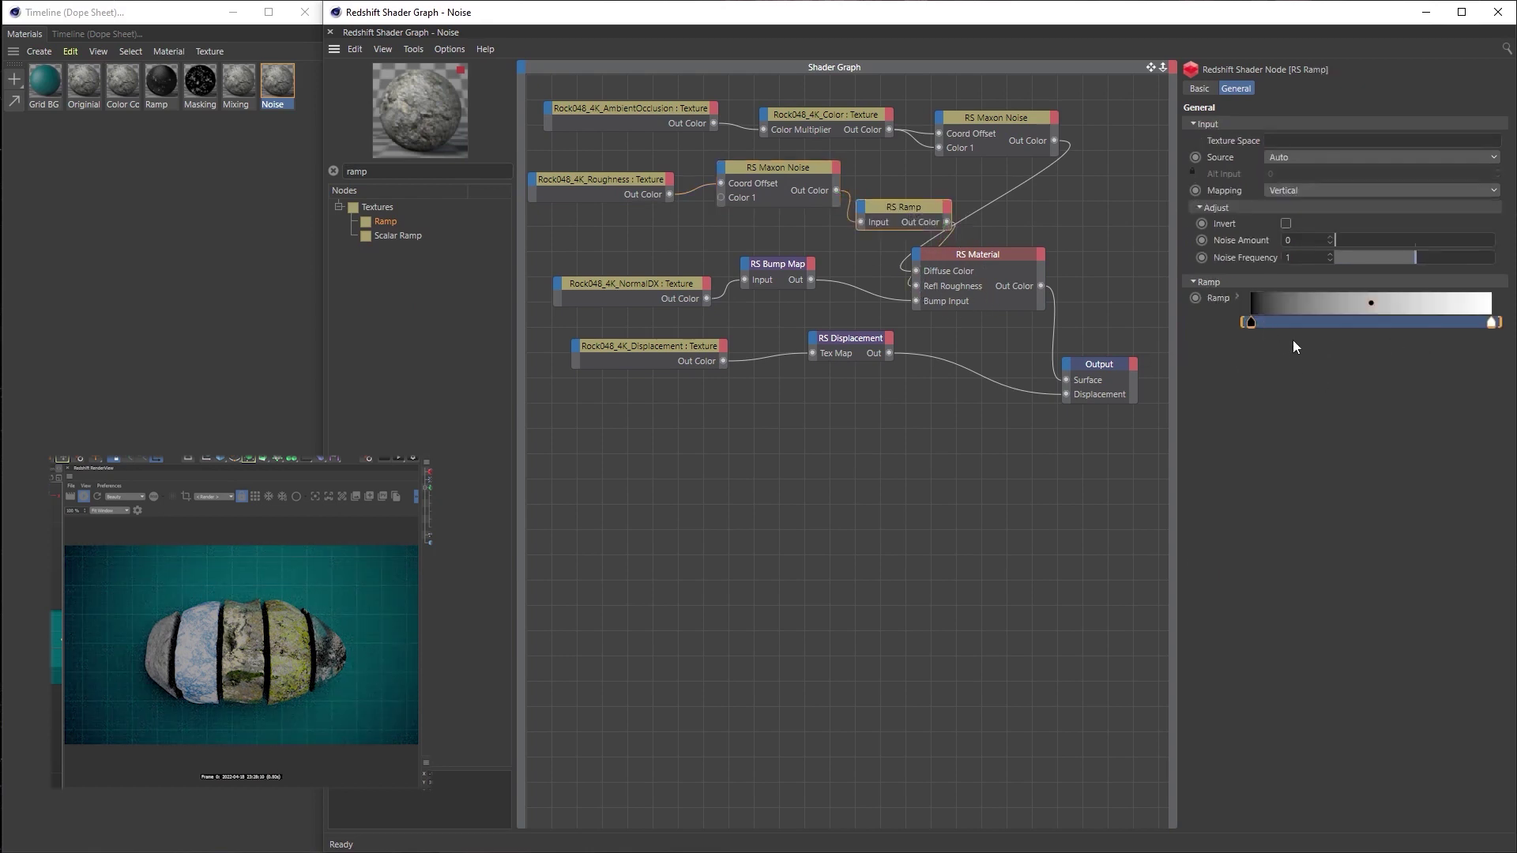
left_click(1252, 316)
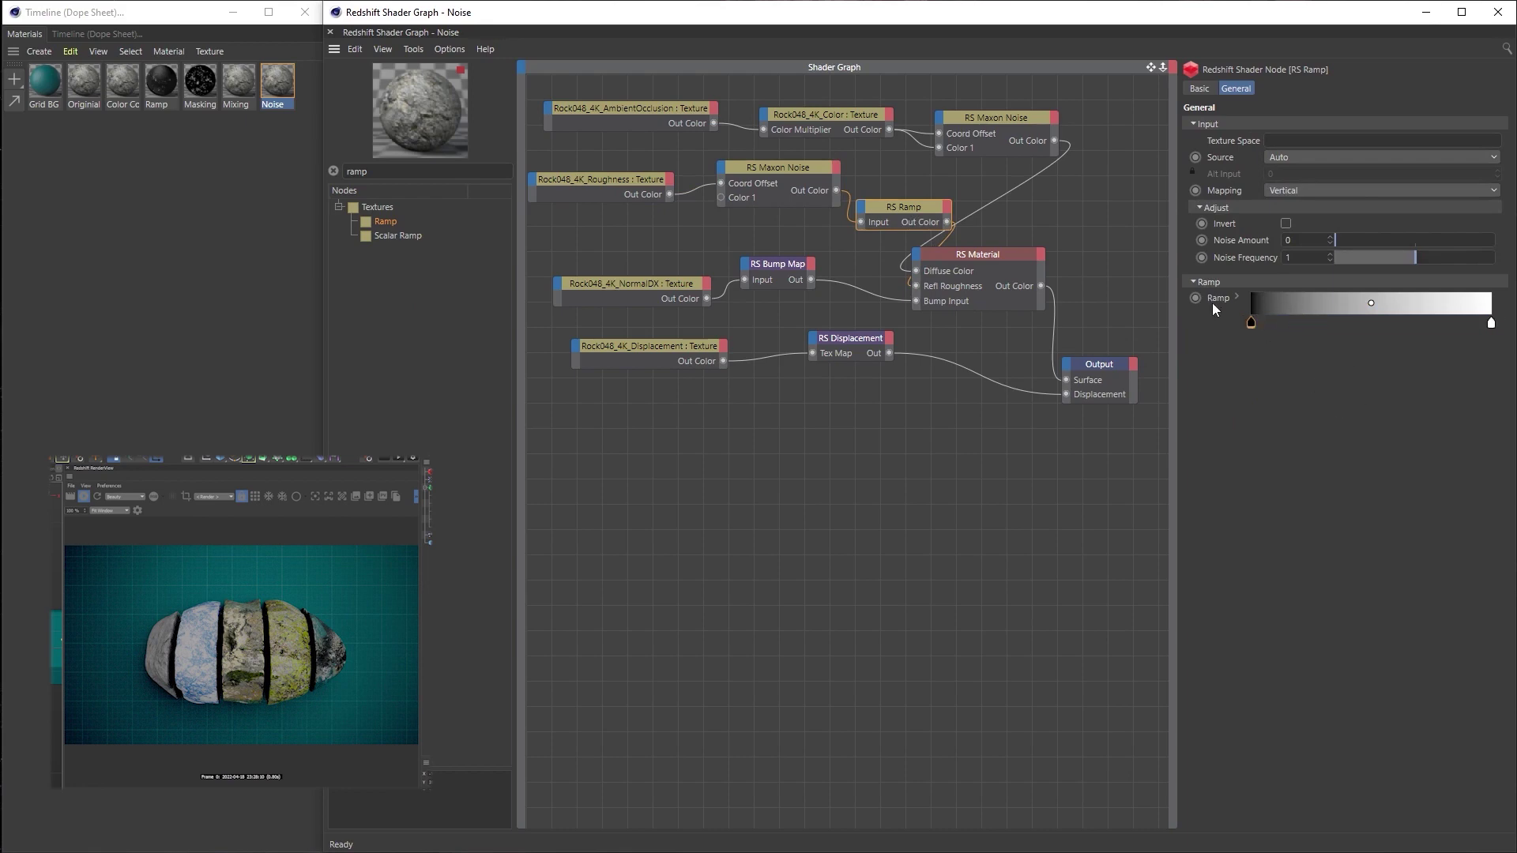
left_click(1238, 297)
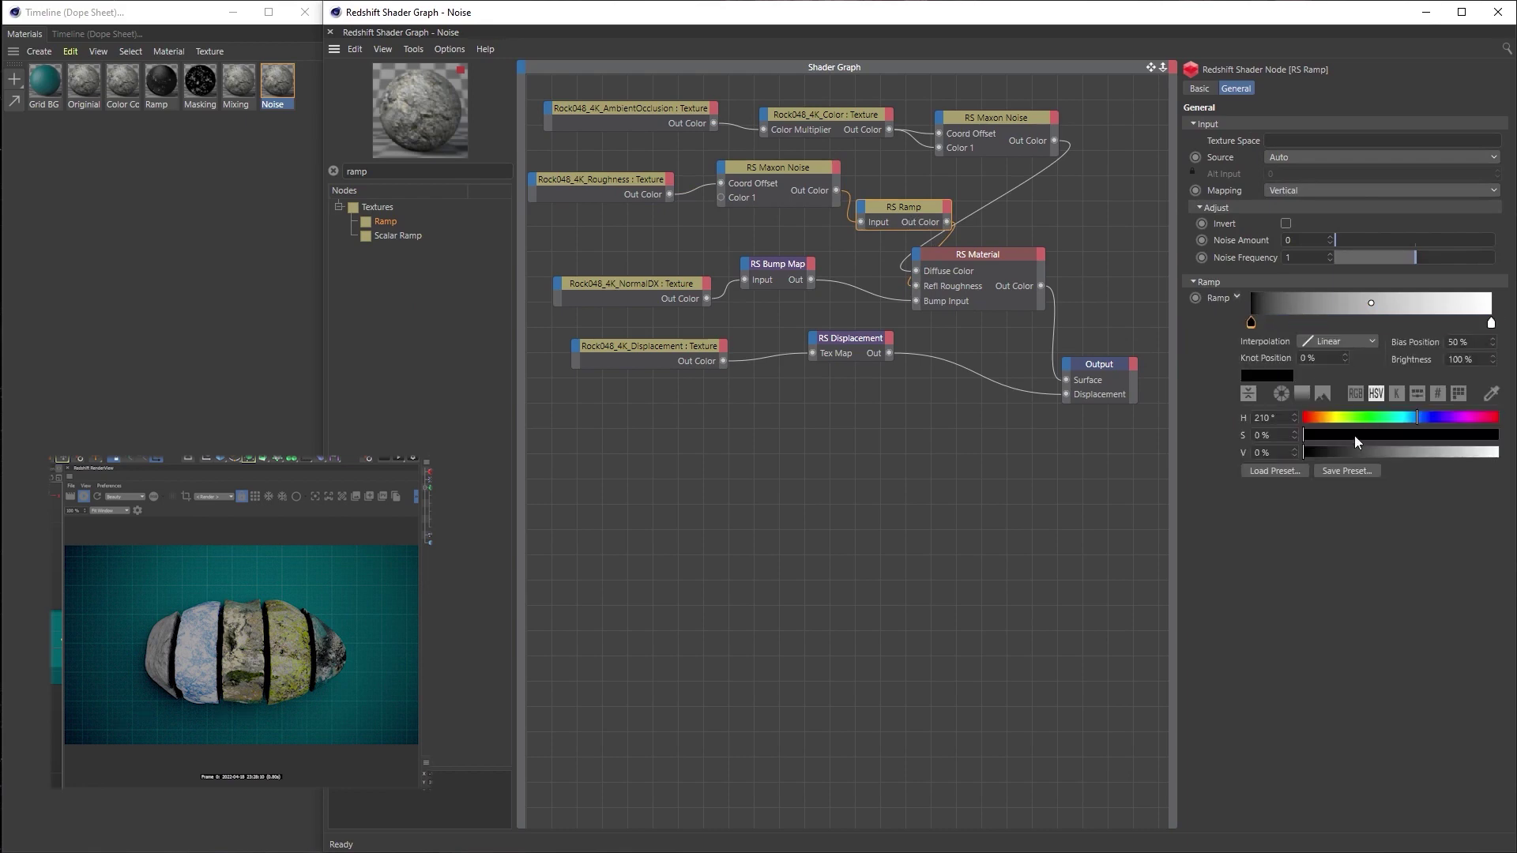
left_click_drag(1319, 451, 1420, 459)
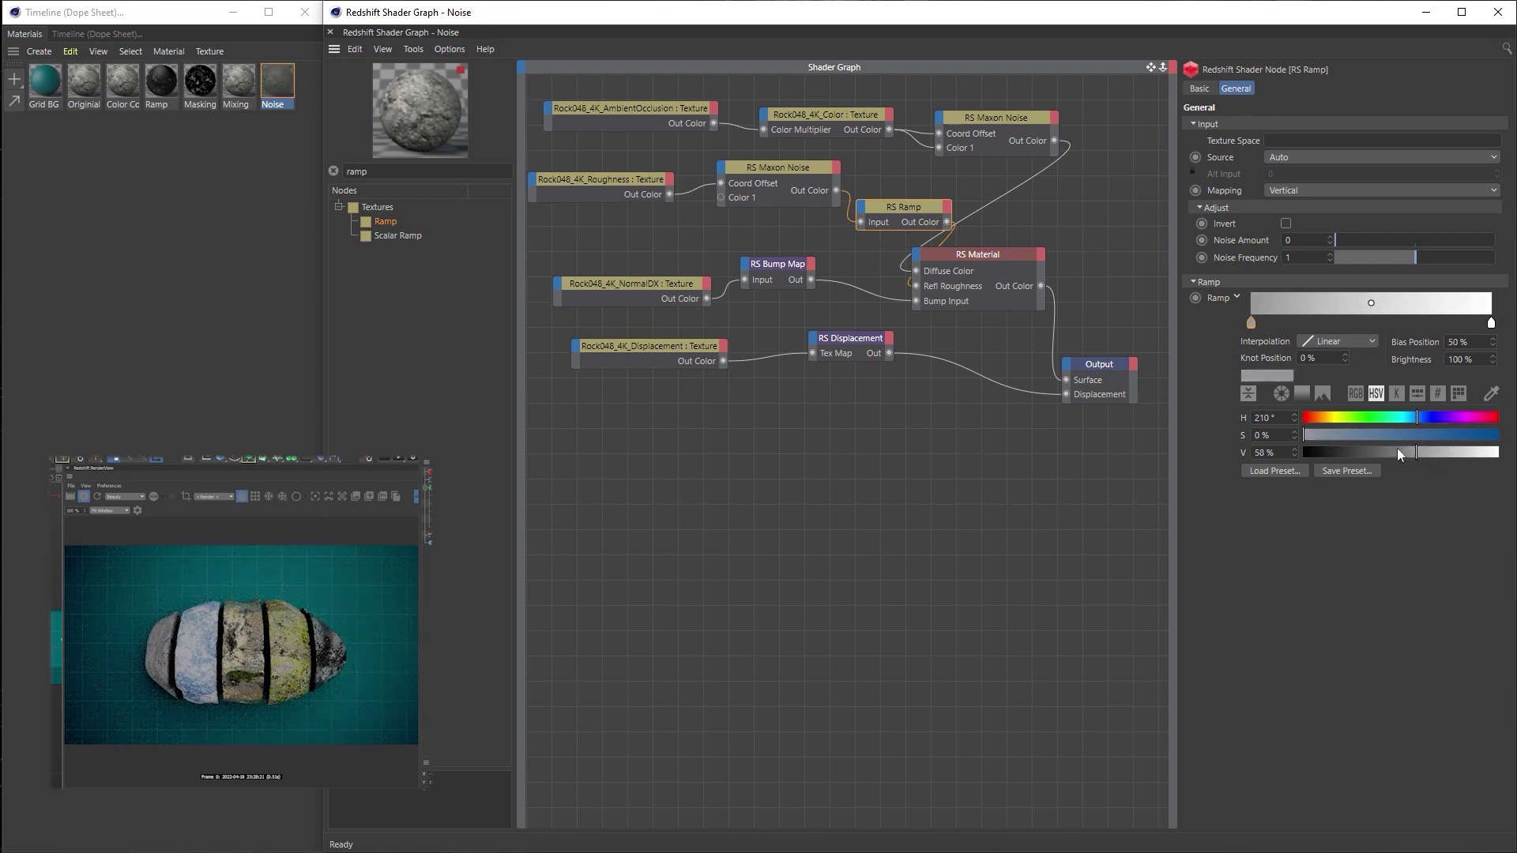
left_click(1452, 457)
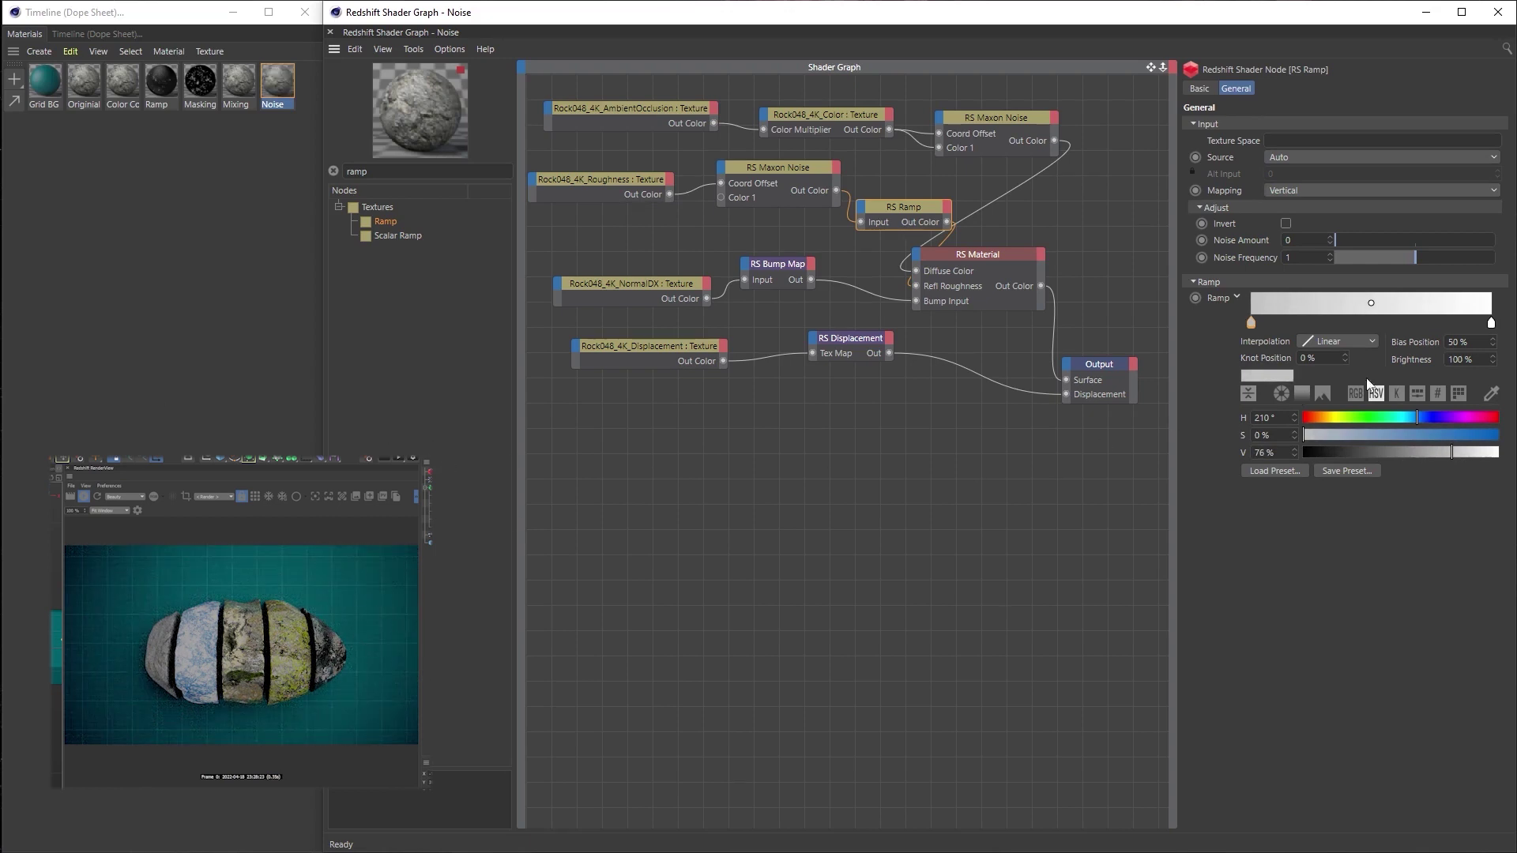
Darken the Ramp's white end knot to a brightness value (V) of 10%
left_click_drag(1449, 326, 1486, 338)
left_click(1491, 323)
left_click_drag(1485, 452, 1314, 450)
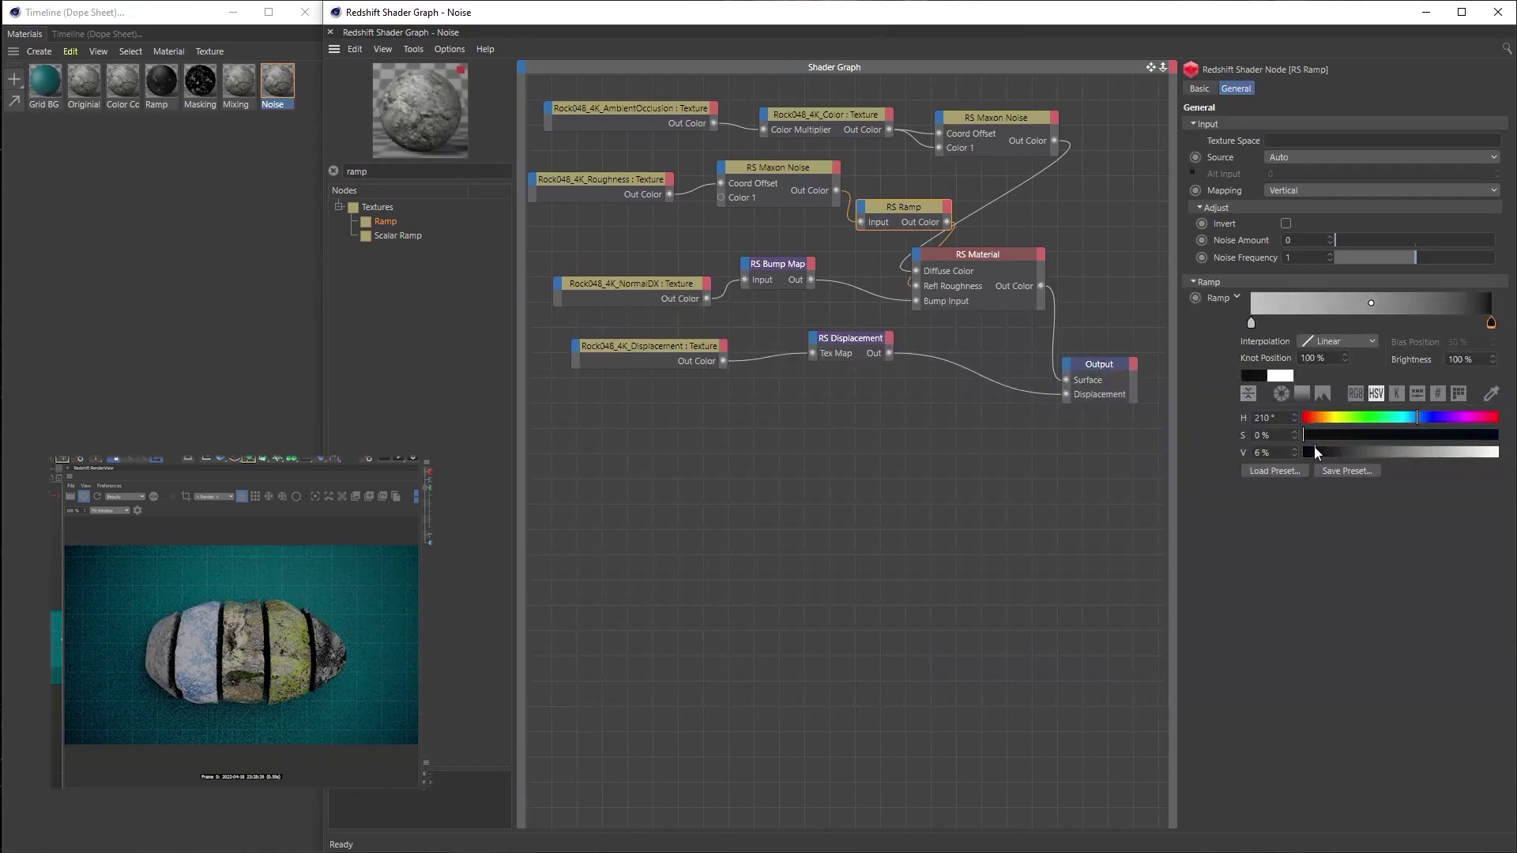
mouse_move(1314, 452)
left_mouse_down()
mouse_move(1387, 452)
mouse_move(1323, 452)
left_mouse_up()
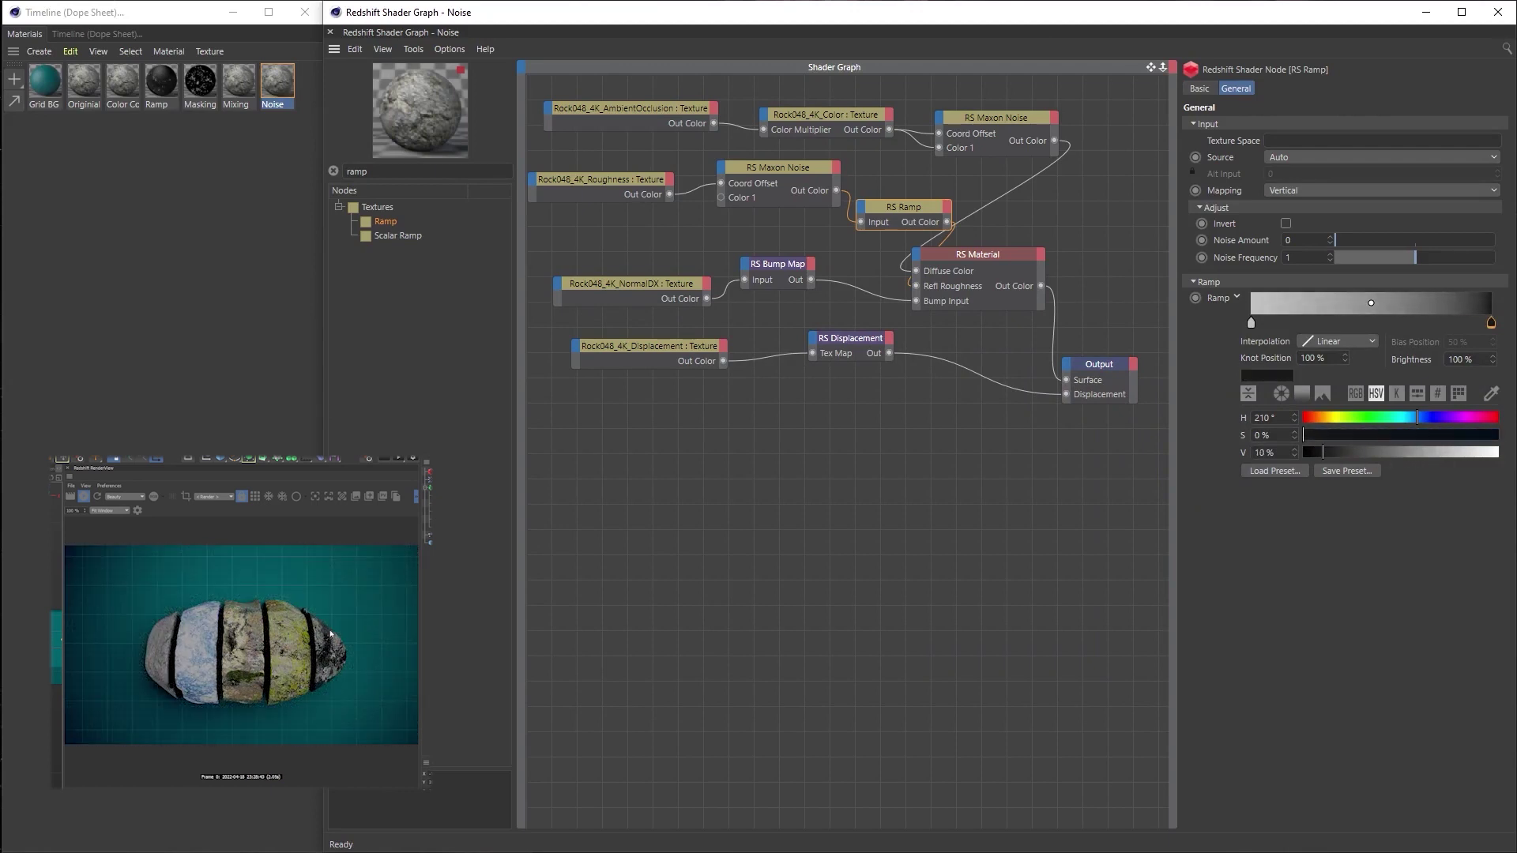